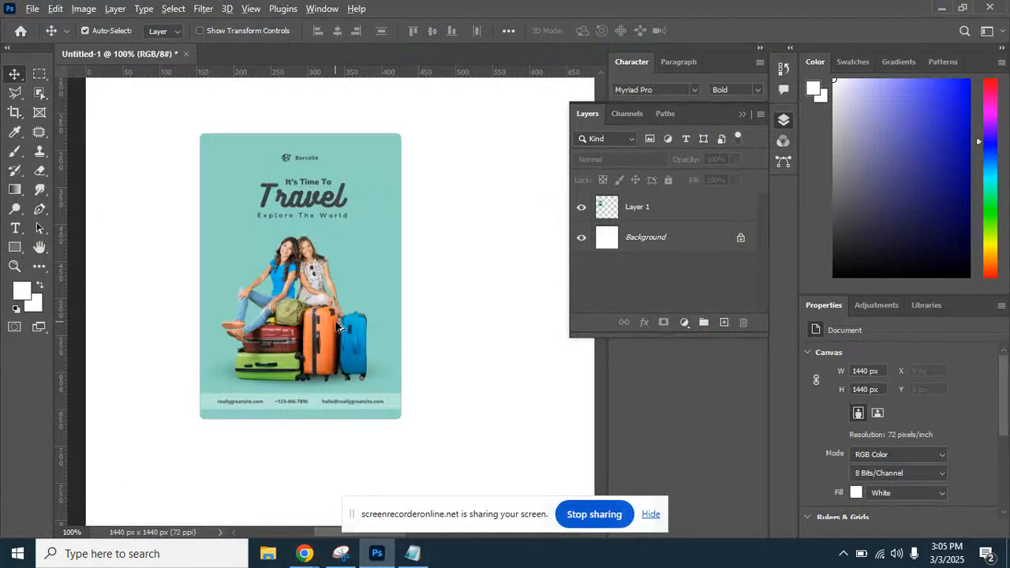
# Select the travel poster layer and zoom and pan around to inspect it.
pyautogui.click(330, 237)
pyautogui.moveTo(280, 260); pyautogui.dragTo(225, 256)
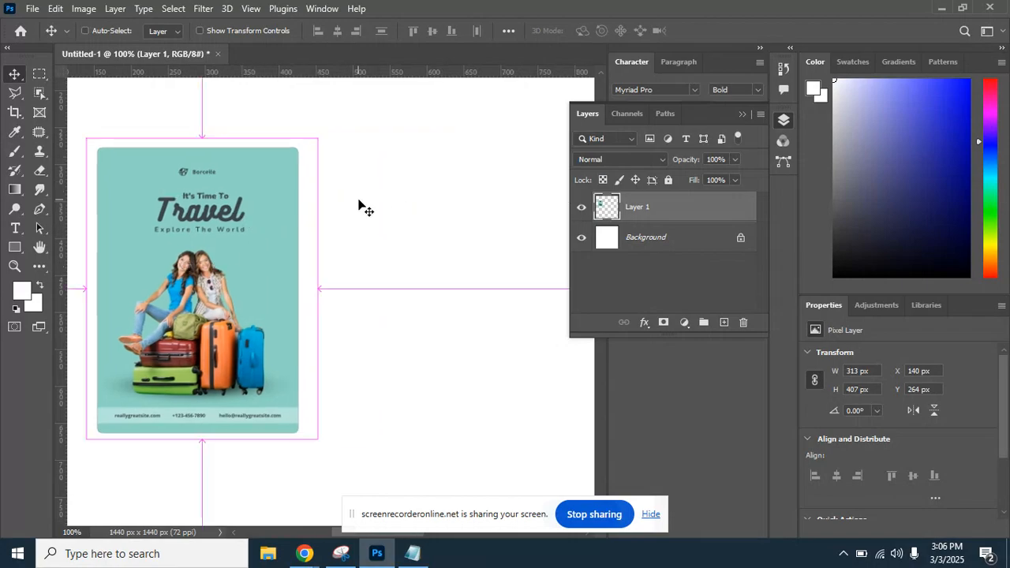
pyautogui.hotkey('ctrl', '+')
pyautogui.moveTo(359, 207); pyautogui.dragTo(416, 274)
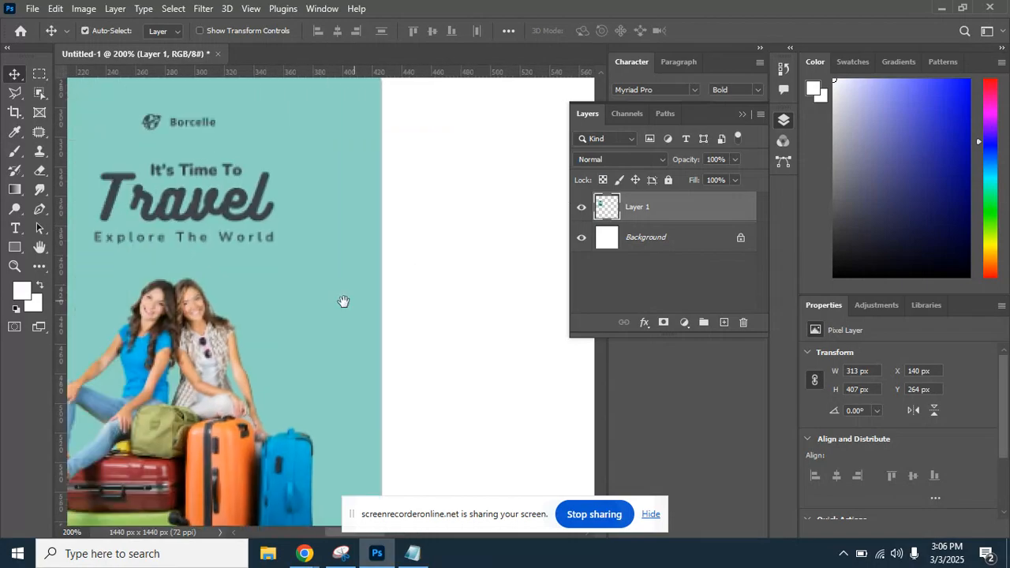
pyautogui.moveTo(342, 300); pyautogui.dragTo(408, 245)
pyautogui.hotkey('ctrl', '-')
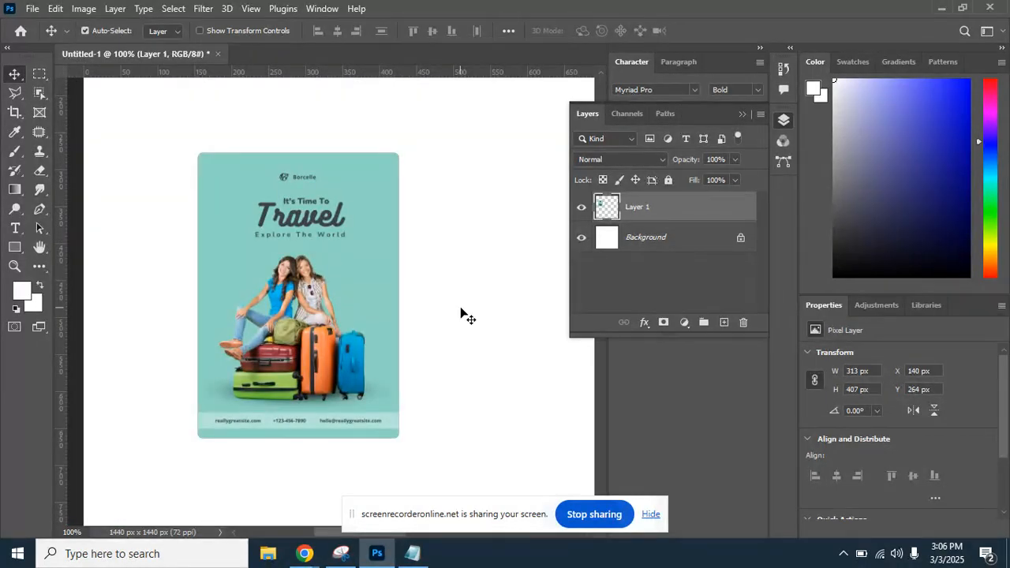
pyautogui.moveTo(447, 329); pyautogui.dragTo(363, 340)
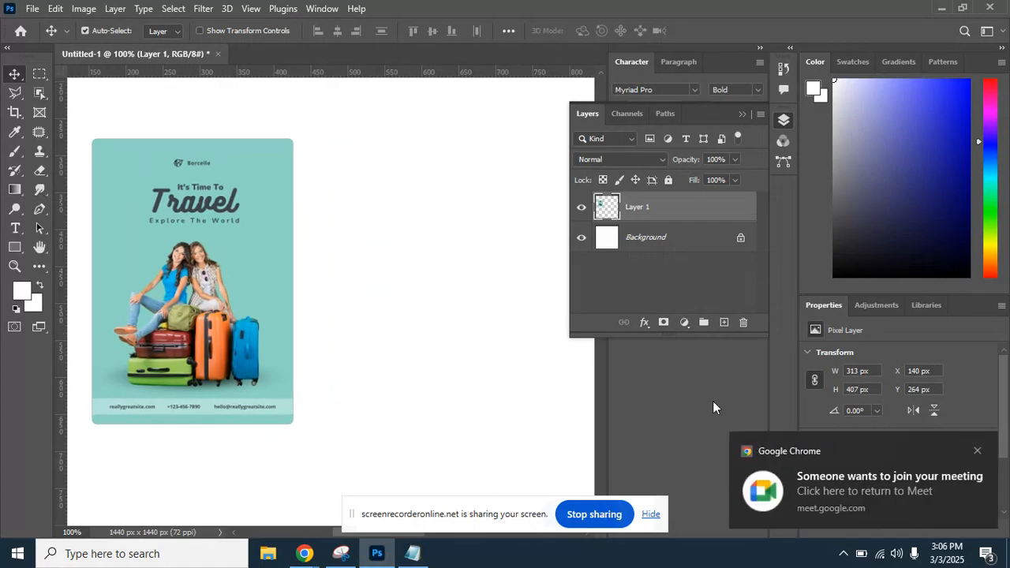
# Admit the waiting participant to the meeting, then return to the poster document.
pyautogui.click(842, 448)
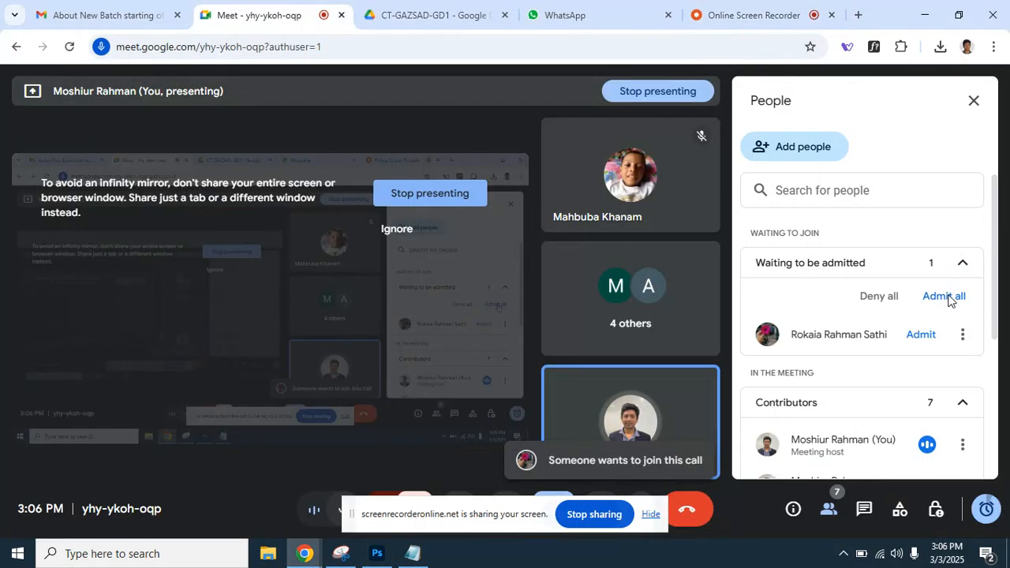
pyautogui.click(948, 295)
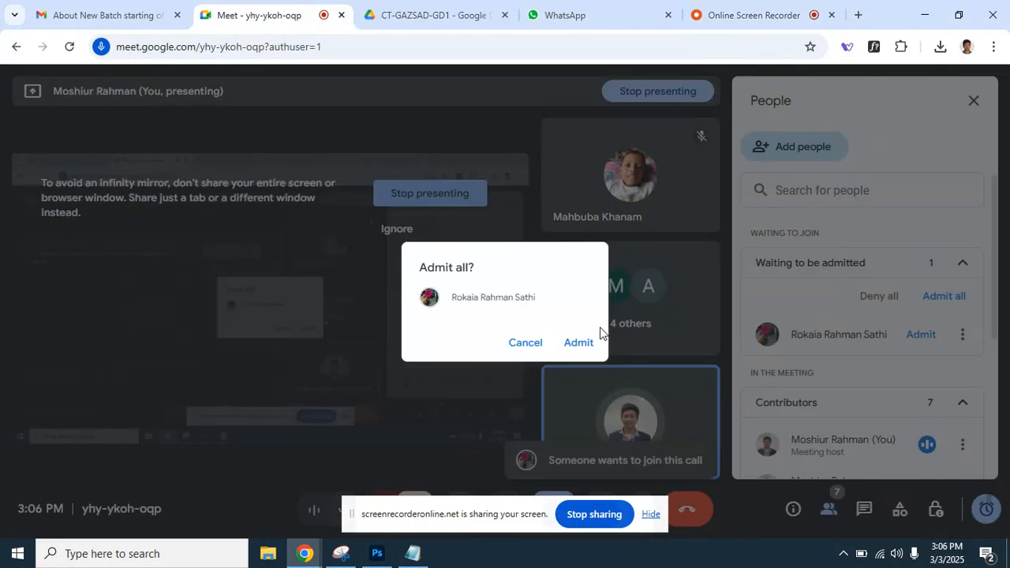
pyautogui.click(580, 342)
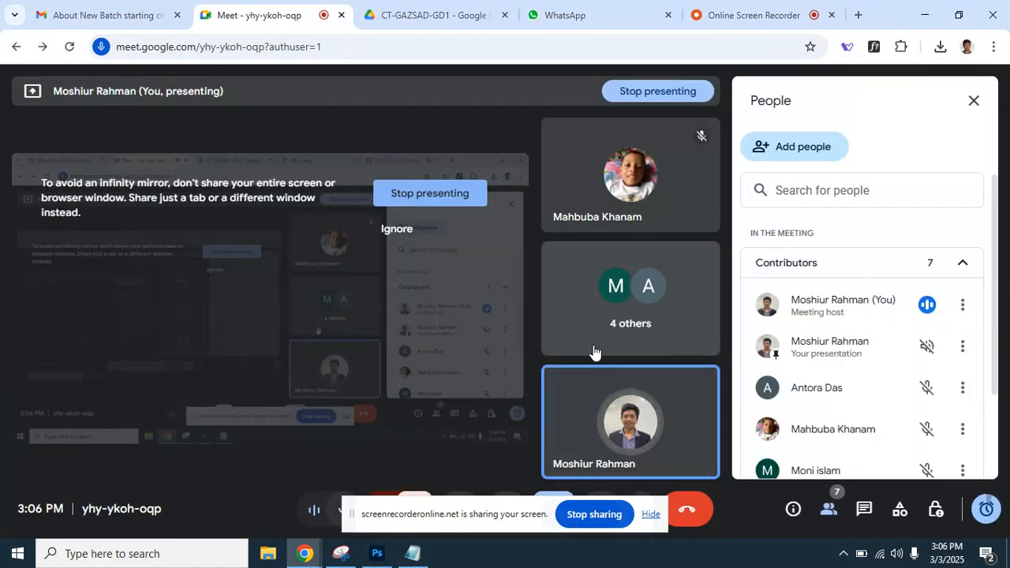
pyautogui.click(376, 554)
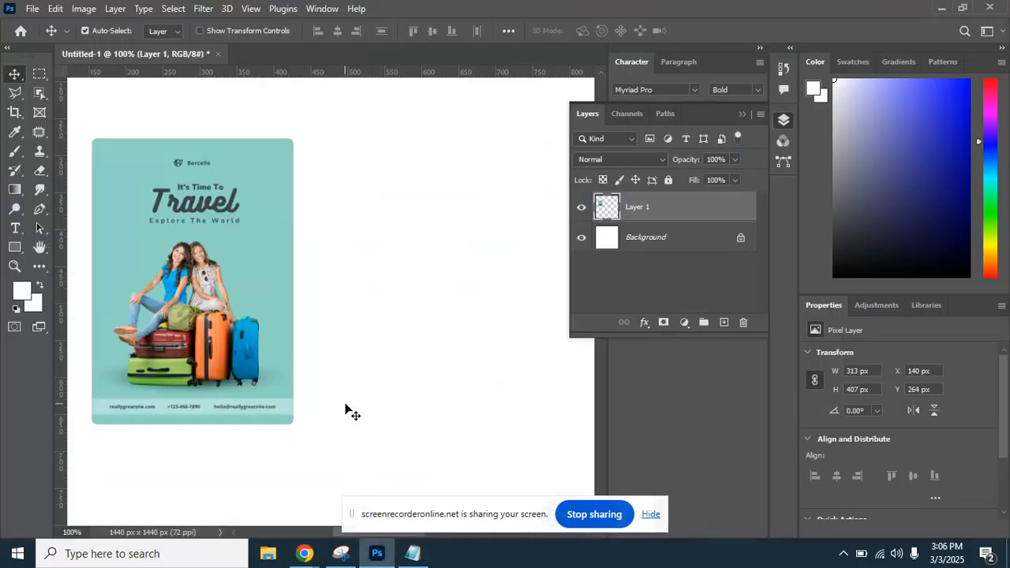
# Start a new document from the File menu, then cancel without creating one.
pyautogui.moveTo(218, 276); pyautogui.dragTo(242, 275)
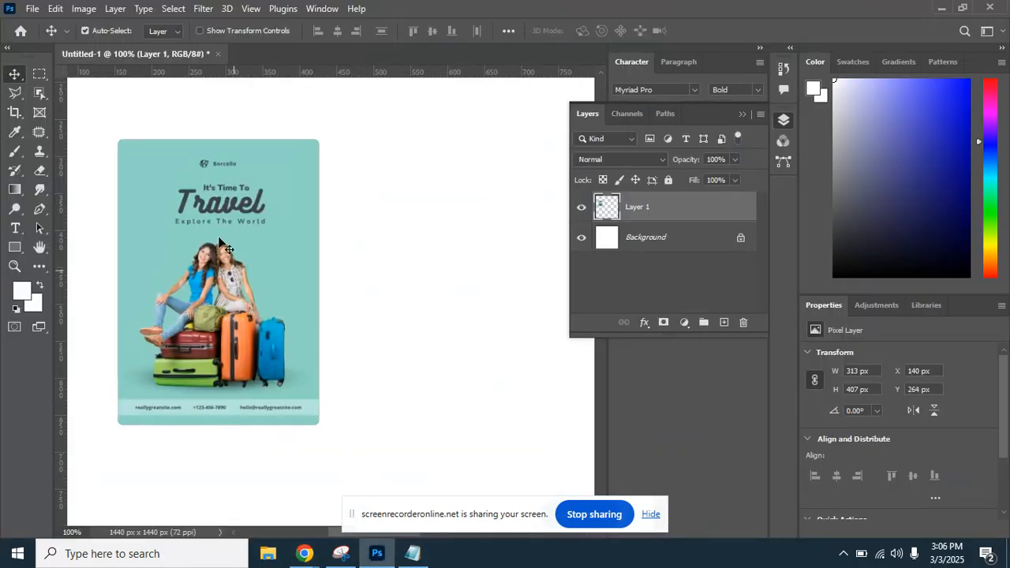
pyautogui.click(34, 10)
pyautogui.click(41, 26)
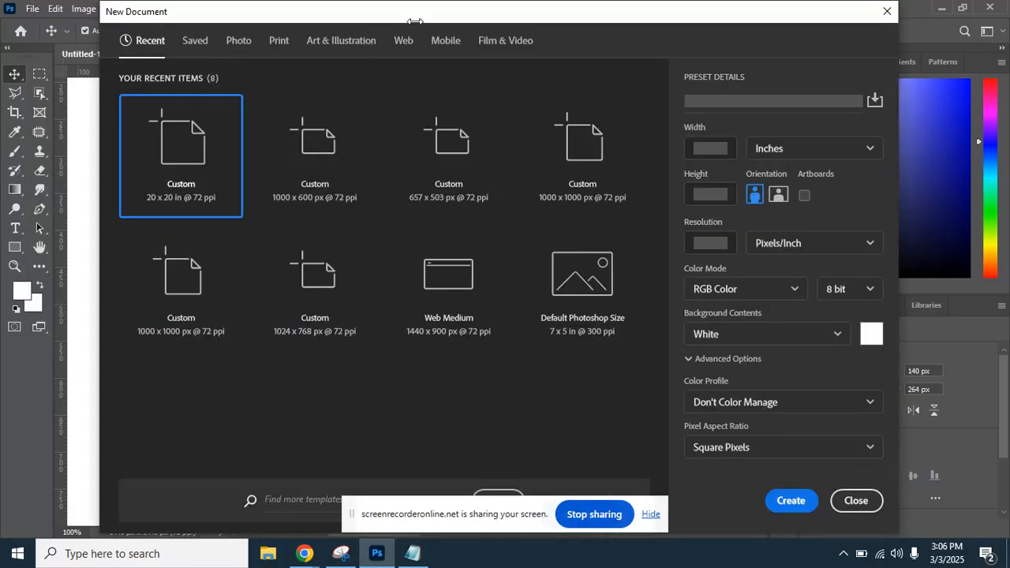
pyautogui.moveTo(415, 16); pyautogui.dragTo(375, 12)
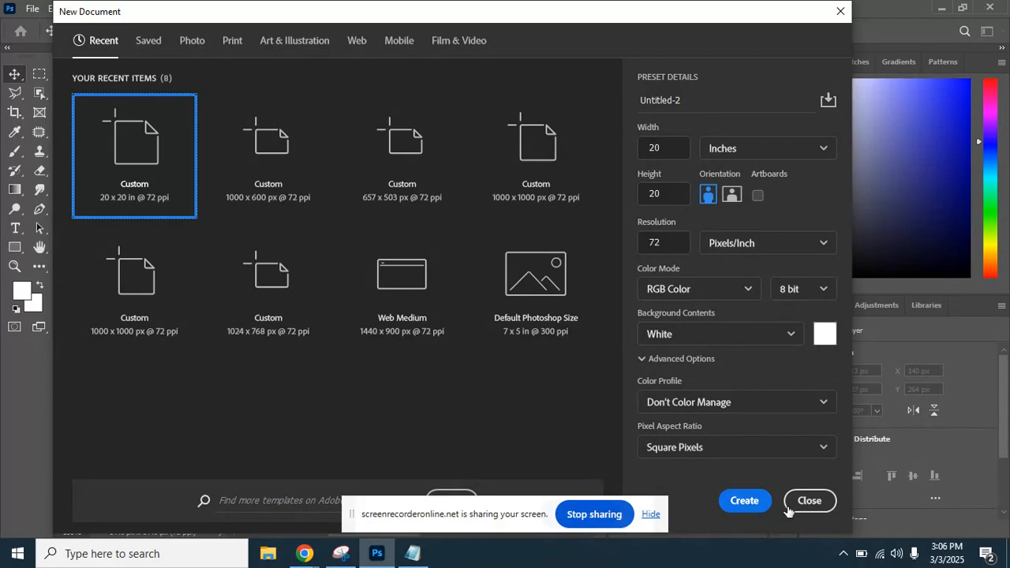
pyautogui.click(809, 502)
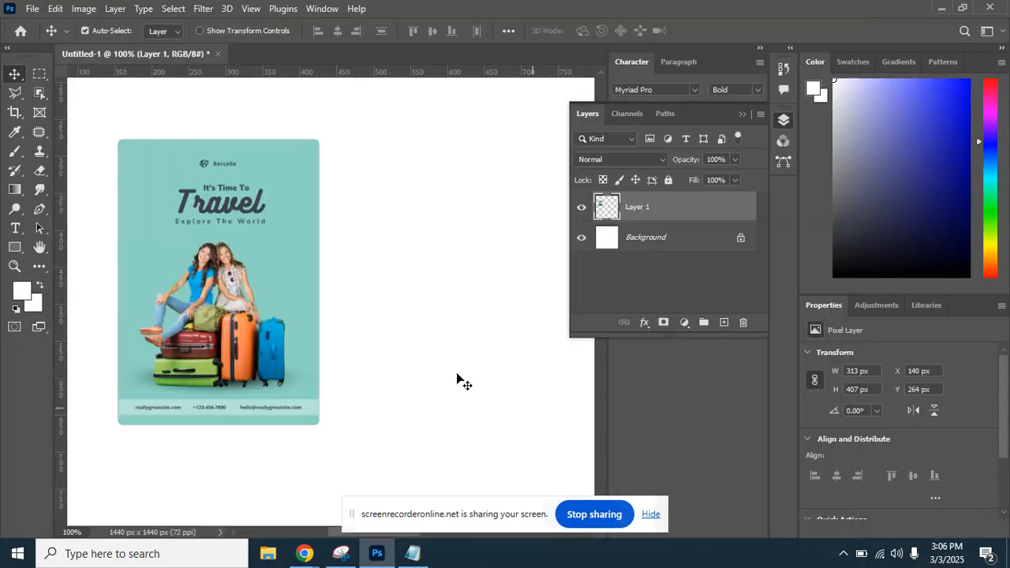
# Zoom and pan the view to inspect the poster's photo area.
pyautogui.hotkey('ctrl', '-')
pyautogui.hotkey('ctrl', '-')
pyautogui.hotkey('ctrl', '-')
pyautogui.hotkey('ctrl', '-')
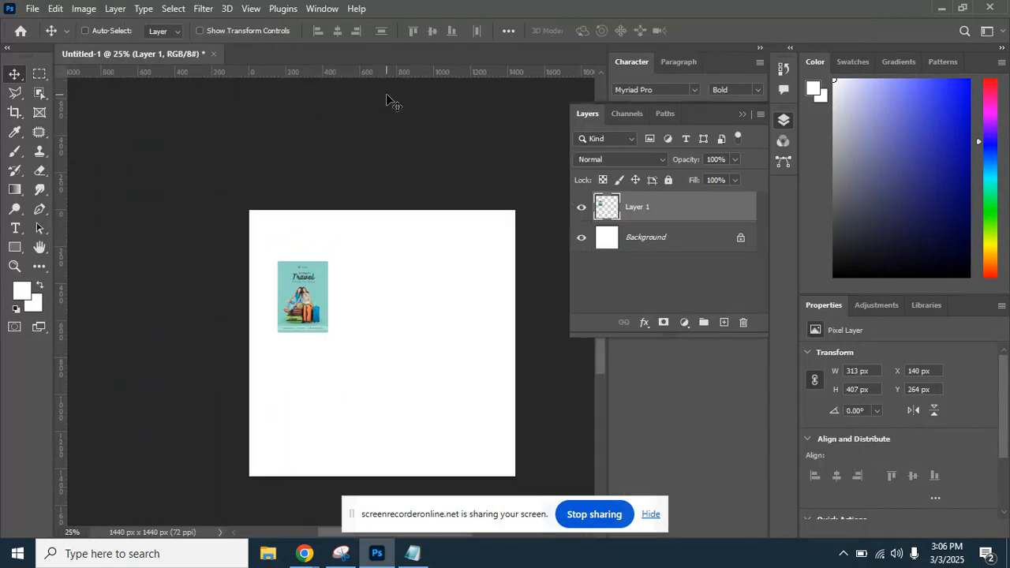
pyautogui.hotkey('ctrl', '+')
pyautogui.hotkey('ctrl', '+')
pyautogui.hotkey('ctrl', '+')
pyautogui.hotkey('ctrl', '+')
pyautogui.hotkey('ctrl', '+')
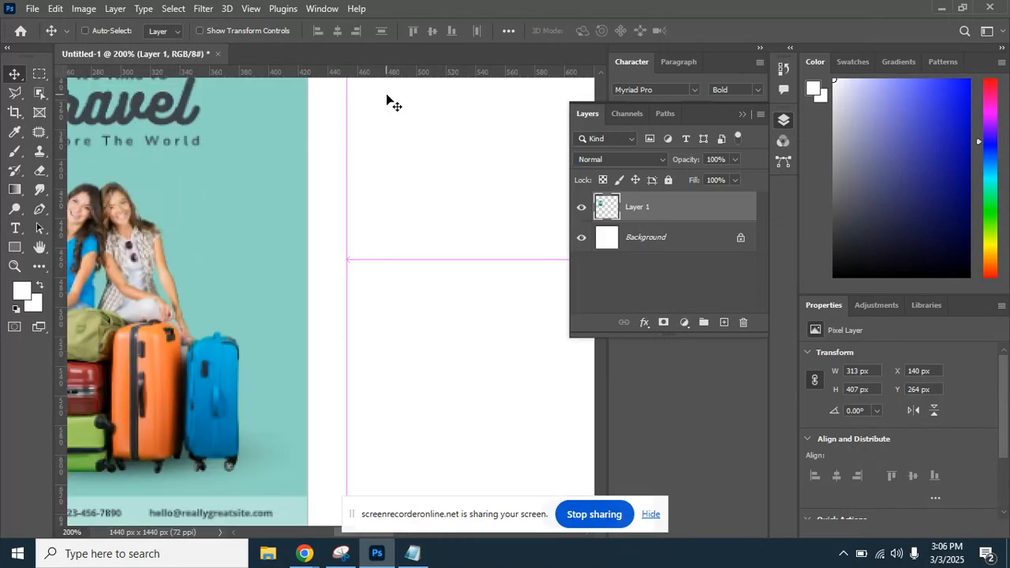
pyautogui.hotkey('ctrl', '-')
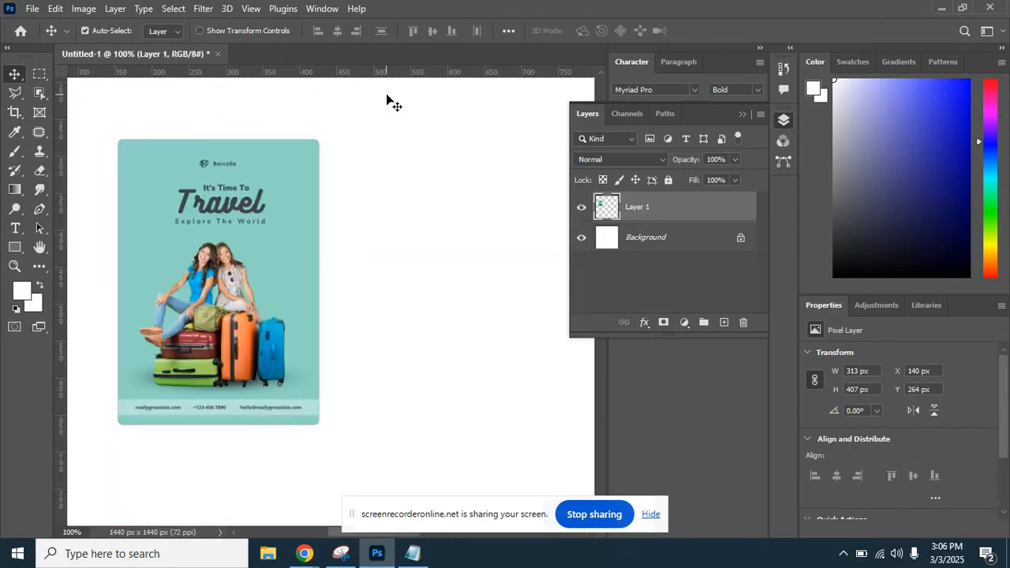
pyautogui.moveTo(255, 274)
pyautogui.mouseDown()
pyautogui.moveTo(279, 258)
pyautogui.moveTo(268, 265)
pyautogui.mouseUp()
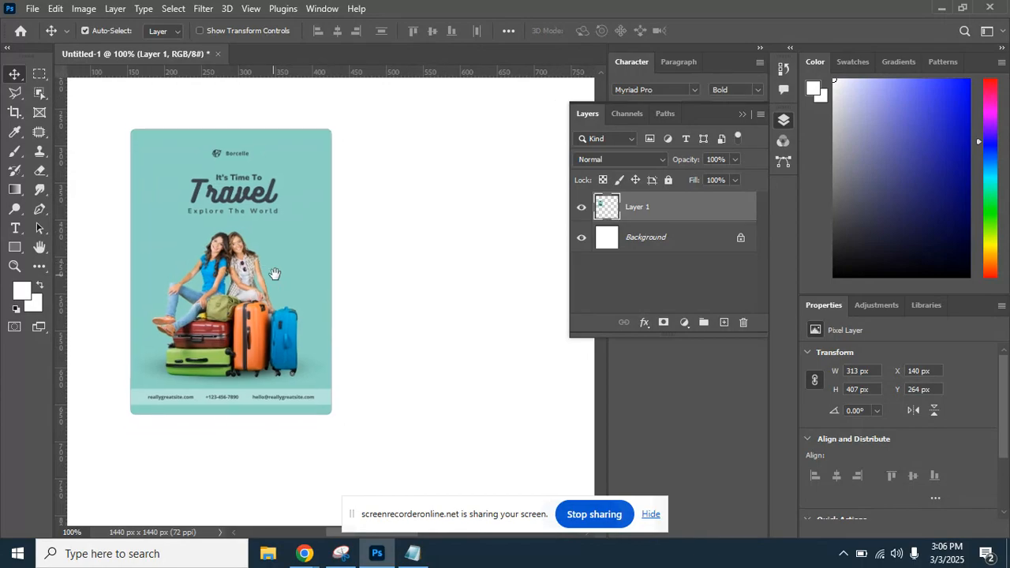
pyautogui.hotkey('ctrl', '+')
pyautogui.hscroll(-1, 219, 316)
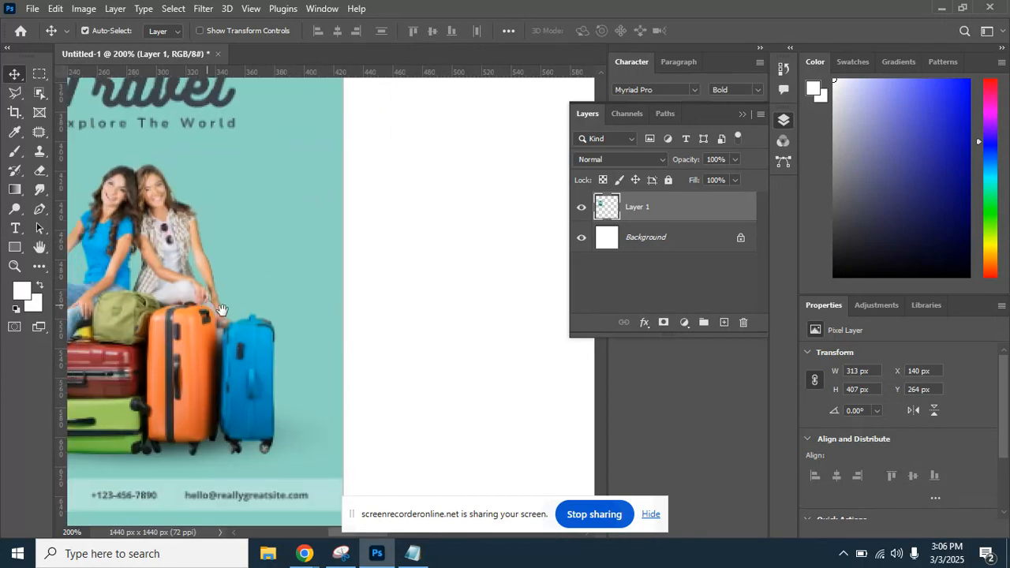
pyautogui.moveTo(305, 553)
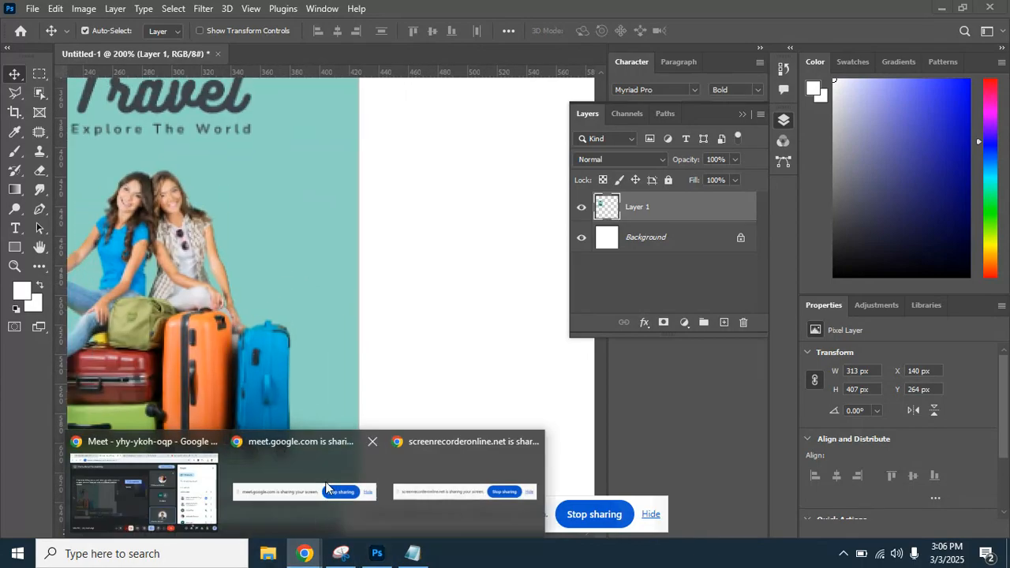
# Open canva.com in a new Chrome tab from the 'can' address-bar suggestion.
pyautogui.click(158, 452)
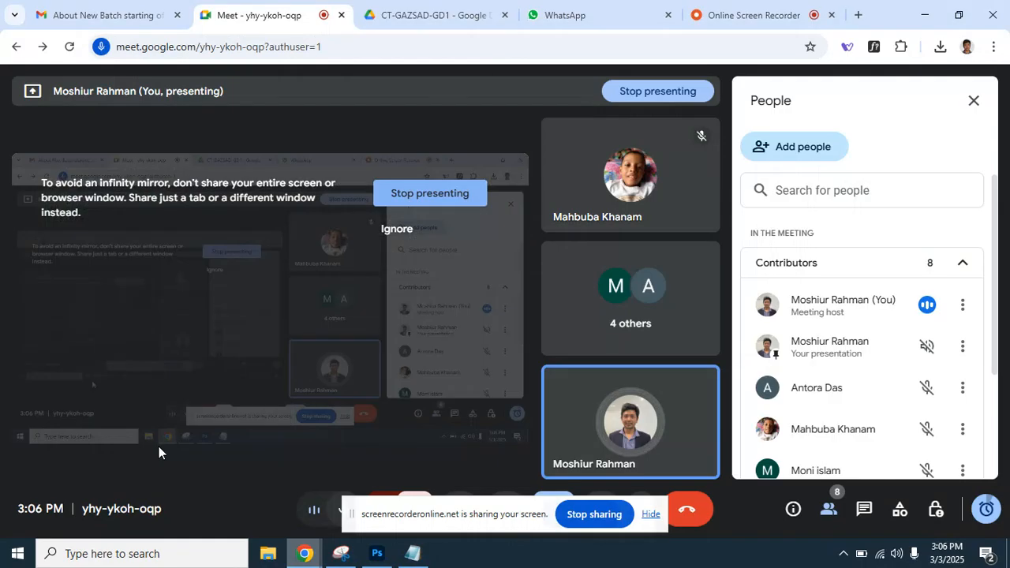
pyautogui.click(857, 15)
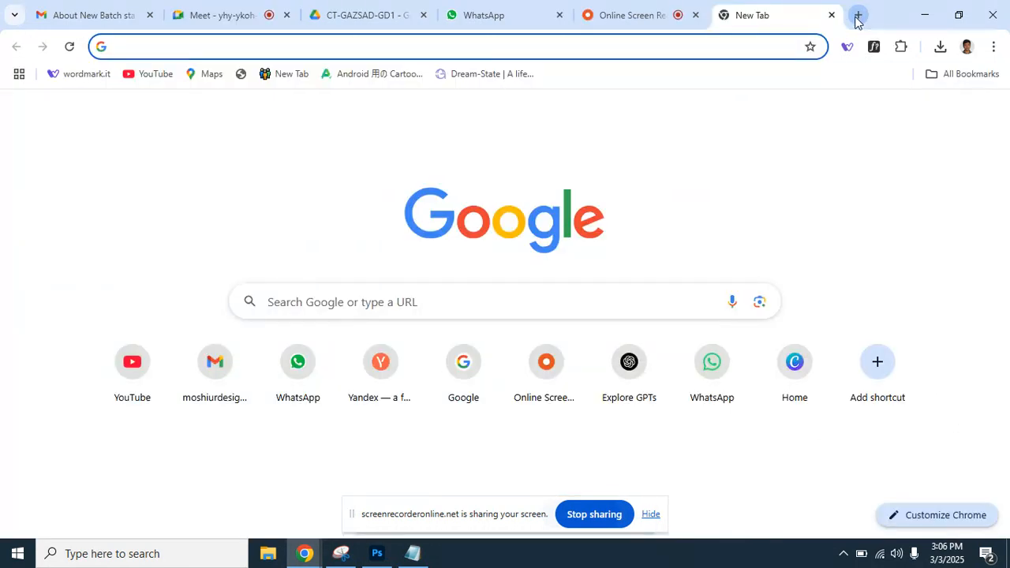
pyautogui.write('can')
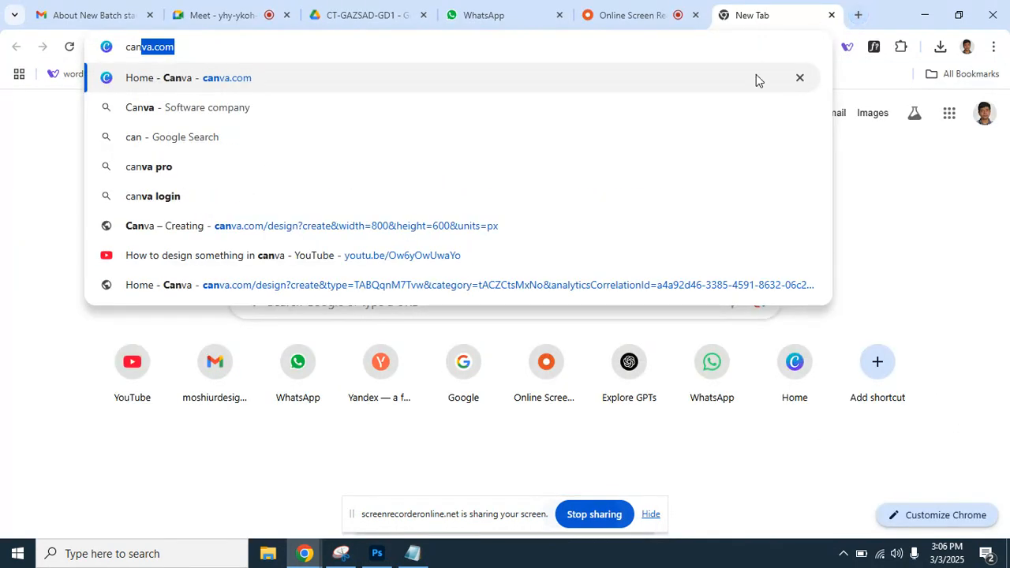
pyautogui.click(314, 88)
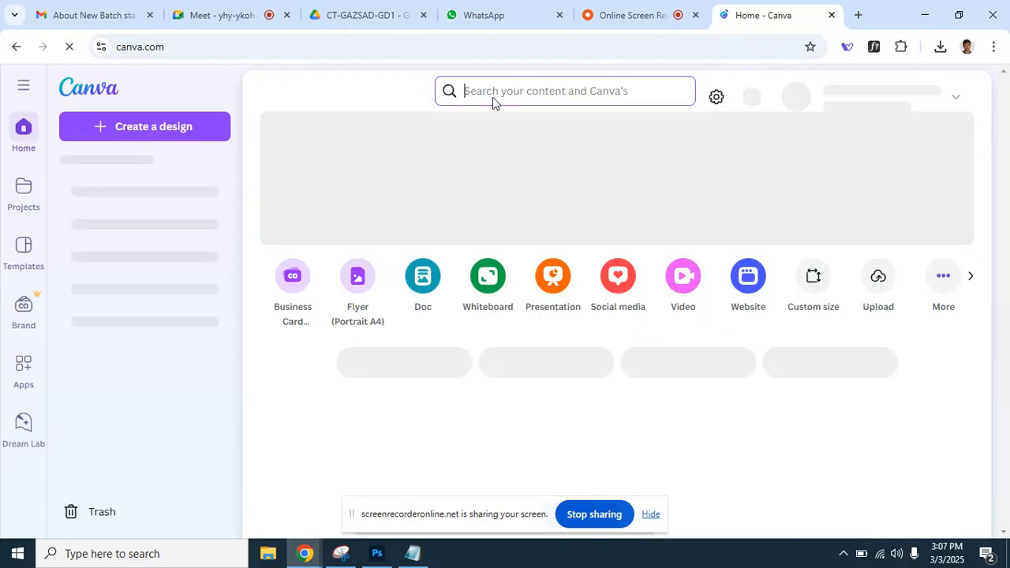
# Search Canva for 'flayer' and preview, then close, the blue real estate flyer template.
pyautogui.click(492, 94)
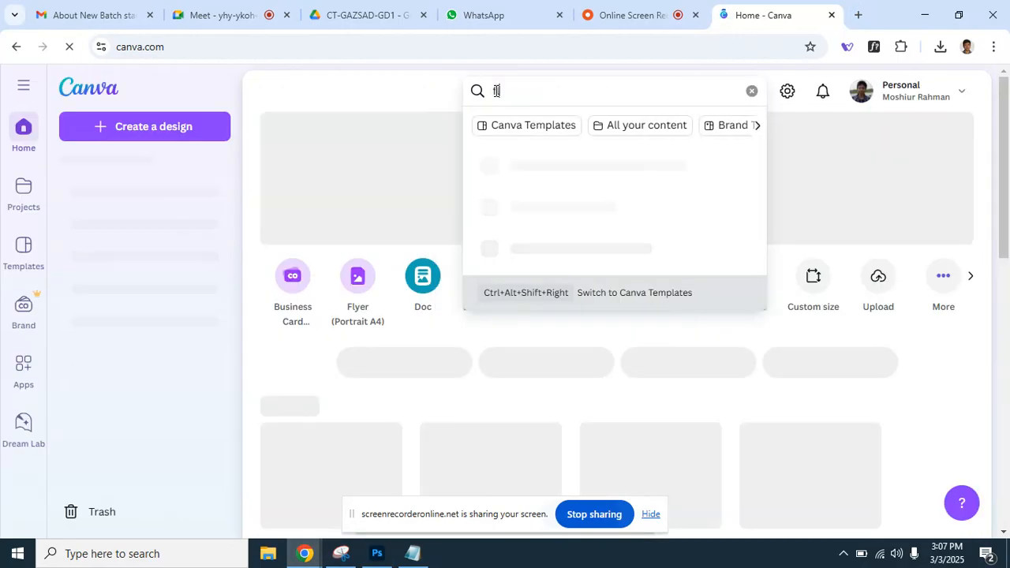
pyautogui.write('flayer')
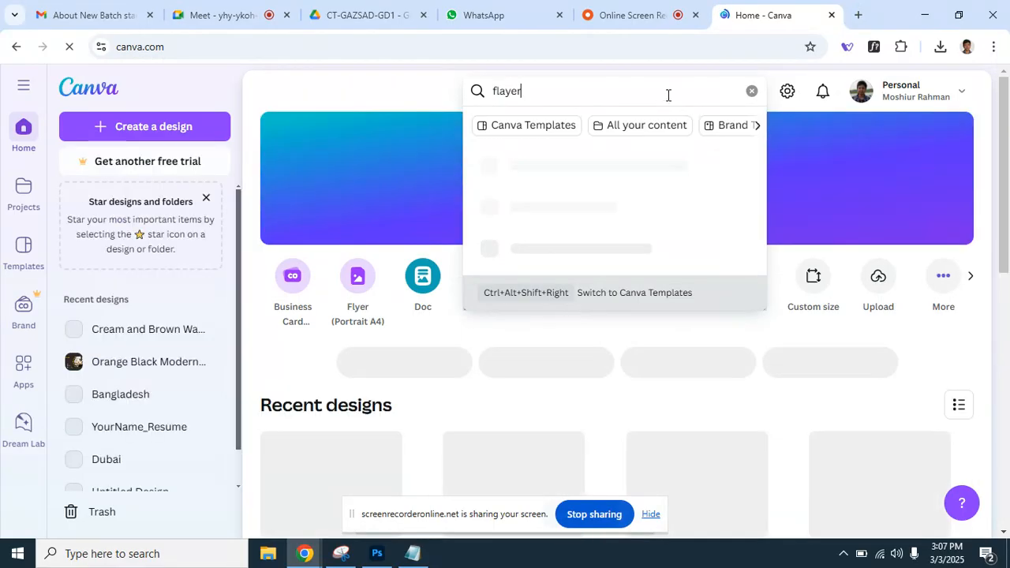
pyautogui.press('Return')
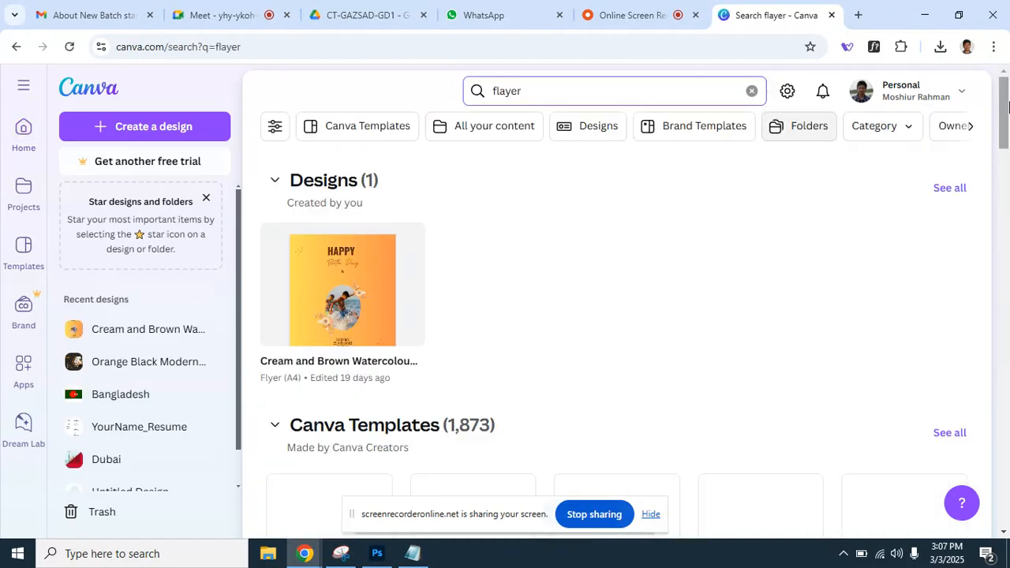
pyautogui.moveTo(1007, 105); pyautogui.dragTo(984, 241)
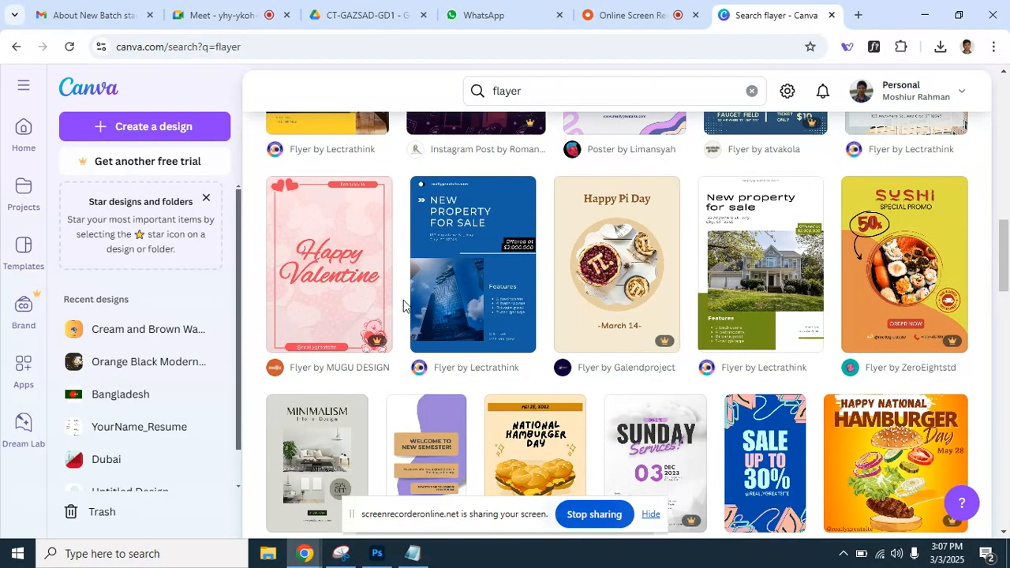
pyautogui.click(479, 262)
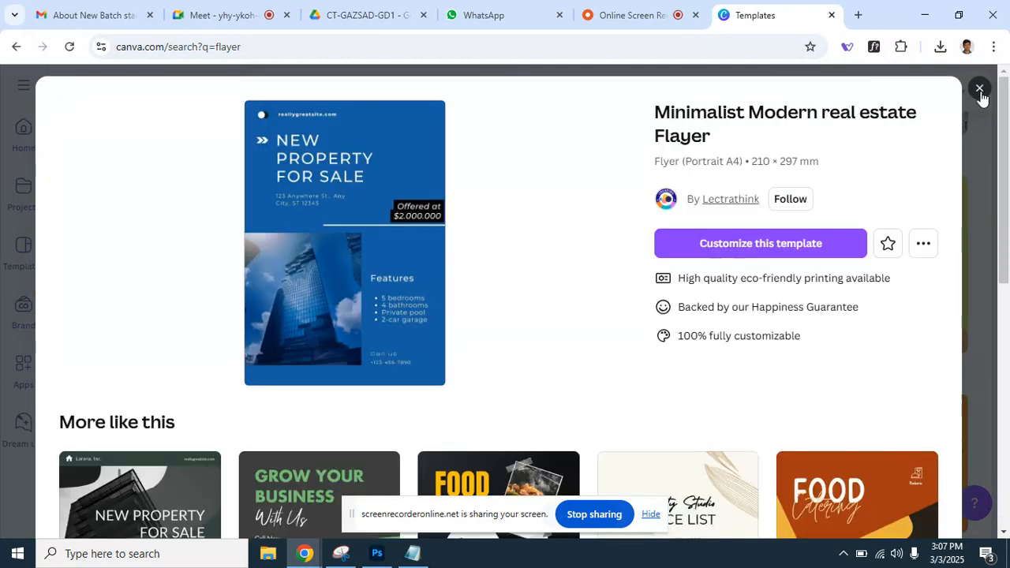
pyautogui.click(978, 88)
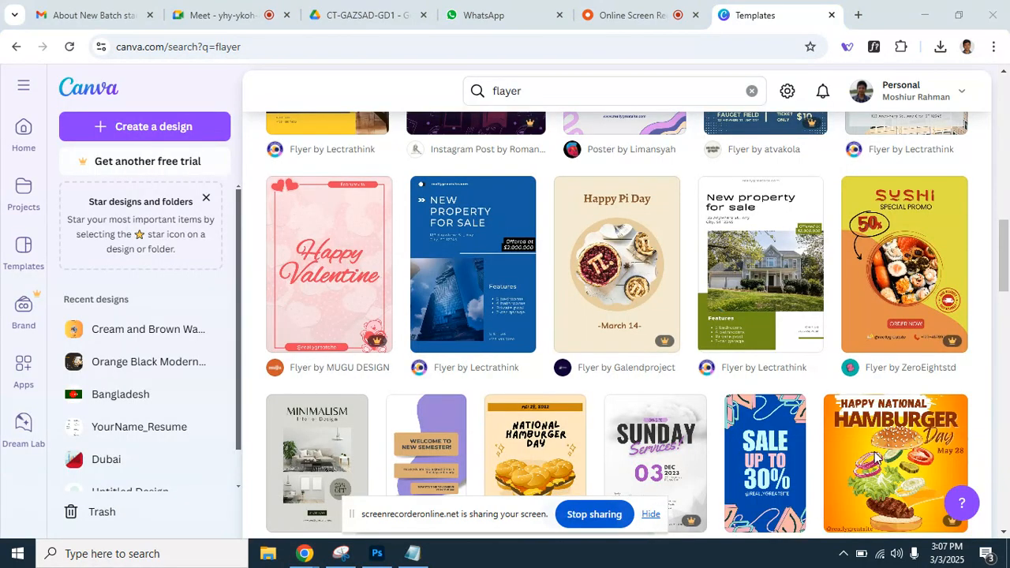
# Admit the waiting participant to the meeting, then view the Online Screen Recorder page.
pyautogui.hotkey('ctrl', '2')
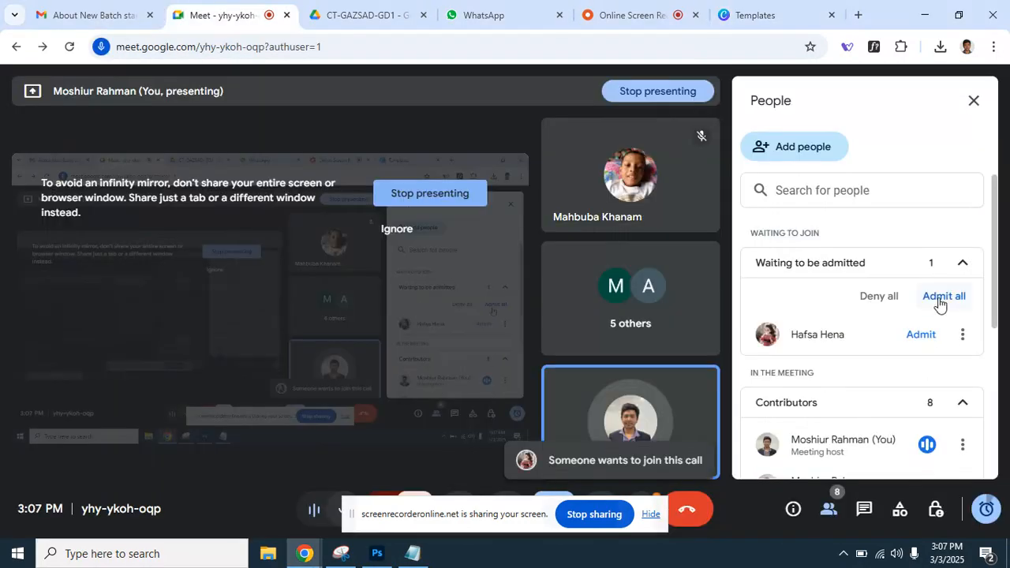
pyautogui.click(931, 297)
pyautogui.click(592, 343)
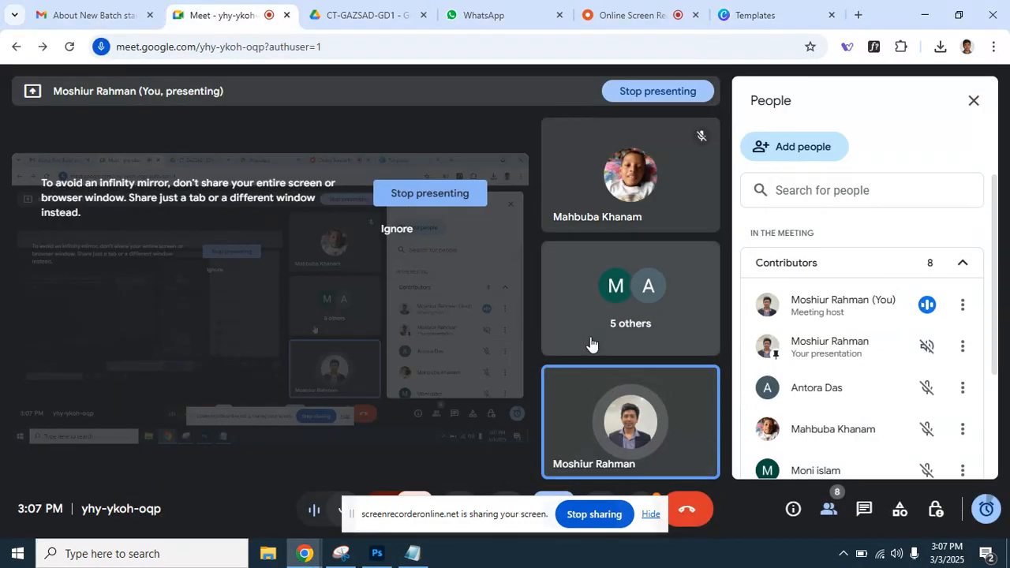
pyautogui.click(654, 16)
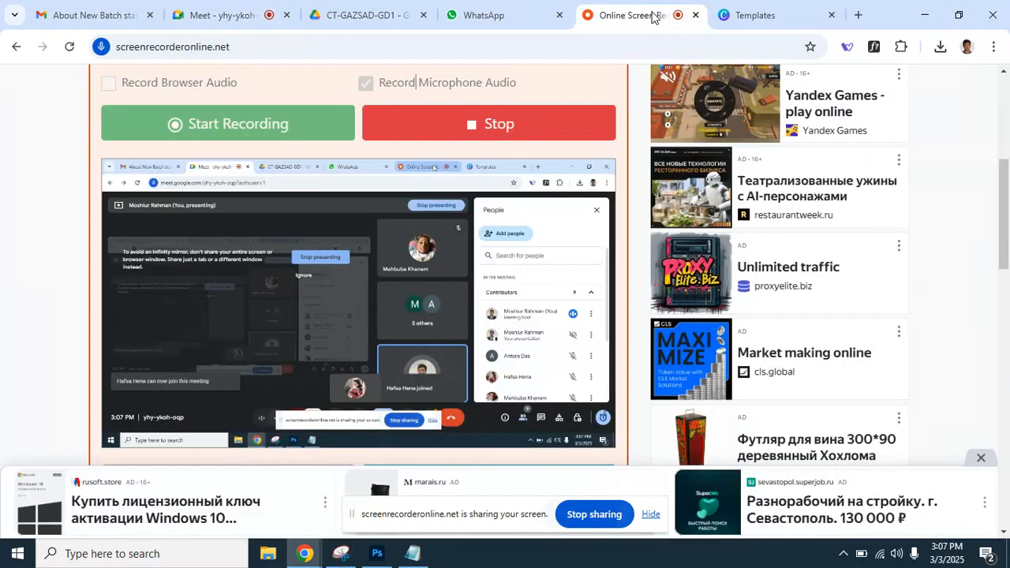
# Scroll through the Canva flyer template results, then go back to the Photoshop flyer.
pyautogui.click(746, 17)
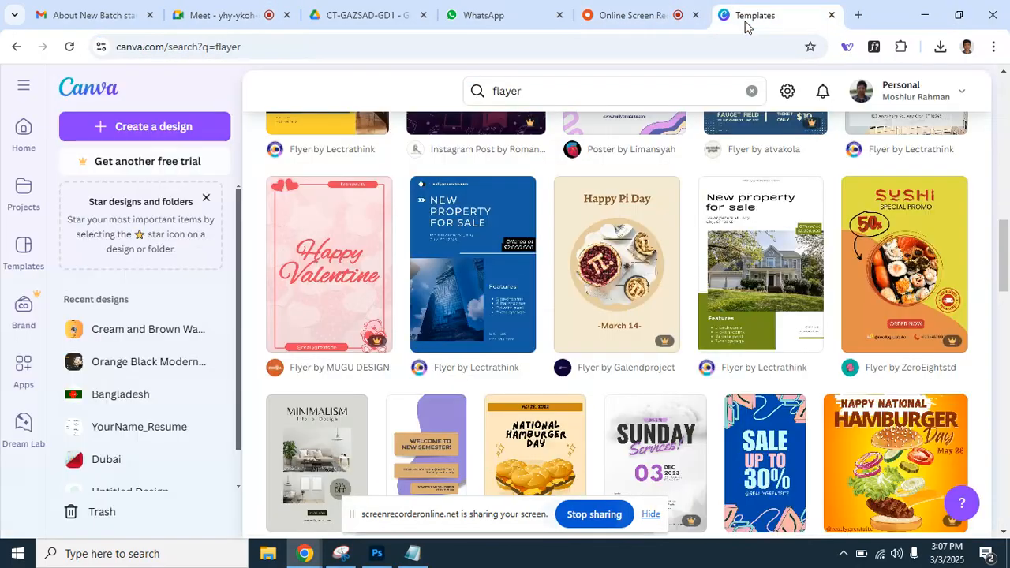
pyautogui.moveTo(1000, 231); pyautogui.dragTo(960, 442)
pyautogui.scroll(-2, 959, 442)
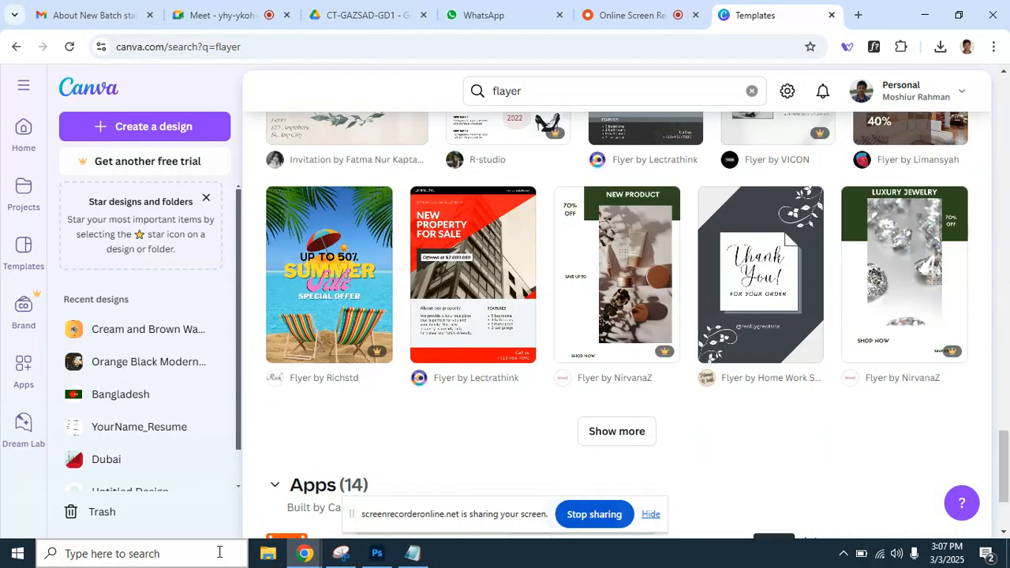
pyautogui.click(374, 553)
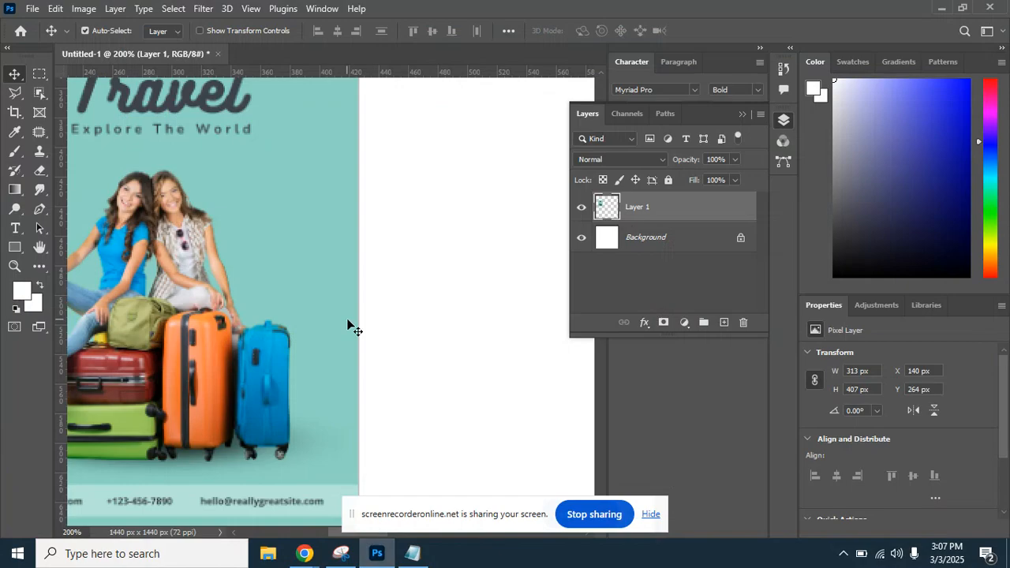
# Move the poster to X 87, Y 248 and add an empty Layer 2 above it.
pyautogui.hotkey('ctrl', '-')
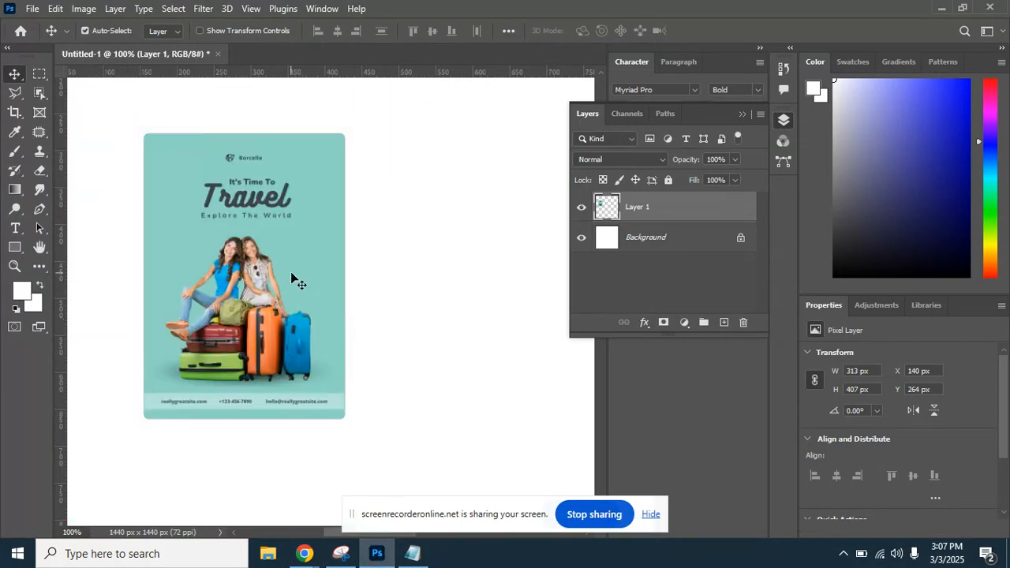
pyautogui.moveTo(291, 277); pyautogui.dragTo(240, 268)
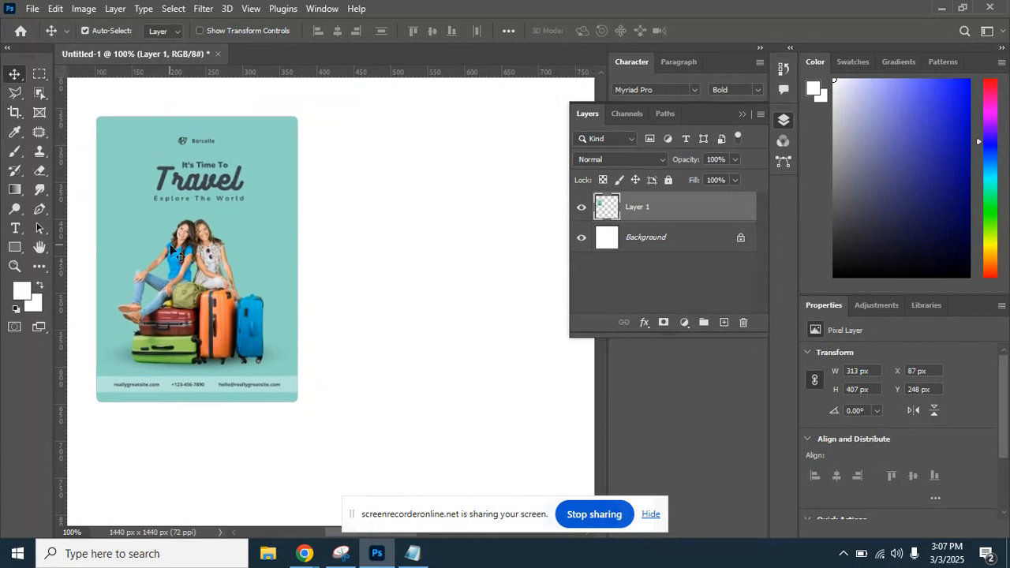
pyautogui.click(724, 322)
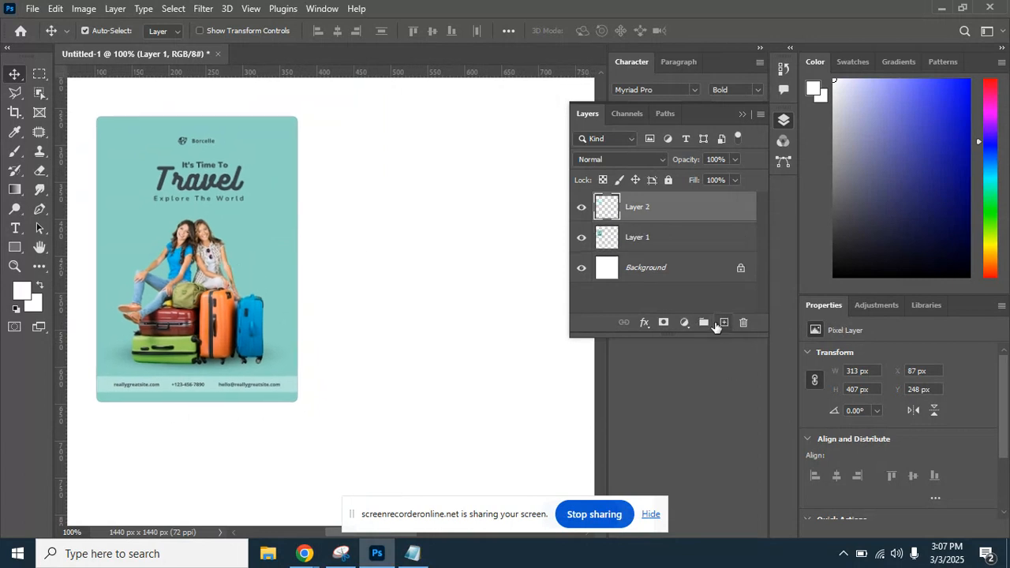
pyautogui.click(39, 74)
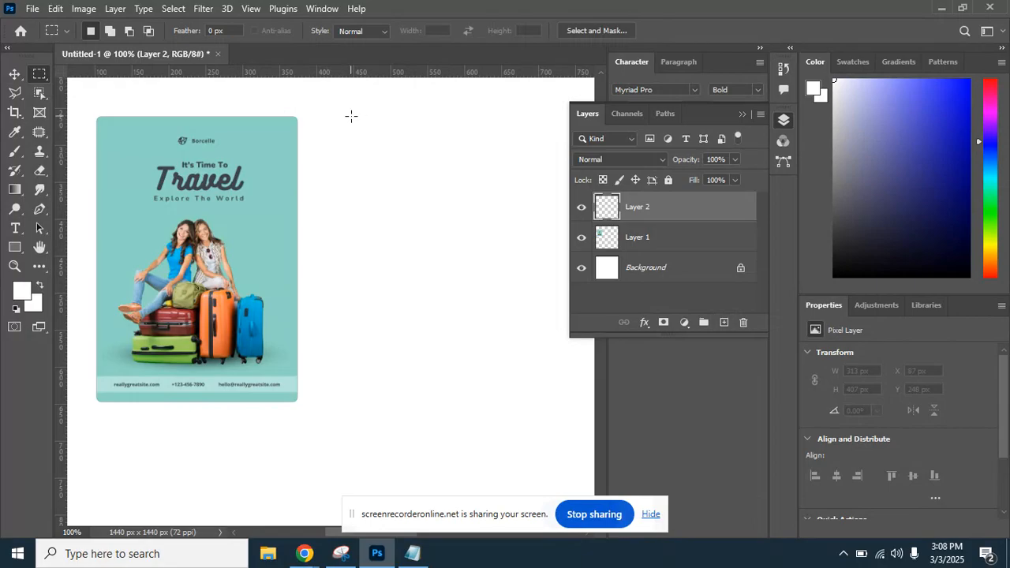
# Fill a 264×371 px rectangle at X 446, Y 260 with bright teal #00fcca, then deselect.
pyautogui.moveTo(351, 115); pyautogui.dragTo(545, 390)
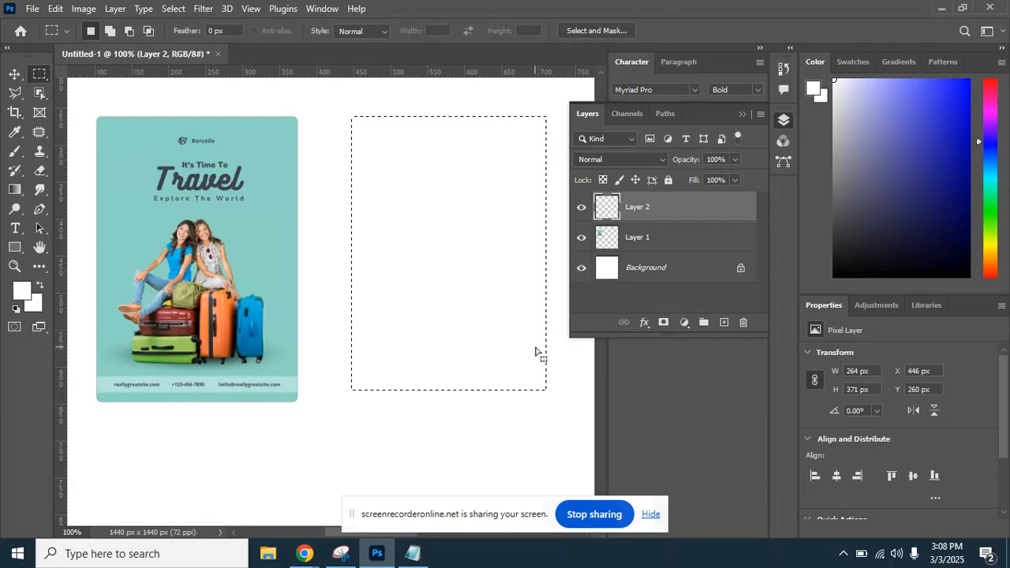
pyautogui.click(20, 294)
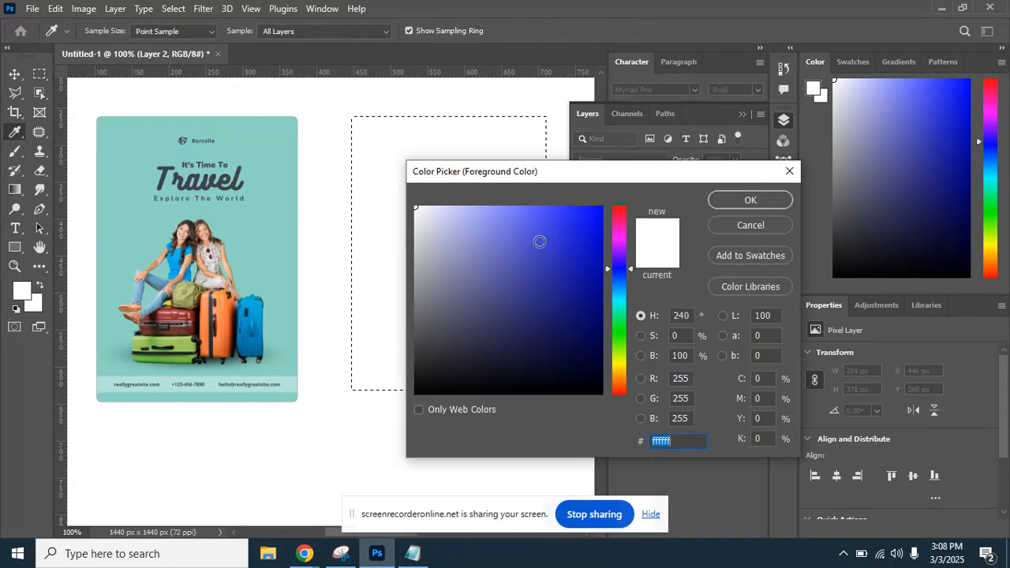
pyautogui.write('44c9b1')
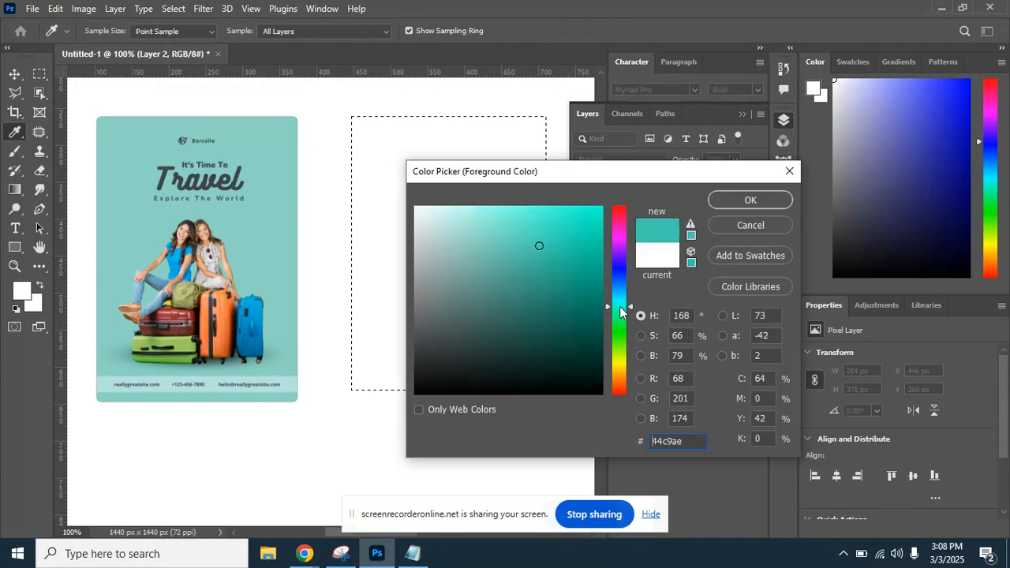
pyautogui.moveTo(586, 257); pyautogui.dragTo(602, 207)
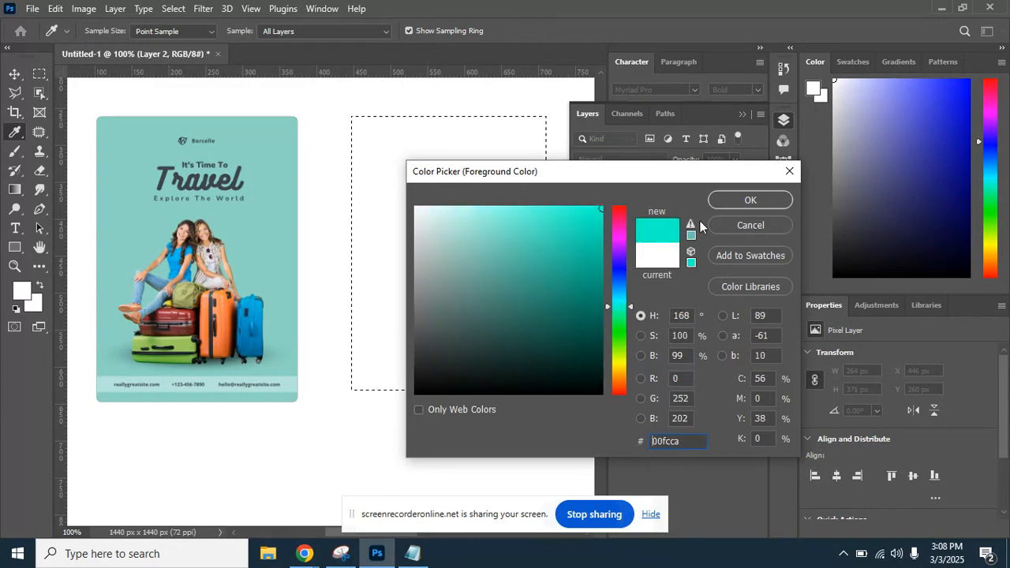
pyautogui.click(735, 207)
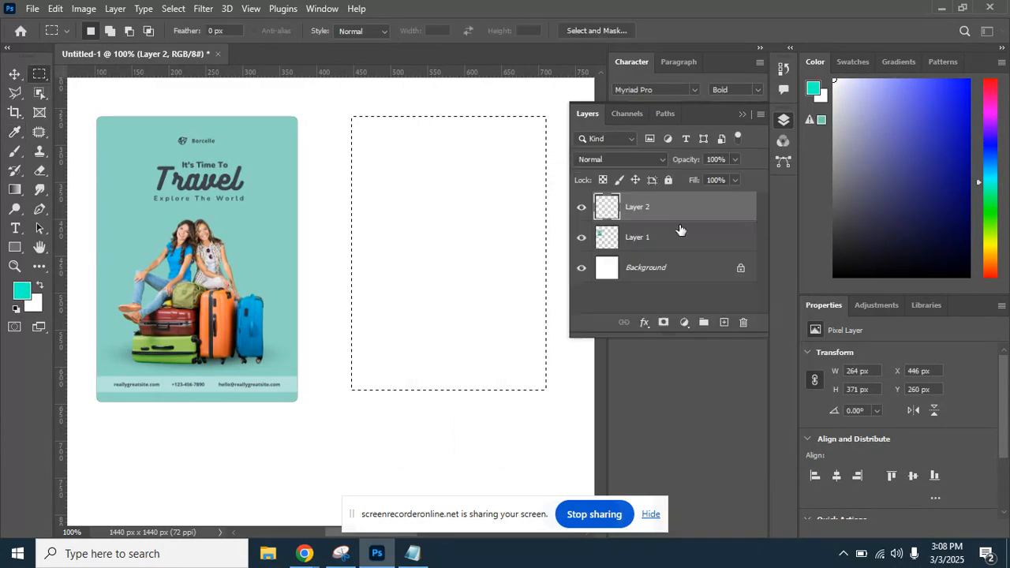
pyautogui.hotkey('alt', 'BackSpace')
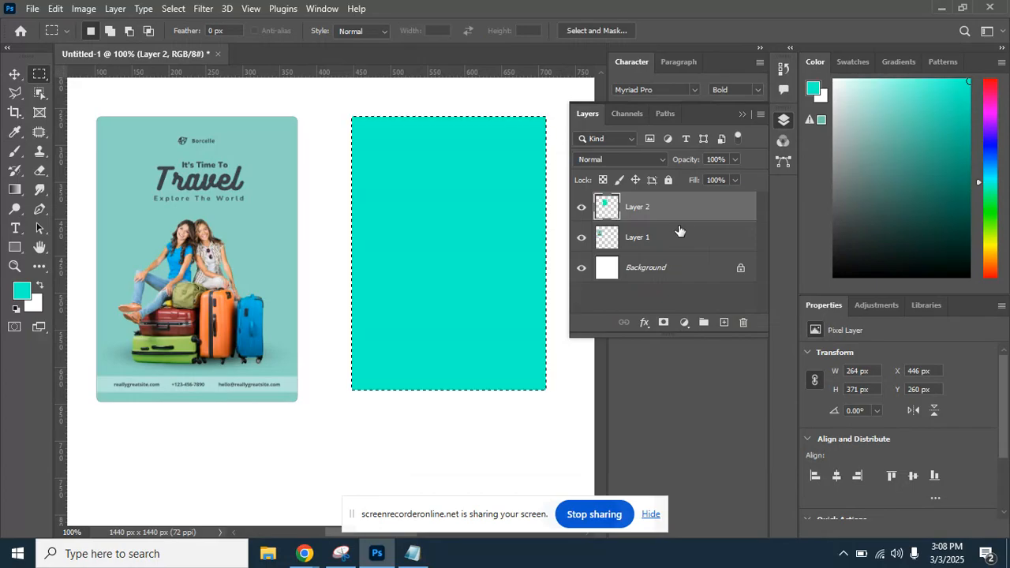
pyautogui.moveTo(605, 220); pyautogui.dragTo(605, 221)
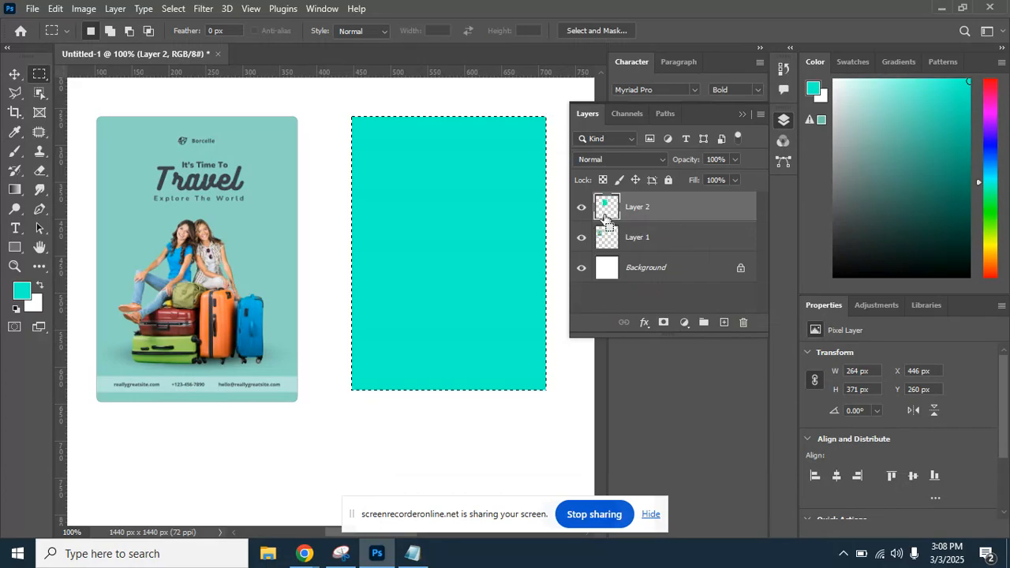
pyautogui.click(497, 220)
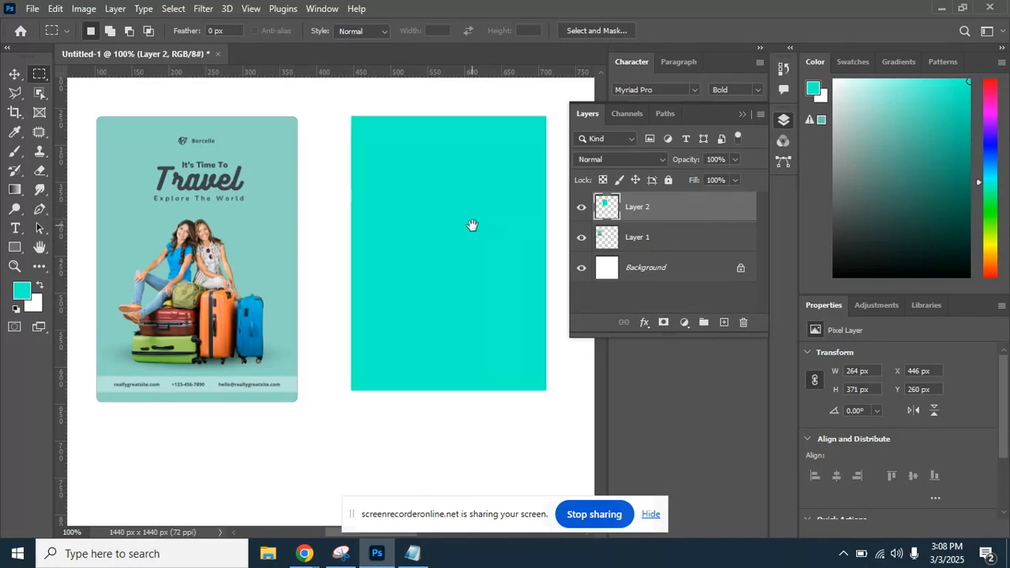
pyautogui.moveTo(471, 223); pyautogui.dragTo(430, 275)
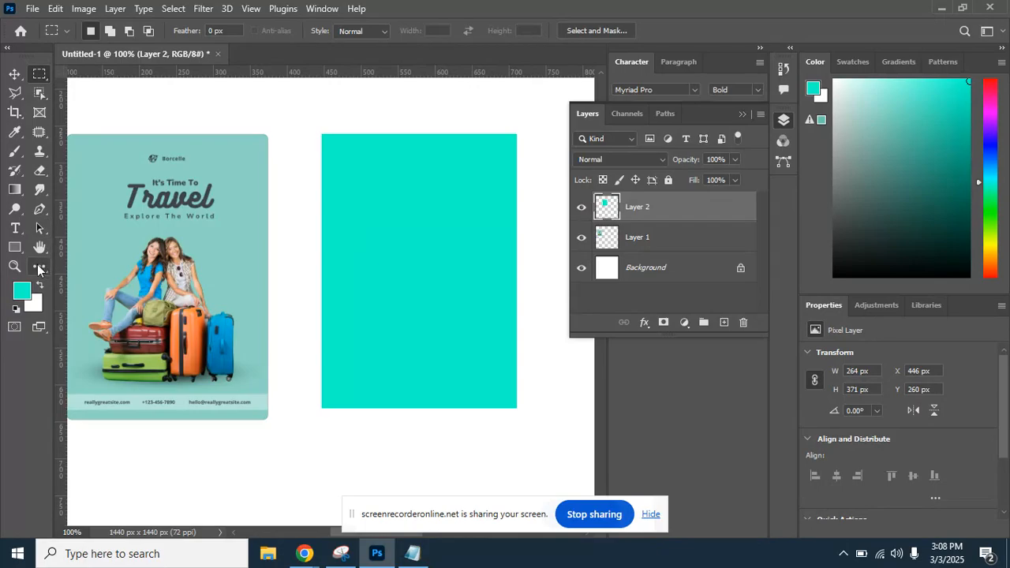
# Choose the fifth flower from the Flowers set in the Custom Shape Tool's shape picker.
pyautogui.click(19, 249)
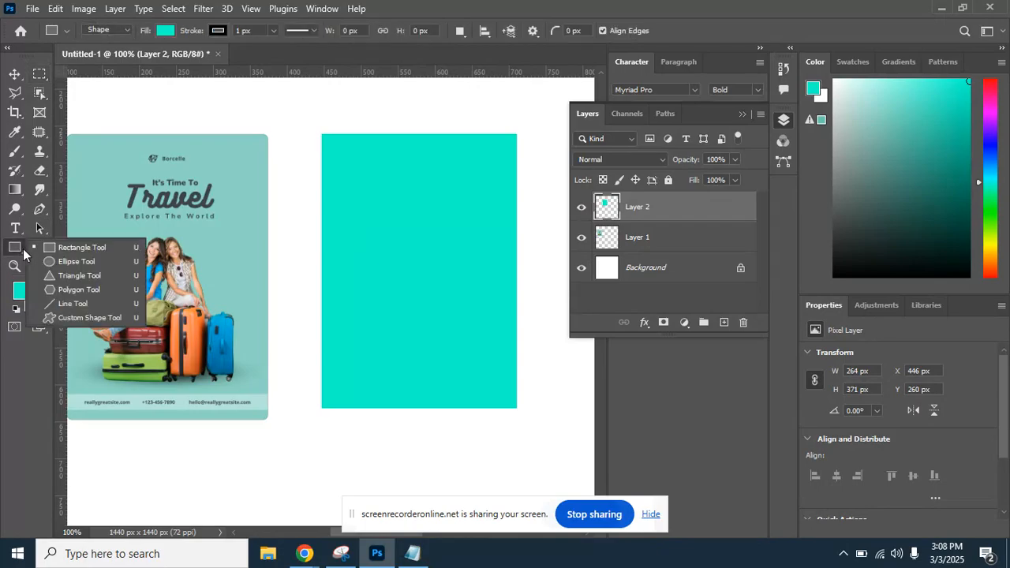
pyautogui.click(114, 319)
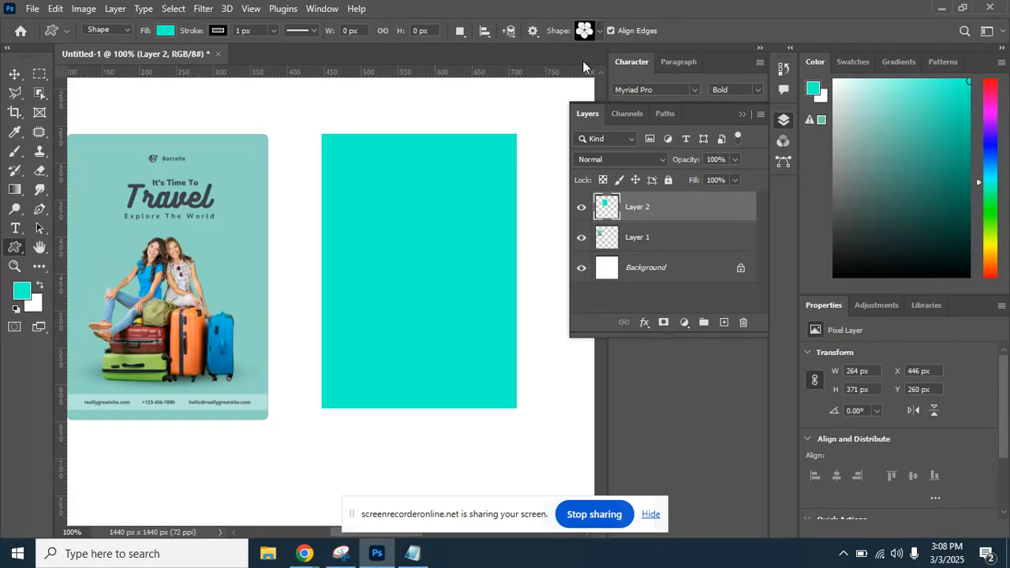
pyautogui.click(600, 32)
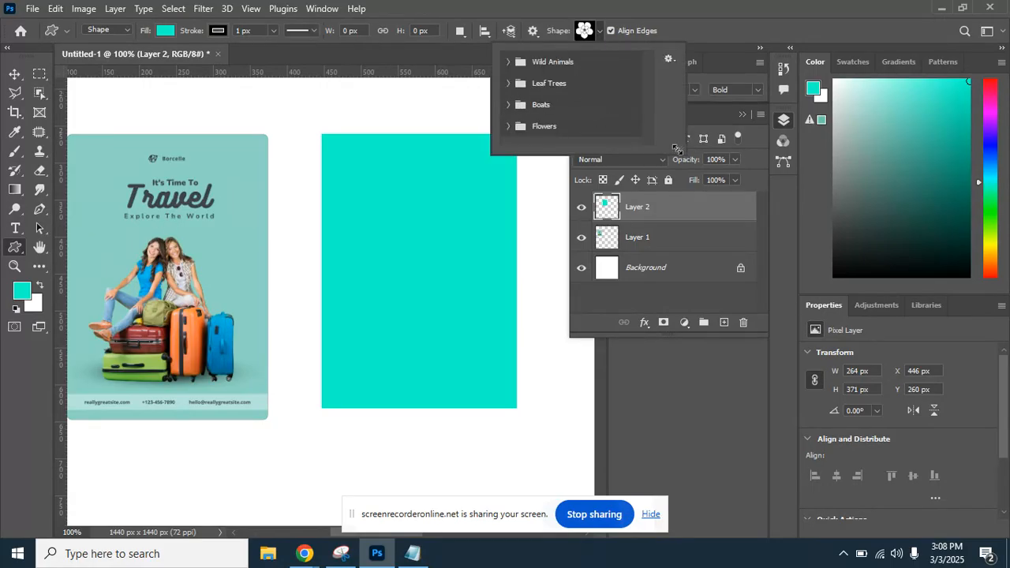
pyautogui.moveTo(677, 150); pyautogui.dragTo(722, 400)
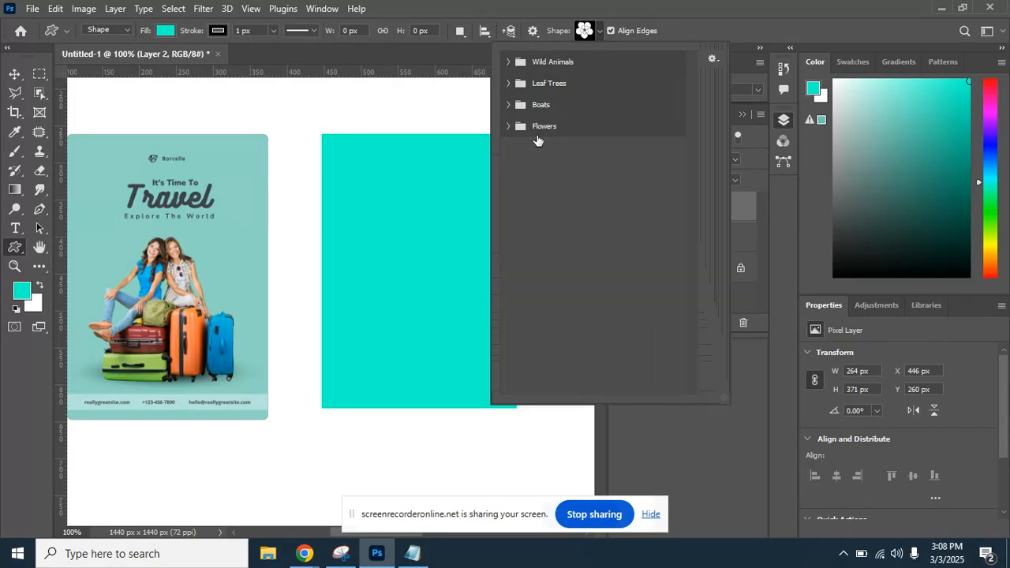
pyautogui.click(508, 127)
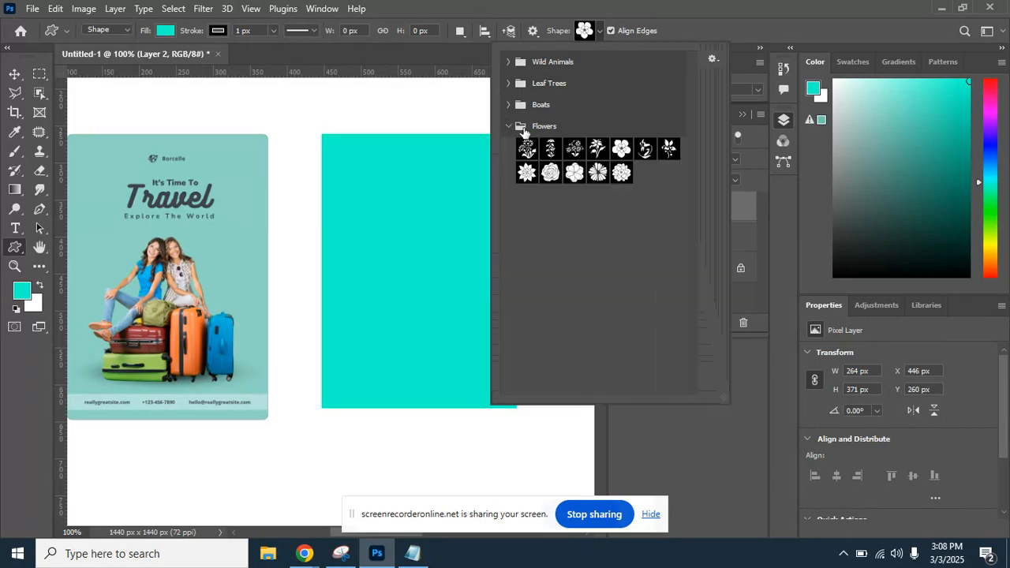
pyautogui.click(621, 150)
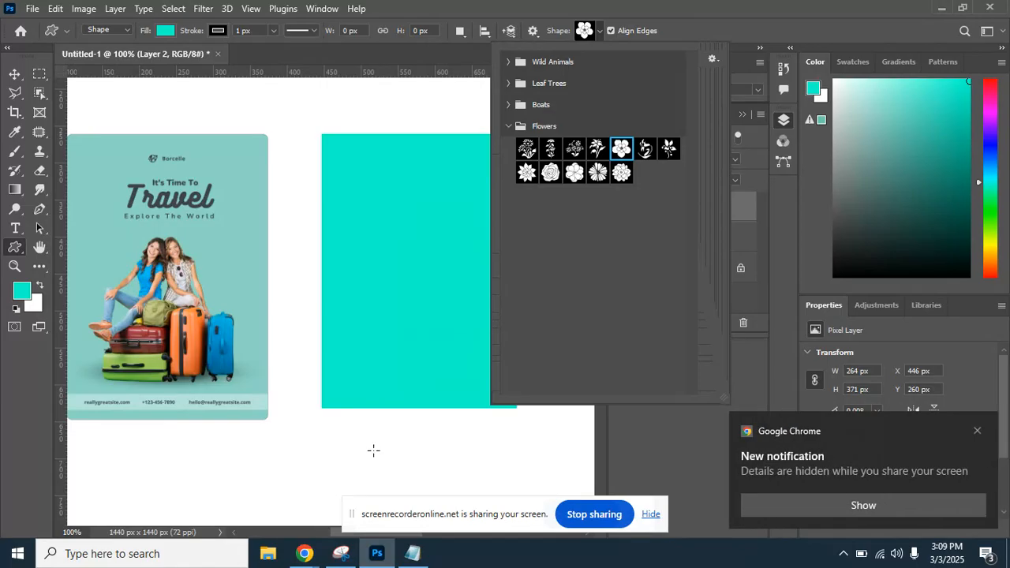
pyautogui.click(977, 431)
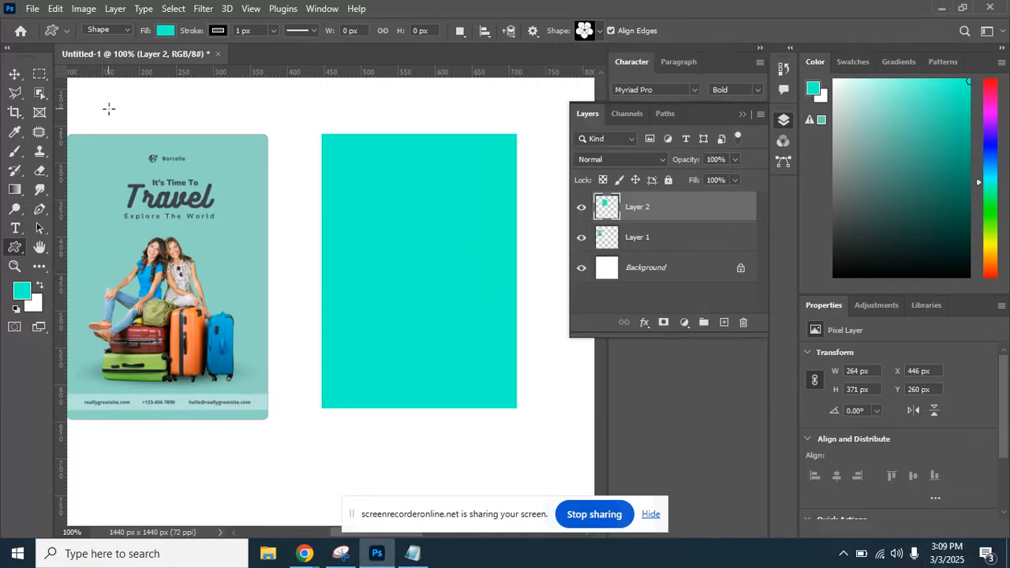
# Draw a 32×34 px flower shape near the top of the teal rectangle.
pyautogui.click(17, 74)
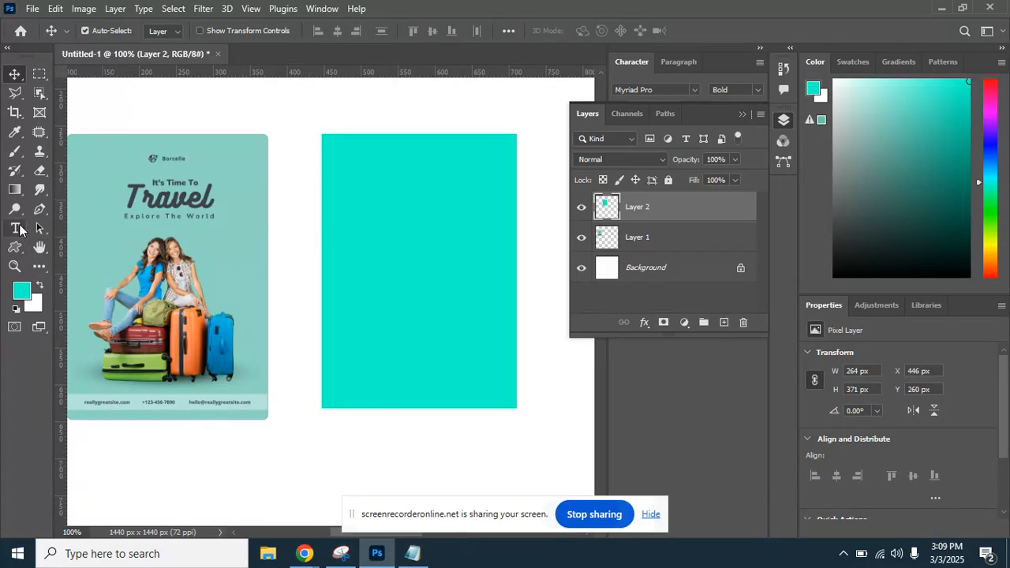
pyautogui.click(40, 249)
pyautogui.rightClick(41, 249)
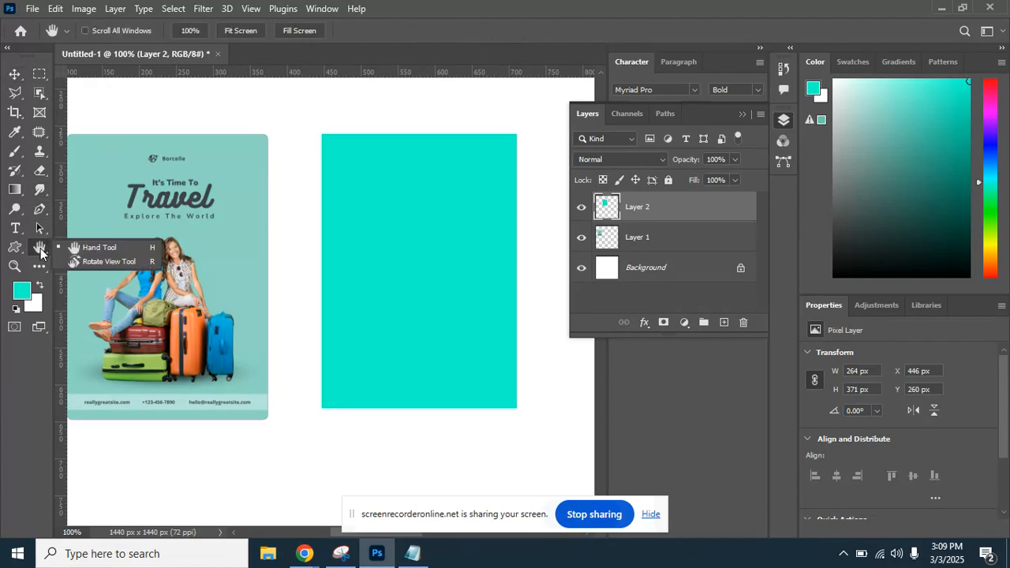
pyautogui.click(60, 247)
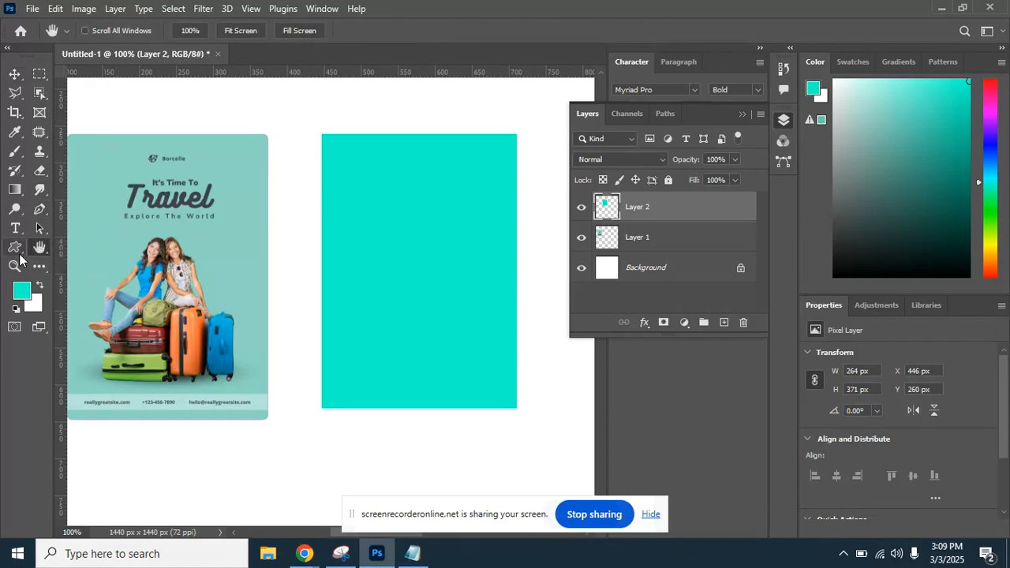
pyautogui.click(17, 249)
pyautogui.click(92, 315)
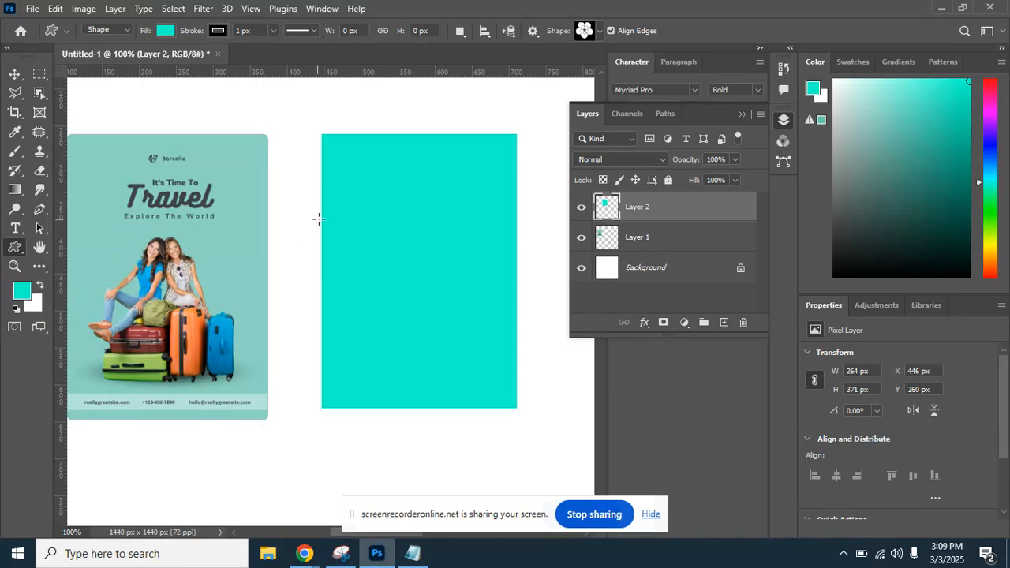
pyautogui.moveTo(370, 164); pyautogui.dragTo(389, 182)
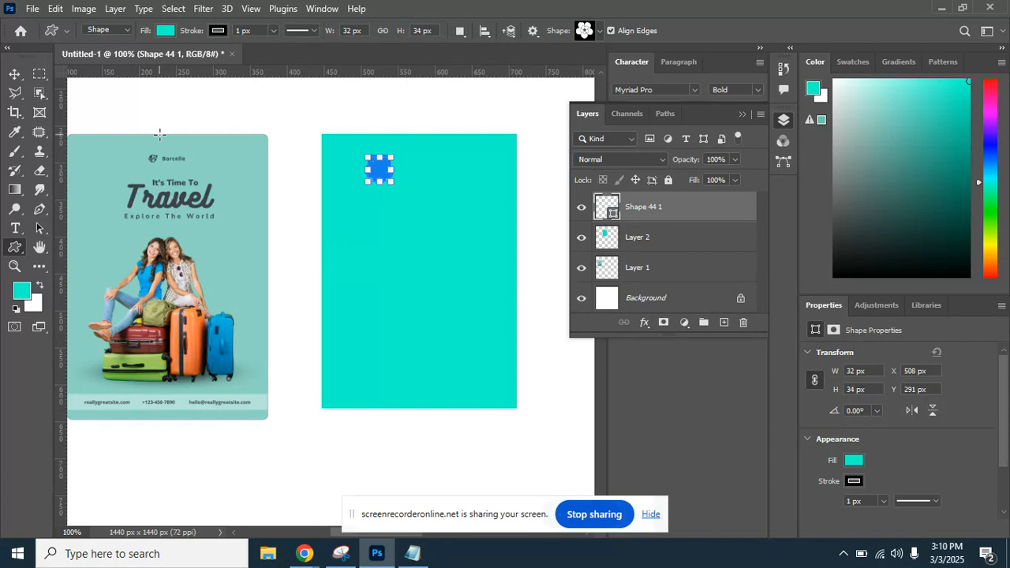
# Set the flower shape's fill colour to white #ffffff.
pyautogui.click(165, 31)
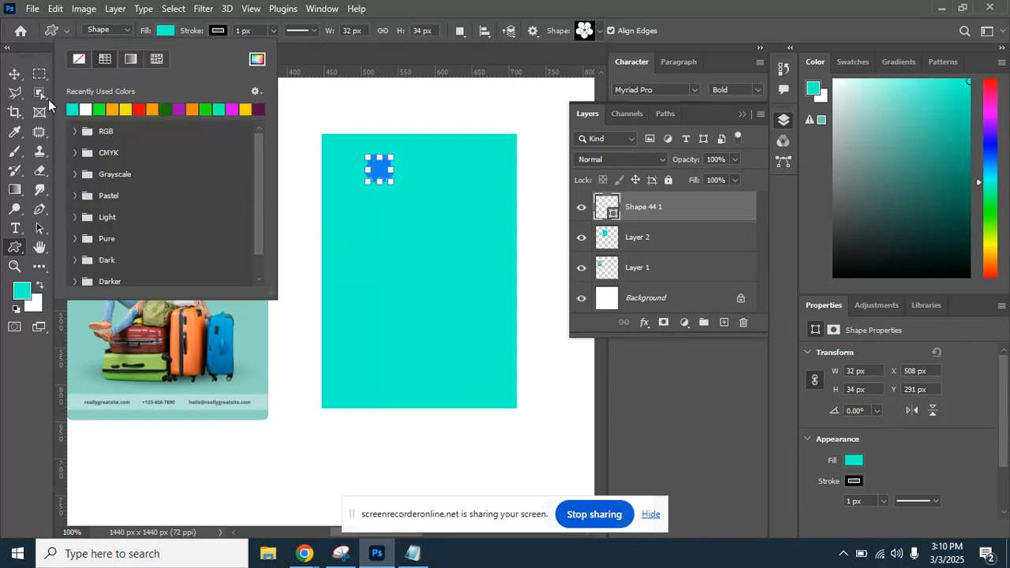
pyautogui.click(257, 59)
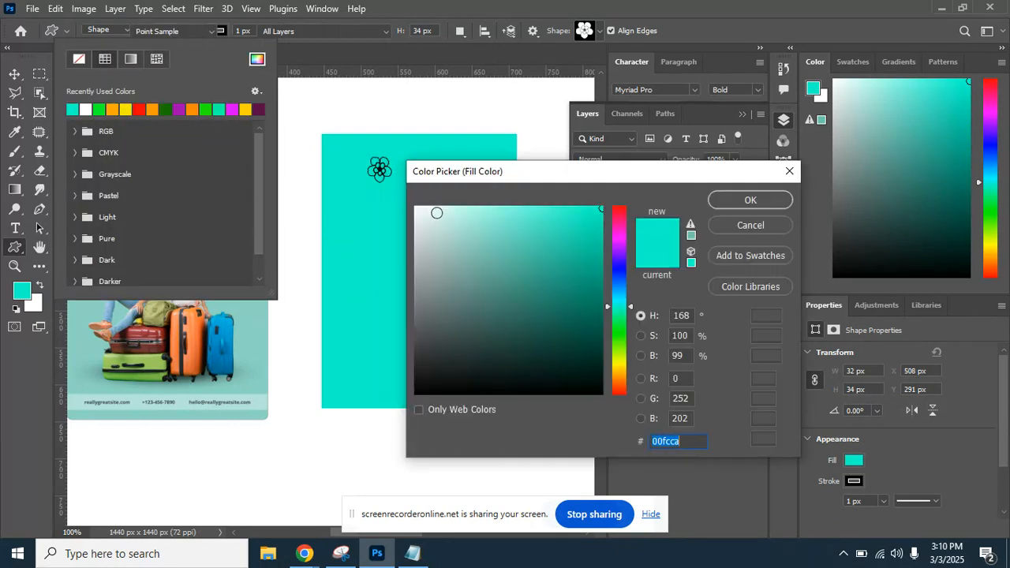
pyautogui.click(408, 201)
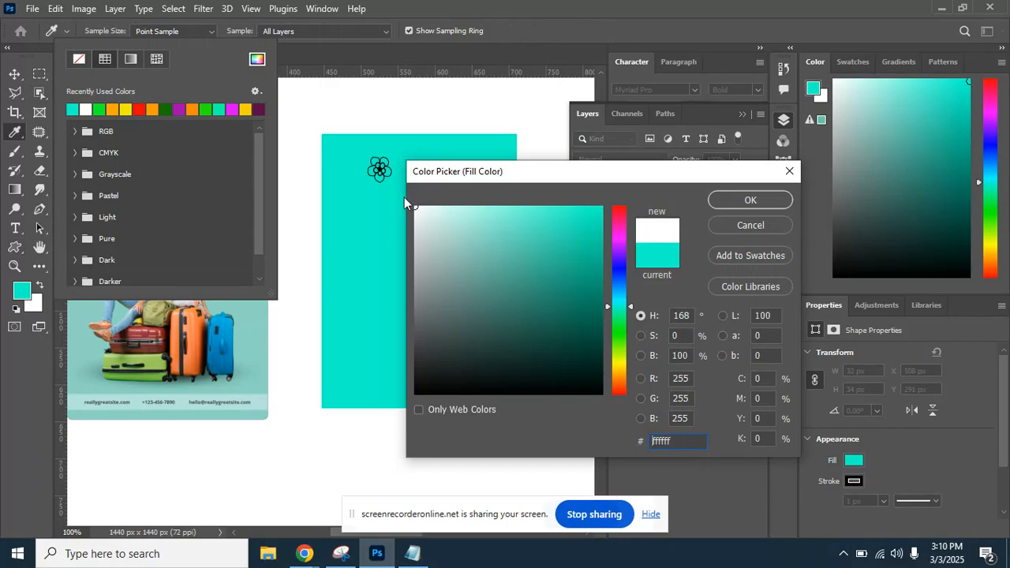
pyautogui.click(718, 203)
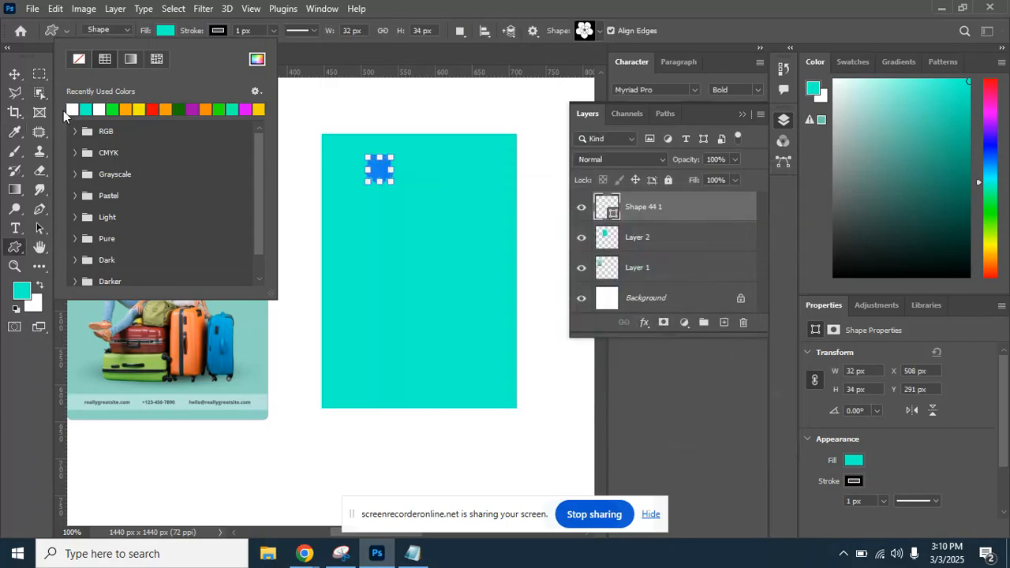
pyautogui.click(17, 74)
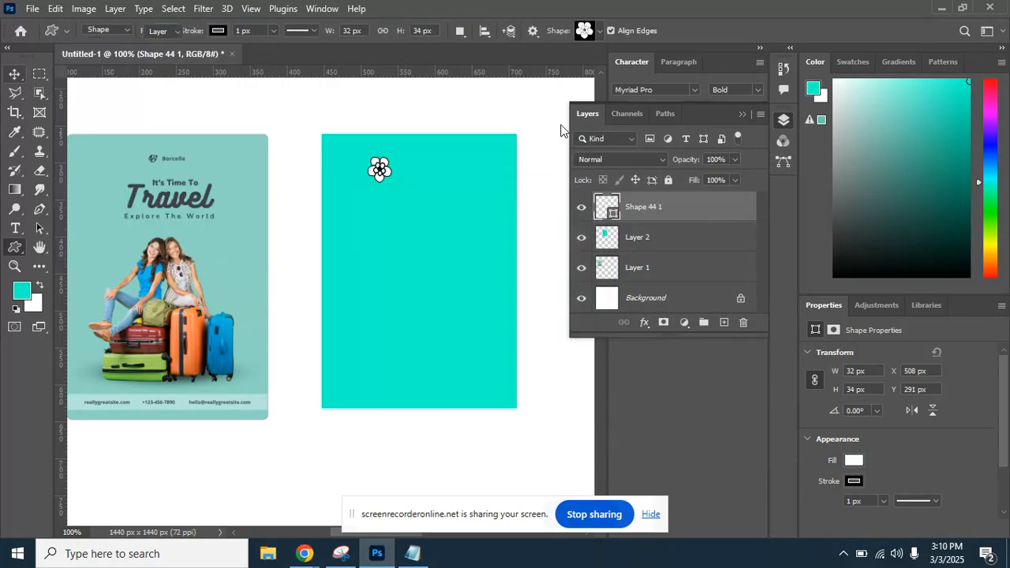
pyautogui.click(464, 105)
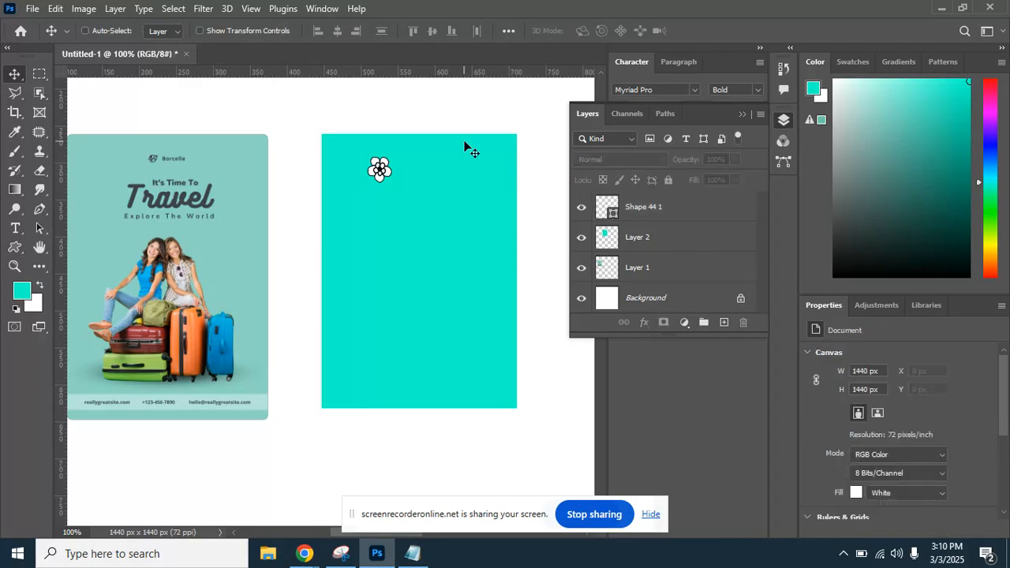
# Nudge the flower up and right to X 512.5, Y 274.5 on the teal panel.
pyautogui.hotkey('ctrl', '+')
pyautogui.moveTo(447, 142); pyautogui.dragTo(340, 265)
pyautogui.click(280, 229)
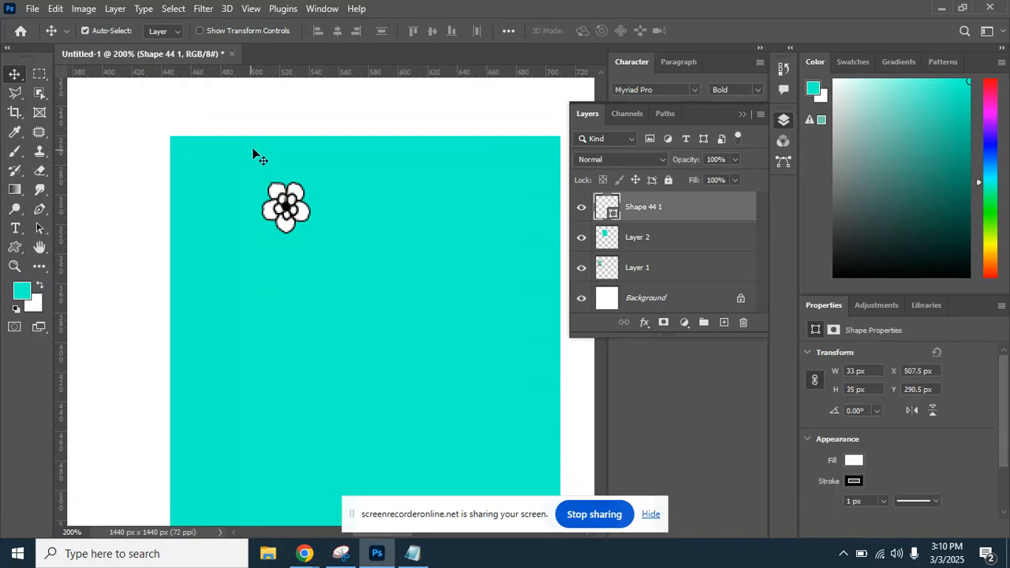
pyautogui.moveTo(287, 208); pyautogui.dragTo(295, 185)
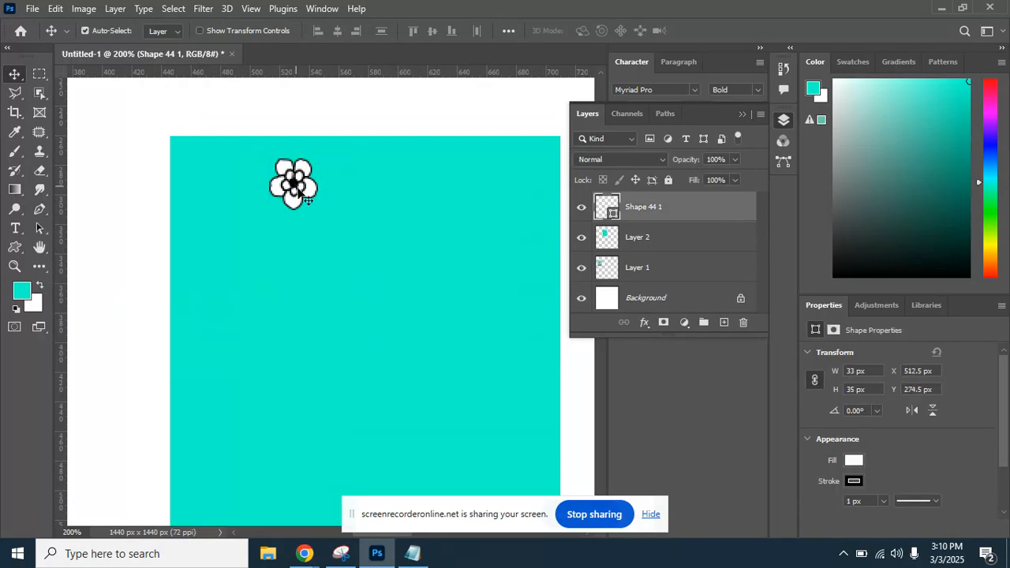
pyautogui.hotkey('ctrl', '-')
pyautogui.hotkey('ctrl', '-')
pyautogui.hotkey('ctrl', '+')
pyautogui.hotkey('ctrl', '+')
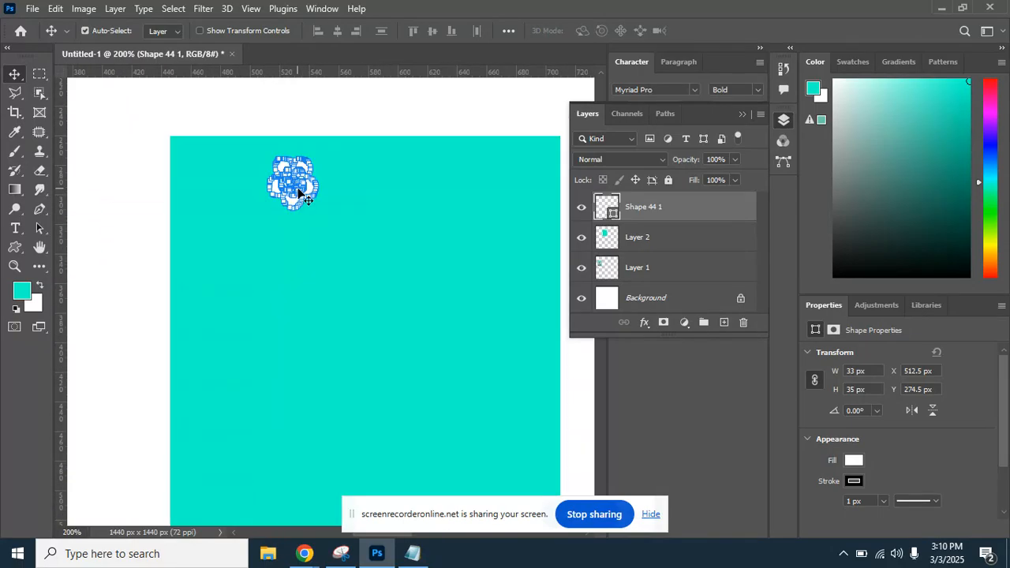
pyautogui.moveTo(296, 191); pyautogui.dragTo(560, 176)
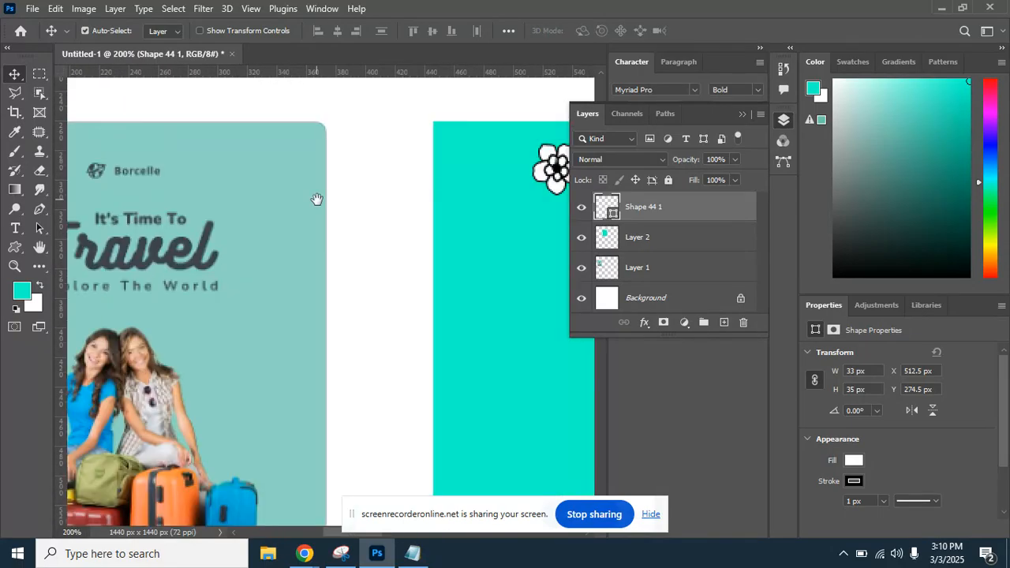
pyautogui.moveTo(316, 199); pyautogui.dragTo(169, 198)
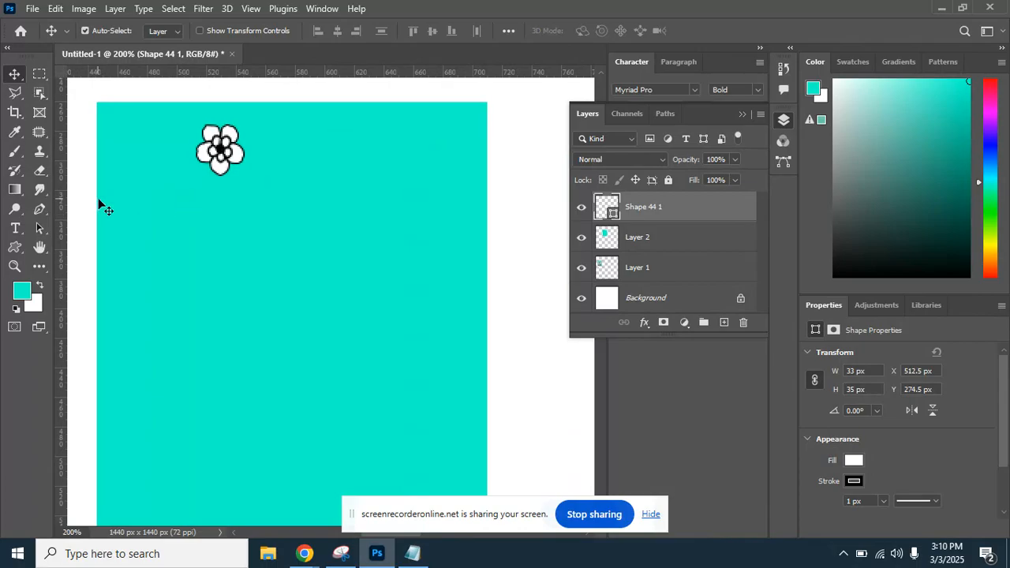
# Type the Travel logo text in white 100 pt Myriad Pro Bold and move it onto the teal panel.
pyautogui.click(18, 228)
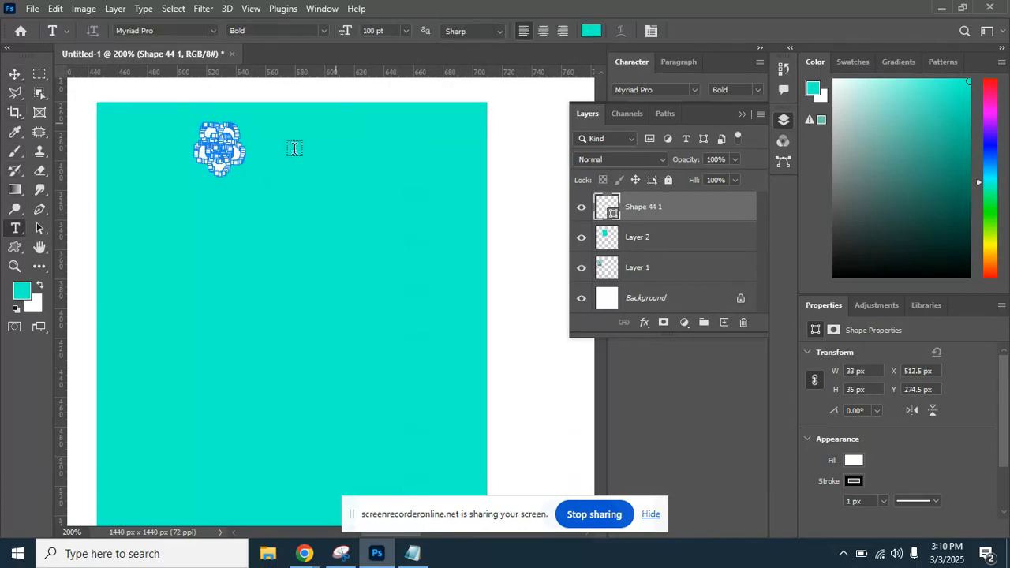
pyautogui.click(277, 150)
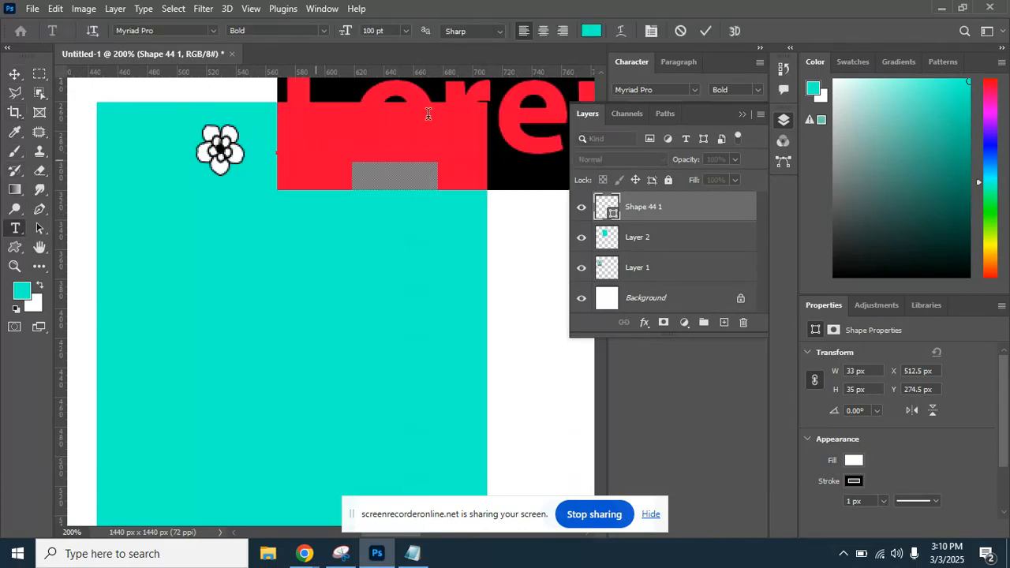
pyautogui.click(591, 32)
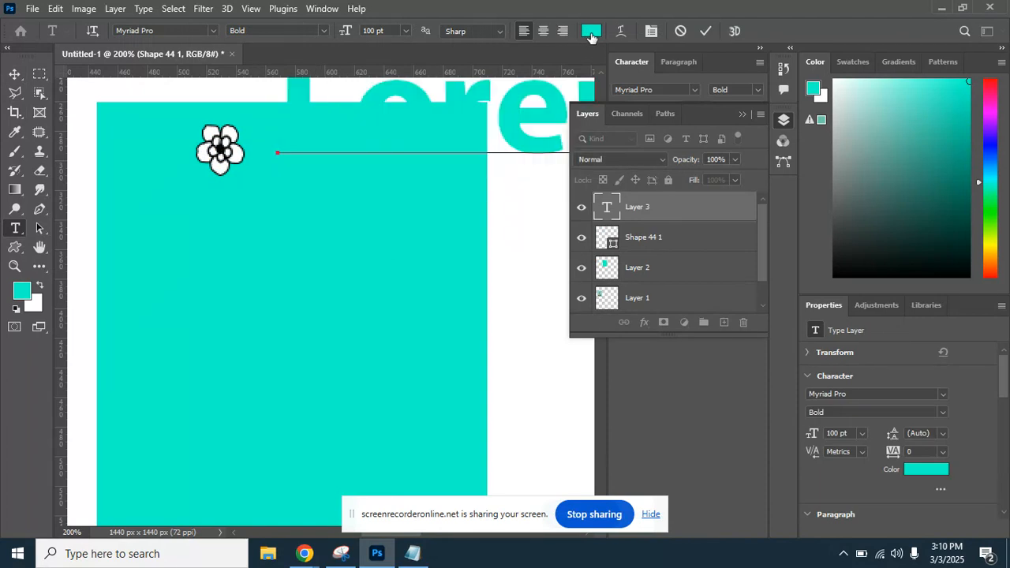
pyautogui.write('ffffff')
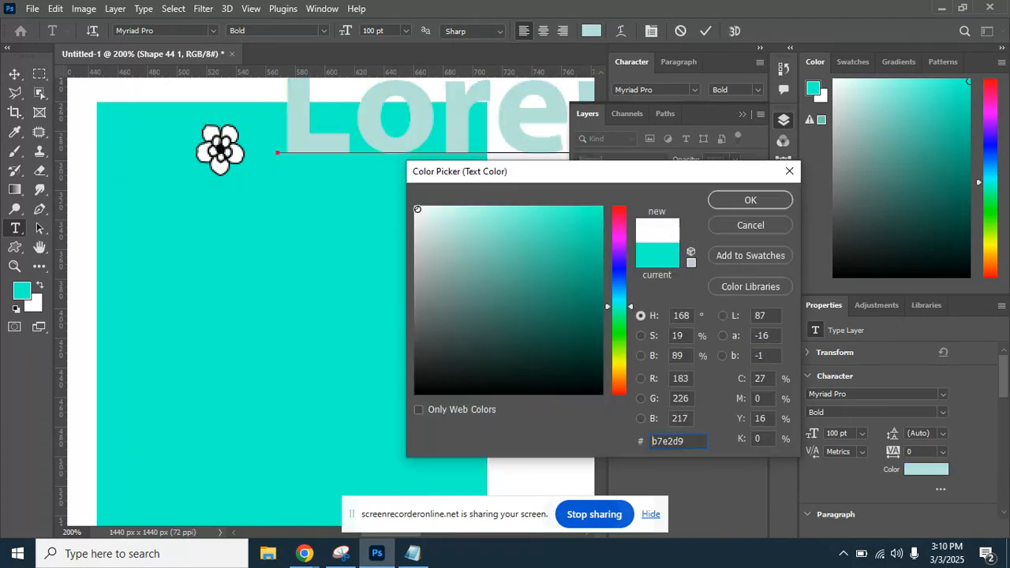
pyautogui.click(714, 201)
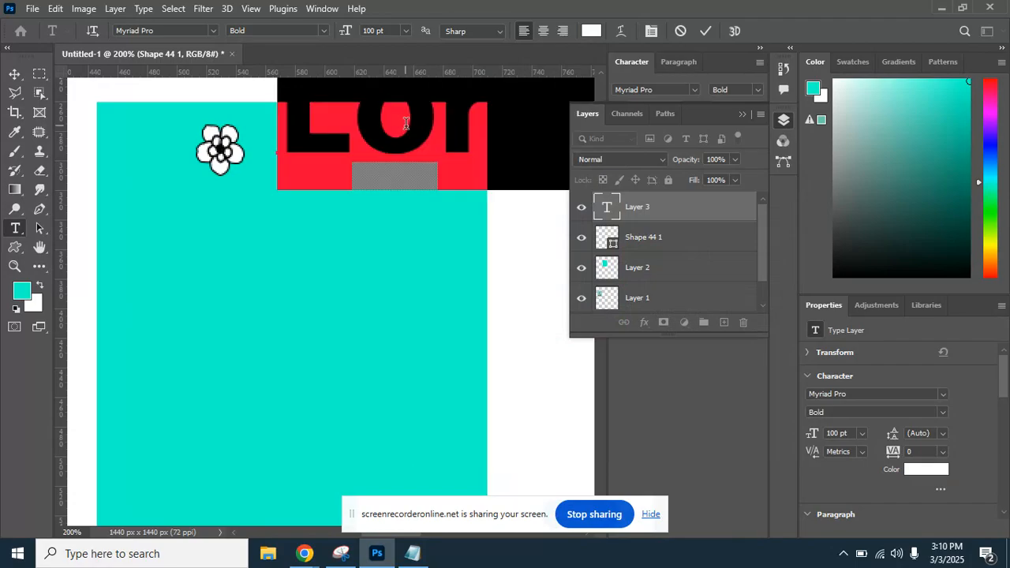
pyautogui.write('Tra')
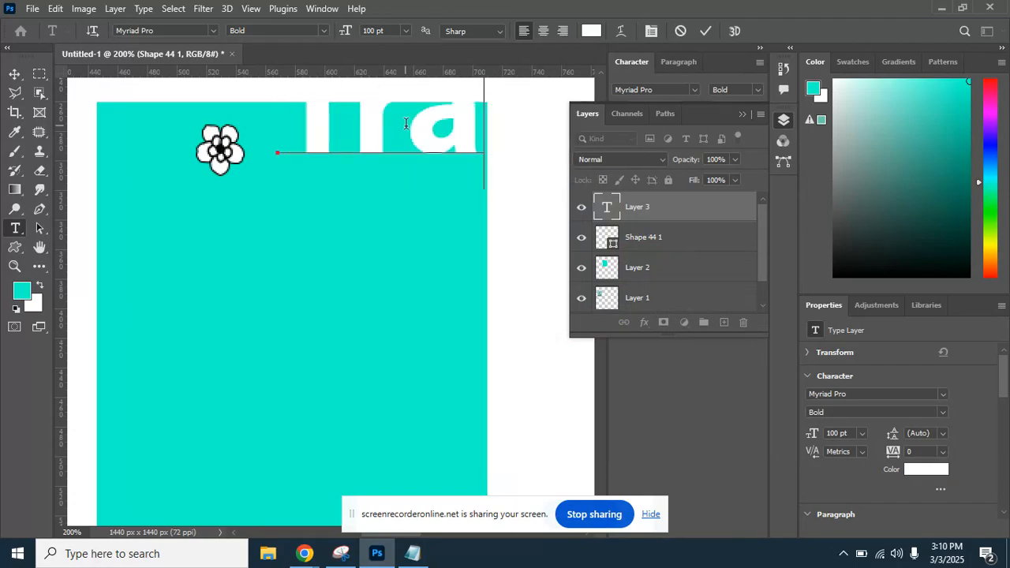
pyautogui.write('ve')
pyautogui.click(14, 74)
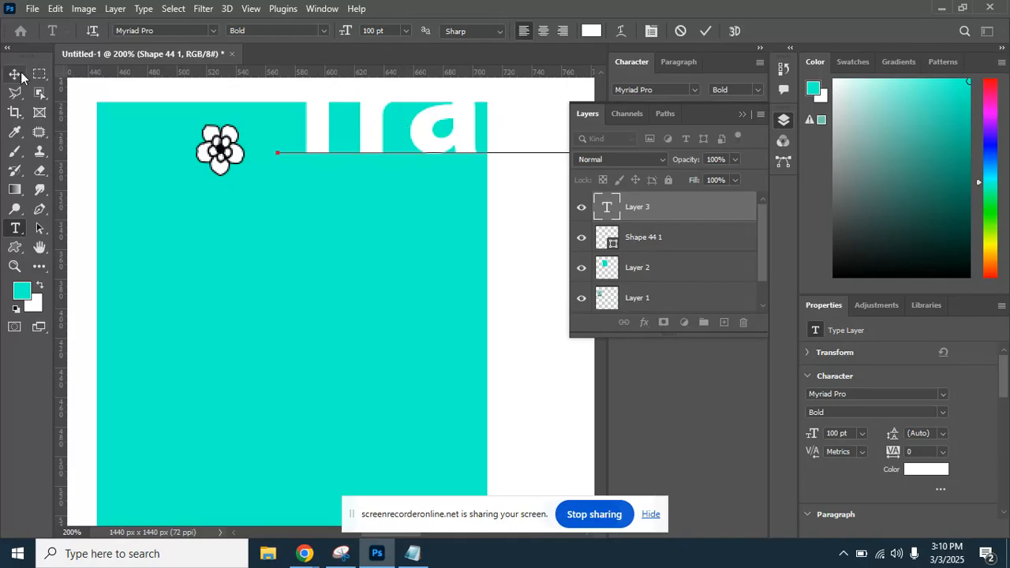
pyautogui.moveTo(468, 140); pyautogui.dragTo(407, 194)
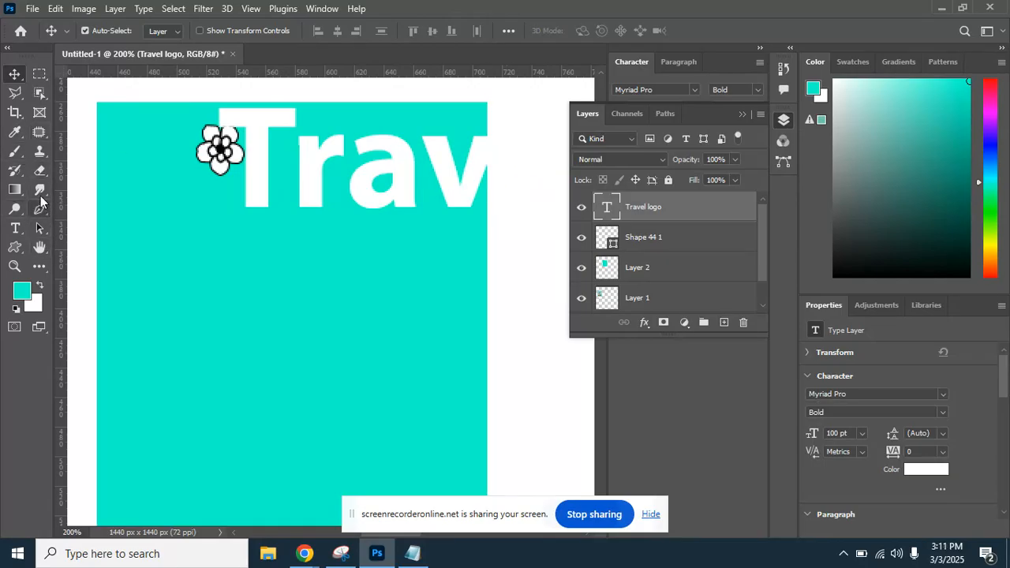
# Set the Travel logo text size to 16 pt in the Character panel.
pyautogui.click(22, 229)
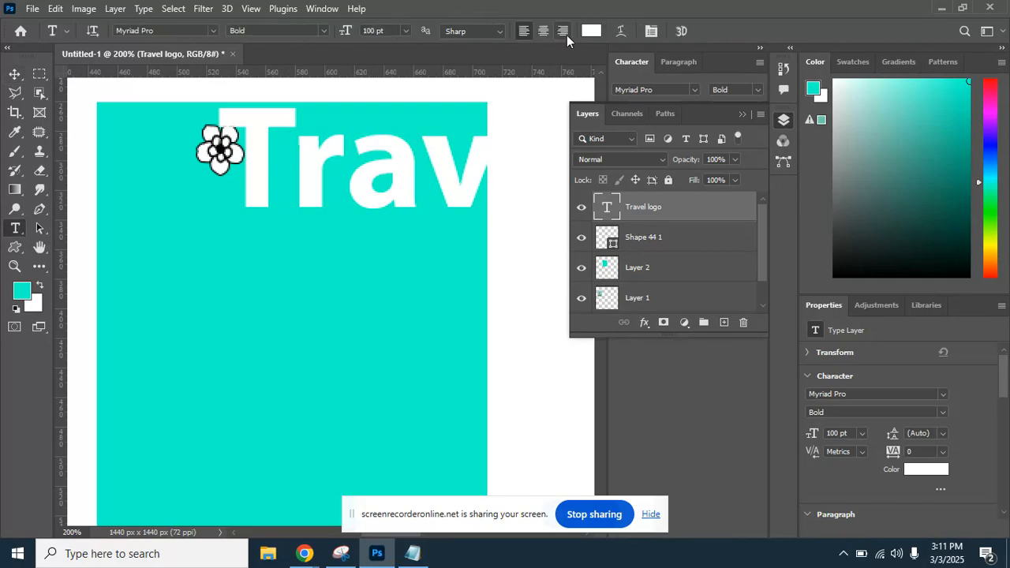
pyautogui.click(645, 41)
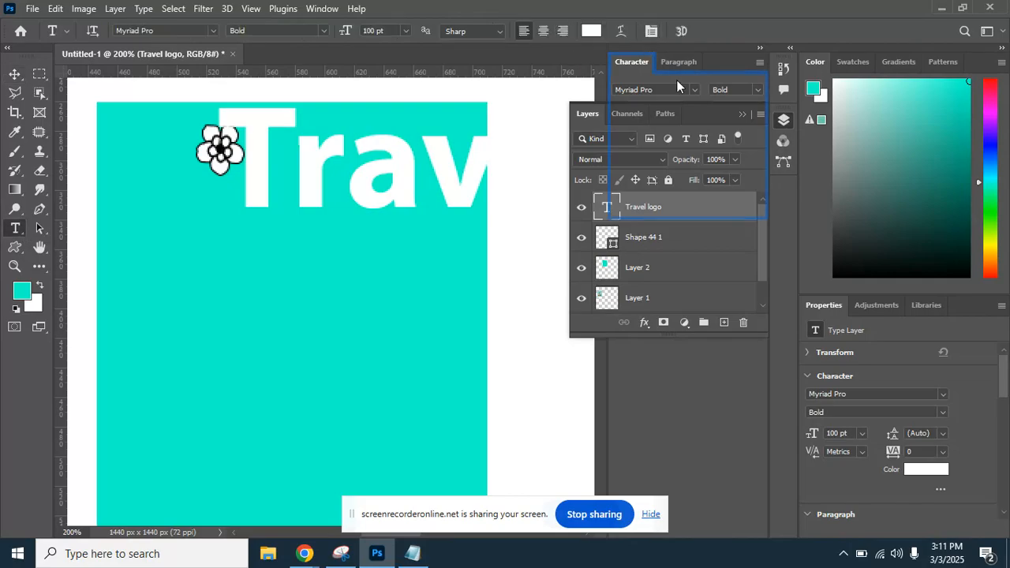
pyautogui.click(652, 32)
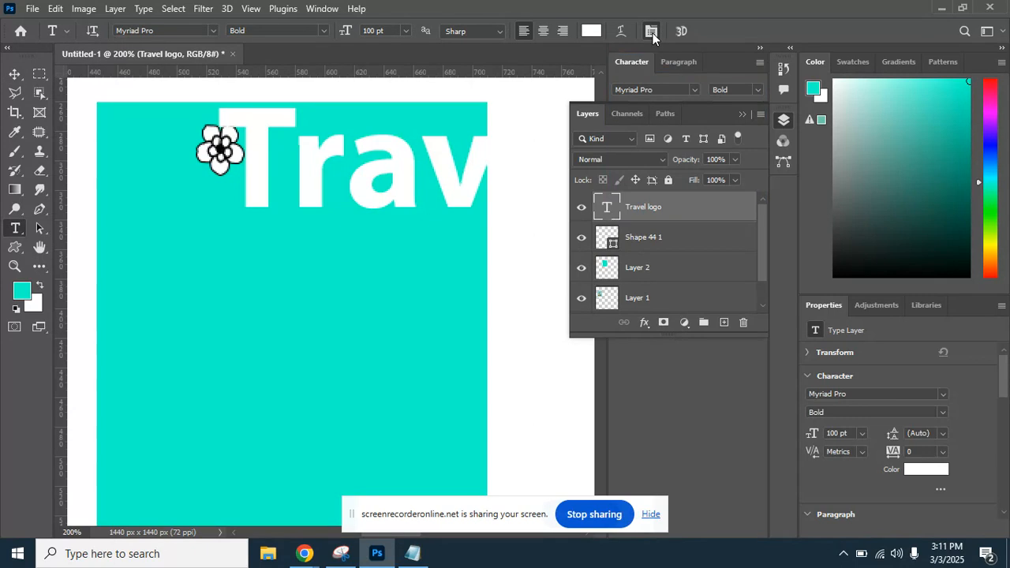
pyautogui.moveTo(706, 108); pyautogui.dragTo(724, 207)
pyautogui.click(677, 109)
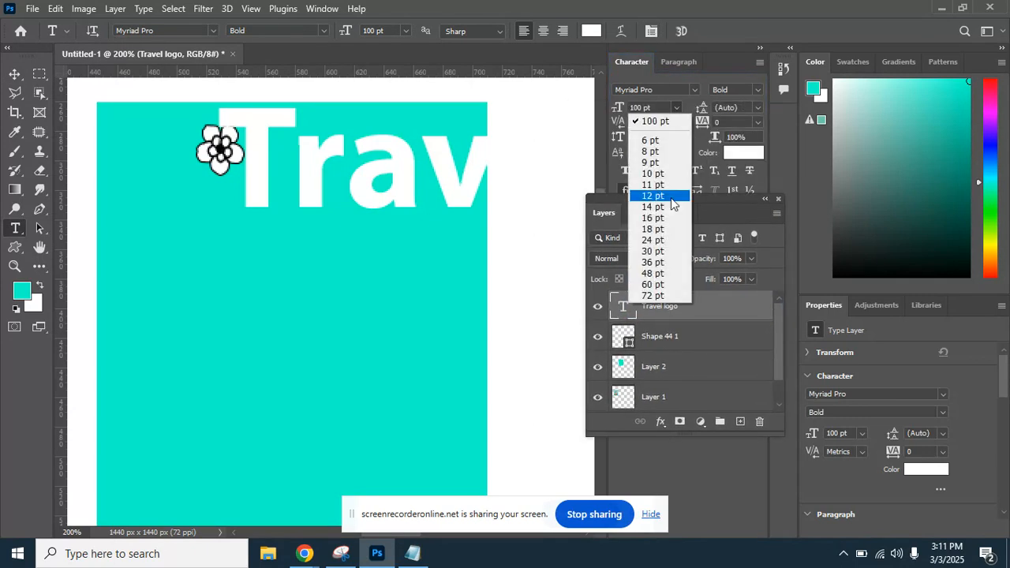
pyautogui.click(653, 217)
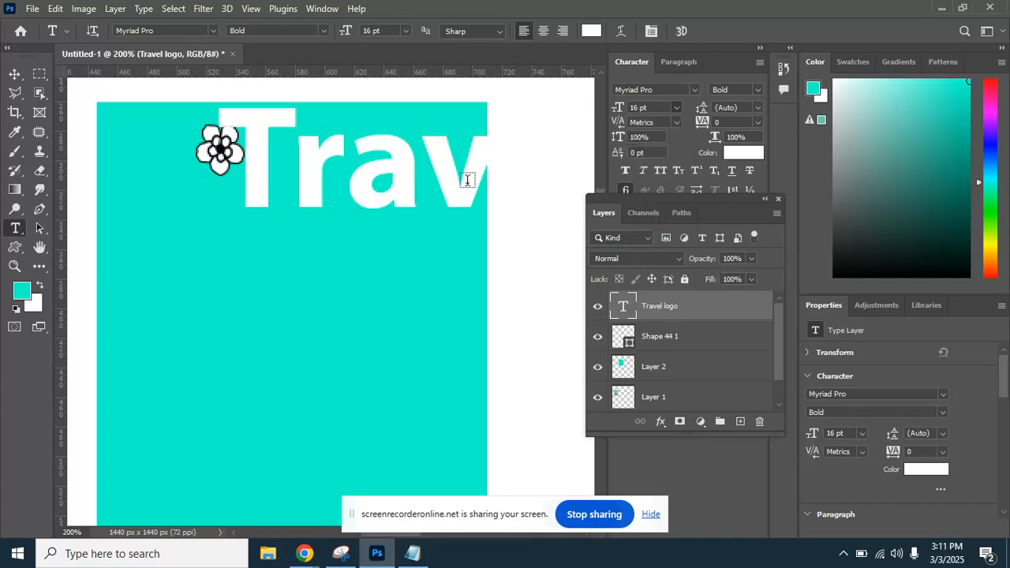
# Position the Travel logo text right of the flower, lining the two up.
pyautogui.click(14, 74)
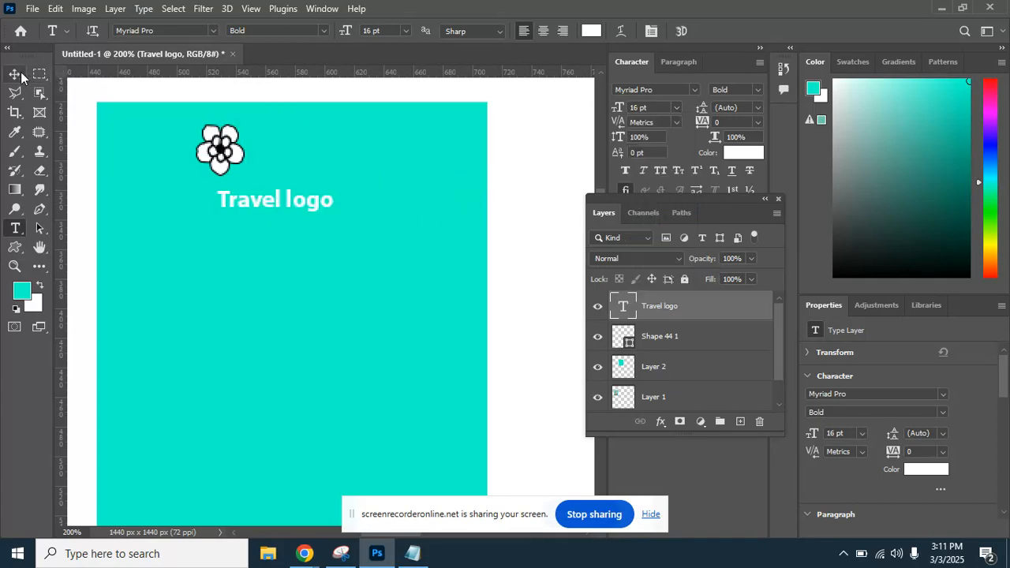
pyautogui.moveTo(292, 201); pyautogui.dragTo(324, 148)
pyautogui.click(666, 87)
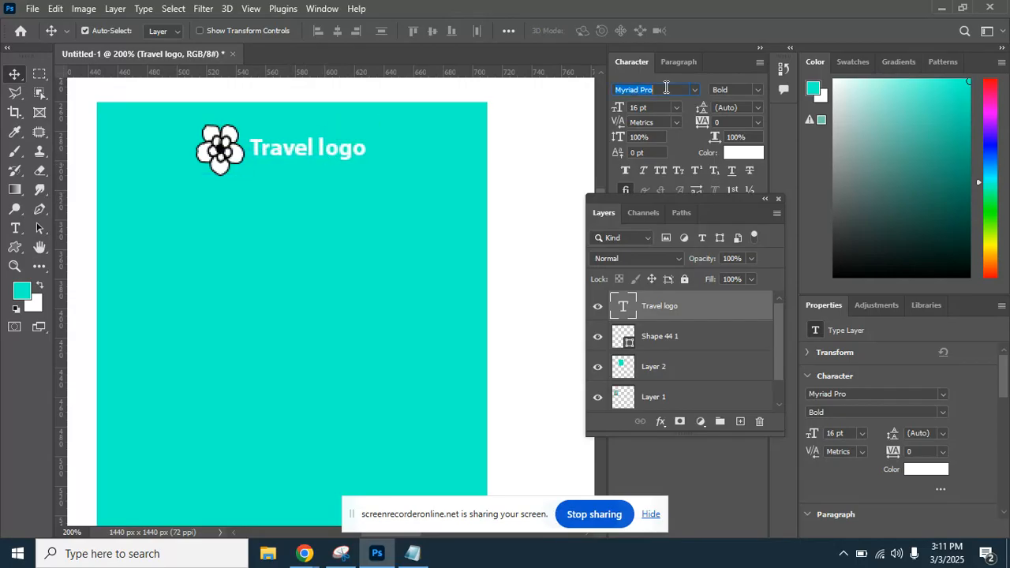
pyautogui.moveTo(733, 198); pyautogui.dragTo(796, 241)
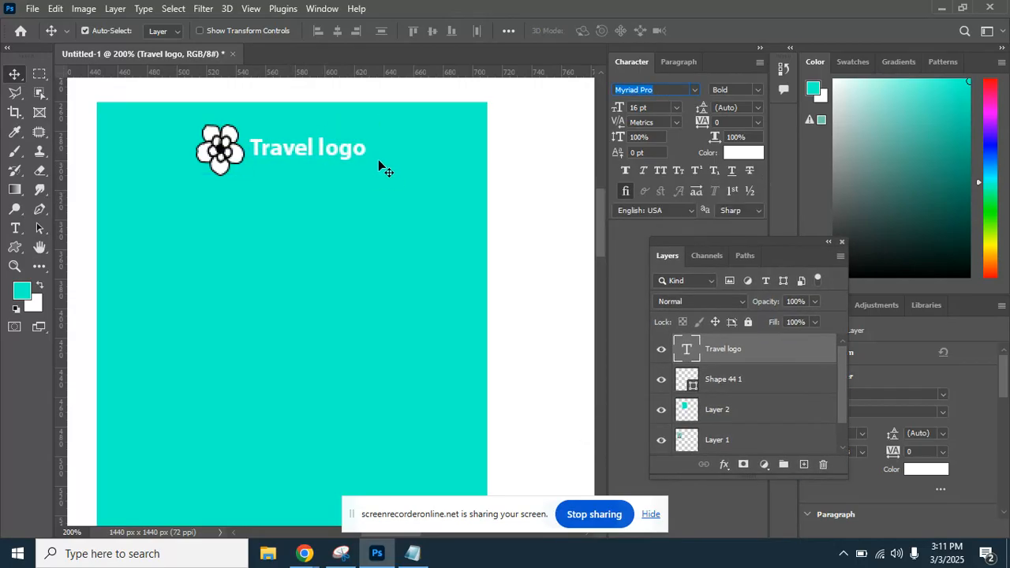
pyautogui.moveTo(238, 156); pyautogui.dragTo(242, 172)
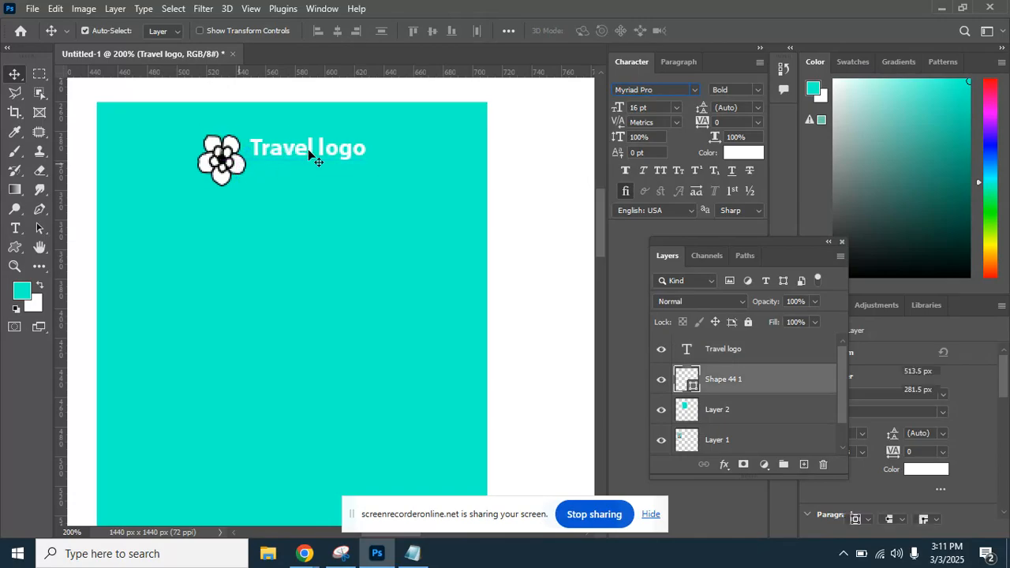
pyautogui.moveTo(310, 154); pyautogui.dragTo(315, 169)
pyautogui.hotkey('ctrl', '-')
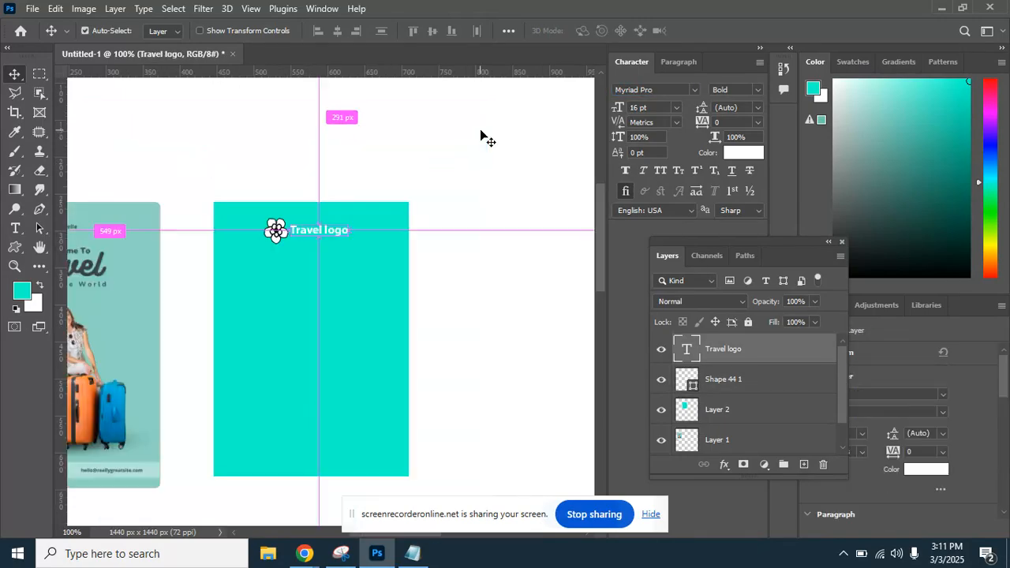
pyautogui.moveTo(340, 281); pyautogui.dragTo(323, 221)
pyautogui.hotkey('ctrl', '+')
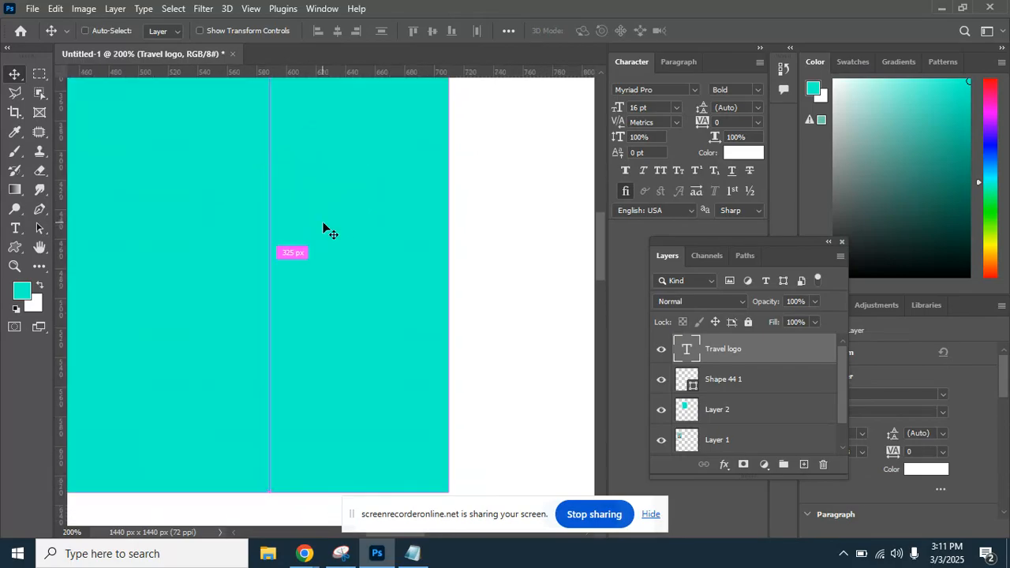
pyautogui.moveTo(216, 181); pyautogui.dragTo(268, 249)
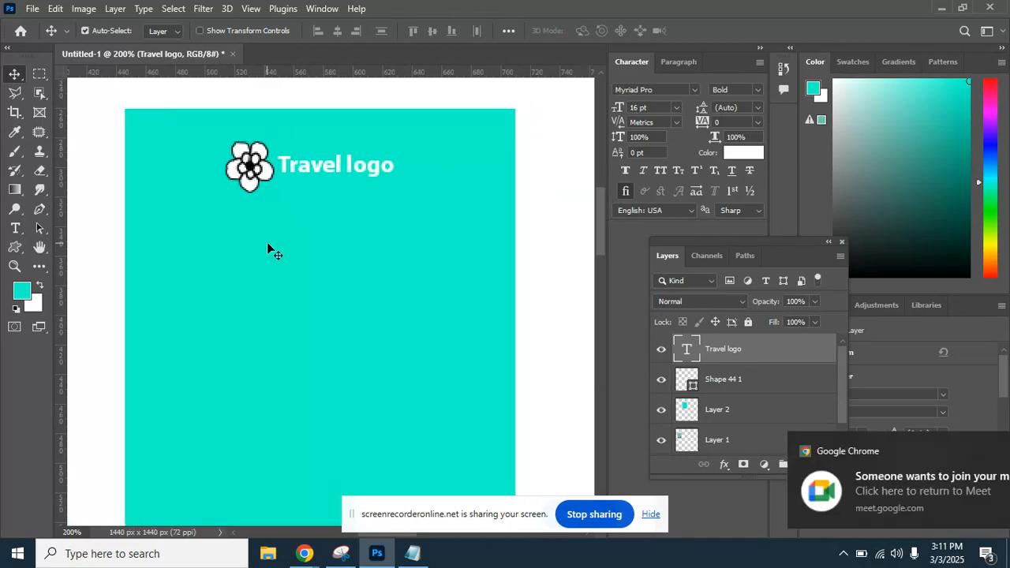
# Admit the waiting participants to the meeting, then return to the flyer design.
pyautogui.click(934, 490)
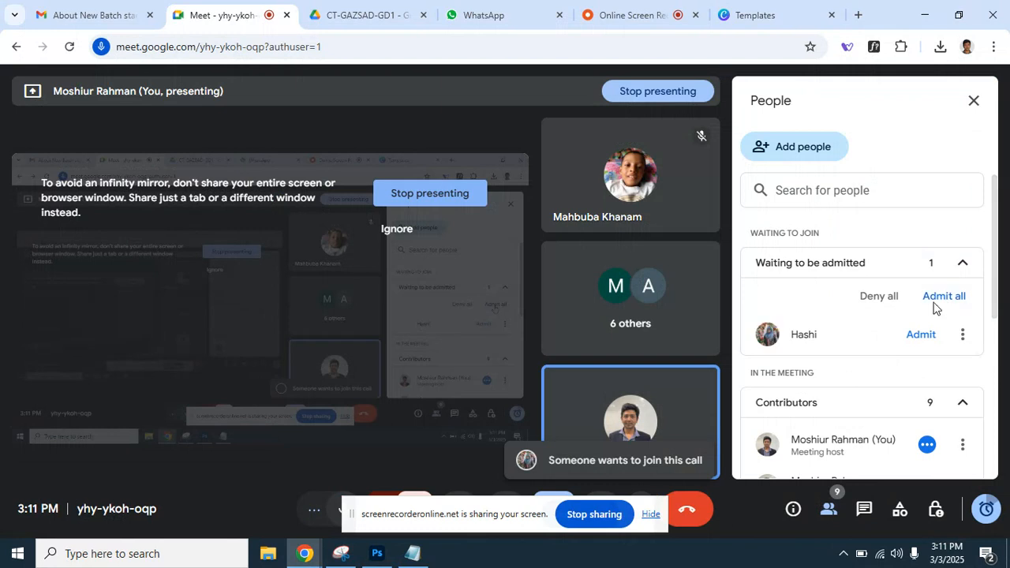
pyautogui.click(940, 302)
pyautogui.click(579, 342)
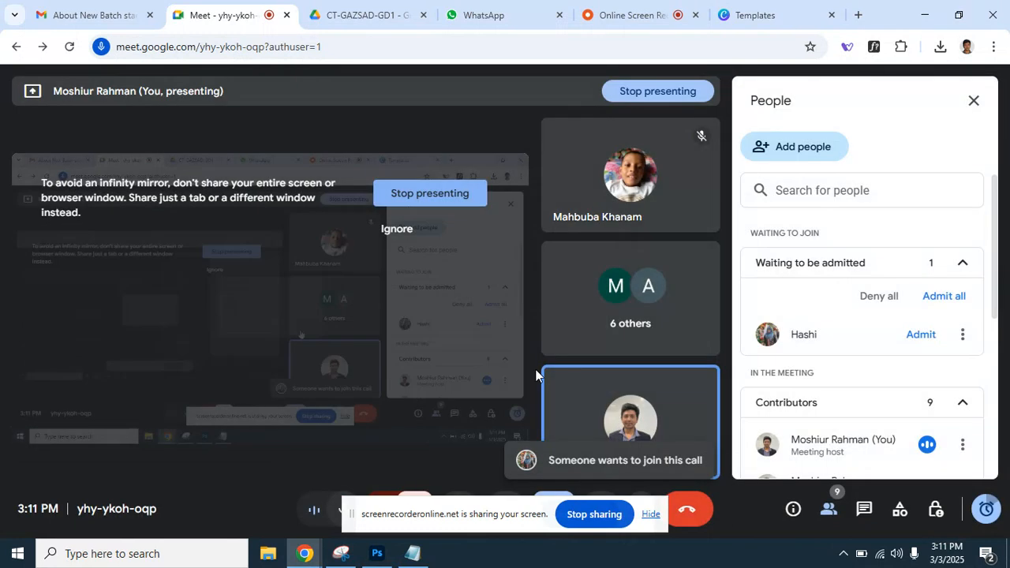
pyautogui.click(377, 553)
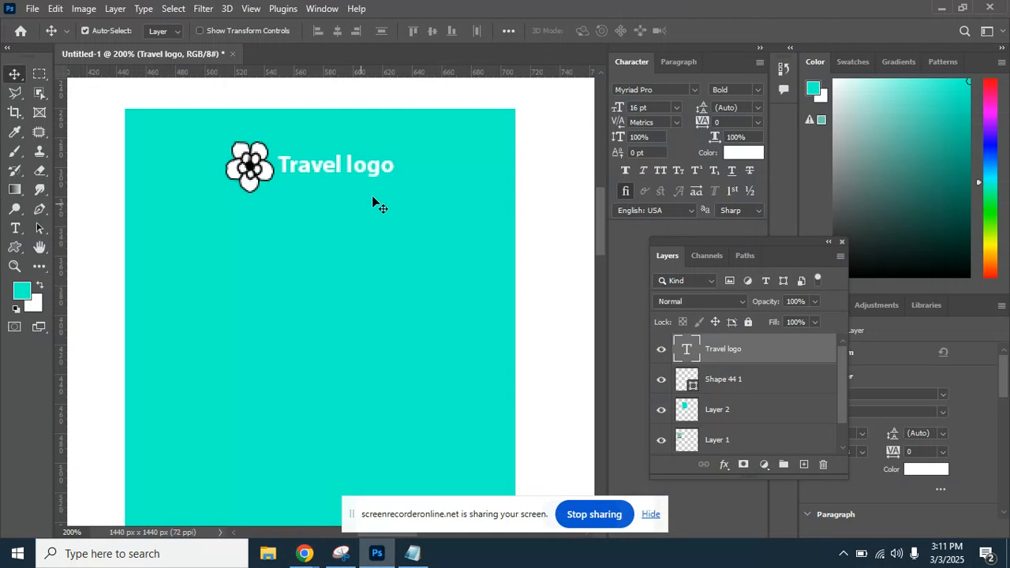
# Marquee-select a small square at the poster's top-left, left of the logo.
pyautogui.hotkey('ctrl', '-')
pyautogui.hotkey('ctrl', '-')
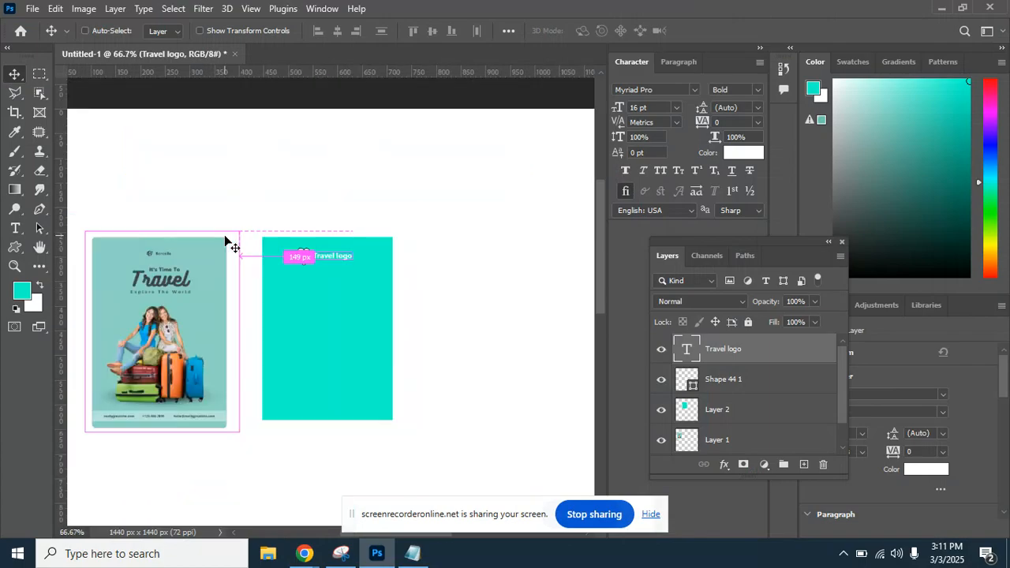
pyautogui.hotkey('ctrl', '+')
pyautogui.hotkey('ctrl', '+')
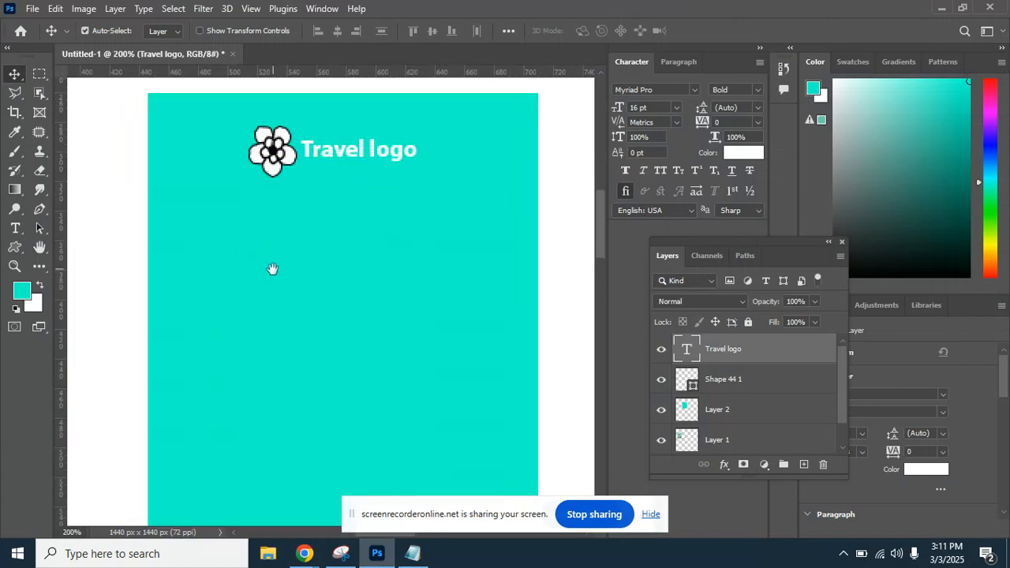
pyautogui.hotkey('ctrl', '-')
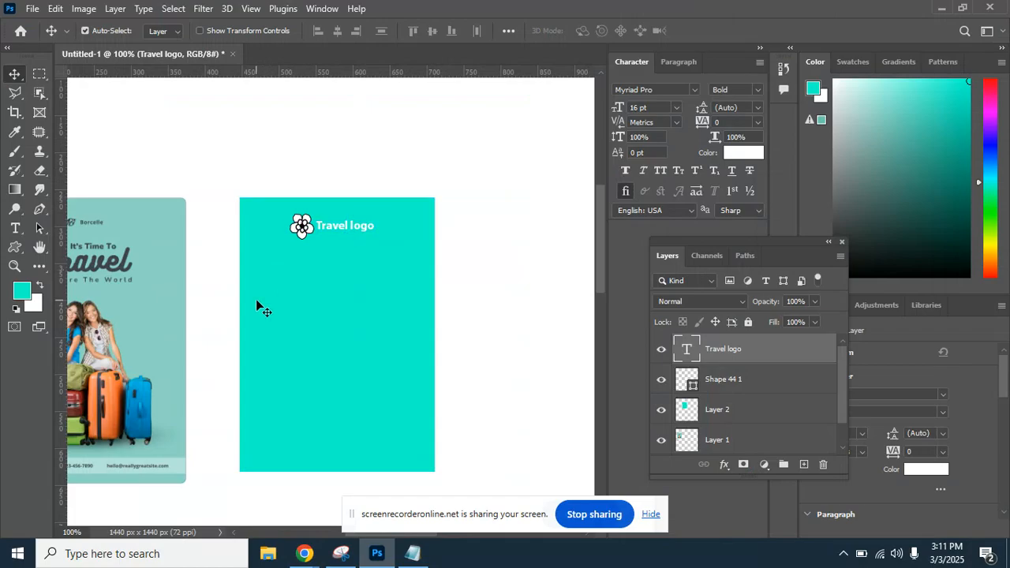
pyautogui.click(39, 75)
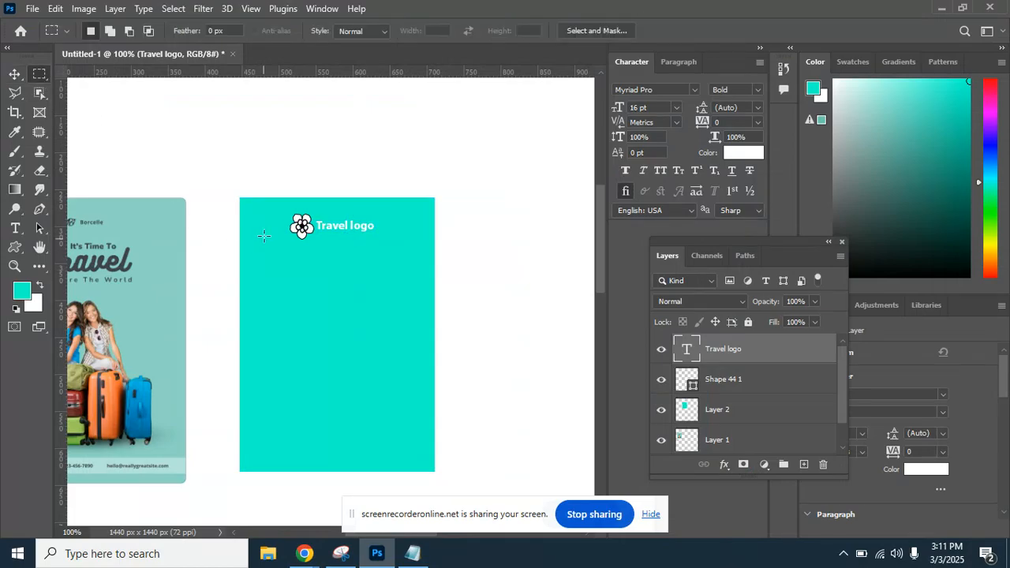
pyautogui.moveTo(262, 229); pyautogui.dragTo(278, 257)
pyautogui.hotkey('ctrl', 'd')
pyautogui.moveTo(267, 230); pyautogui.dragTo(276, 247)
pyautogui.hotkey('ctrl', '+')
pyautogui.hotkey('ctrl', '+')
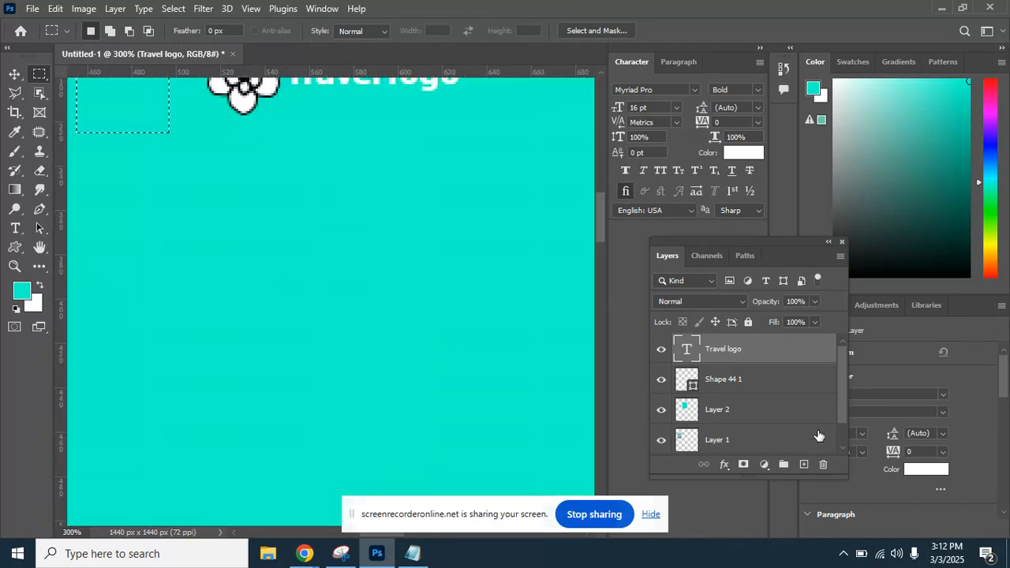
# Add a new empty layer and name it 'guide'.
pyautogui.click(804, 464)
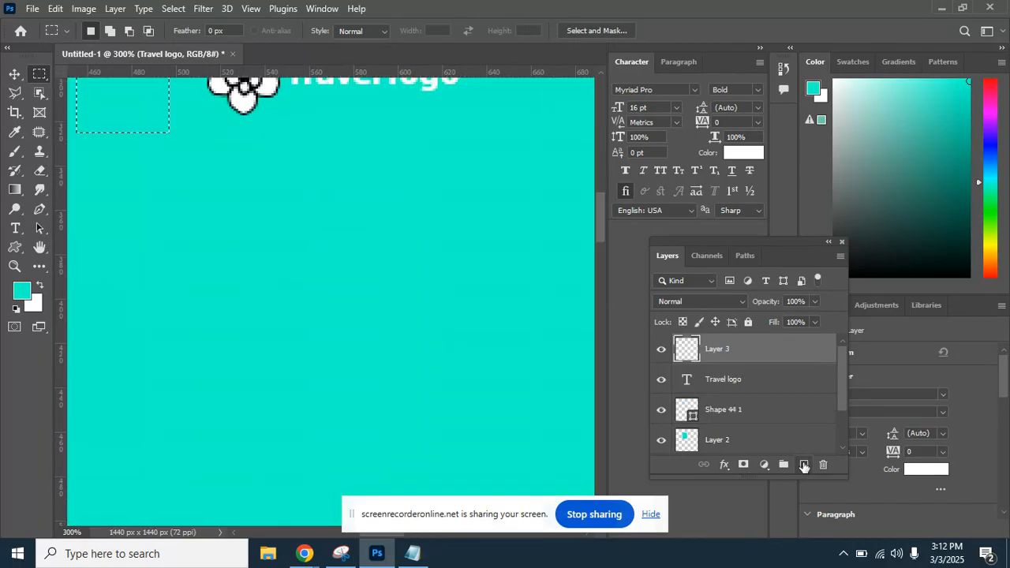
pyautogui.doubleClick(721, 350)
pyautogui.write('o')
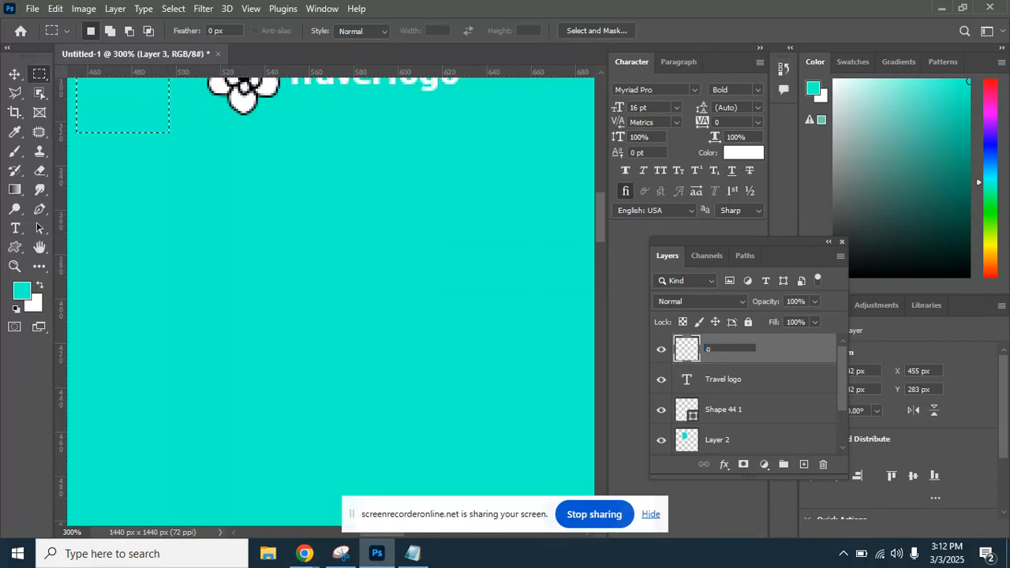
pyautogui.write('u')
pyautogui.write('ide')
pyautogui.press('Return')
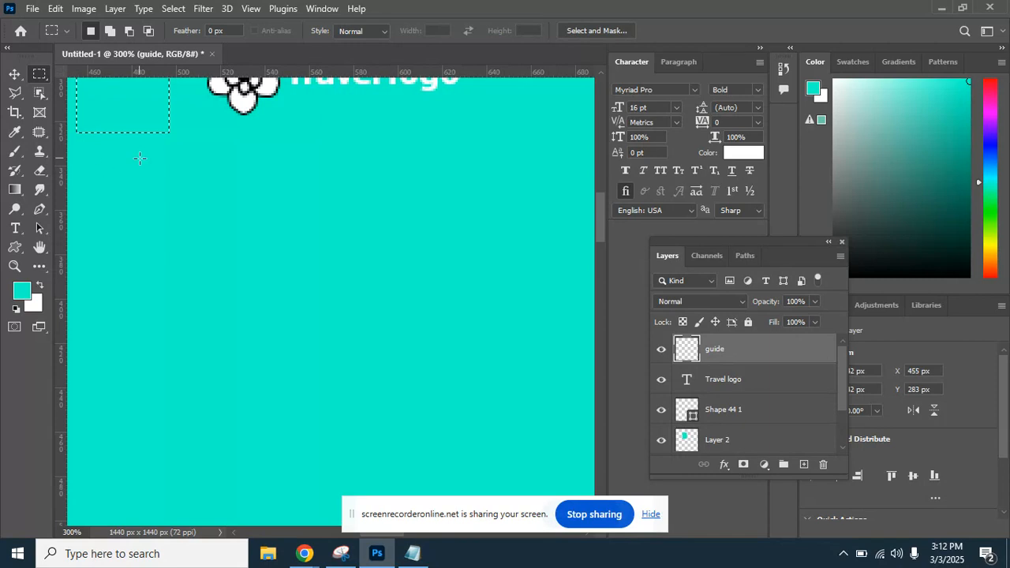
# Set the foreground colour to pure red #fc0000, fill the square selection, then deselect.
pyautogui.click(21, 292)
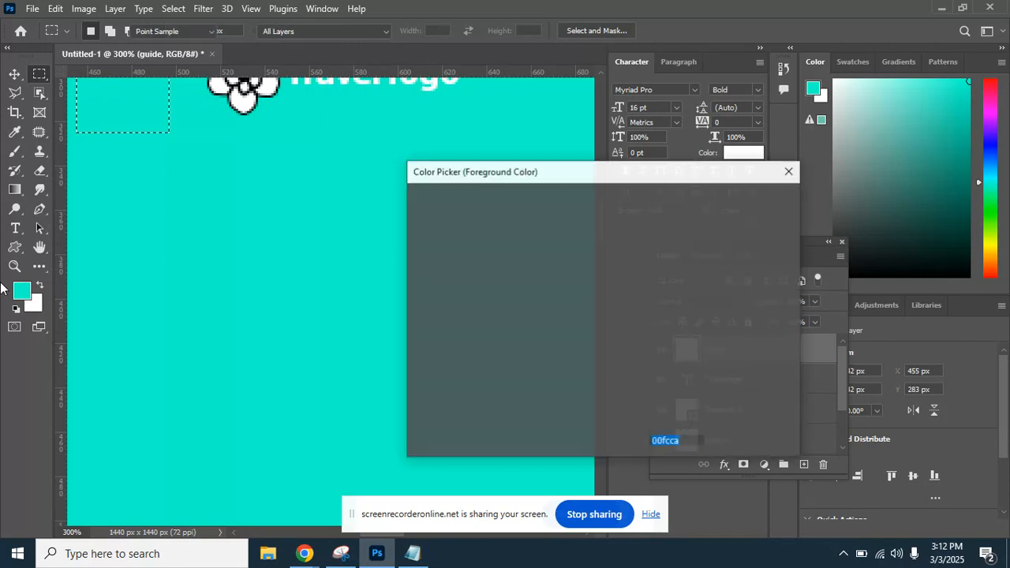
pyautogui.moveTo(613, 201); pyautogui.dragTo(606, 223)
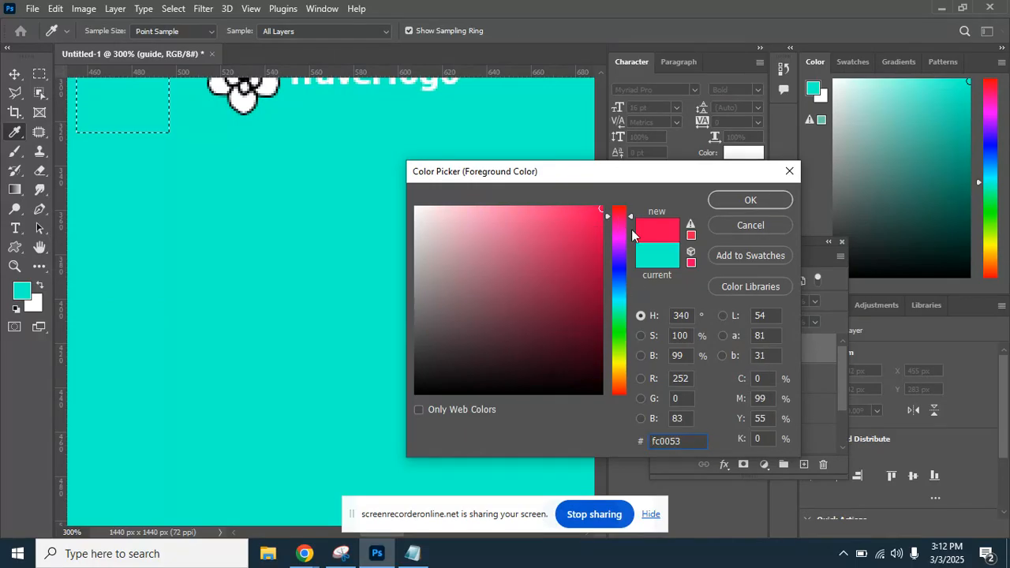
pyautogui.moveTo(619, 216); pyautogui.dragTo(623, 200)
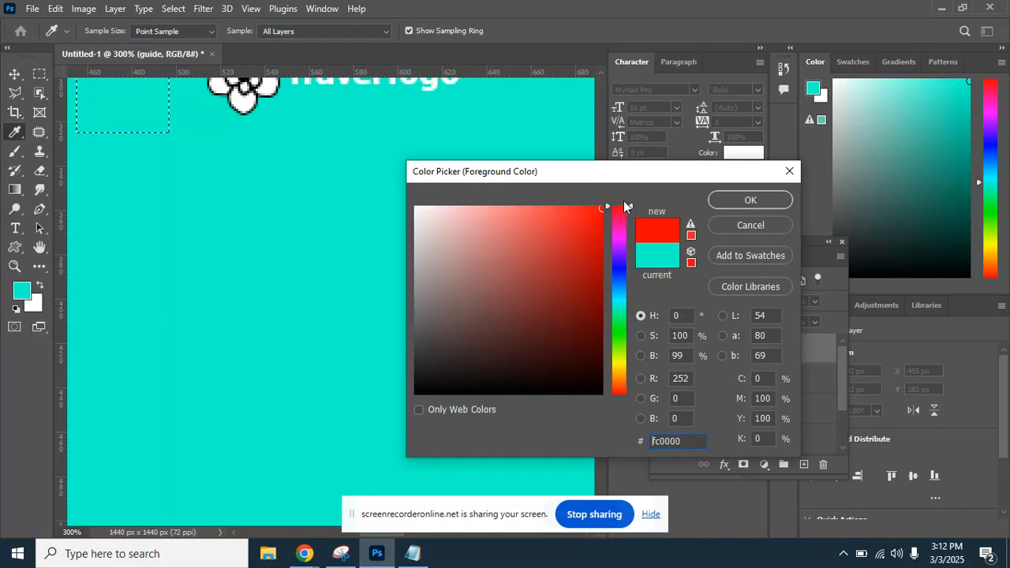
pyautogui.click(726, 199)
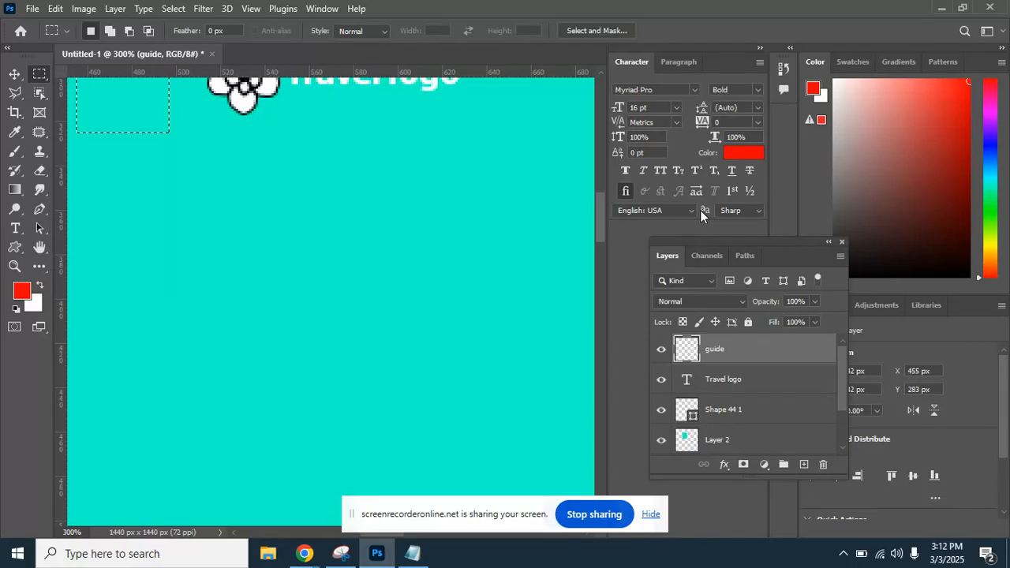
pyautogui.hotkey('alt', 'BackSpace')
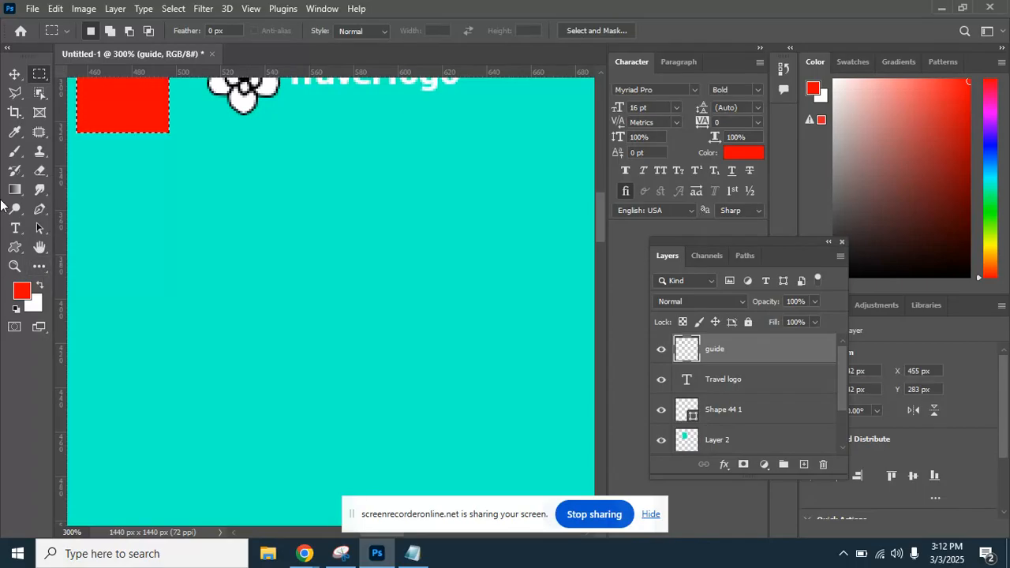
pyautogui.hotkey('ctrl', 'd')
pyautogui.hotkey('ctrl', '-')
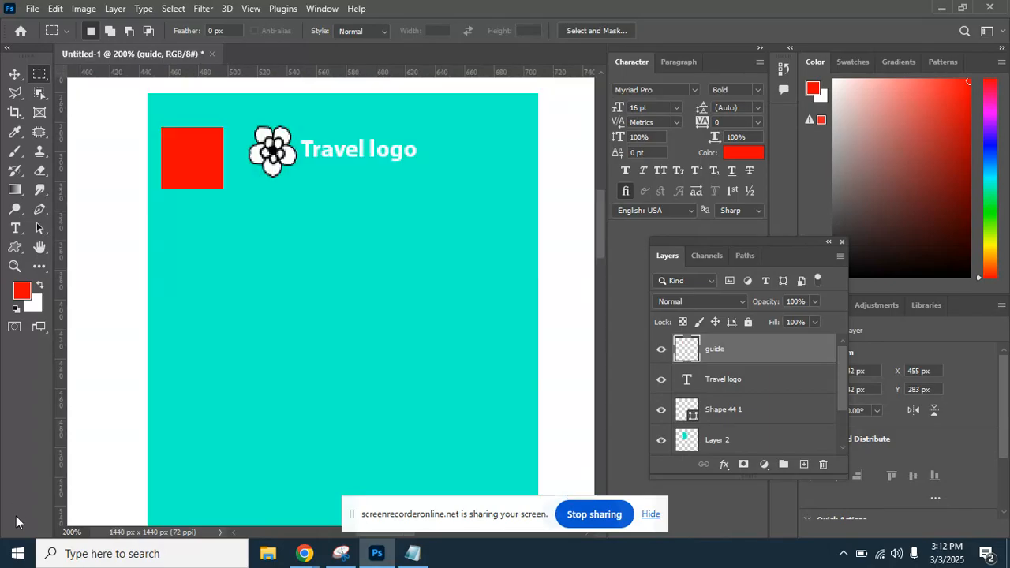
# Move the red square into the top-left corner and scale it down to about half size.
pyautogui.moveTo(200, 195); pyautogui.dragTo(222, 247)
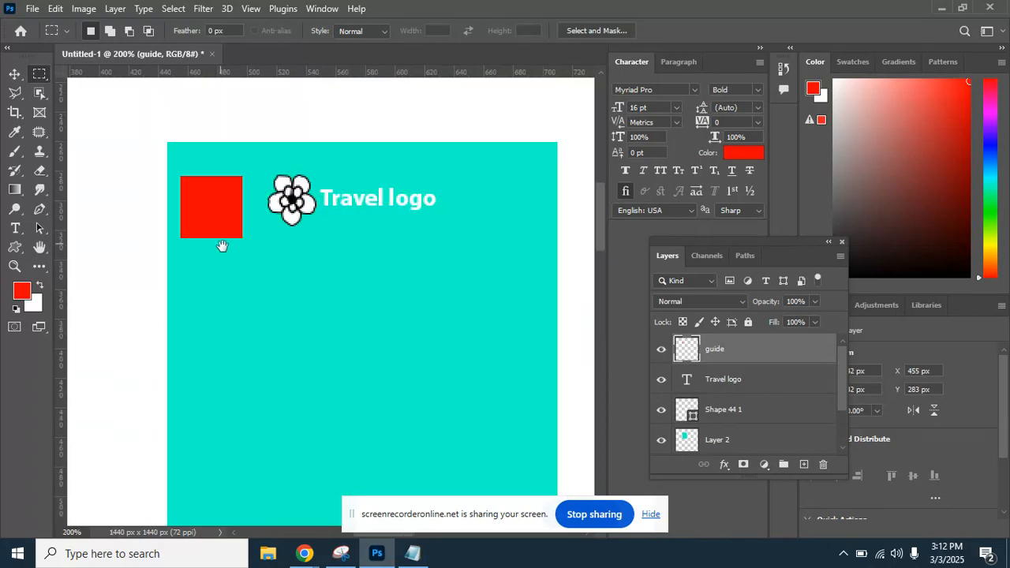
pyautogui.click(24, 77)
pyautogui.moveTo(218, 211); pyautogui.dragTo(158, 169)
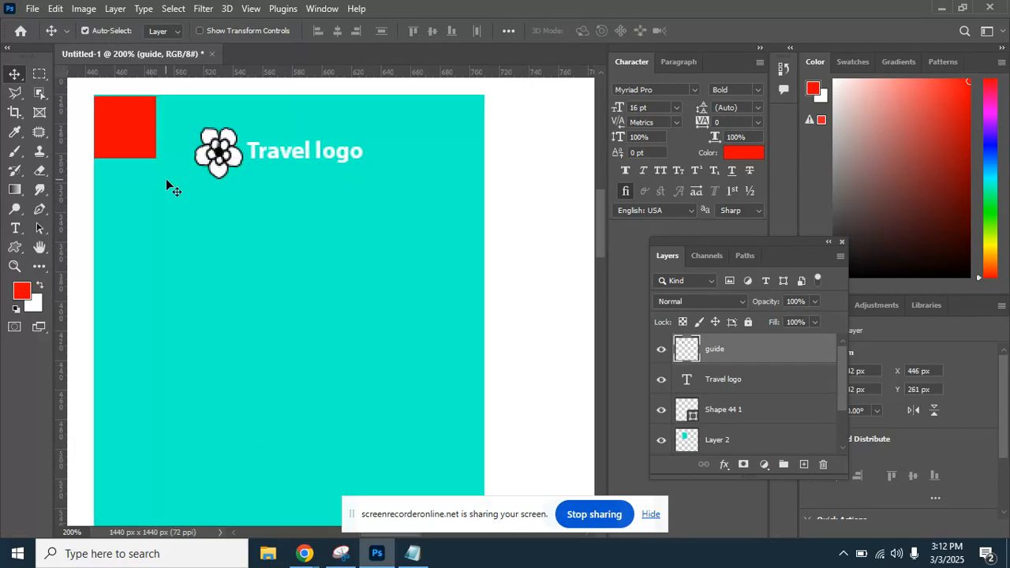
pyautogui.hotkey('ctrl', 't')
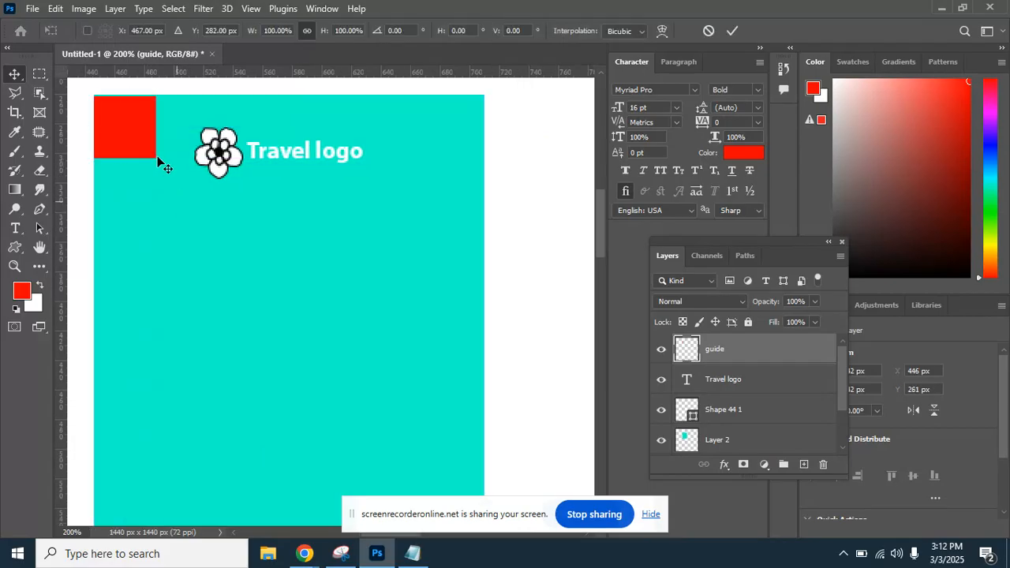
pyautogui.moveTo(154, 155); pyautogui.dragTo(463, 126)
pyautogui.press('Return')
# Alt-drag copies of the top squares down into the bottom-right and bottom-left corners.
pyautogui.moveTo(434, 261); pyautogui.dragTo(433, 205)
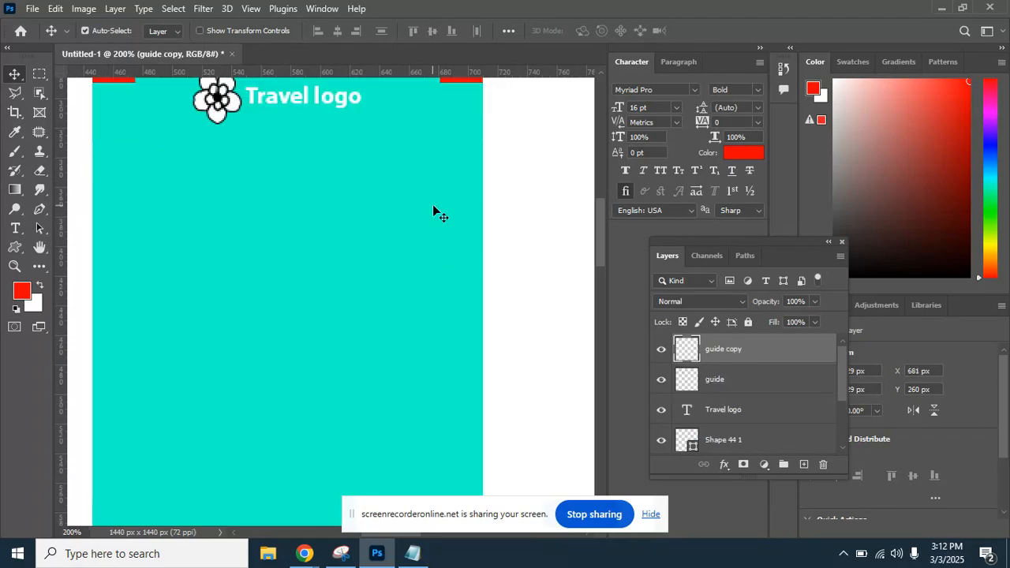
pyautogui.hotkey('ctrl', '-')
pyautogui.moveTo(416, 338); pyautogui.dragTo(401, 276)
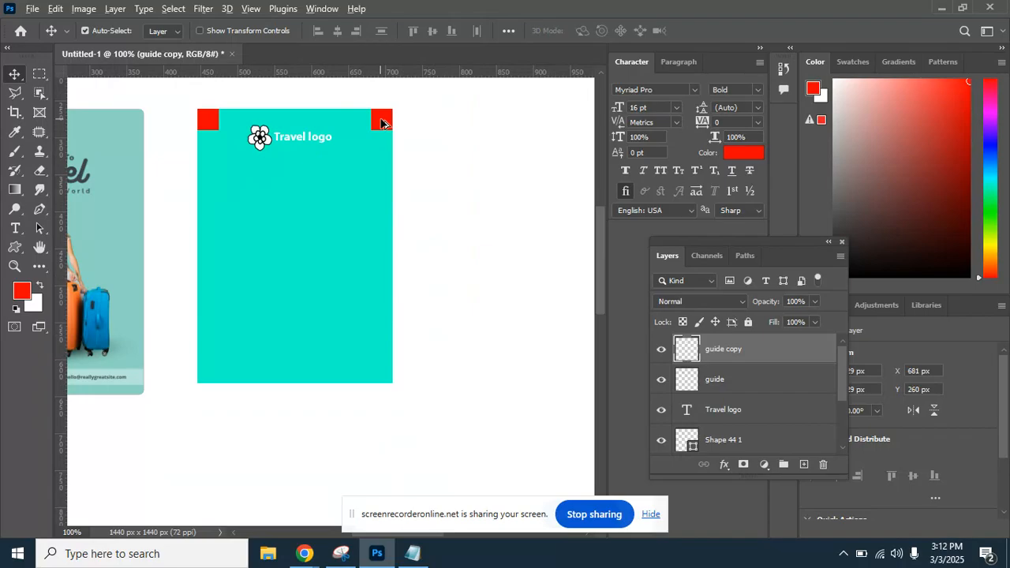
pyautogui.moveTo(381, 122); pyautogui.dragTo(384, 374)
pyautogui.moveTo(208, 125); pyautogui.dragTo(201, 381)
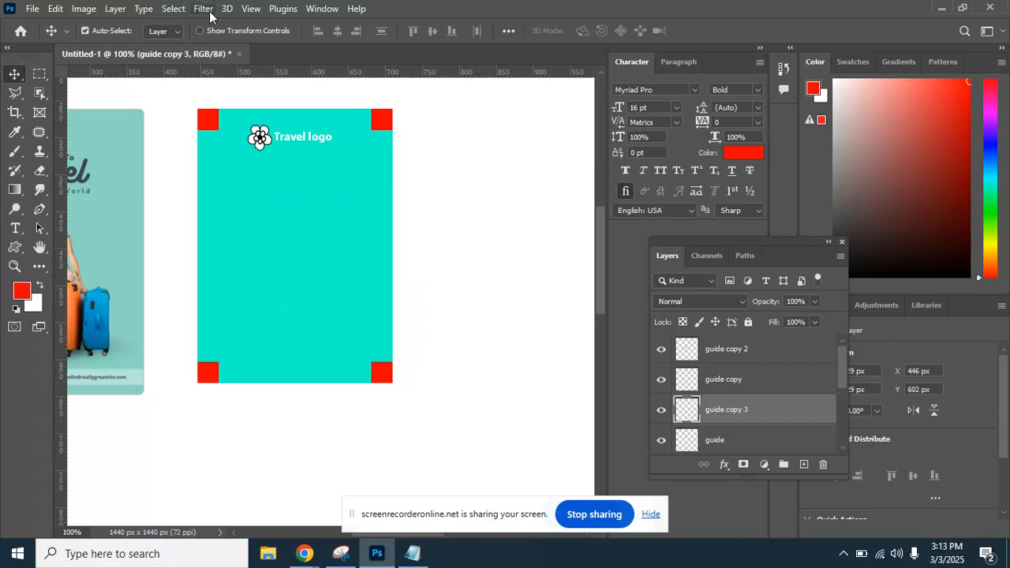
# Toggle the rulers off and back on, then add a vertical guide at the left squares' inner edge.
pyautogui.click(253, 9)
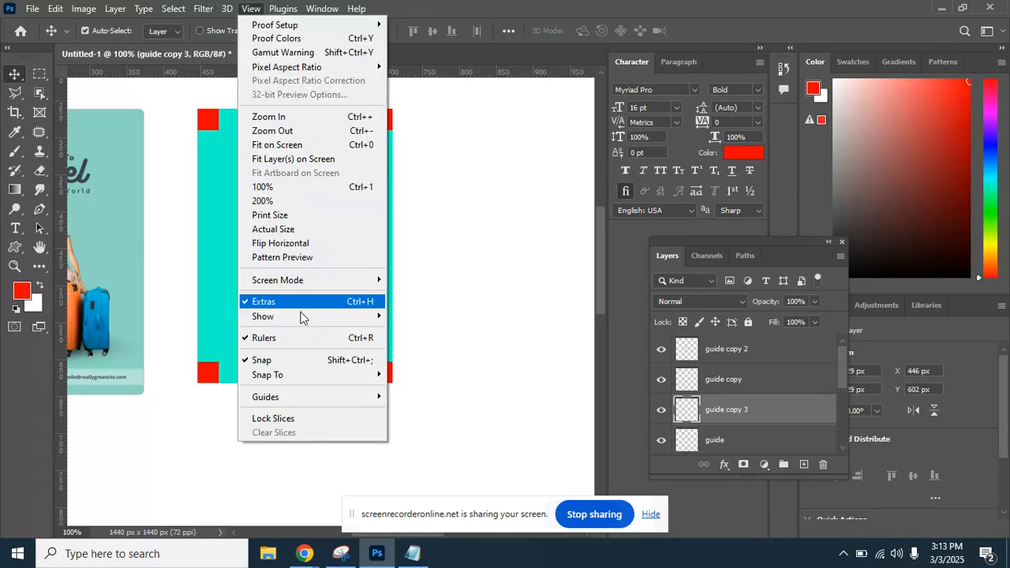
pyautogui.click(264, 338)
pyautogui.click(249, 8)
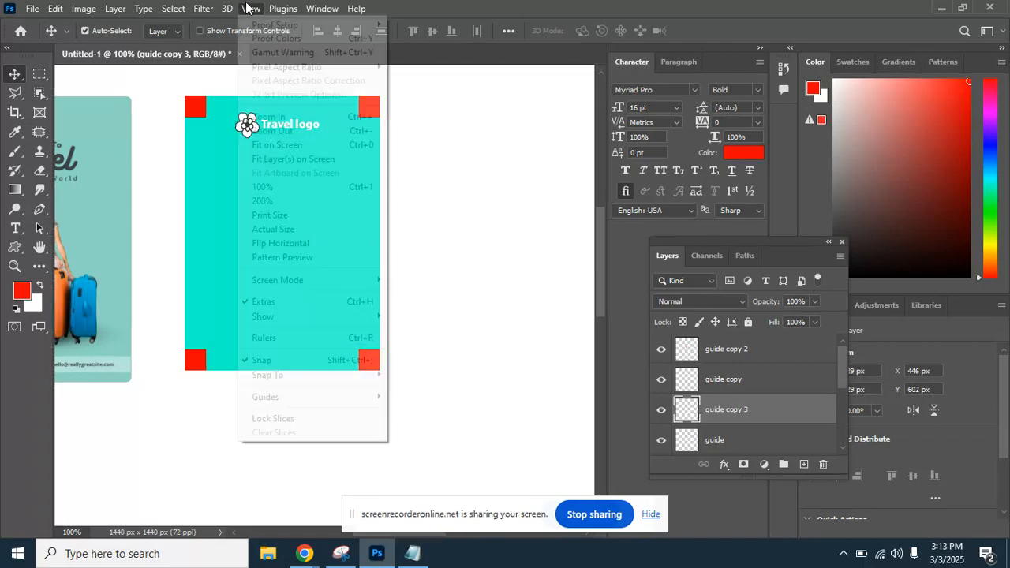
pyautogui.click(282, 334)
pyautogui.moveTo(61, 116); pyautogui.dragTo(224, 141)
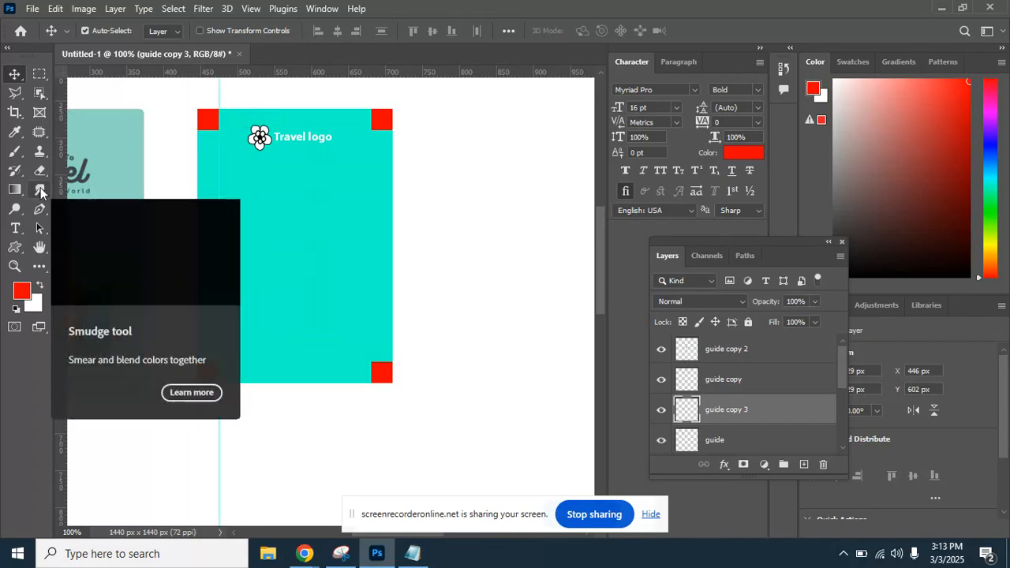
# Add a vertical guide at the right squares' inner edge and a horizontal guide below the top squares.
pyautogui.hotkey('ctrl', '+')
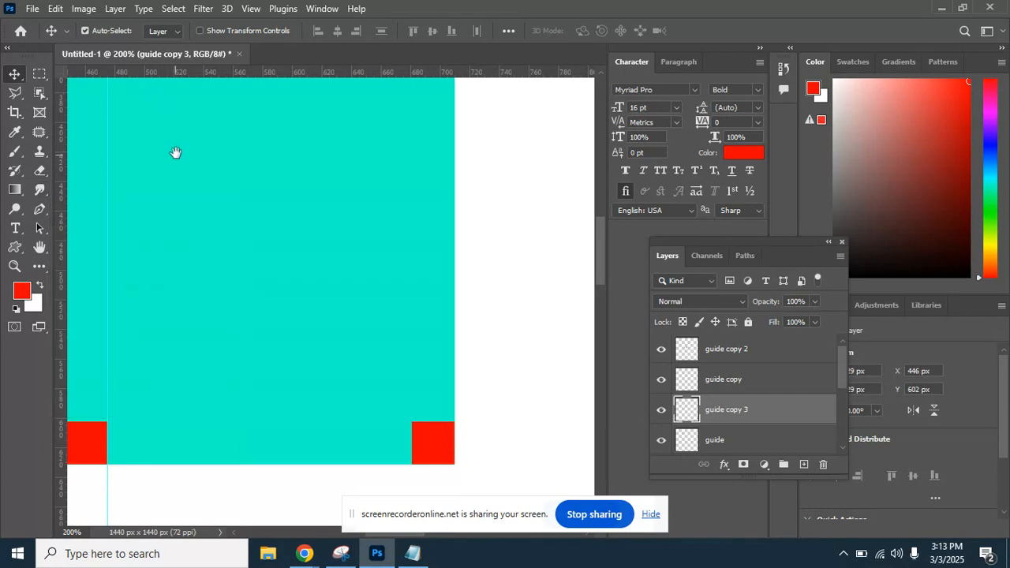
pyautogui.moveTo(176, 153)
pyautogui.mouseDown()
pyautogui.moveTo(334, 264)
pyautogui.moveTo(245, 339)
pyautogui.moveTo(227, 318)
pyautogui.mouseUp()
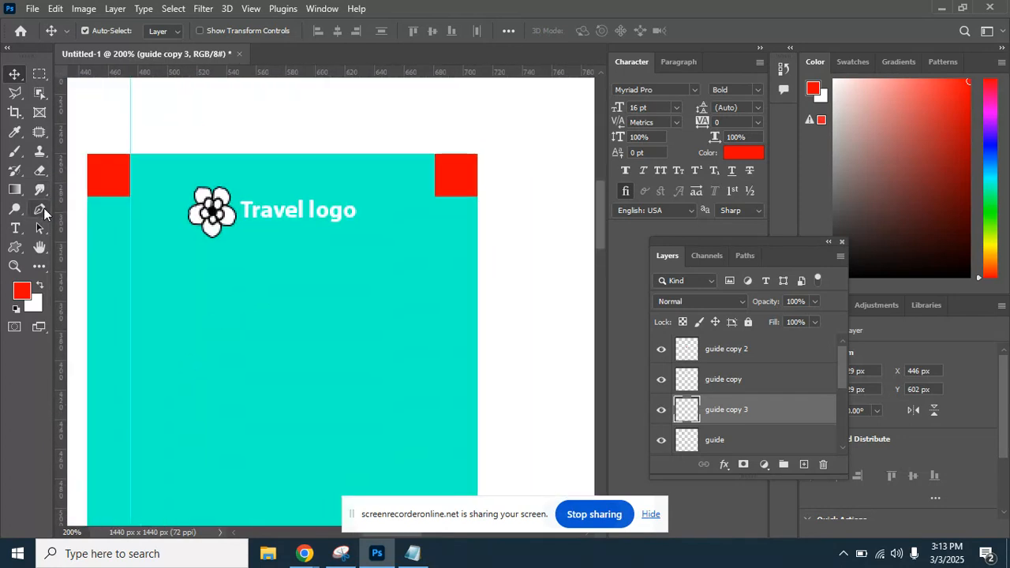
pyautogui.moveTo(99, 215); pyautogui.dragTo(434, 230)
pyautogui.moveTo(369, 292); pyautogui.dragTo(366, 261)
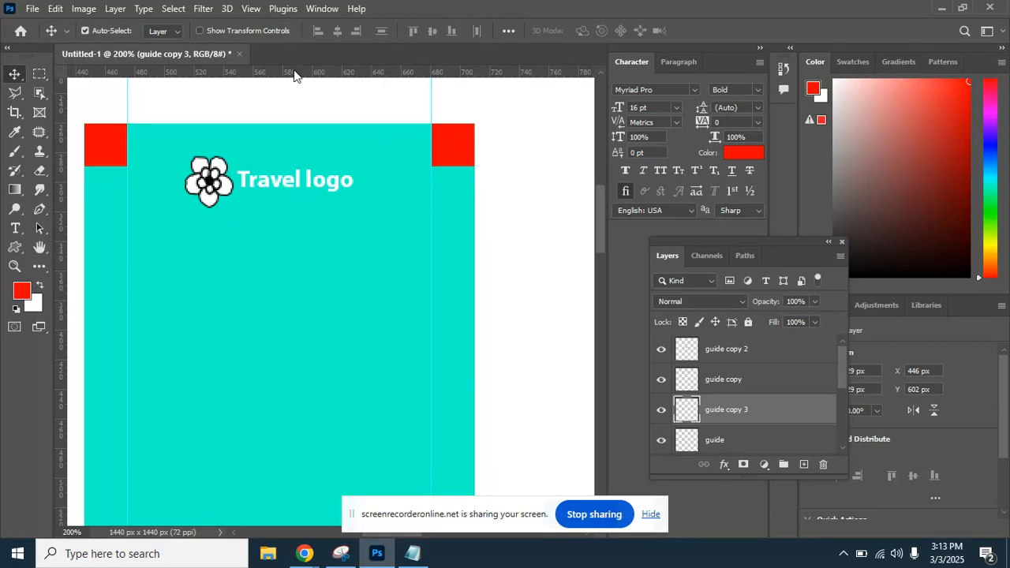
pyautogui.moveTo(294, 75); pyautogui.dragTo(295, 166)
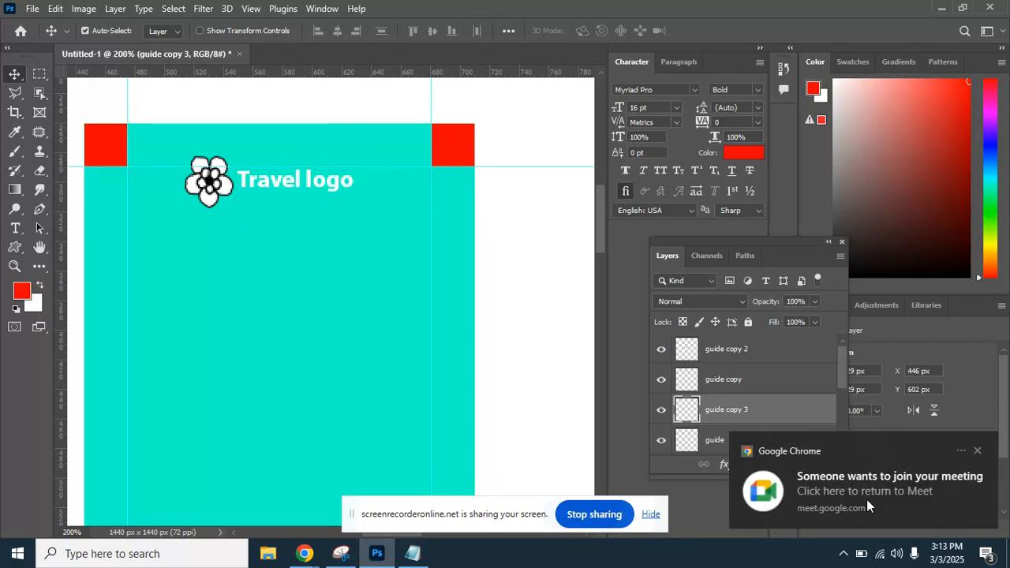
# Admit the waiting participants into the meeting call, then return to the flyer.
pyautogui.click(867, 492)
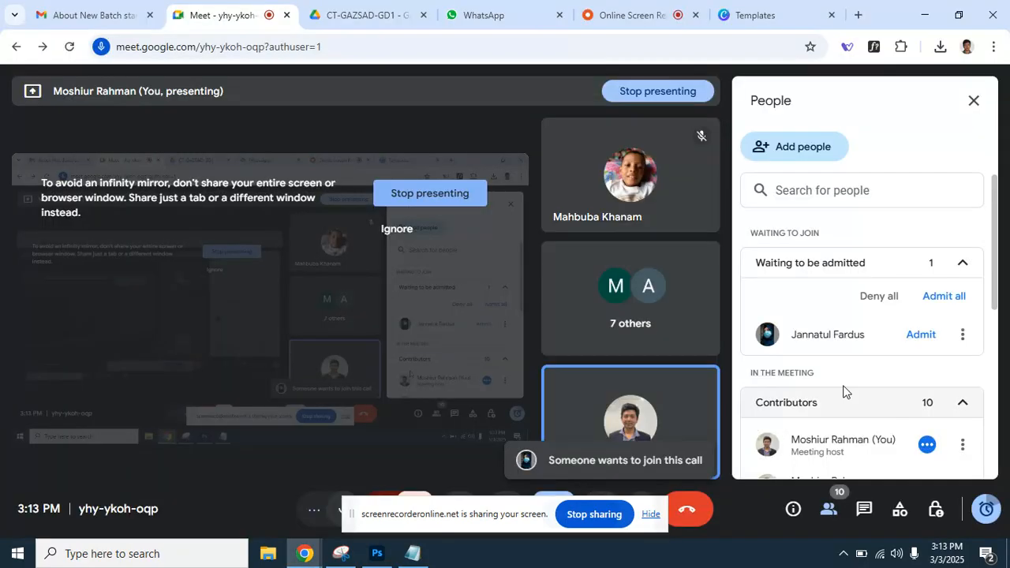
pyautogui.click(952, 299)
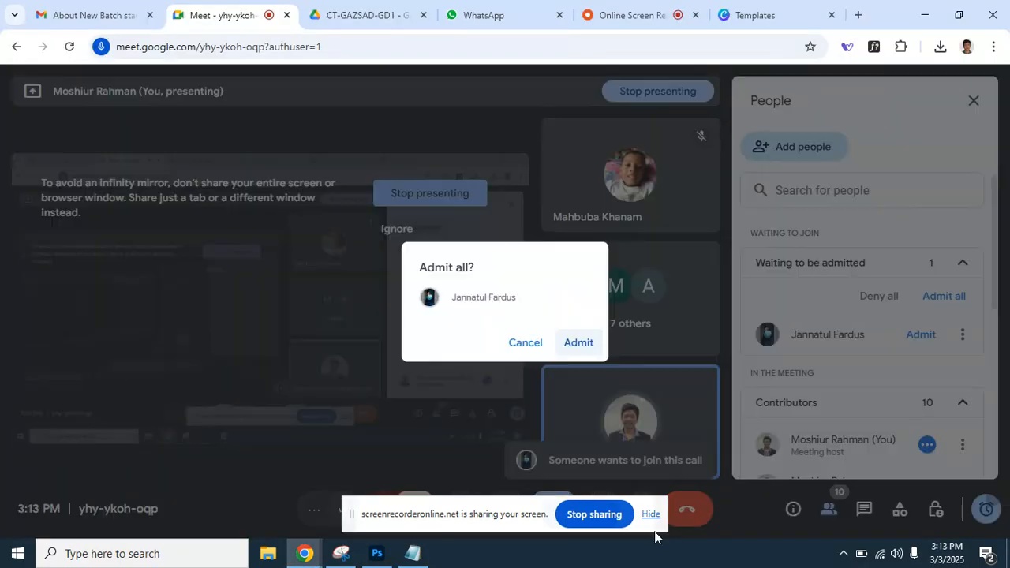
pyautogui.click(578, 343)
pyautogui.click(378, 554)
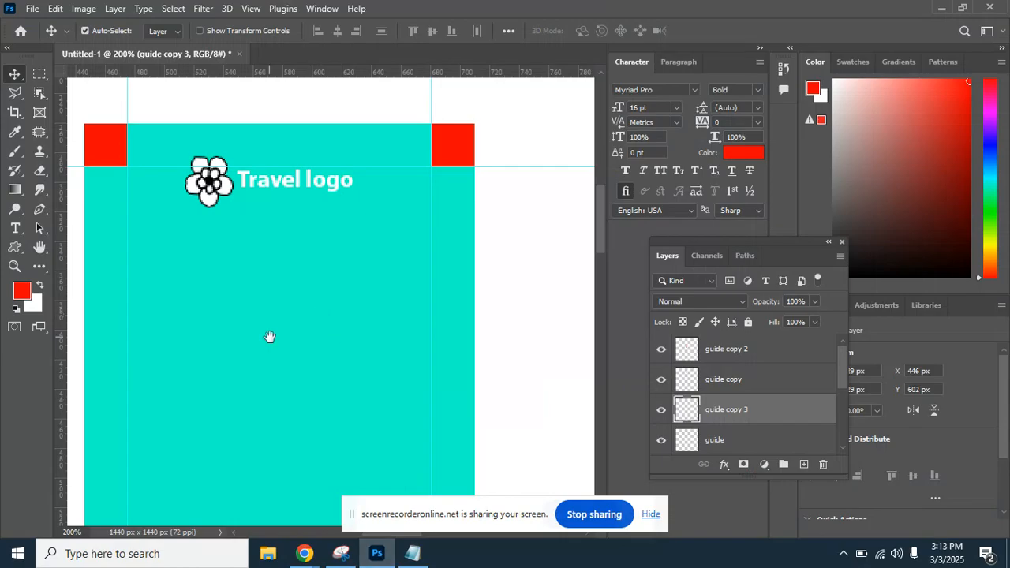
# Add a horizontal guide along the red squares' edge.
pyautogui.scroll(-3, 269, 336)
pyautogui.moveTo(281, 350); pyautogui.dragTo(268, 300)
pyautogui.moveTo(279, 72); pyautogui.dragTo(277, 476)
pyautogui.scroll(10, 300, 280)
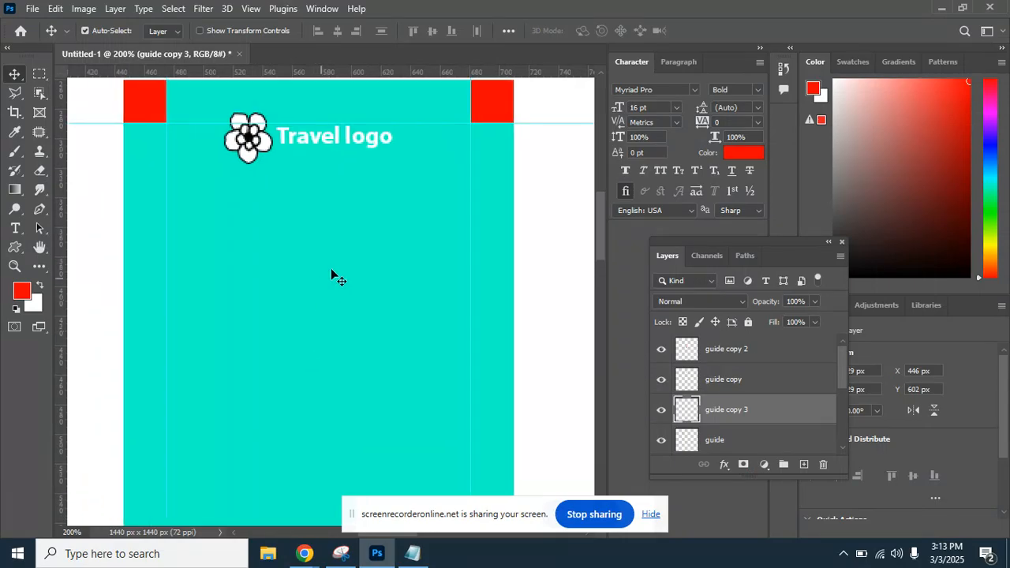
# Nudge the flower logo and Travel text down, then undo the accidental rectangle move and text nudge.
pyautogui.moveTo(262, 149)
pyautogui.mouseDown()
pyautogui.moveTo(271, 172)
pyautogui.moveTo(260, 152)
pyautogui.mouseUp()
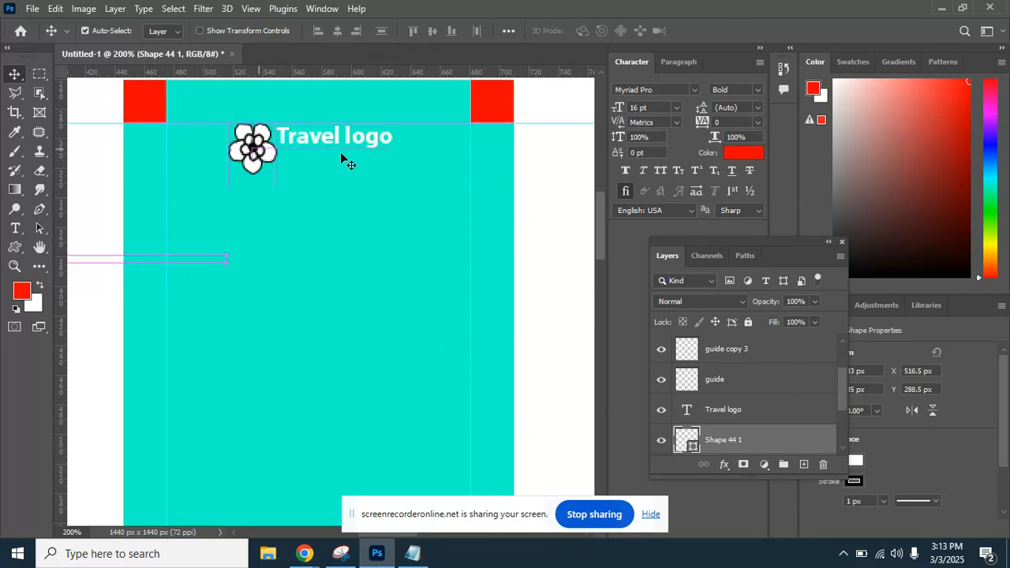
pyautogui.moveTo(334, 146); pyautogui.dragTo(337, 154)
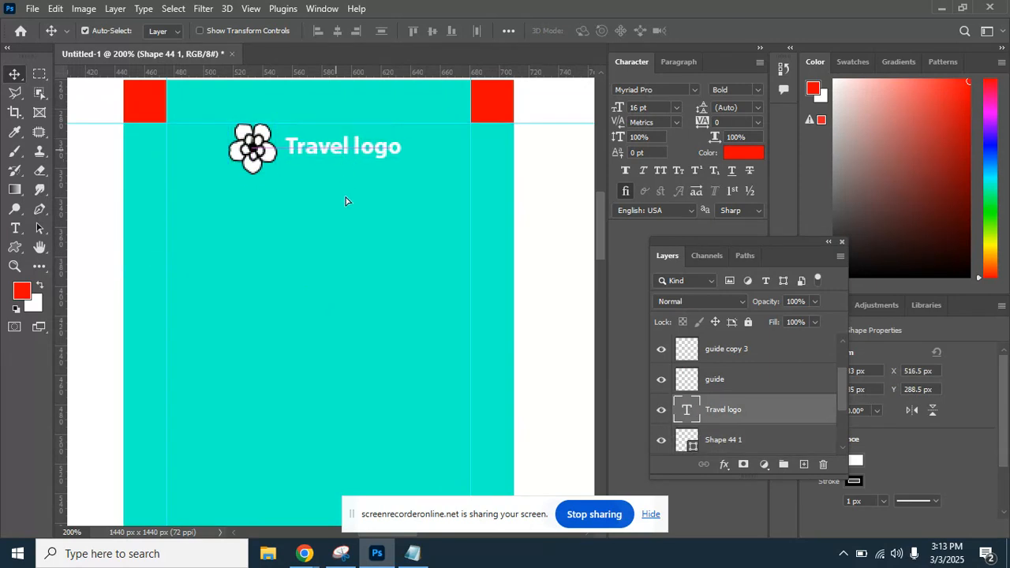
pyautogui.click(315, 239)
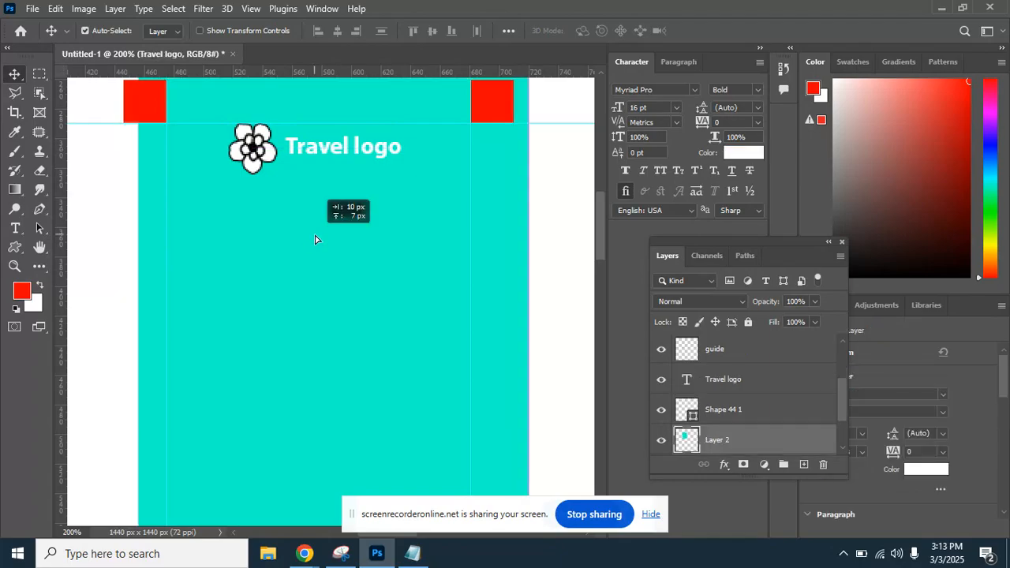
pyautogui.hotkey('ctrl', '-')
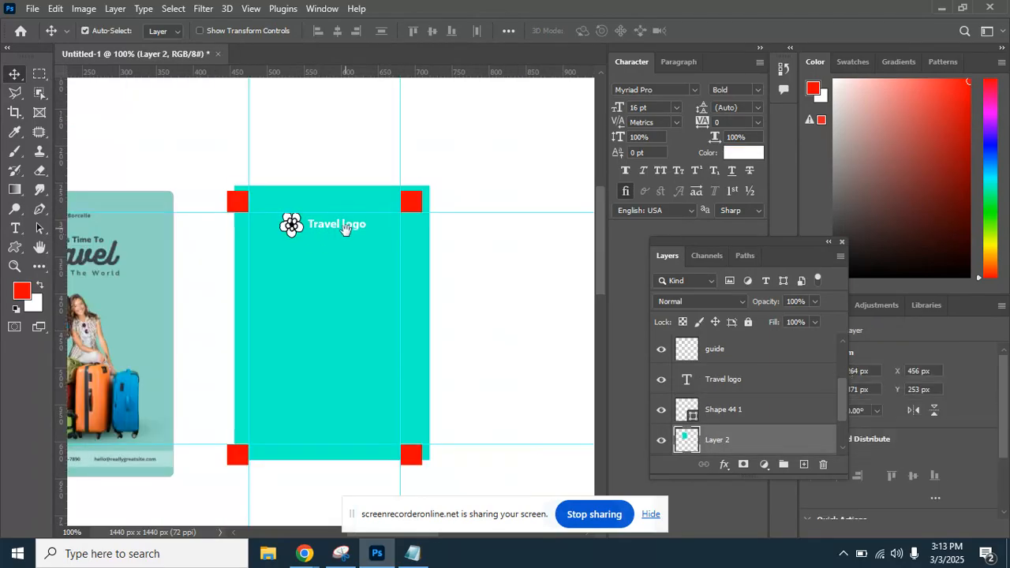
pyautogui.moveTo(278, 240); pyautogui.dragTo(275, 226)
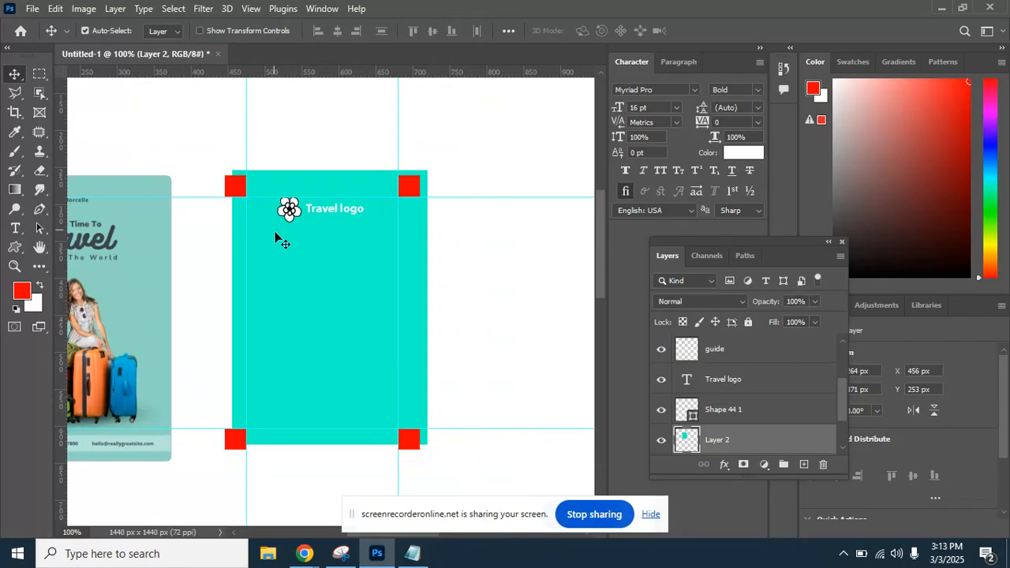
pyautogui.hotkey('ctrl', 'z')
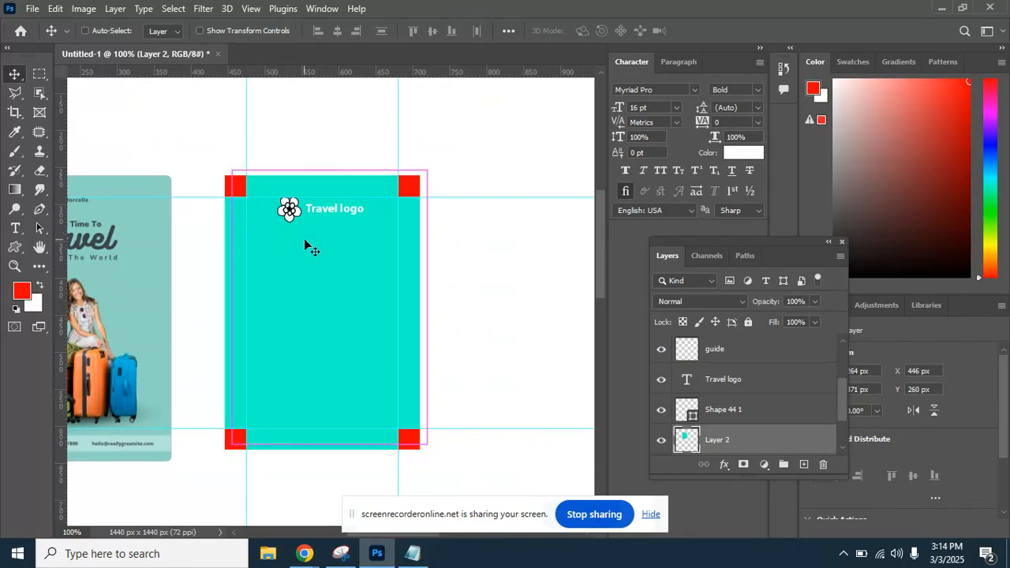
pyautogui.hotkey('ctrl', 'z')
# Move the Travel logo text 7 px down and compare it with the reference flyer at 200%.
pyautogui.click(323, 206)
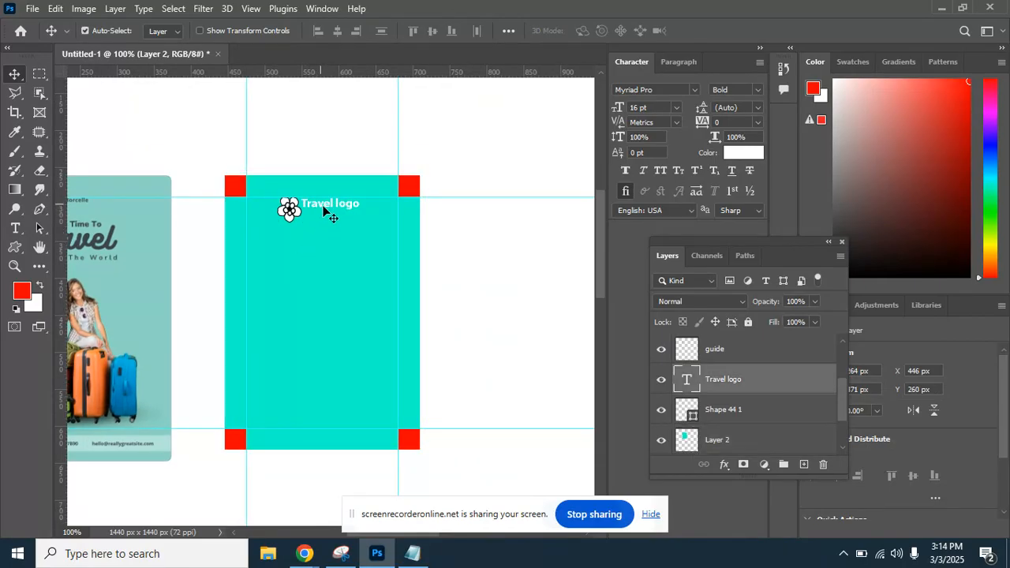
pyautogui.moveTo(344, 209); pyautogui.dragTo(347, 214)
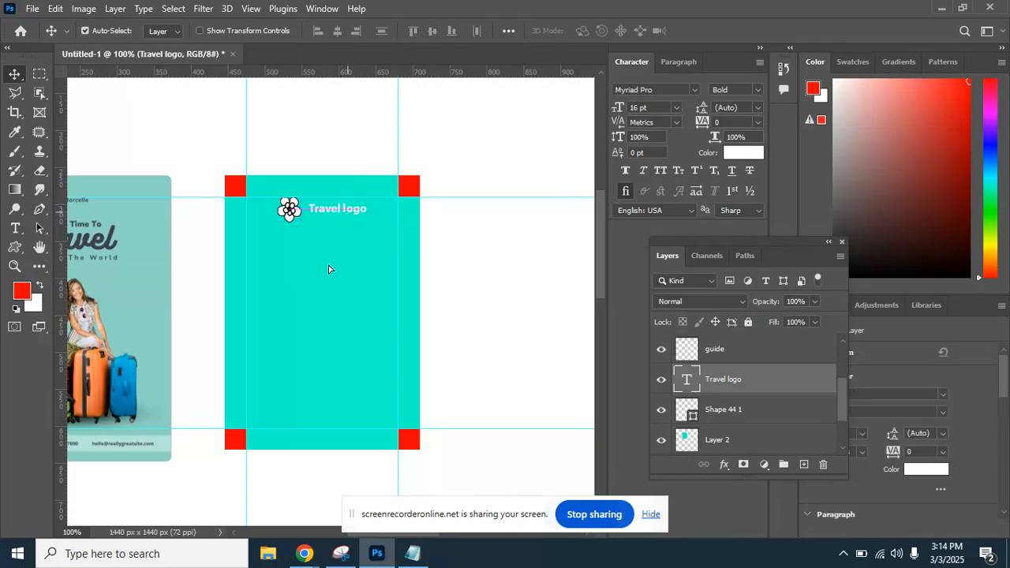
pyautogui.moveTo(287, 263); pyautogui.dragTo(371, 254)
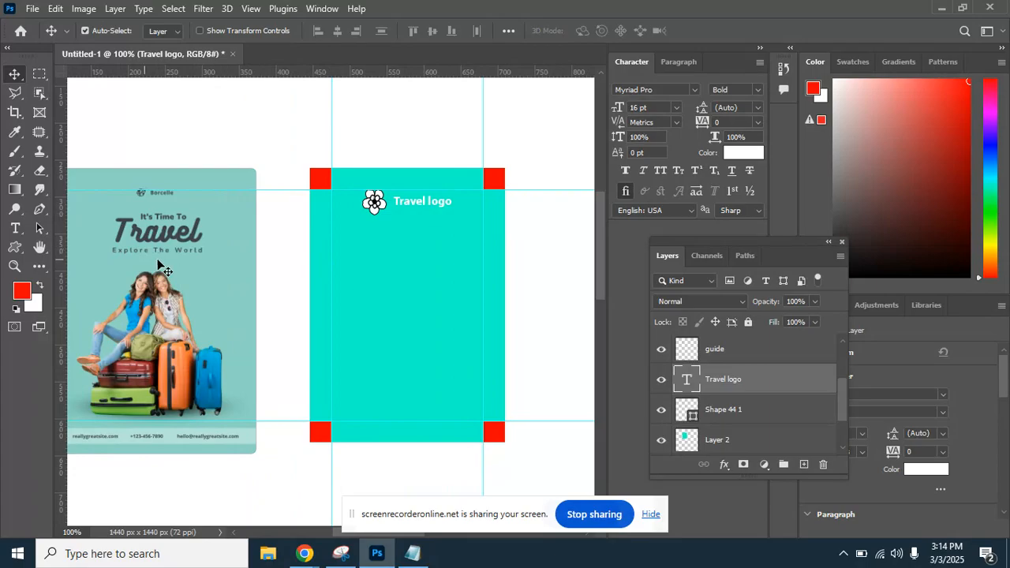
pyautogui.moveTo(344, 249); pyautogui.dragTo(478, 327)
pyautogui.hotkey('ctrl', '+')
pyautogui.moveTo(323, 264); pyautogui.dragTo(210, 281)
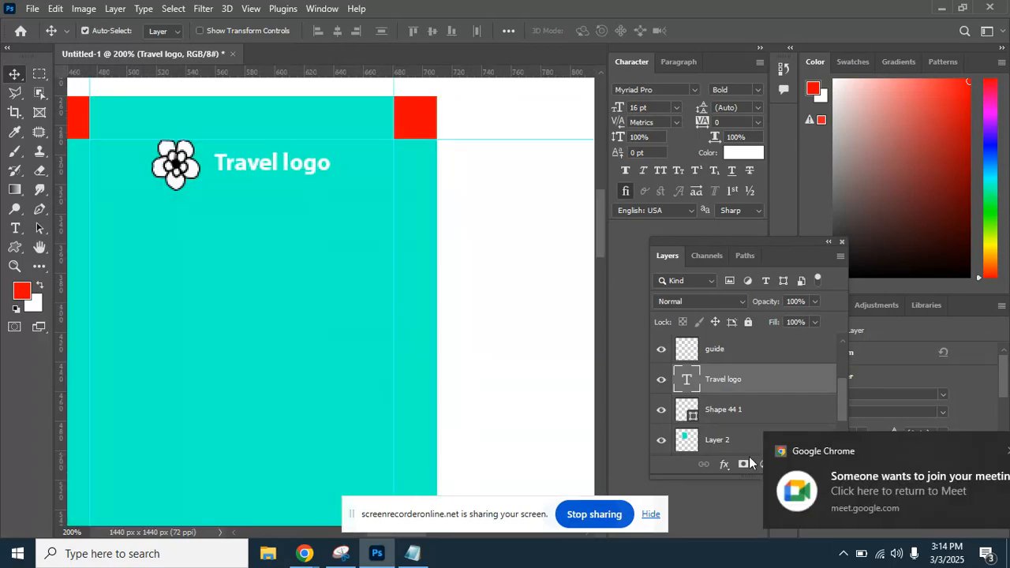
# Admit the pending participants into the meeting, then return to the Photoshop flyer.
pyautogui.click(850, 483)
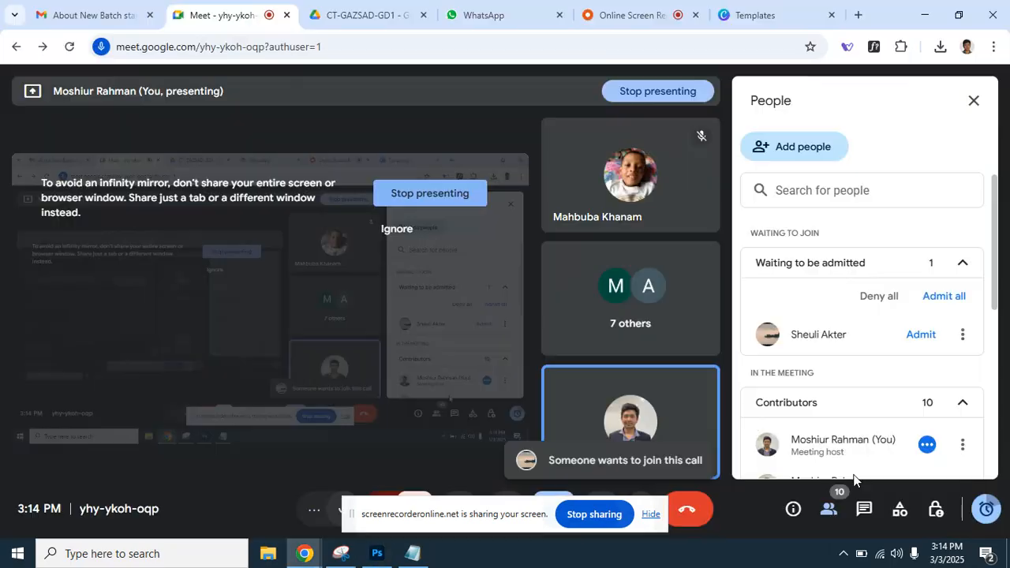
pyautogui.click(944, 297)
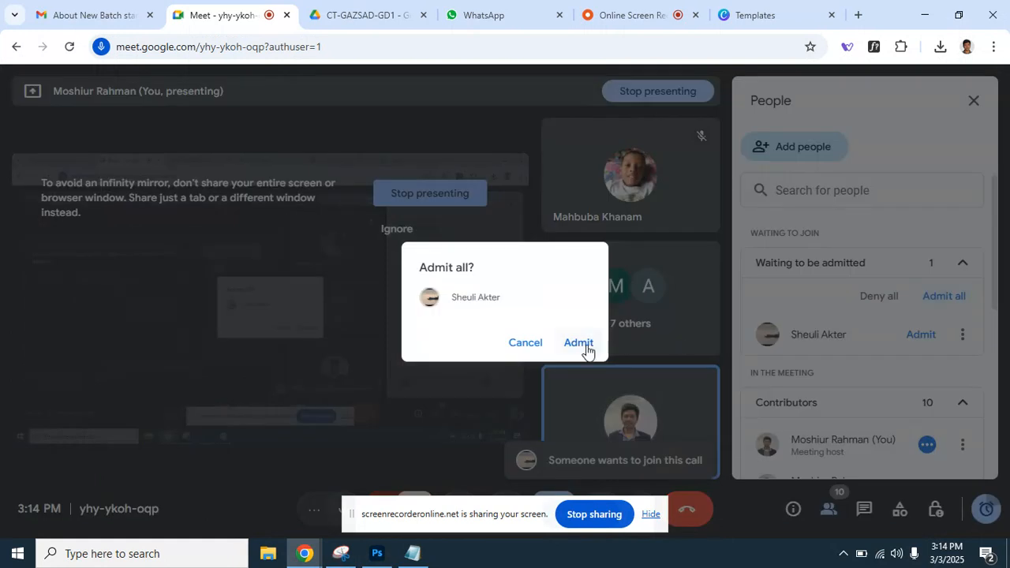
pyautogui.click(585, 350)
pyautogui.click(377, 553)
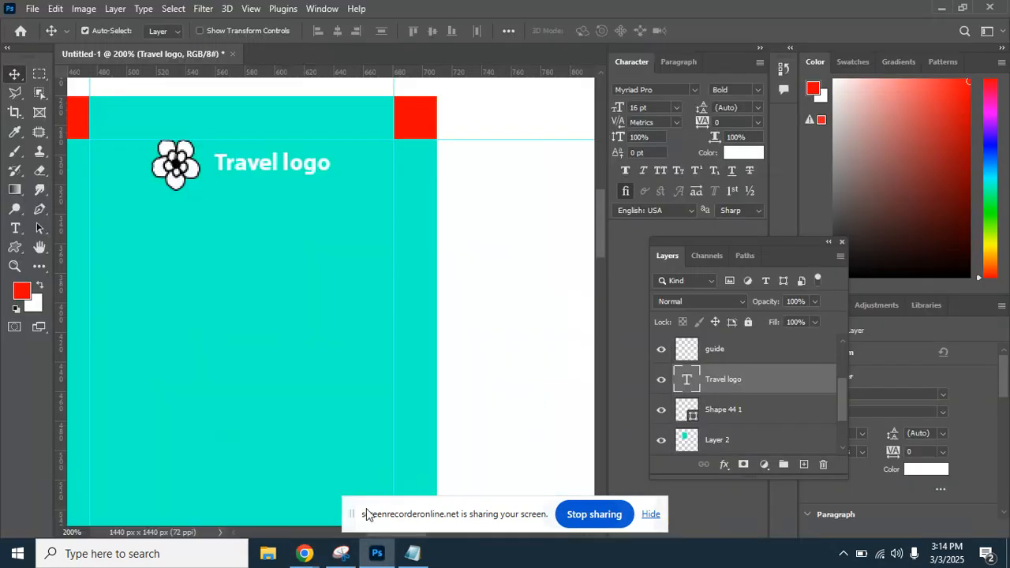
# Type 'its time to' as a new text line below the logo.
pyautogui.moveTo(232, 305); pyautogui.dragTo(327, 273)
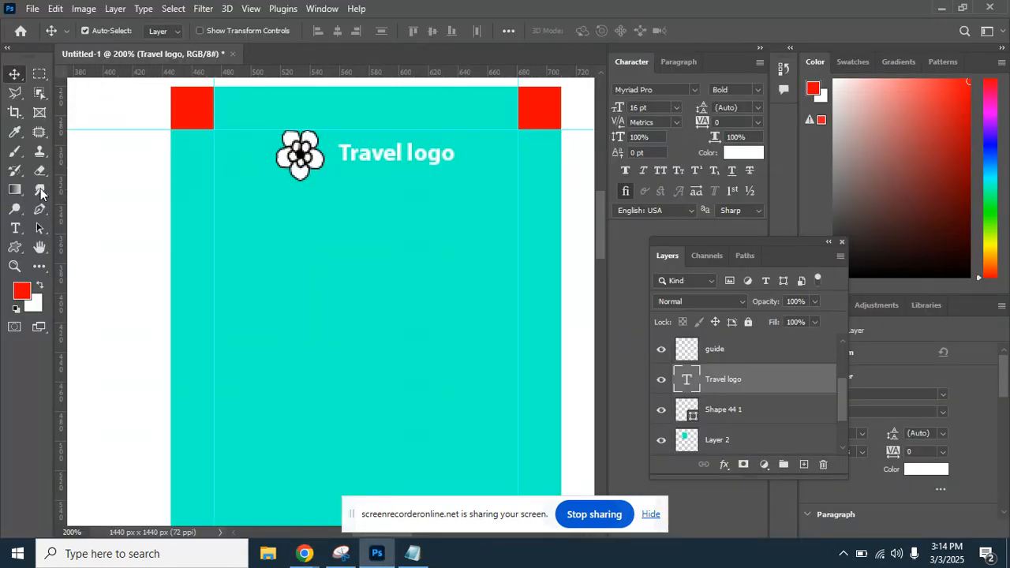
pyautogui.click(15, 228)
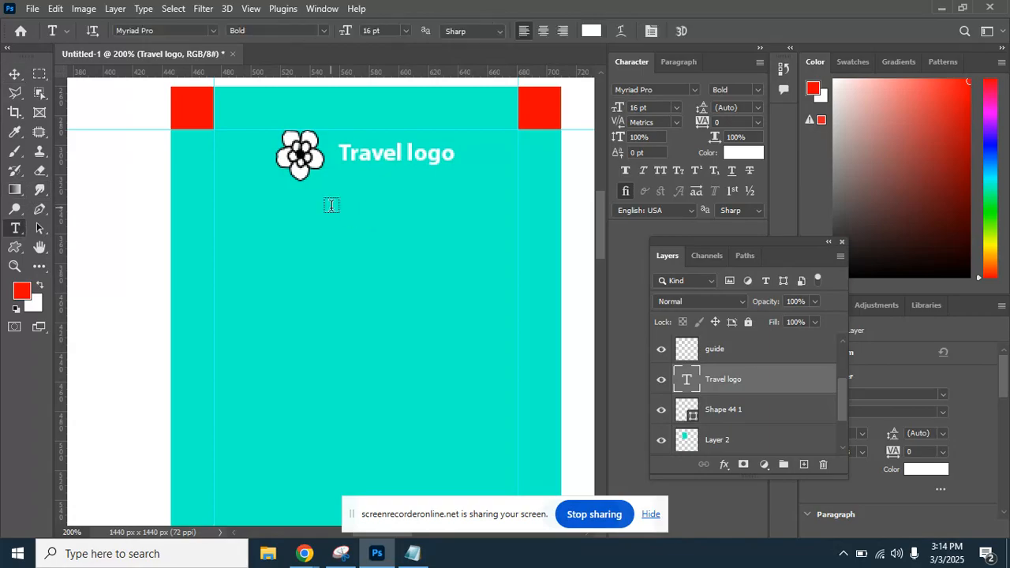
pyautogui.click(356, 218)
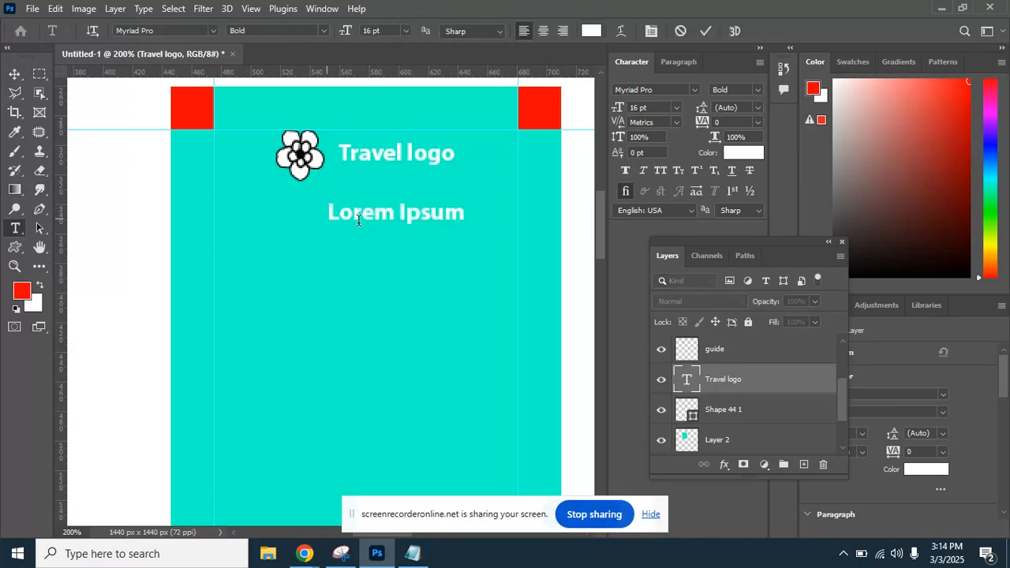
pyautogui.write('its')
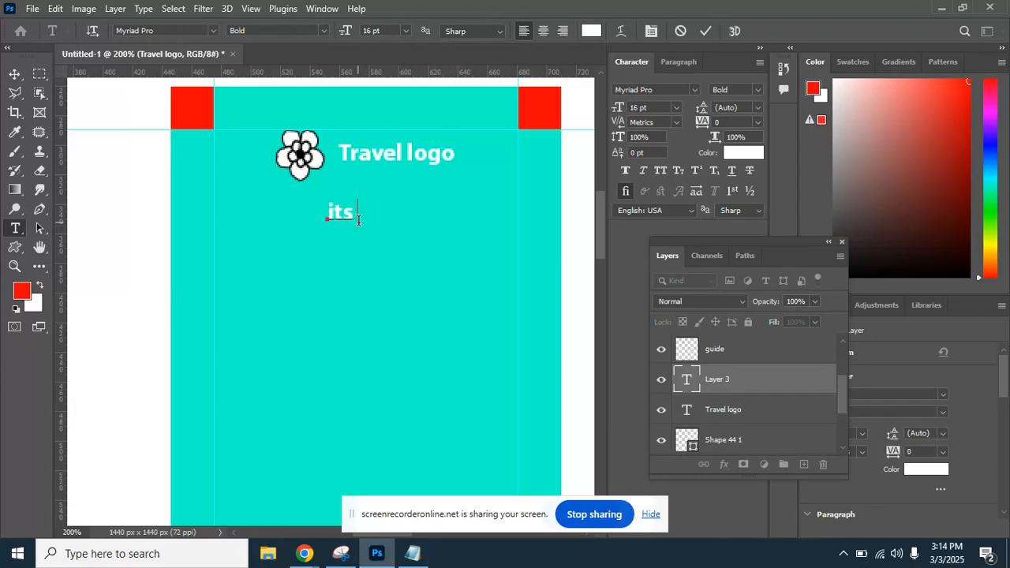
pyautogui.write(' time to')
# Centre the 'its time to' line under the logo and Alt-drag a copy just below it.
pyautogui.click(16, 75)
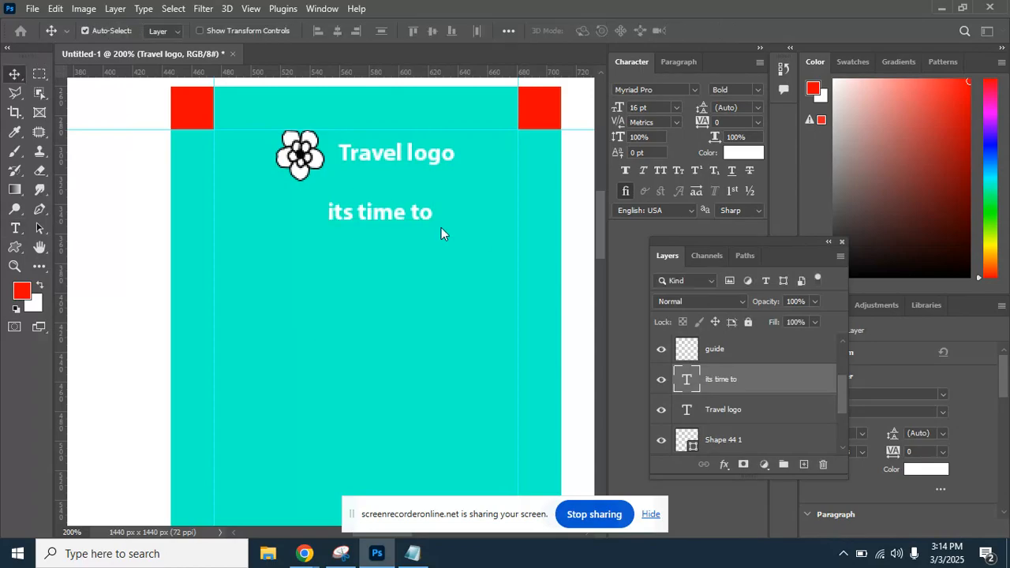
pyautogui.moveTo(386, 213); pyautogui.dragTo(372, 205)
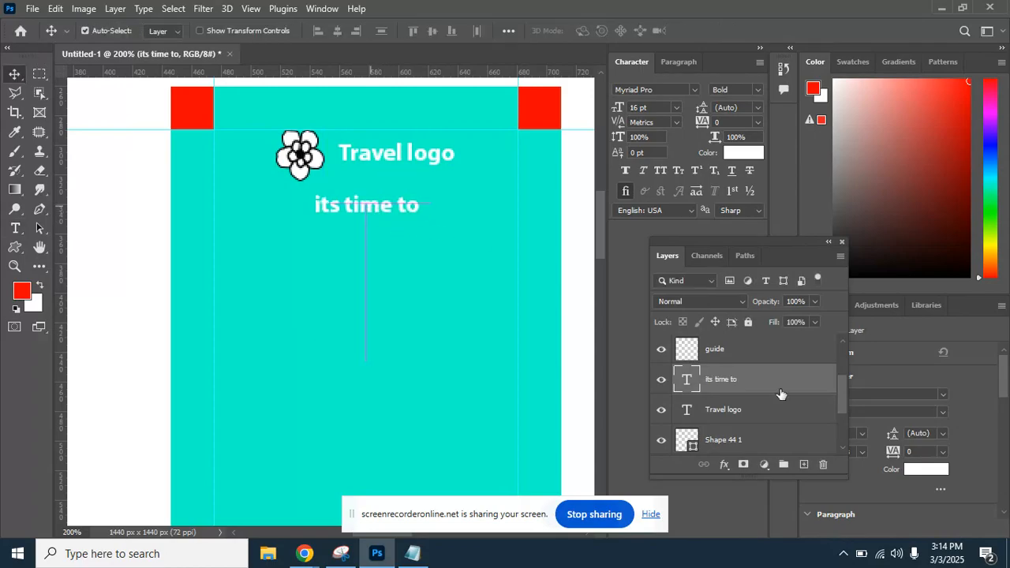
pyautogui.moveTo(778, 379); pyautogui.dragTo(804, 465)
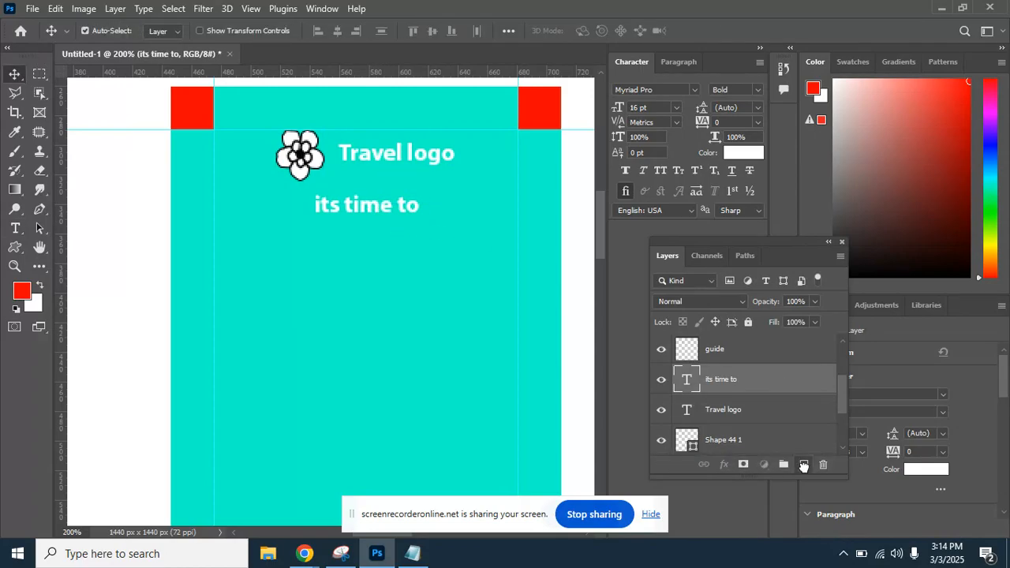
pyautogui.moveTo(383, 223); pyautogui.dragTo(384, 254)
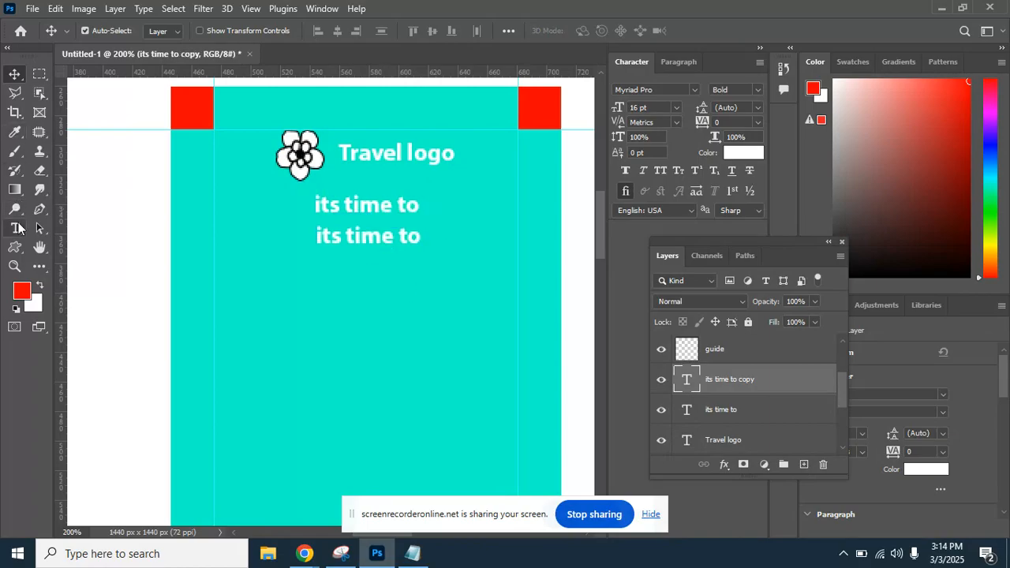
# Retype the copied line as 'Travel', set it to 72 pt, and centre it below 'its time to'.
pyautogui.click(15, 229)
pyautogui.click(388, 237)
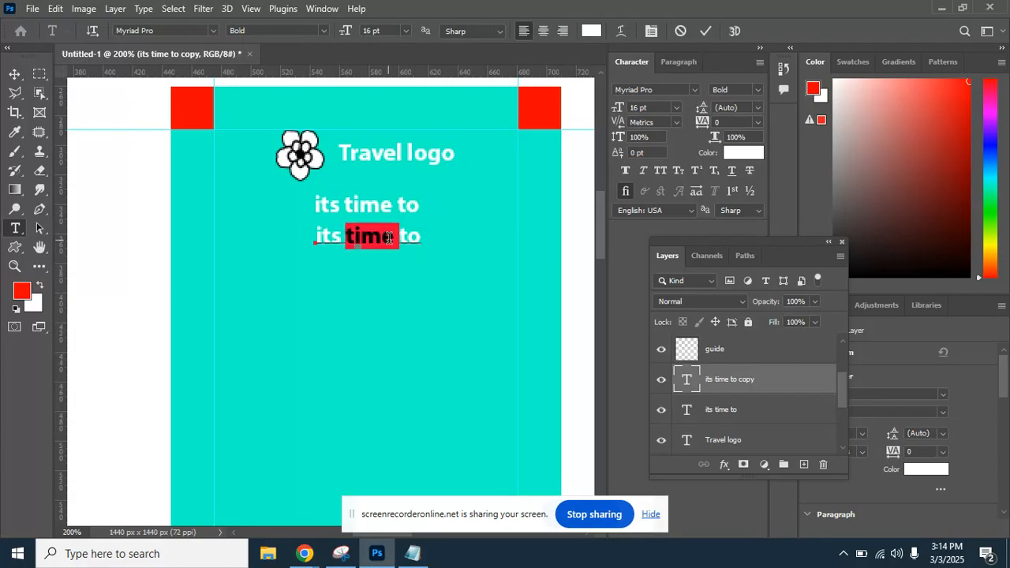
pyautogui.tripleClick(388, 236)
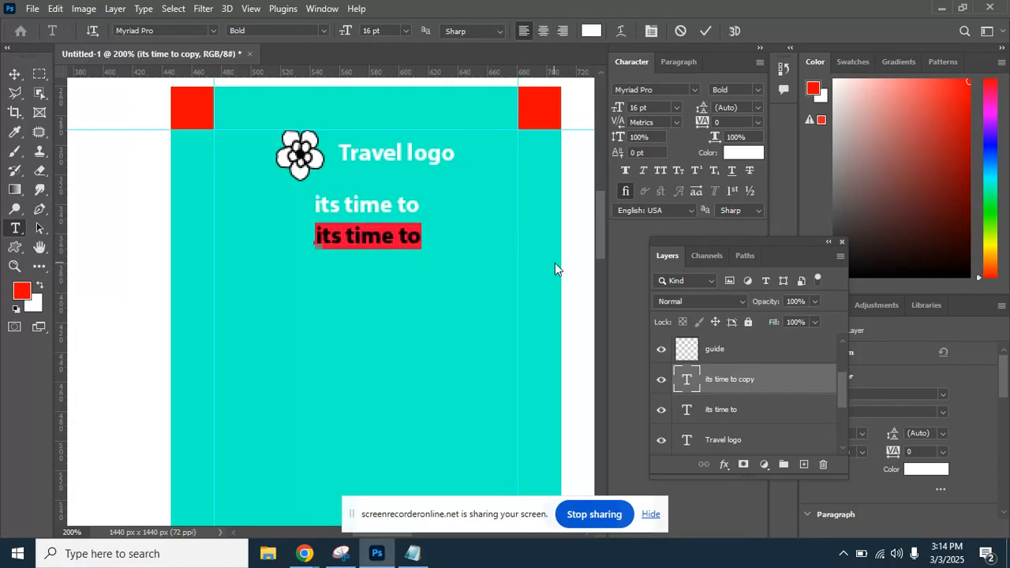
pyautogui.write('Tr')
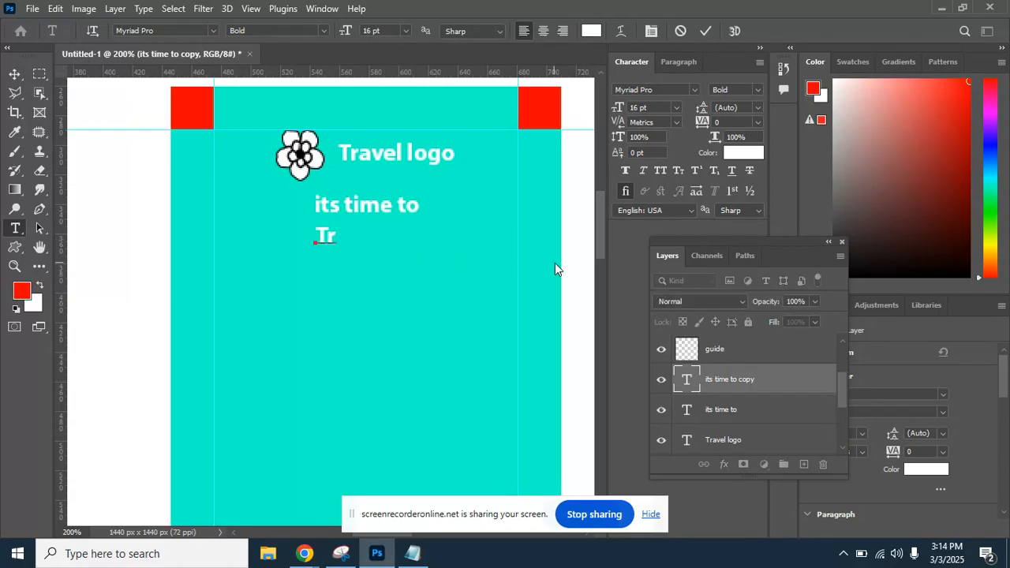
pyautogui.write('avel')
pyautogui.click(14, 73)
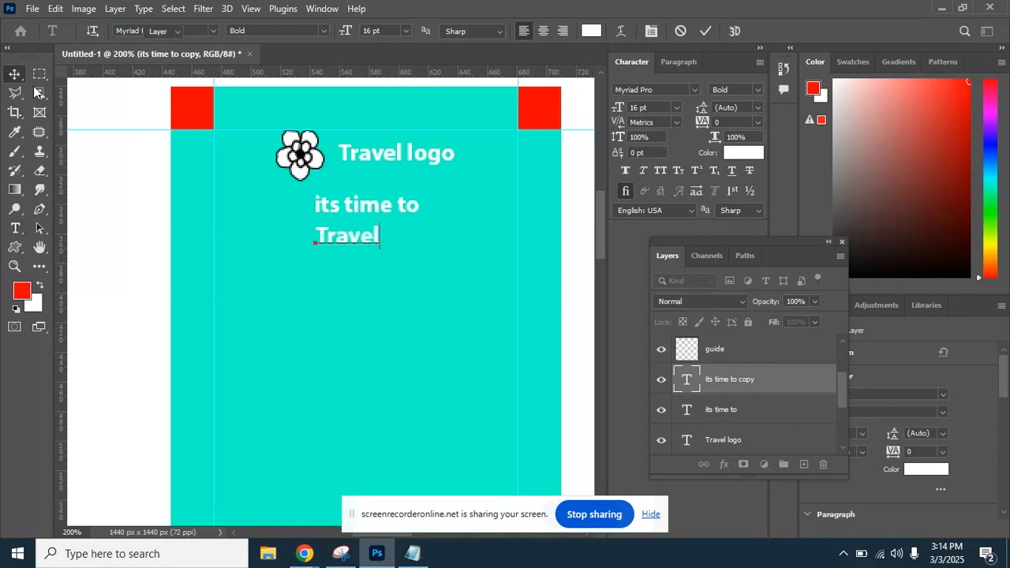
pyautogui.click(676, 107)
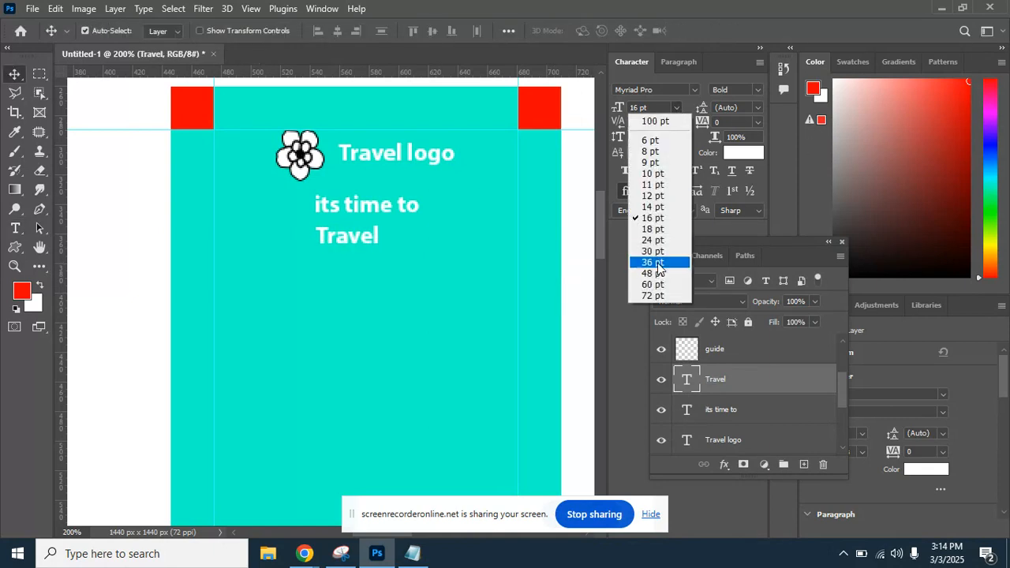
pyautogui.click(655, 291)
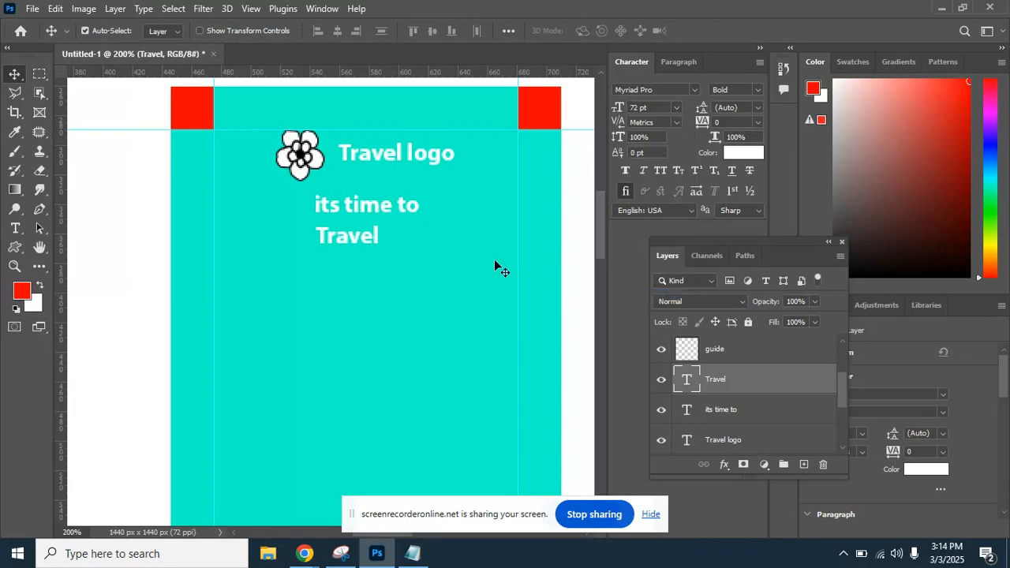
pyautogui.moveTo(482, 227); pyautogui.dragTo(401, 265)
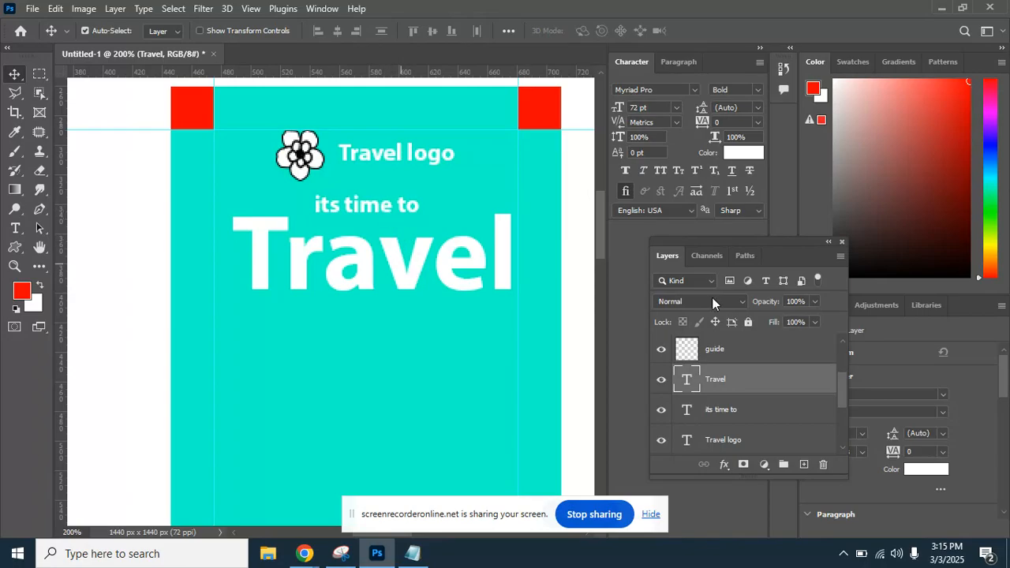
# Set the Travel text colour to near-black #050505.
pyautogui.click(738, 154)
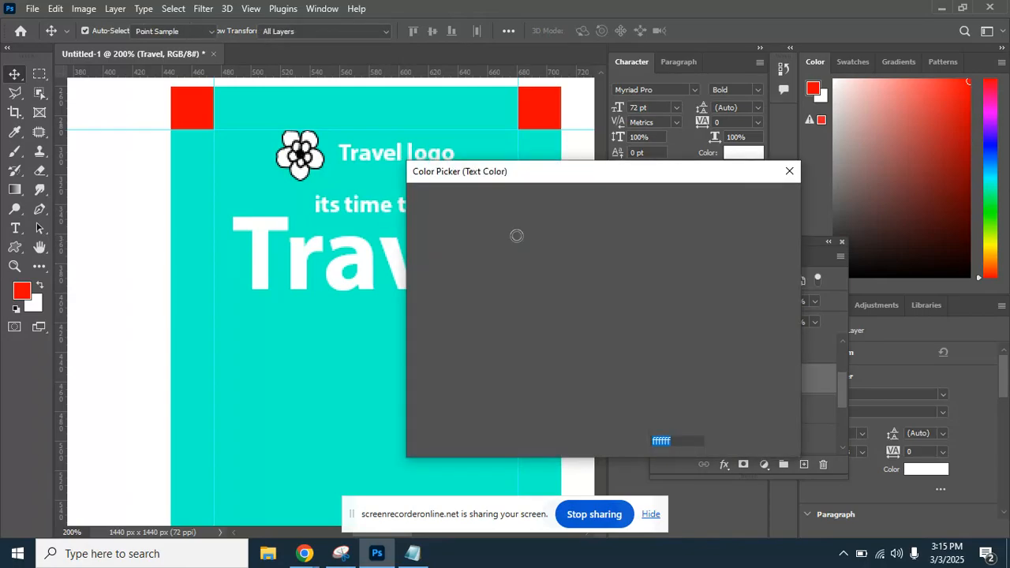
pyautogui.write('050505')
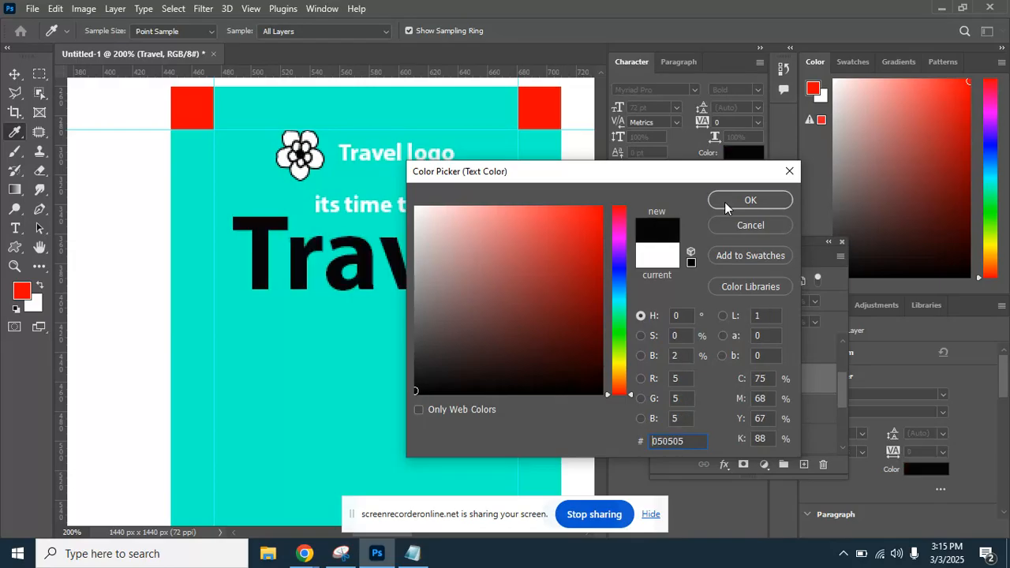
pyautogui.click(729, 199)
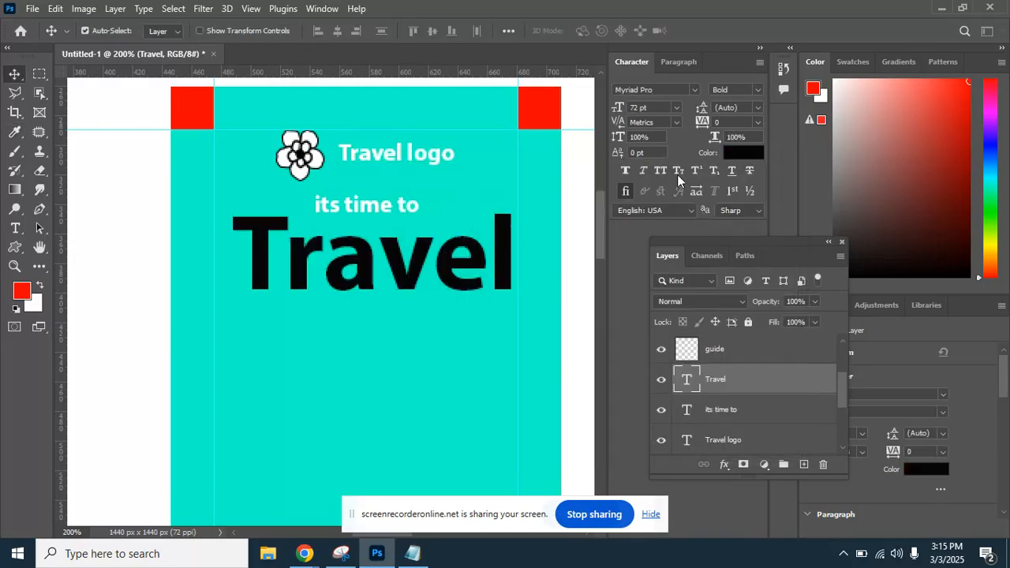
# Change the 'its time to' text colour to near-black (#040404).
pyautogui.click(720, 409)
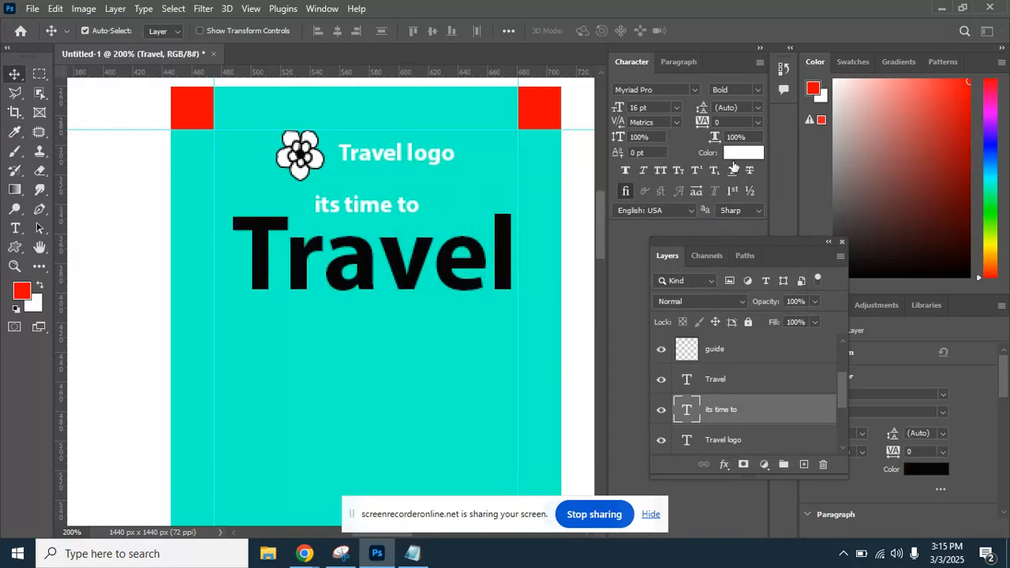
pyautogui.click(735, 159)
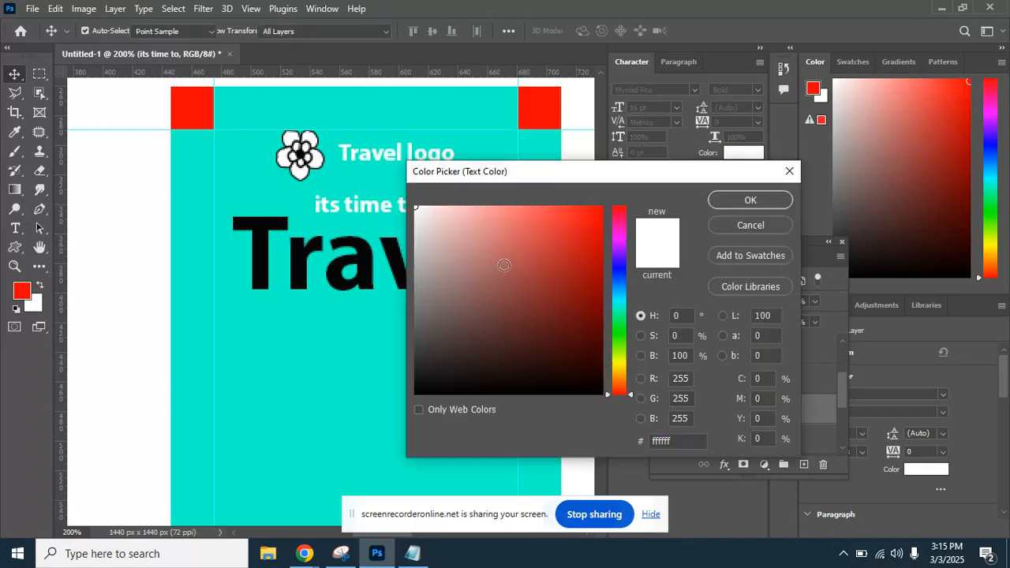
pyautogui.moveTo(430, 365); pyautogui.dragTo(415, 391)
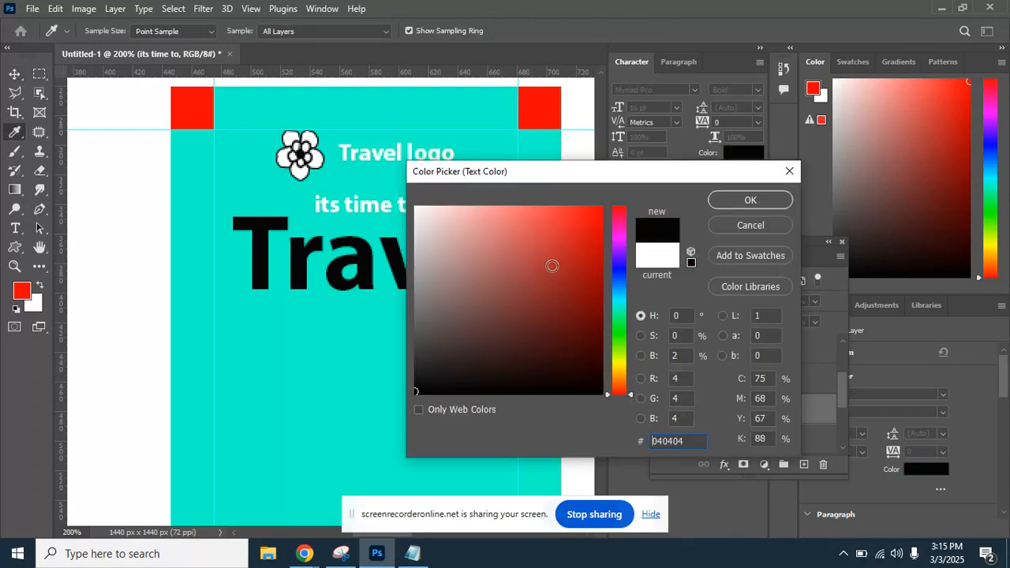
pyautogui.press('Return')
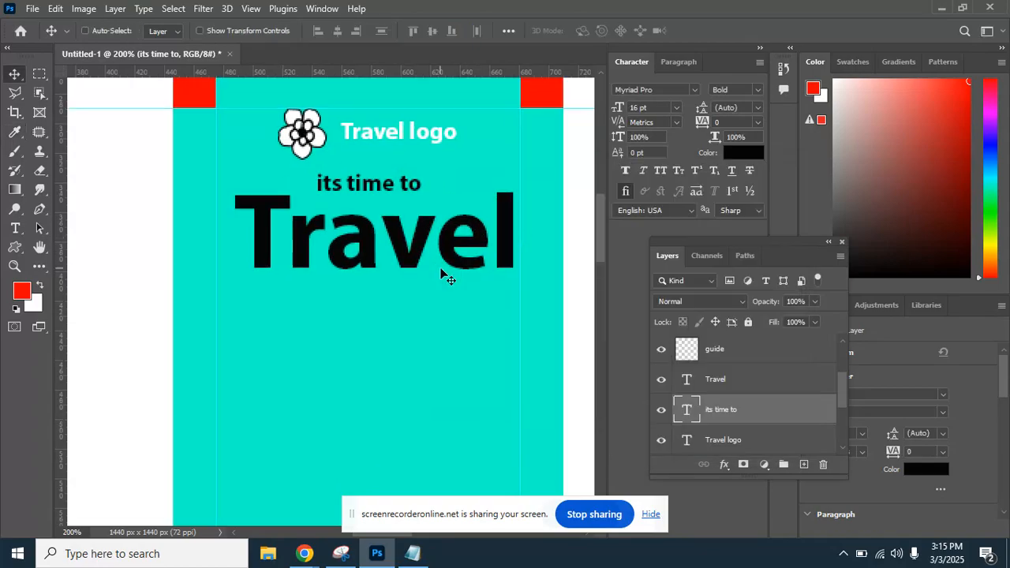
# Nudge the 'Travel' headline slightly left and up on the teal poster.
pyautogui.hotkey('ctrl', '-')
pyautogui.hotkey('ctrl', '+')
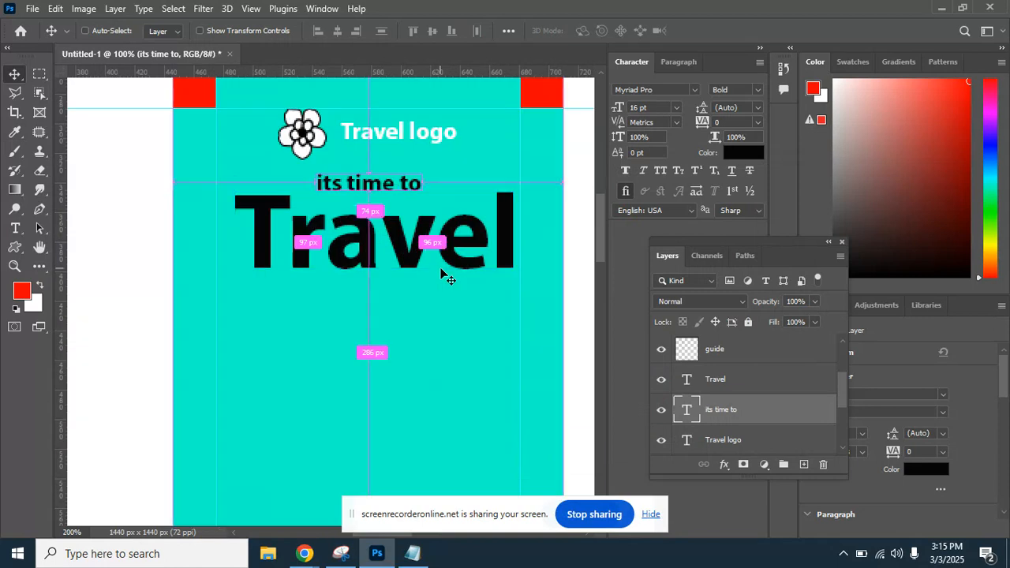
pyautogui.moveTo(420, 234); pyautogui.dragTo(346, 266)
pyautogui.moveTo(346, 230); pyautogui.dragTo(346, 249)
pyautogui.moveTo(347, 328); pyautogui.dragTo(379, 280)
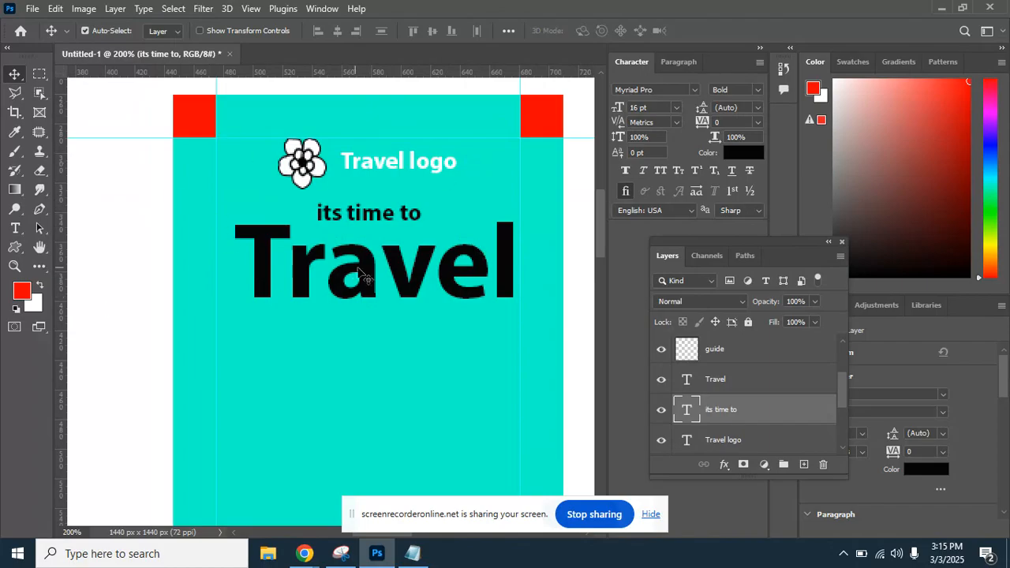
pyautogui.moveTo(367, 276); pyautogui.dragTo(357, 271)
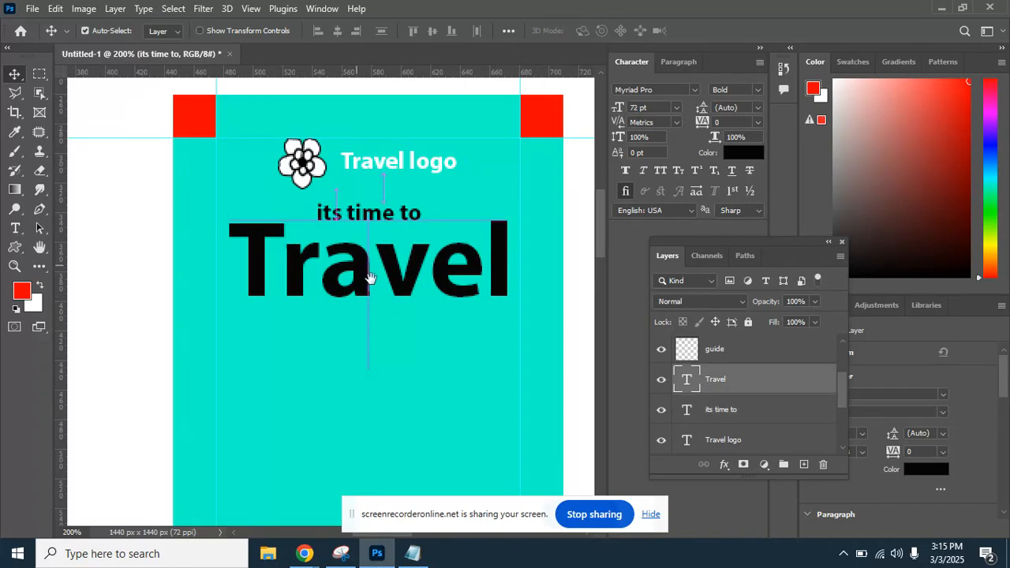
# Compare against the left reference poster, then select the 'its time to' line.
pyautogui.scroll(-3, 370, 278)
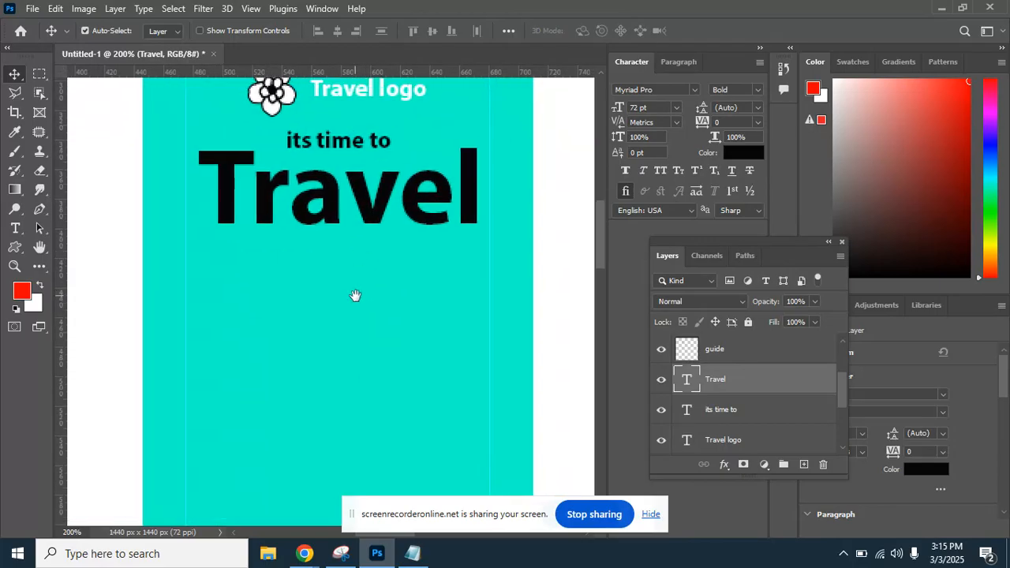
pyautogui.hscroll(-5, 355, 296)
pyautogui.scroll(1, 355, 295)
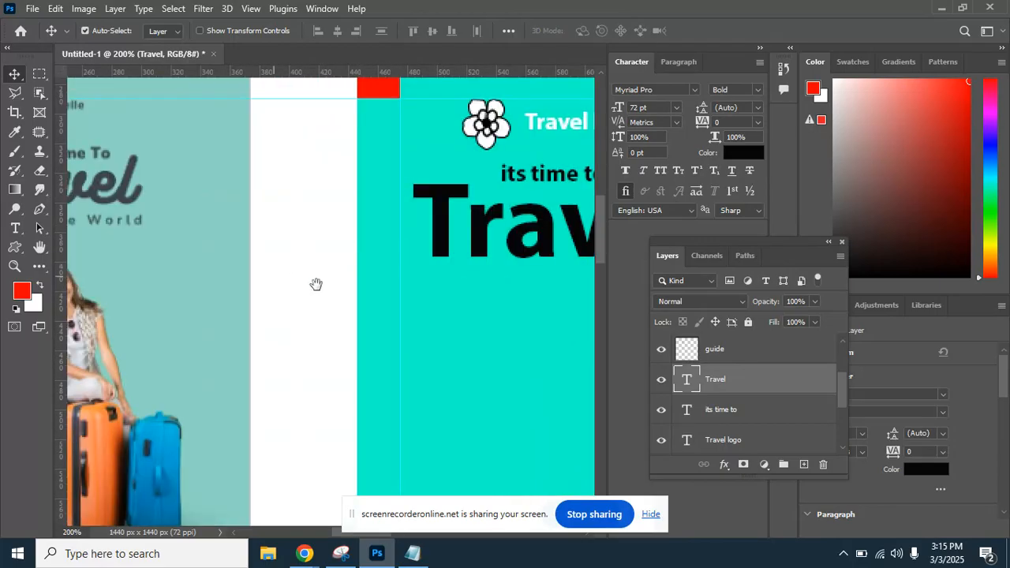
pyautogui.moveTo(273, 279); pyautogui.dragTo(405, 279)
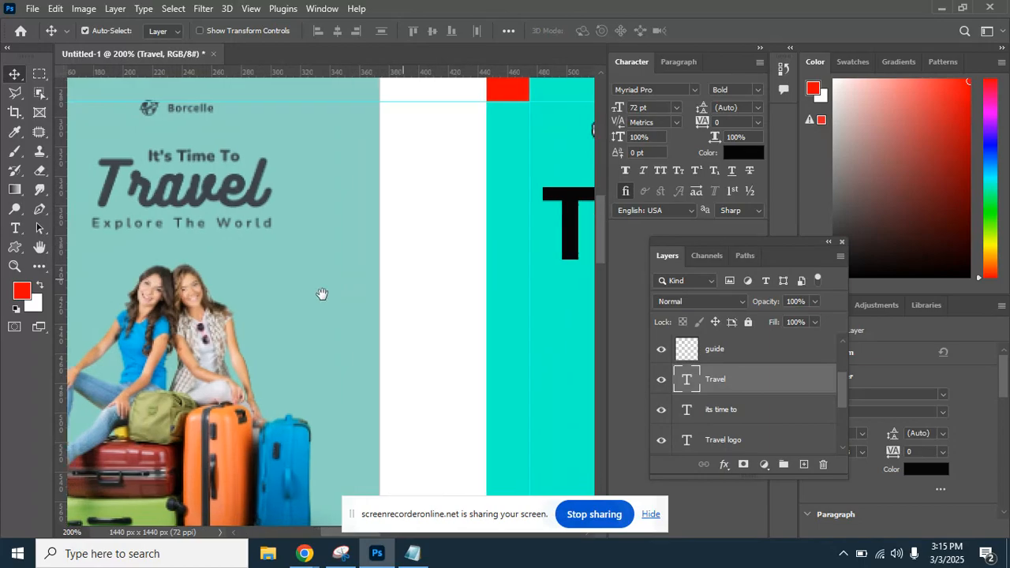
pyautogui.hscroll(8, 322, 293)
pyautogui.scroll(1, 322, 293)
pyautogui.click(325, 208)
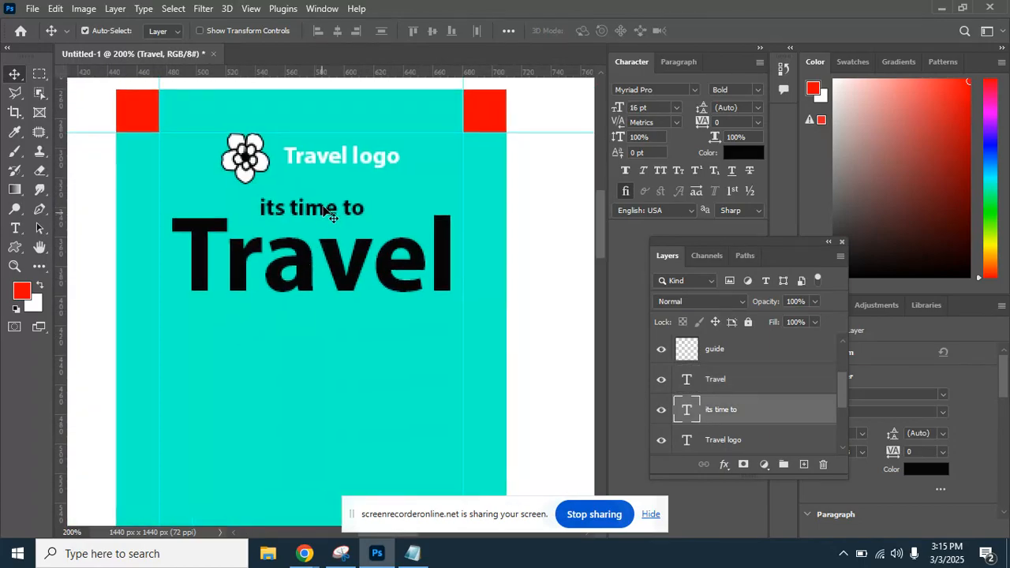
# Duplicate 'its time to' below Travel and retype the copy as 'Explore the world'.
pyautogui.moveTo(326, 210); pyautogui.dragTo(320, 329)
pyautogui.press('t')
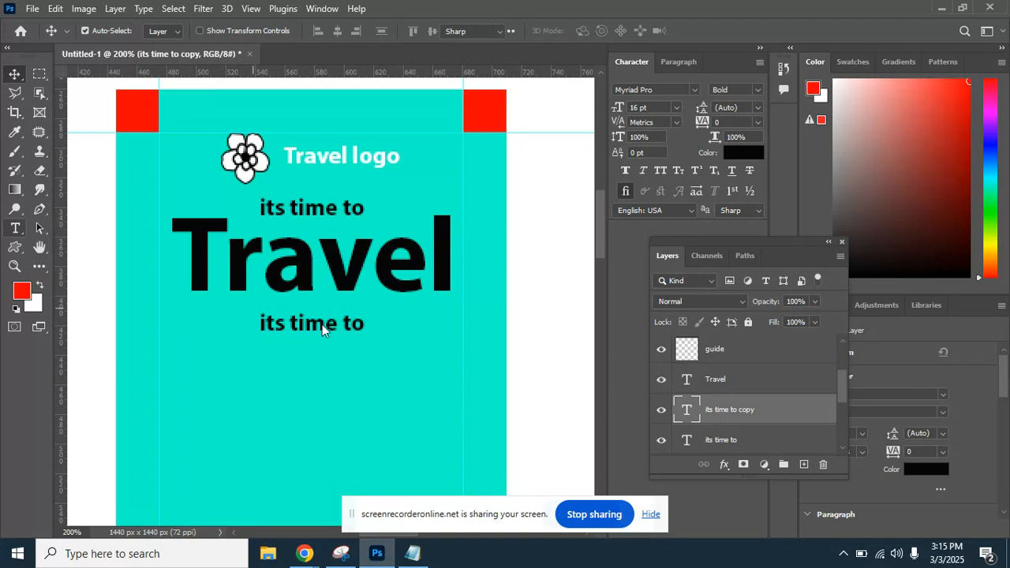
pyautogui.tripleClick(322, 325)
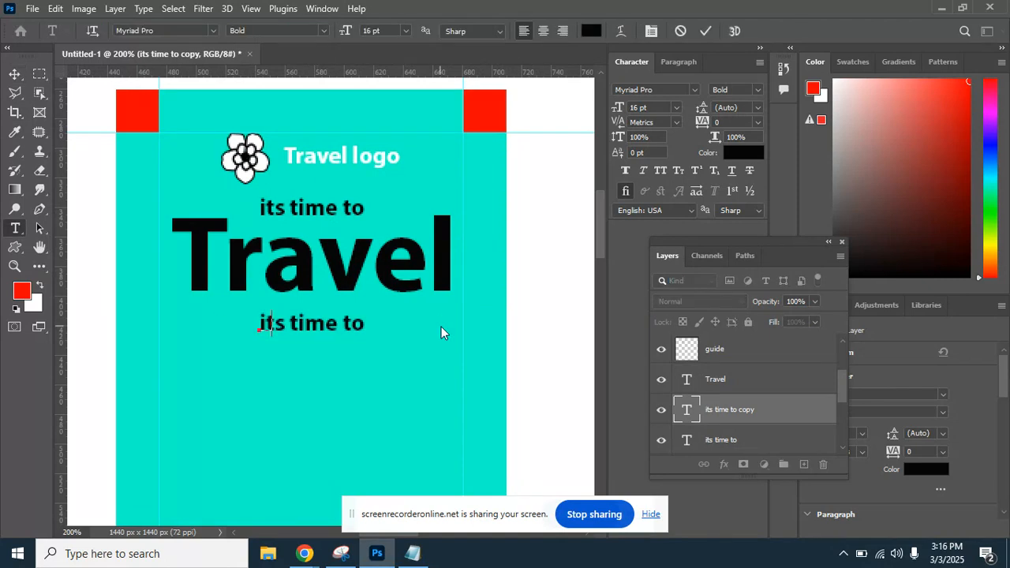
pyautogui.write('Explore')
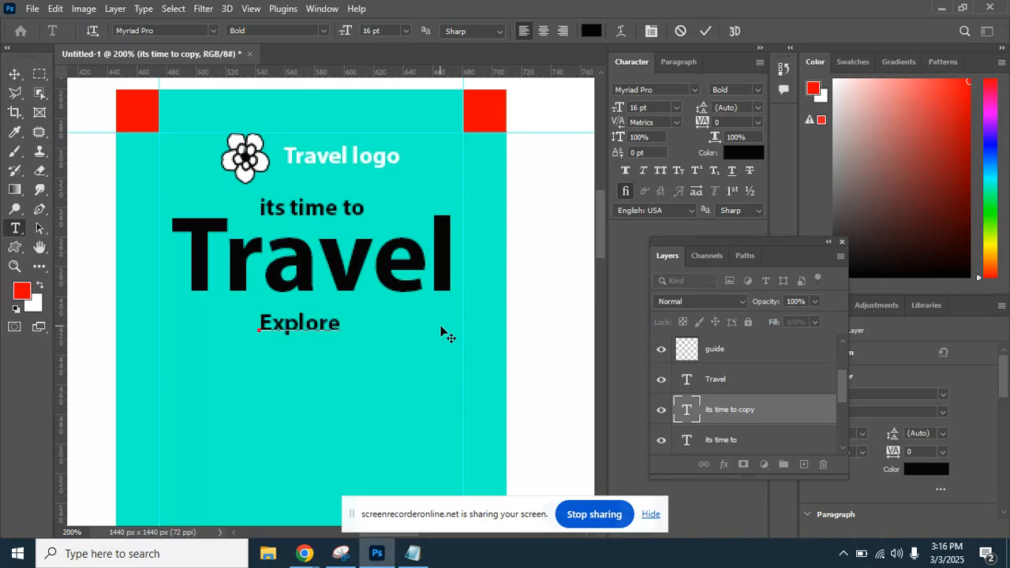
pyautogui.write(' the worl')
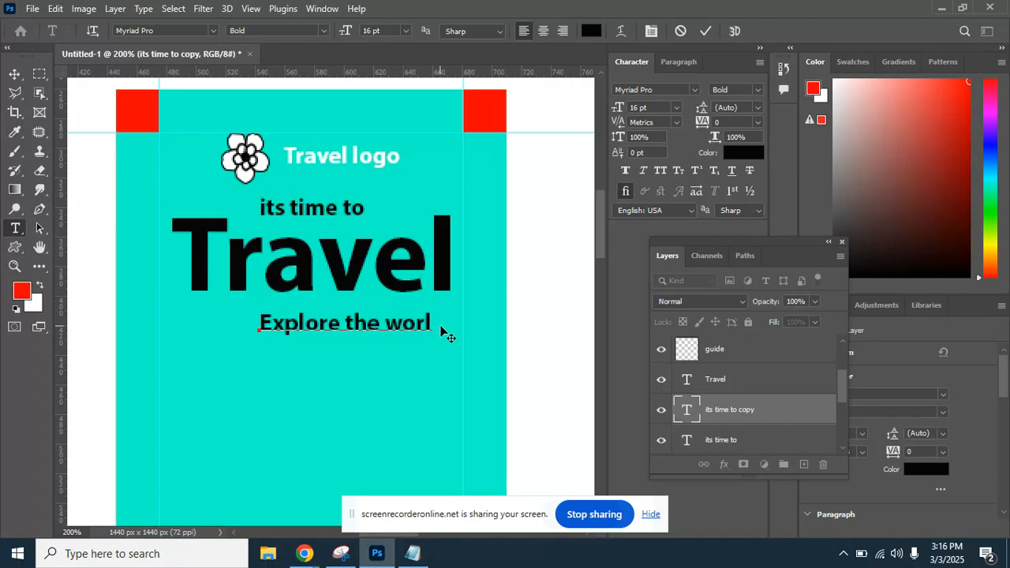
pyautogui.write('d')
pyautogui.click(19, 74)
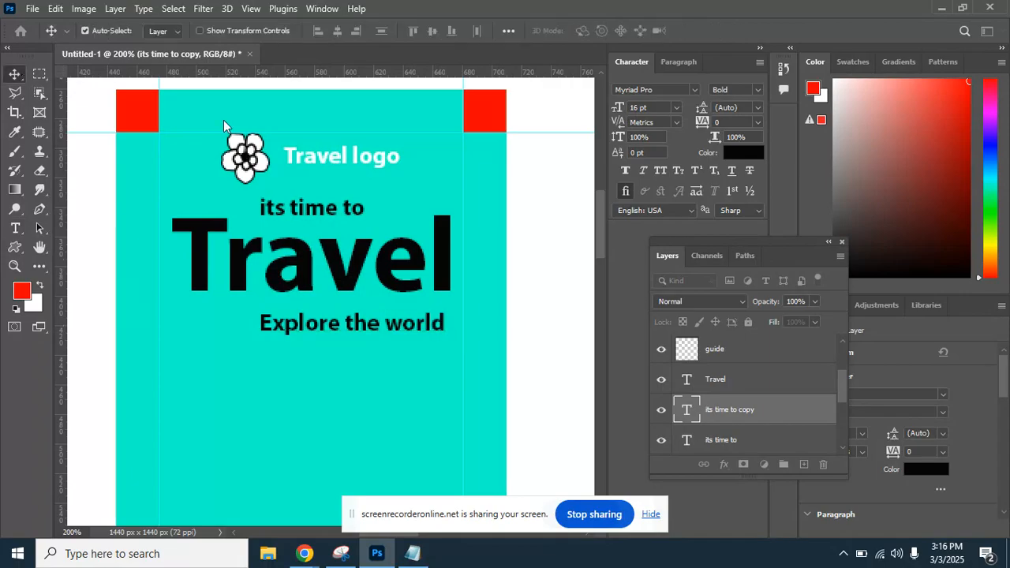
# Set 'Explore the world' to 14 pt and move it left under the headline.
pyautogui.click(676, 107)
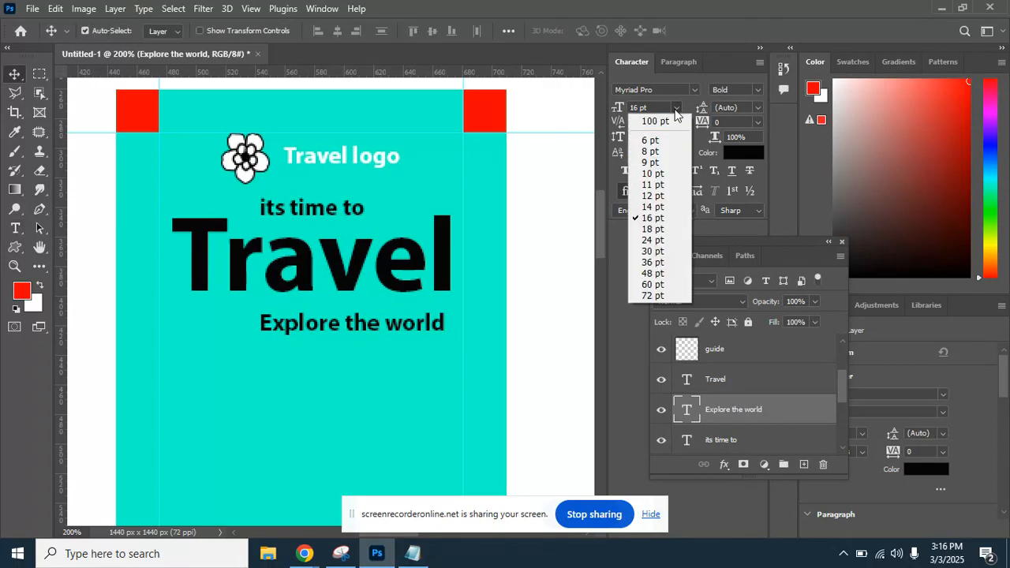
pyautogui.click(665, 209)
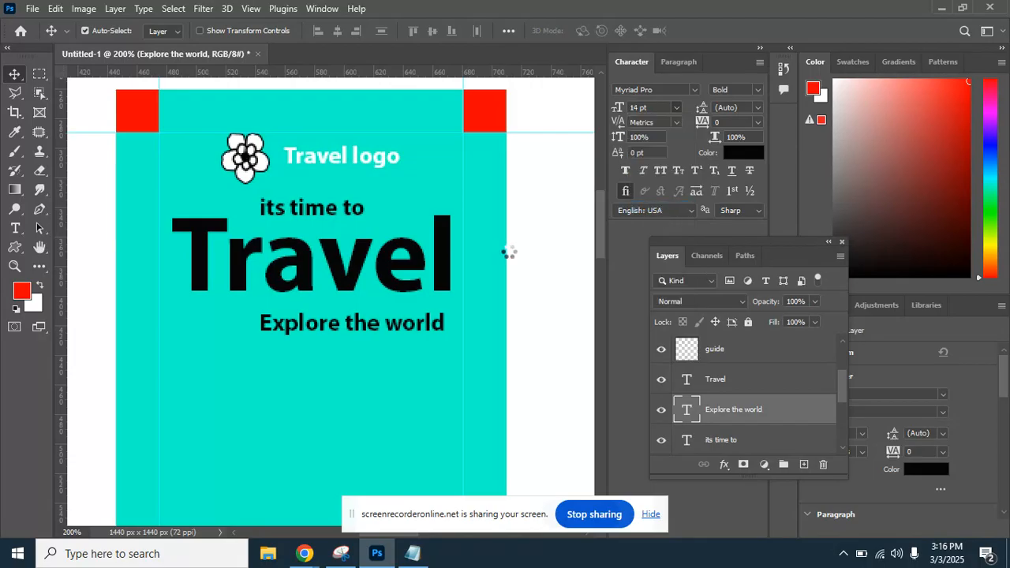
pyautogui.moveTo(412, 330); pyautogui.dragTo(293, 321)
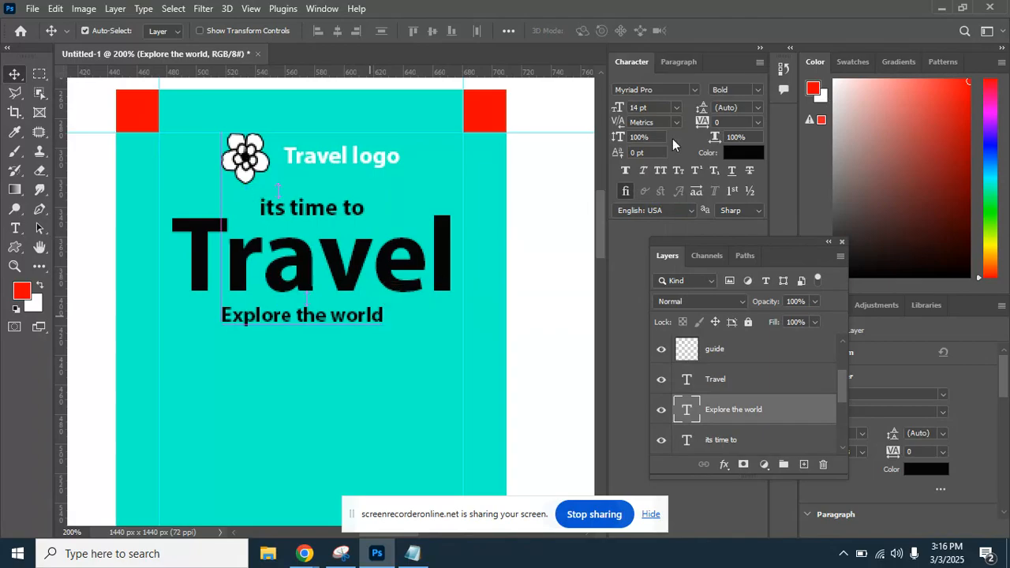
# Try font searches 'mon', 'ont' and 'prox' on the subtitle, then set it back to Myriad Pro.
pyautogui.click(675, 90)
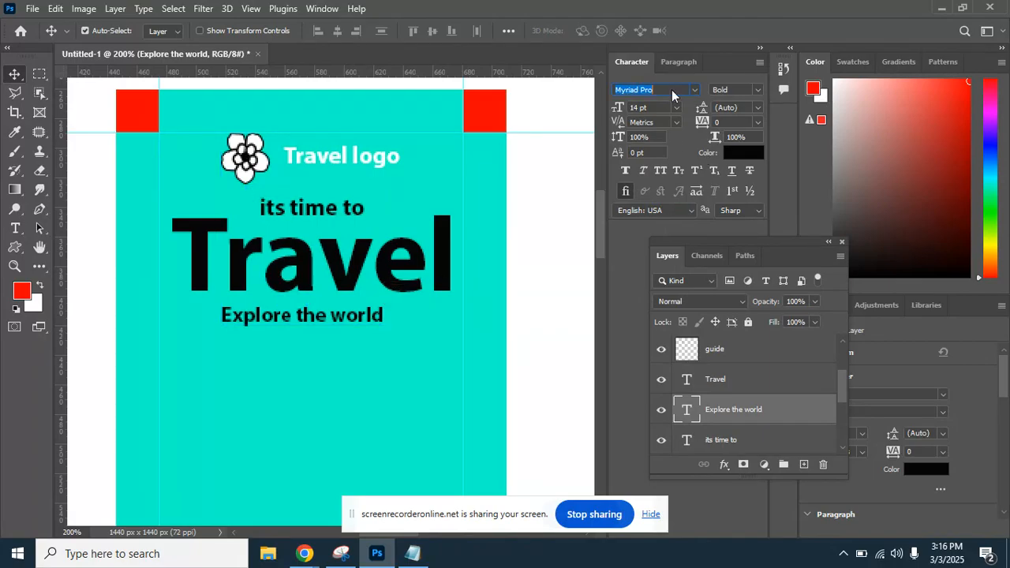
pyautogui.write('m')
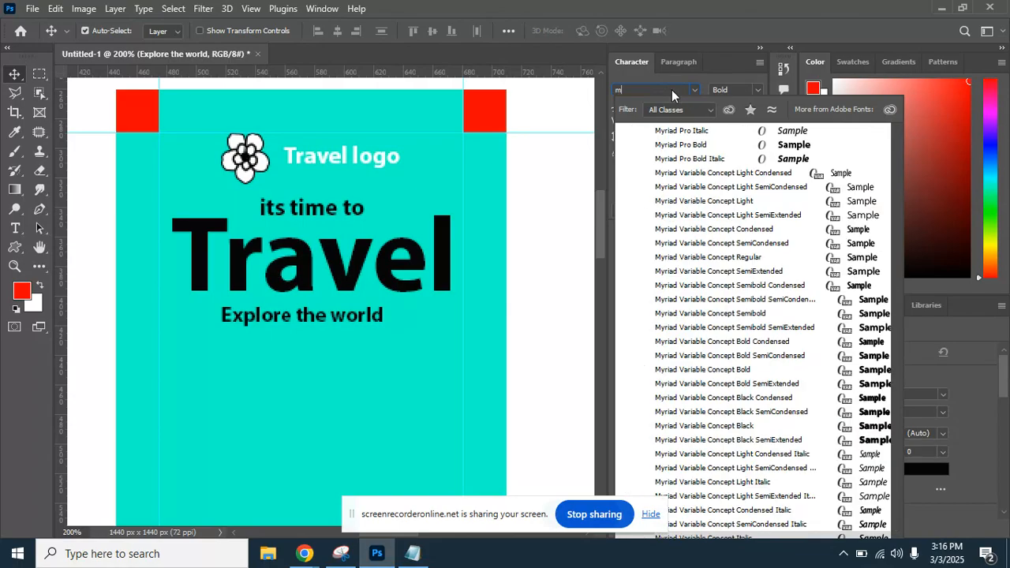
pyautogui.write('on')
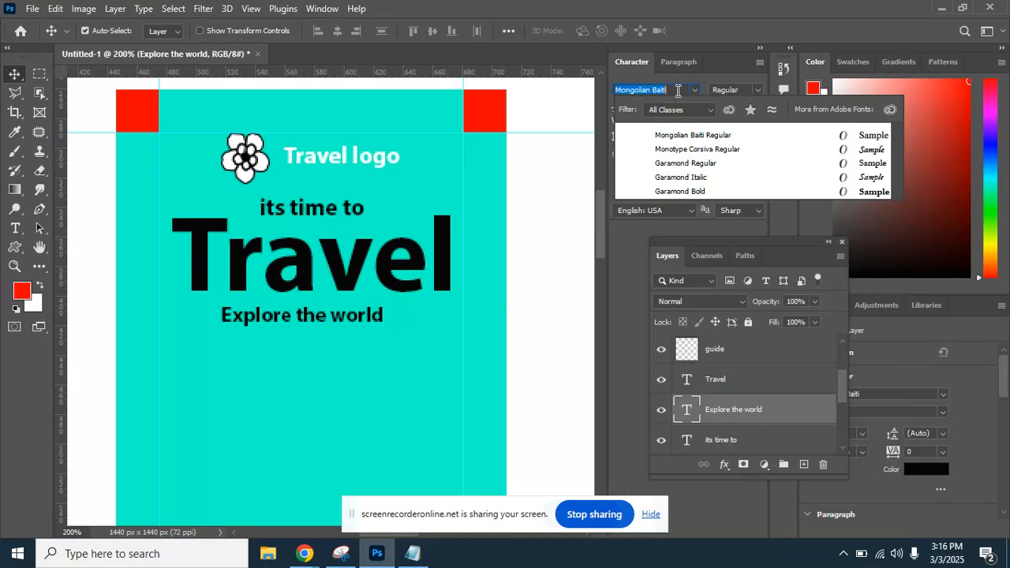
pyautogui.press('BackSpace')
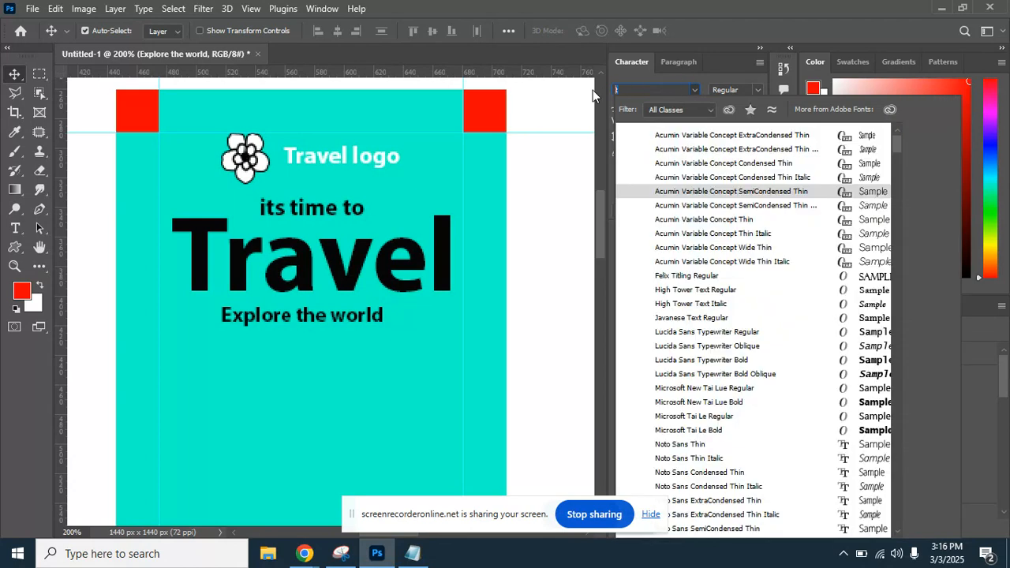
pyautogui.write('o')
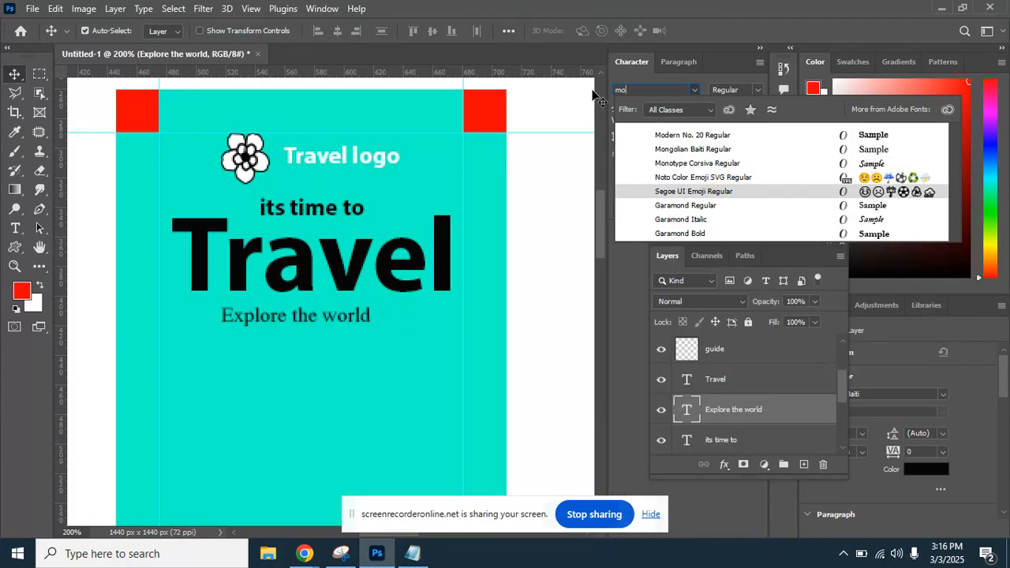
pyautogui.write('nt')
pyautogui.press('BackSpace')
pyautogui.press('BackSpace')
pyautogui.press('BackSpace')
pyautogui.press('BackSpace')
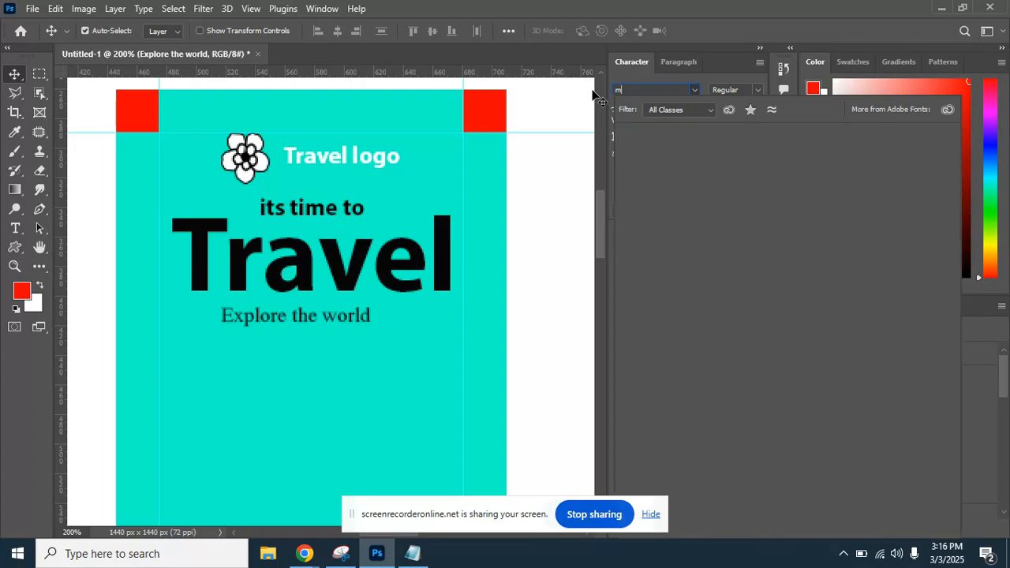
pyautogui.write('p')
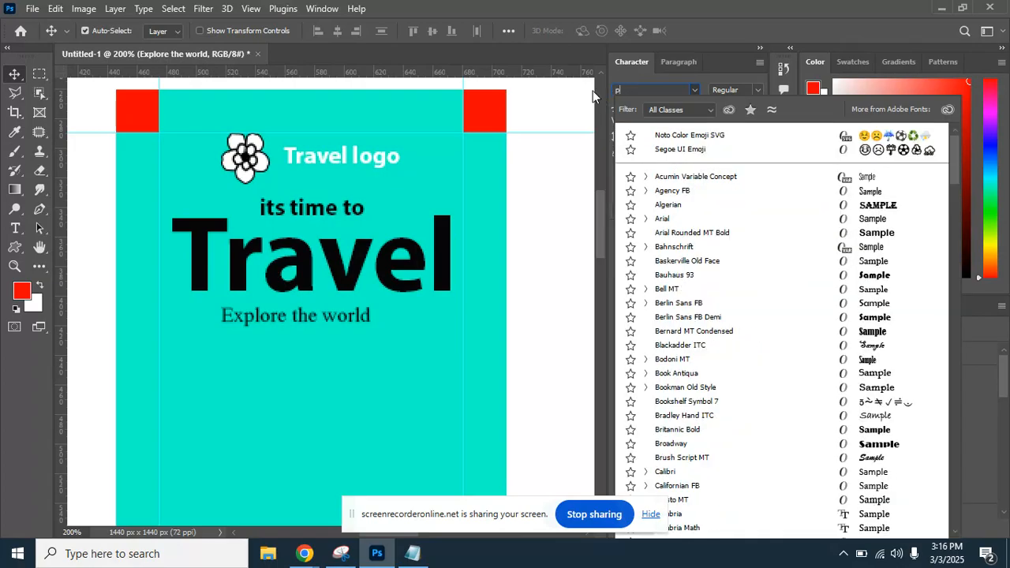
pyautogui.write('rox')
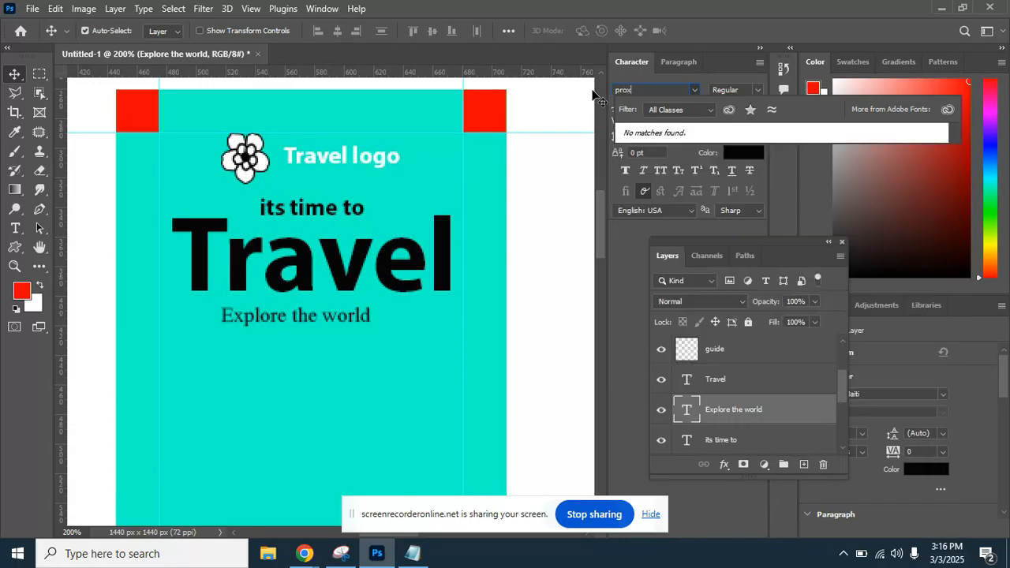
pyautogui.press('BackSpace')
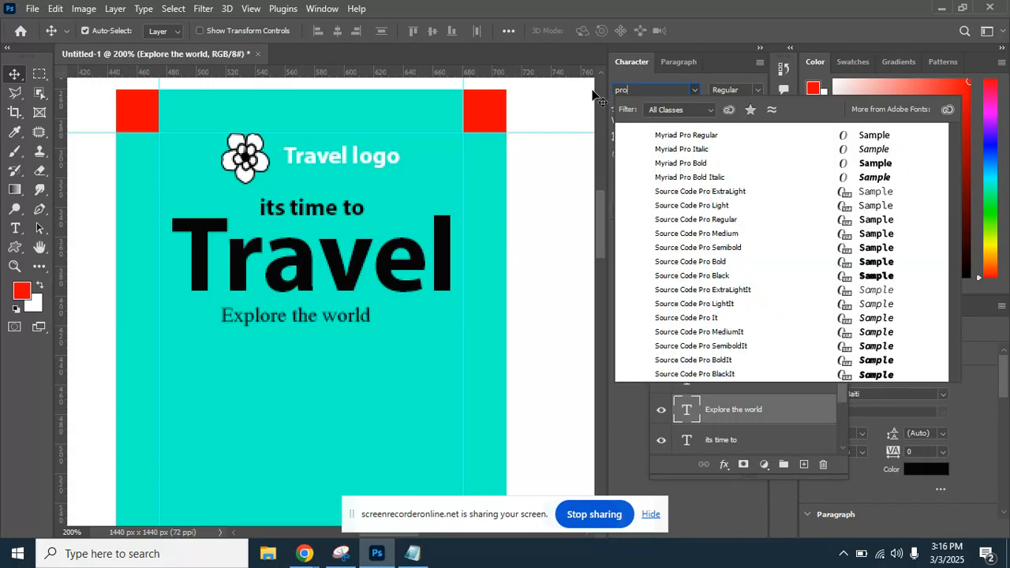
pyautogui.click(376, 164)
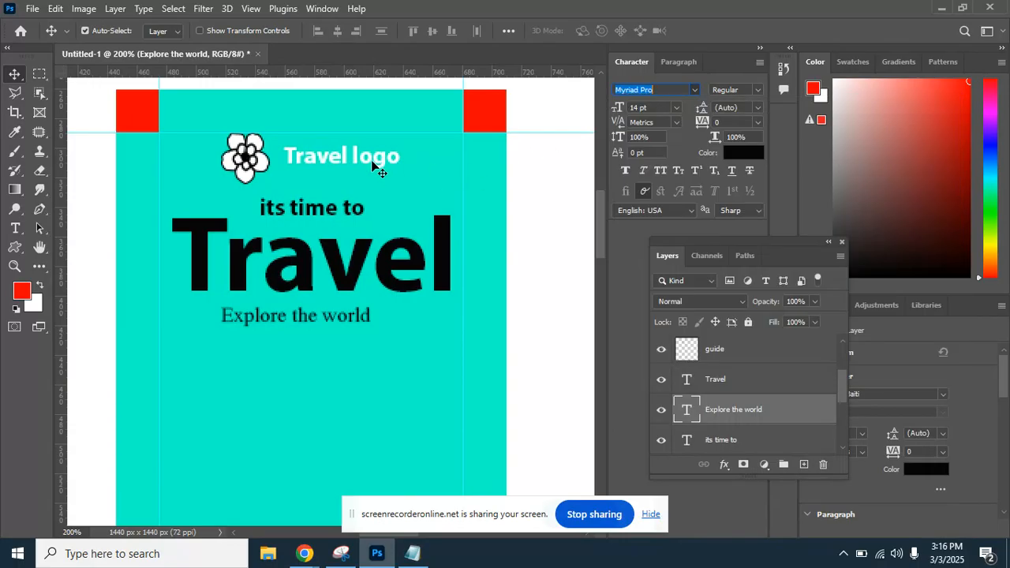
pyautogui.click(384, 150)
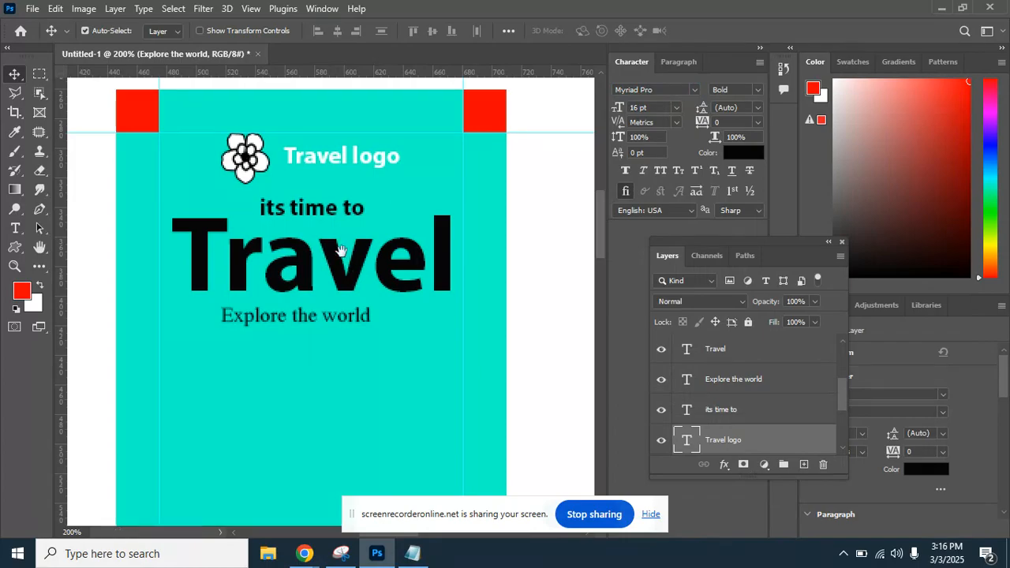
# Give the 'Explore the world' line tracking 200 and shift it left to recentre.
pyautogui.scroll(-2, 342, 209)
pyautogui.click(350, 276)
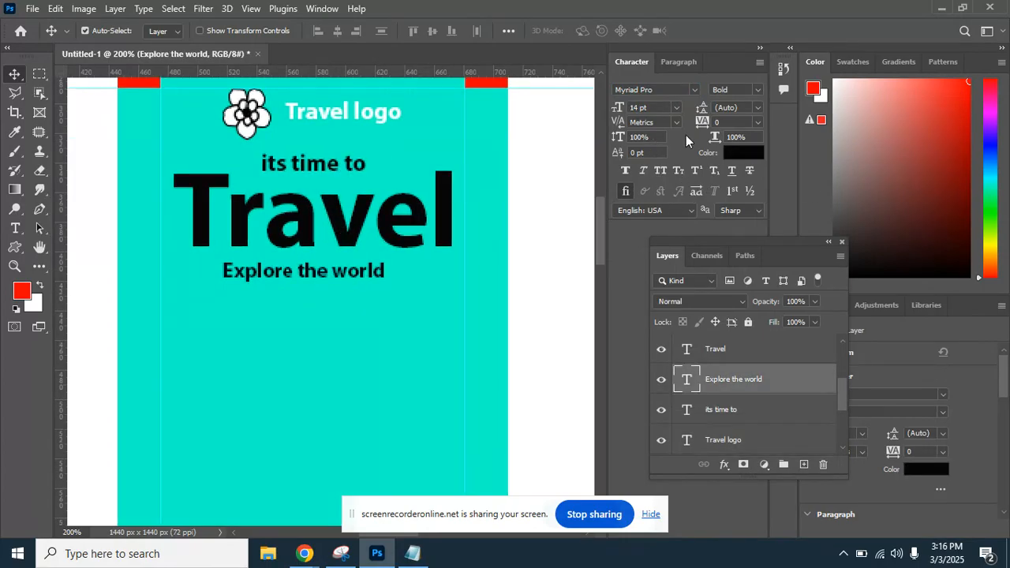
pyautogui.click(758, 122)
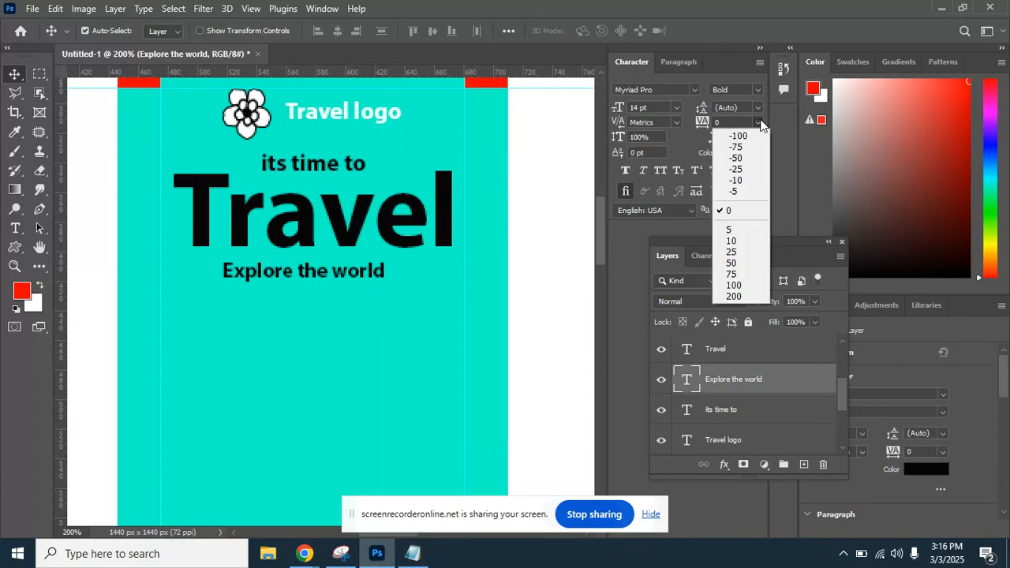
pyautogui.click(738, 297)
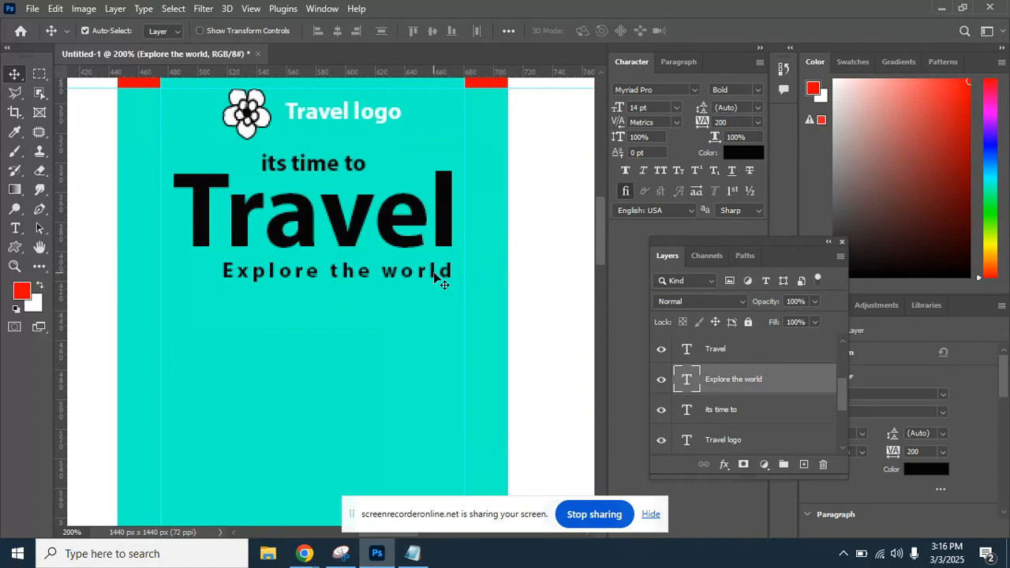
pyautogui.moveTo(444, 279); pyautogui.dragTo(423, 275)
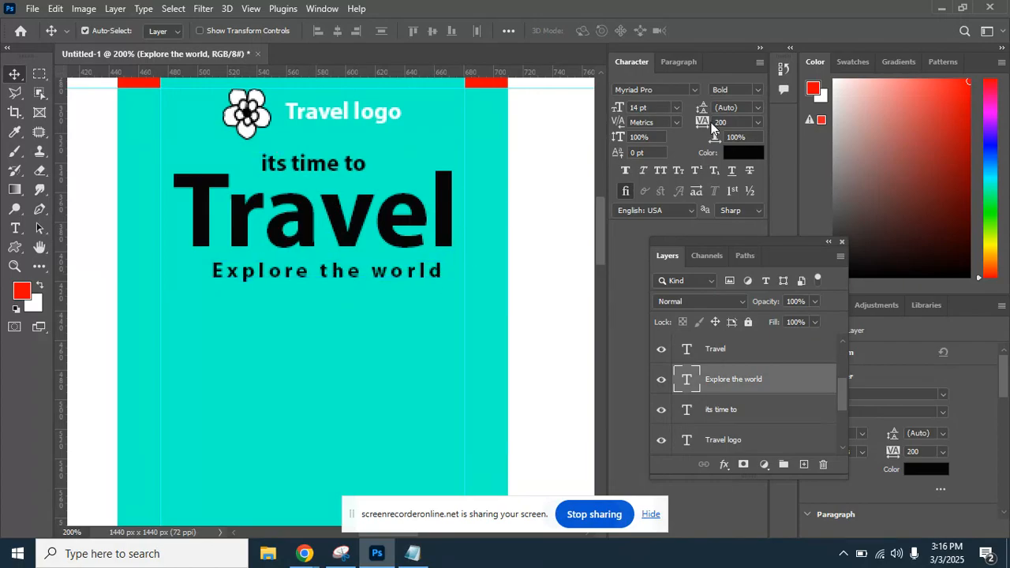
# Raise the subtitle tracking to 400, then settle on 300, re-centring it under Travel.
pyautogui.click(757, 122)
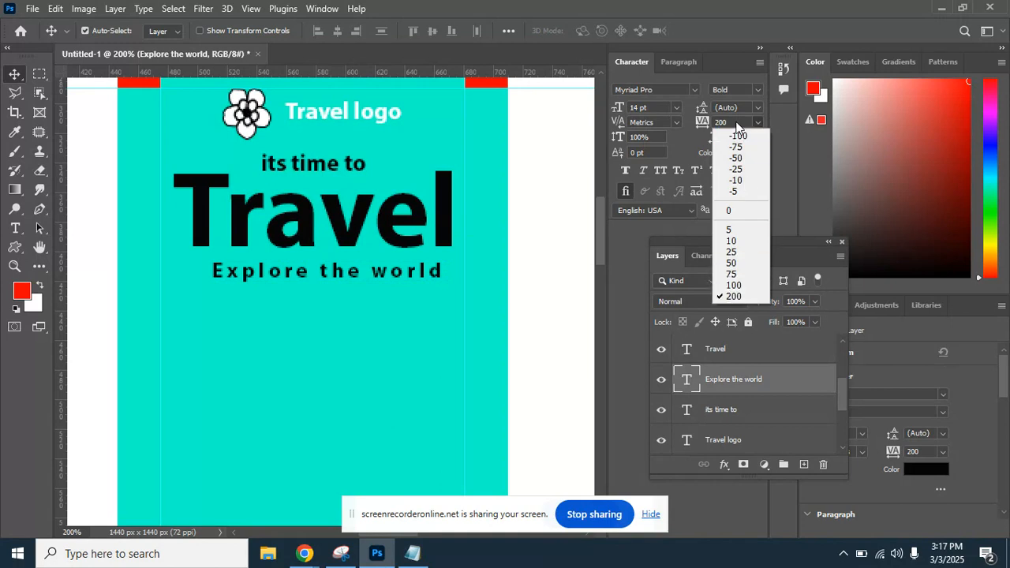
pyautogui.click(734, 123)
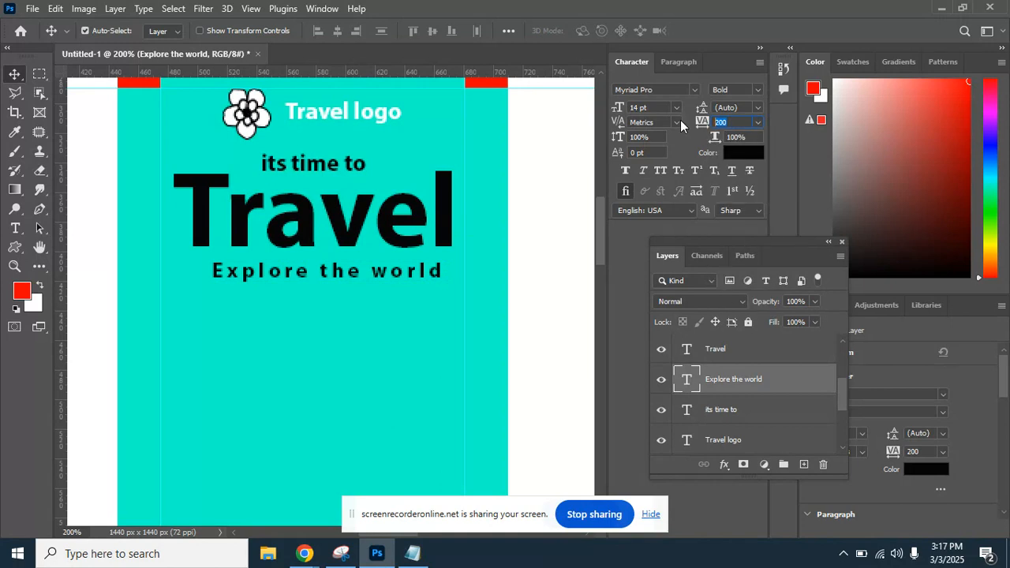
pyautogui.write('400')
pyautogui.press('Return')
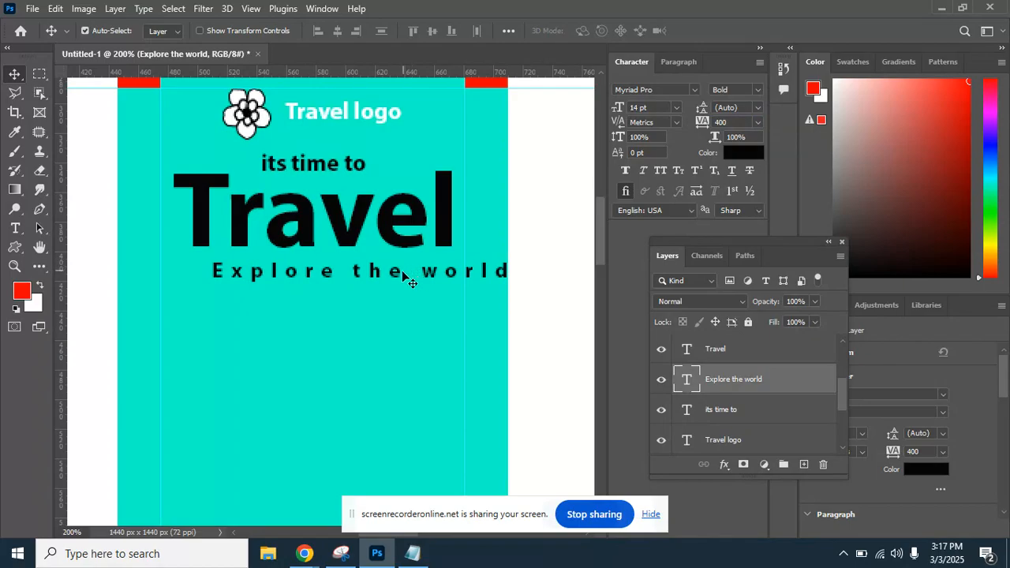
pyautogui.moveTo(390, 276); pyautogui.dragTo(350, 268)
pyautogui.click(734, 122)
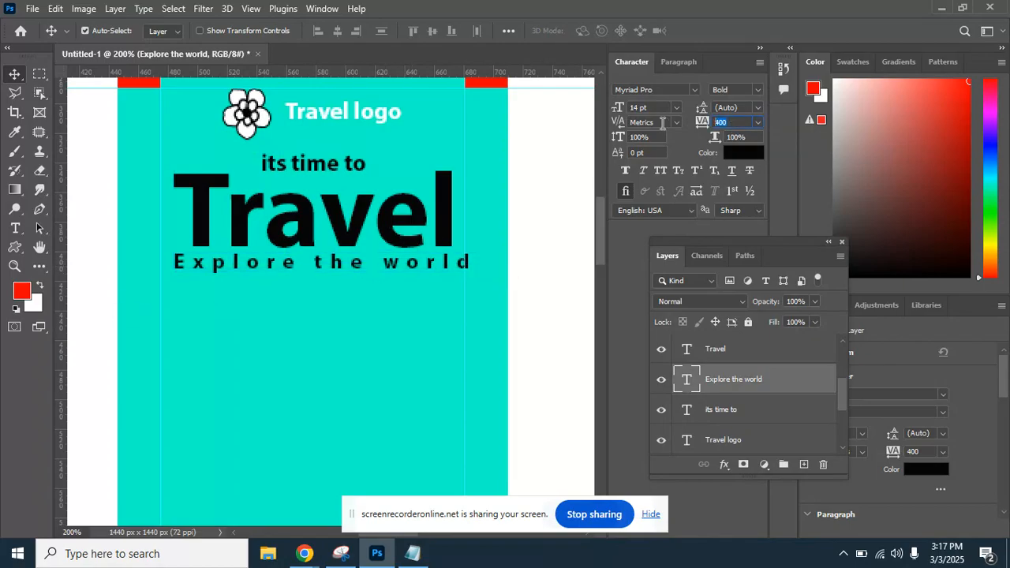
pyautogui.write('300')
pyautogui.moveTo(419, 265); pyautogui.dragTo(430, 269)
# Zoom out over the whole flyer and select the Travel headline layer.
pyautogui.hscroll(-1, 357, 233)
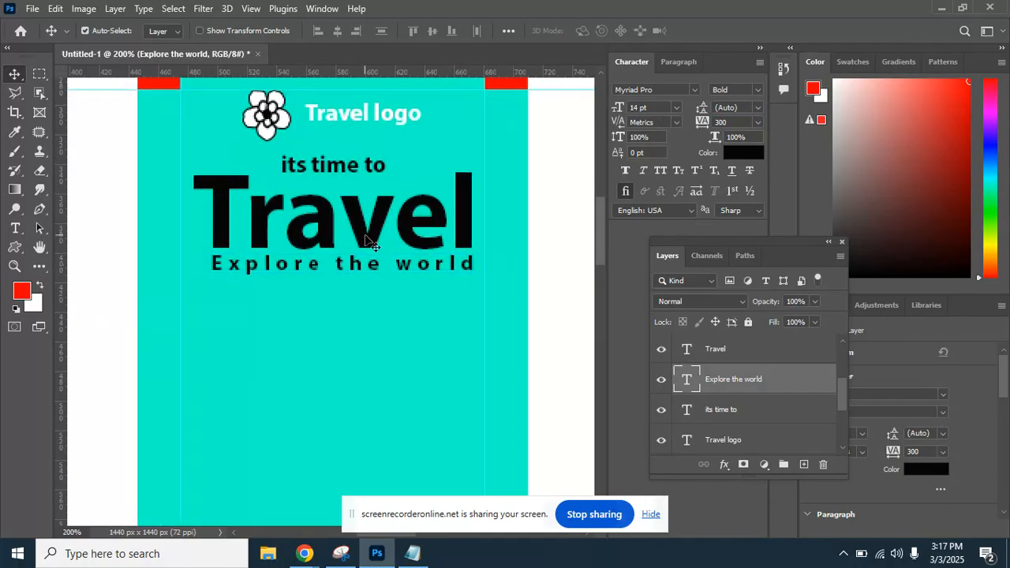
pyautogui.hotkey('ctrl', '-')
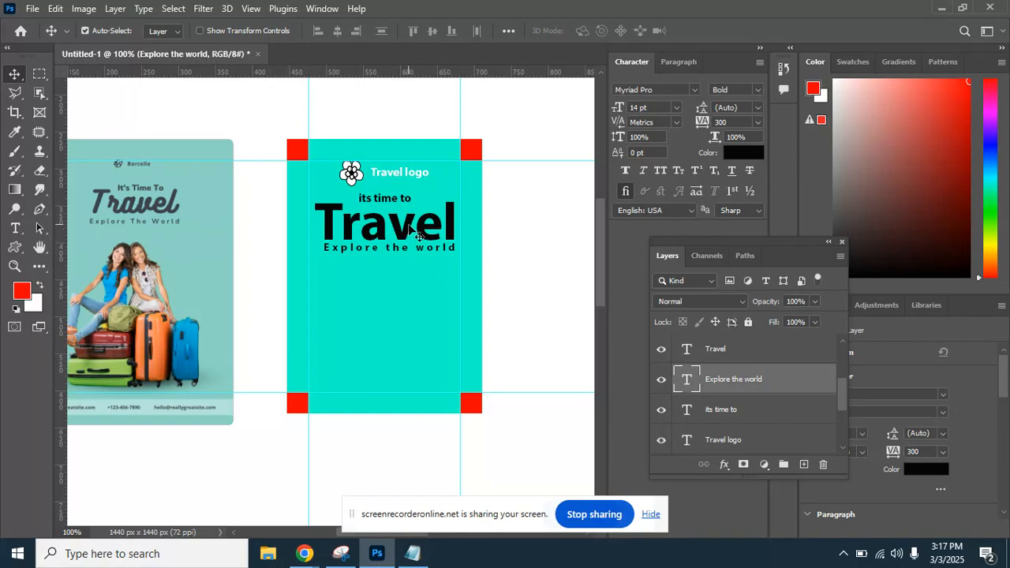
pyautogui.click(412, 230)
pyautogui.moveTo(425, 191); pyautogui.dragTo(375, 257)
pyautogui.hotkey('ctrl', '+')
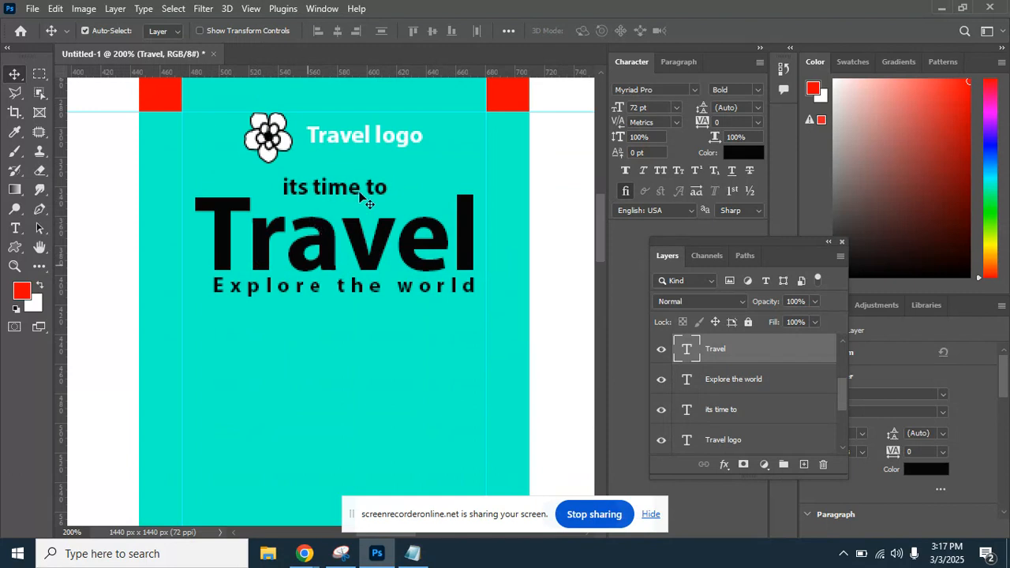
# Browse the font list and set the Travel headline to MV Boli.
pyautogui.click(674, 92)
pyautogui.scroll(5, 674, 91)
pyautogui.scroll(-2, 675, 92)
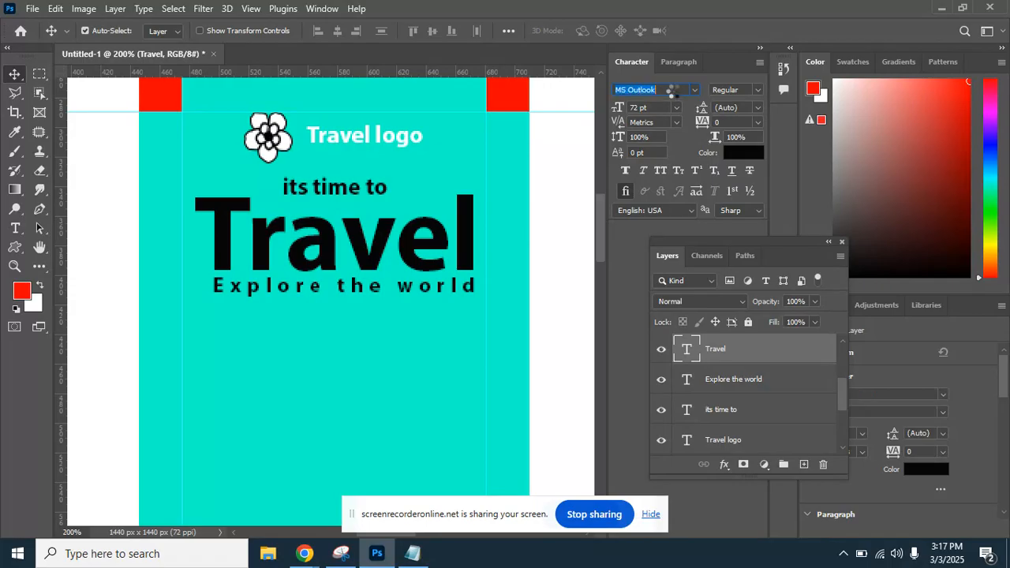
pyautogui.click(675, 92)
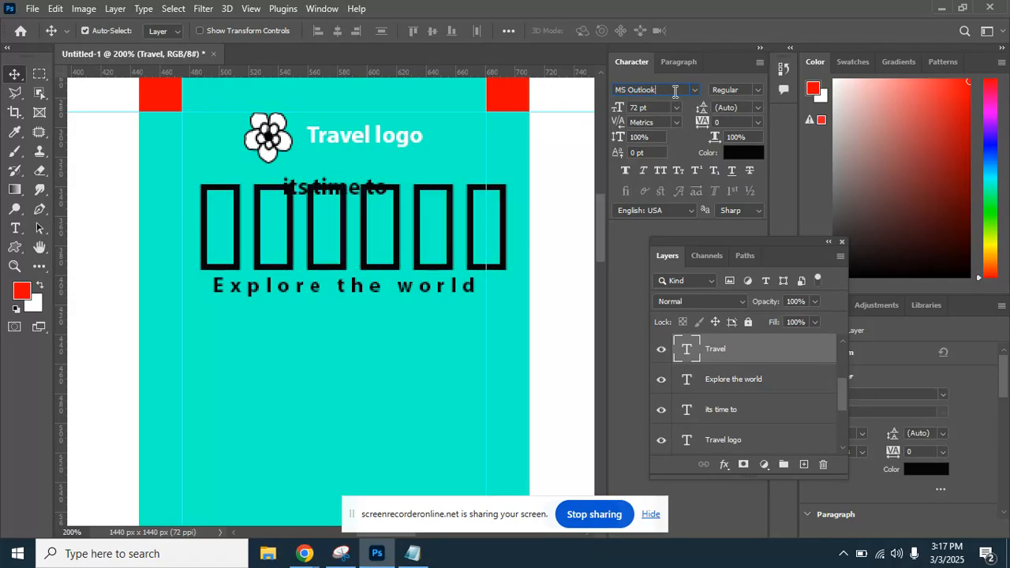
pyautogui.scroll(-1, 675, 91)
pyautogui.scroll(-1, 674, 92)
pyautogui.scroll(-1, 675, 91)
pyautogui.scroll(-1, 677, 92)
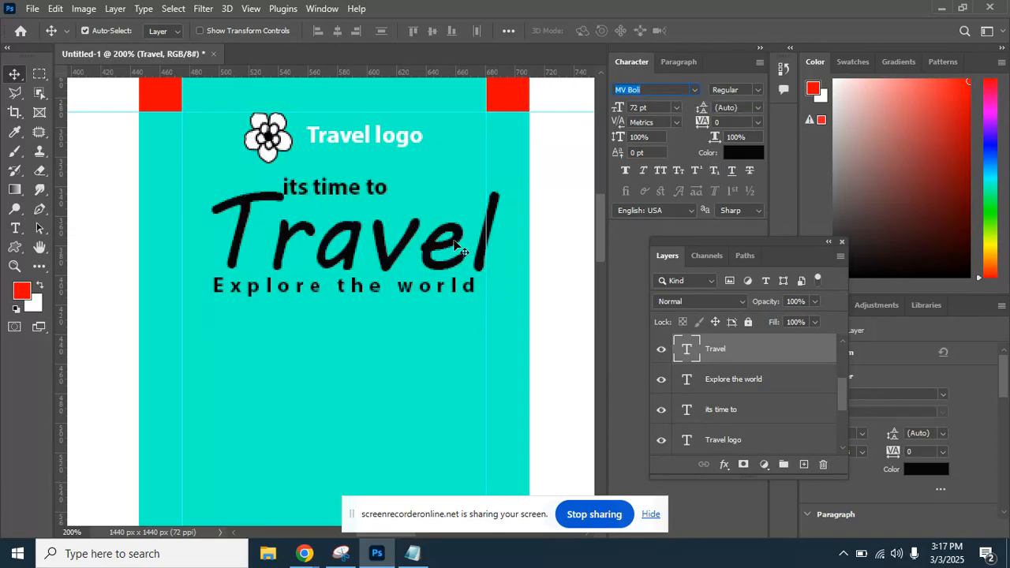
# Nudge Travel slightly left and down, then select the teal background Layer 2.
pyautogui.moveTo(445, 245); pyautogui.dragTo(426, 249)
pyautogui.click(406, 378)
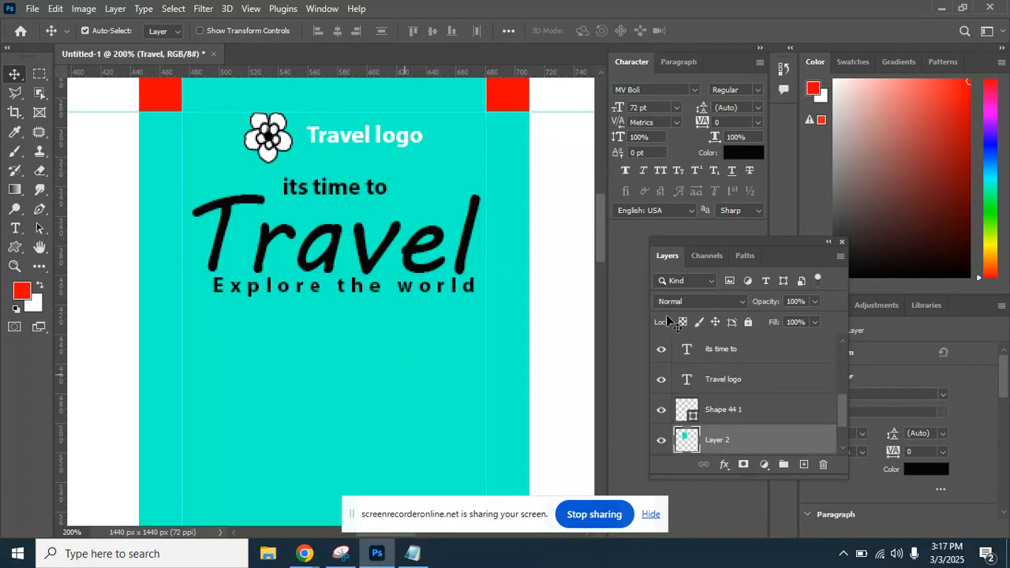
pyautogui.moveTo(396, 345); pyautogui.dragTo(421, 308)
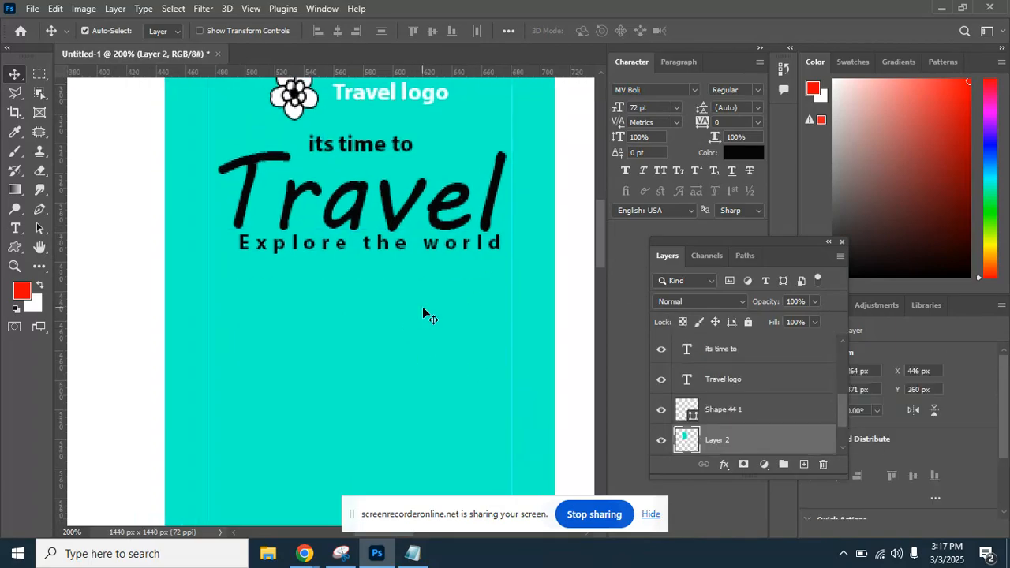
# Zoom out to 100% and pan so the whole flyer sits beside the reference poster.
pyautogui.hotkey('ctrl', '-')
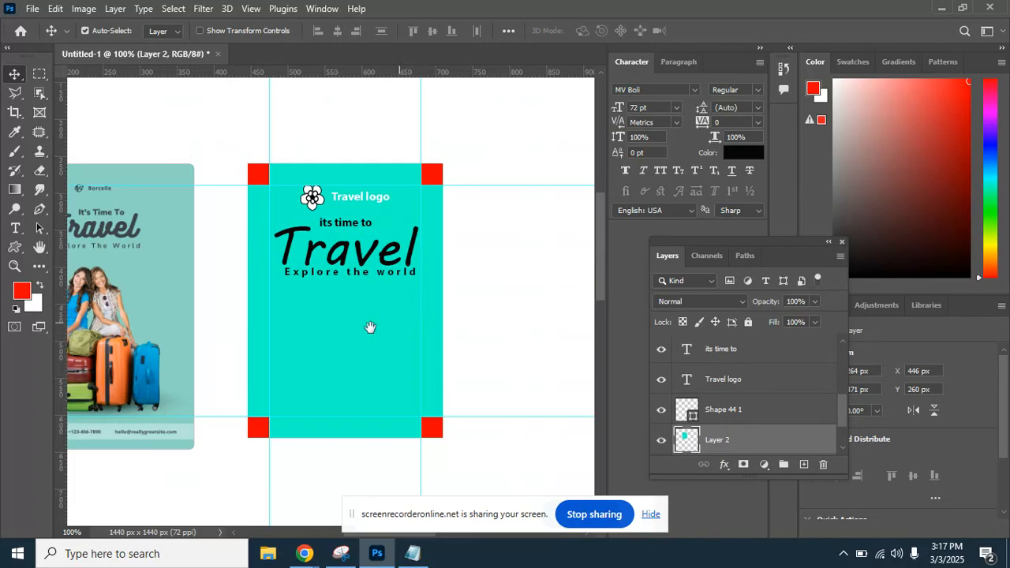
pyautogui.moveTo(367, 327); pyautogui.dragTo(387, 307)
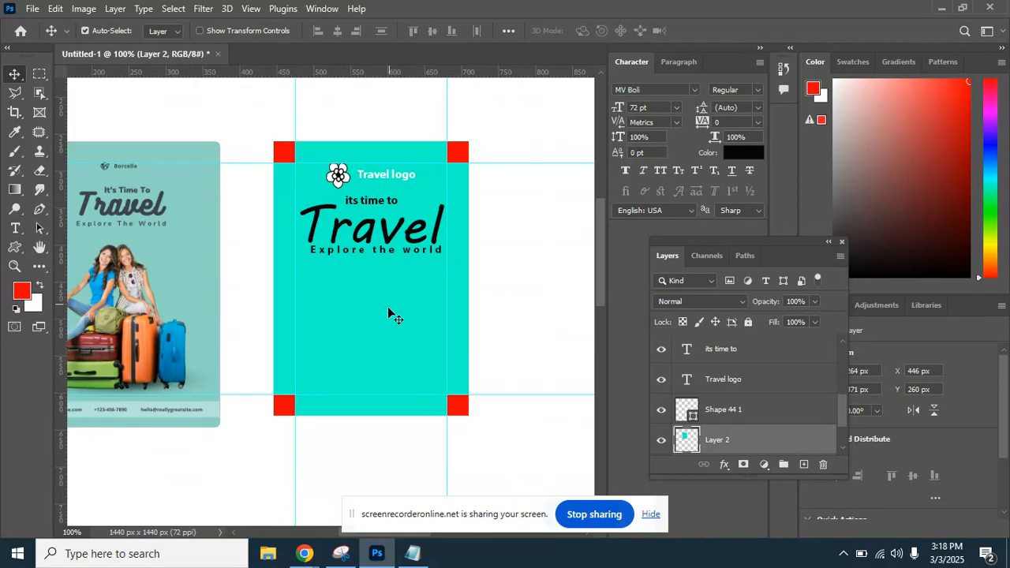
pyautogui.moveTo(345, 307); pyautogui.dragTo(359, 274)
pyautogui.click(32, 8)
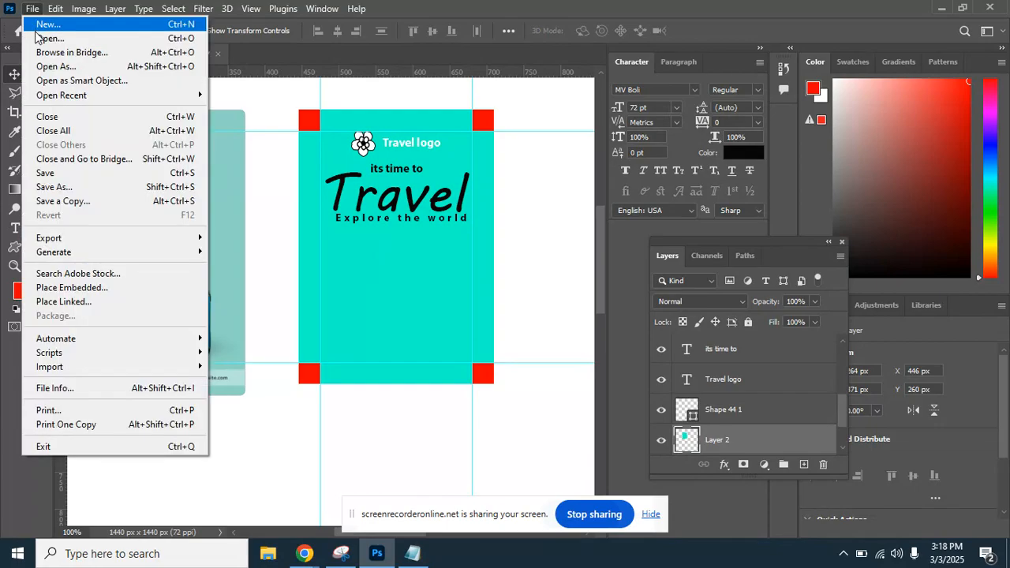
# Choose File > Open to show the blending folder's contents.
pyautogui.click(45, 40)
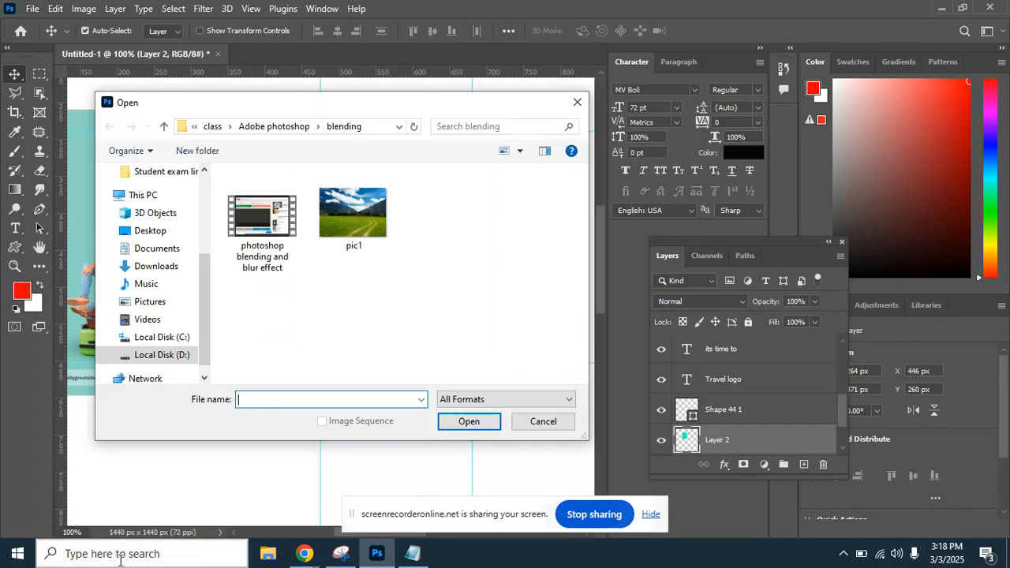
pyautogui.click(303, 554)
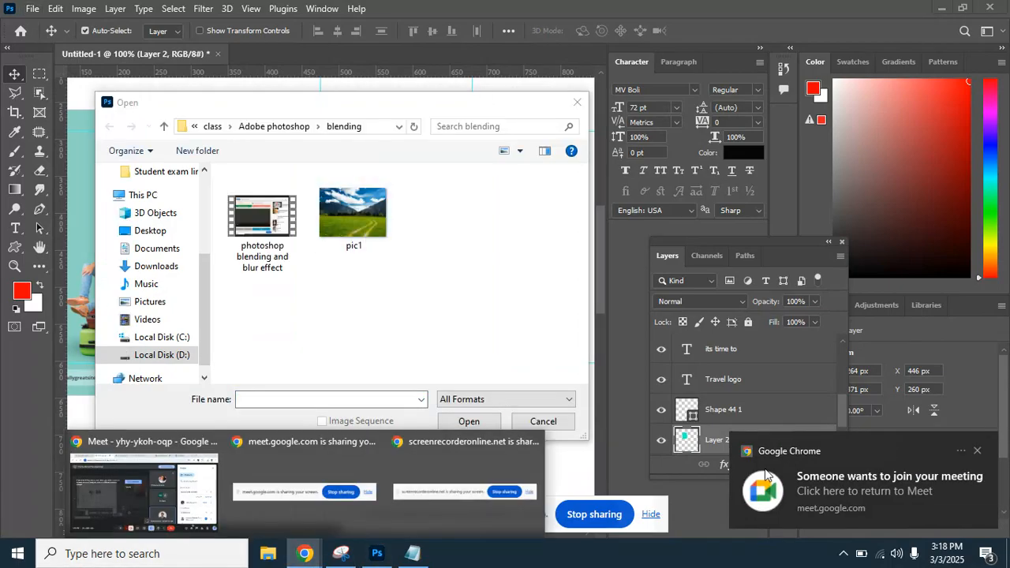
# Admit the waiting participant into the Google Meet call and return to Photoshop's Open dialog.
pyautogui.click(829, 468)
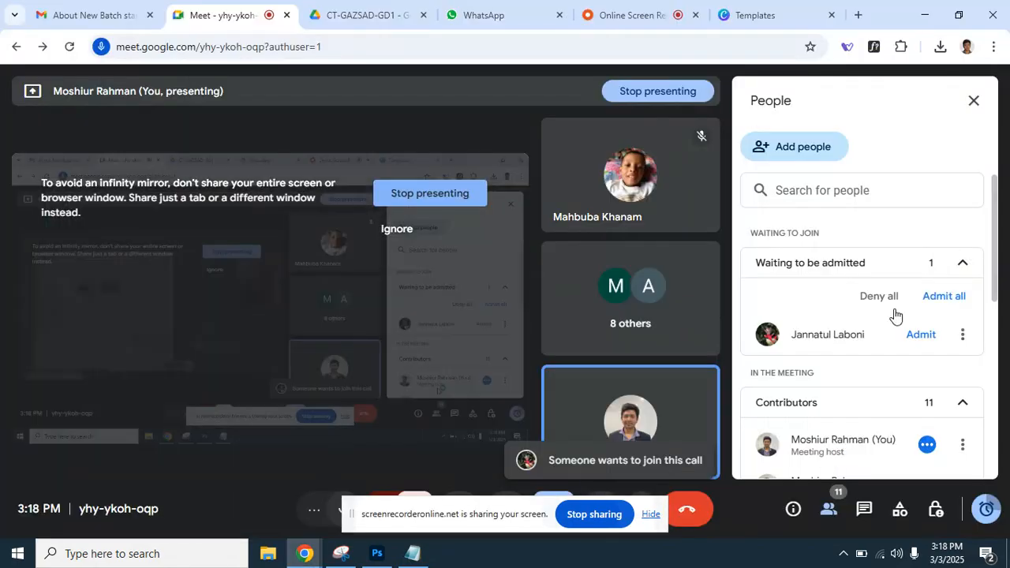
pyautogui.click(937, 293)
pyautogui.click(582, 341)
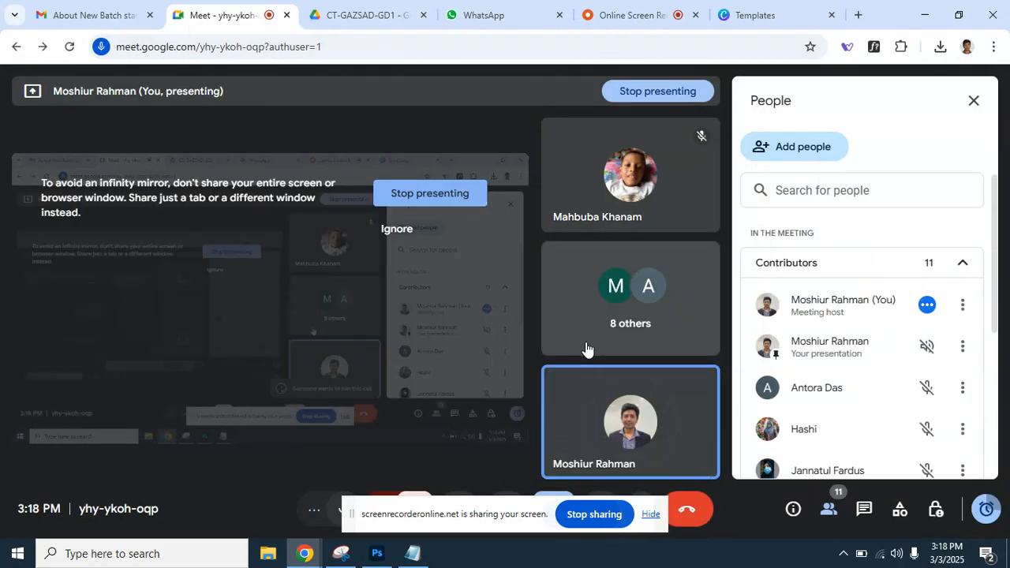
pyautogui.click(377, 553)
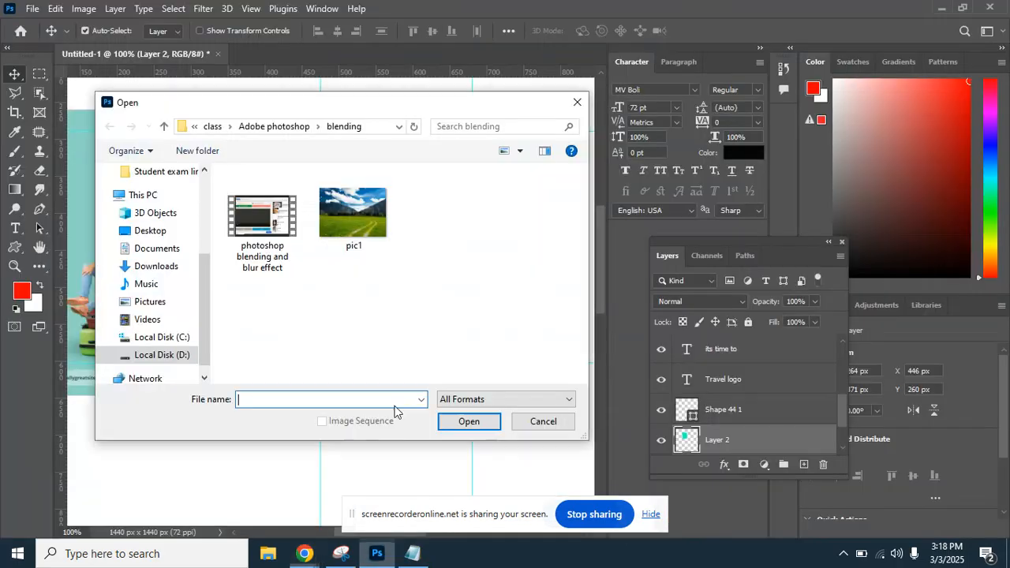
# Navigate from the Adobe photoshop folder into class 9 and open the travel image.
pyautogui.click(302, 128)
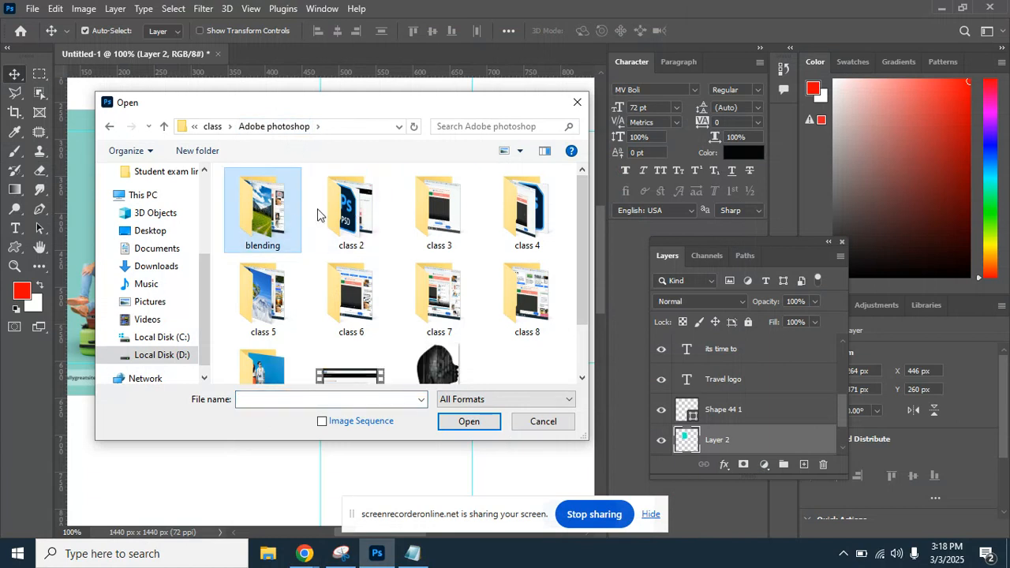
pyautogui.click(530, 309)
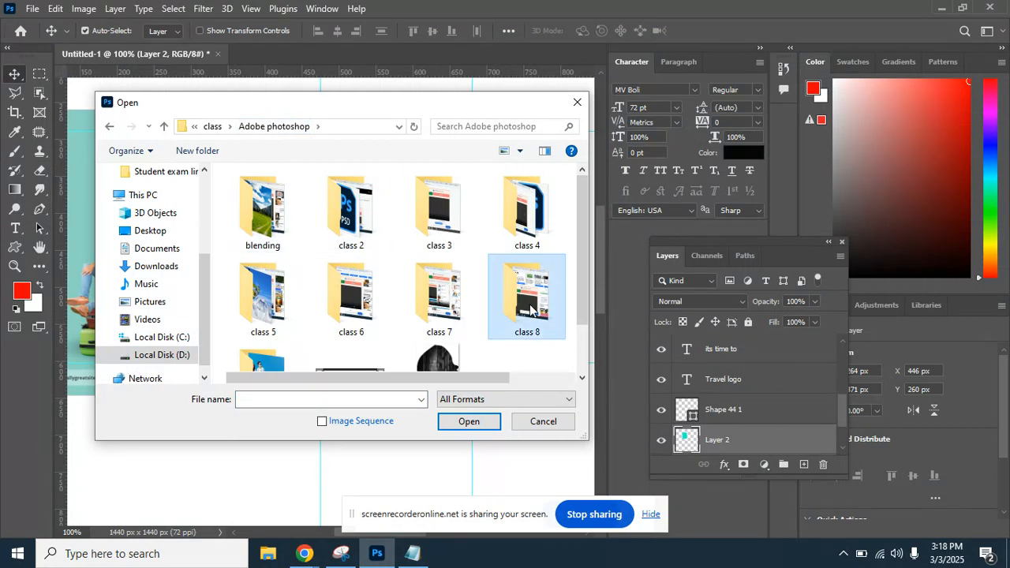
pyautogui.doubleClick(530, 310)
pyautogui.click(111, 127)
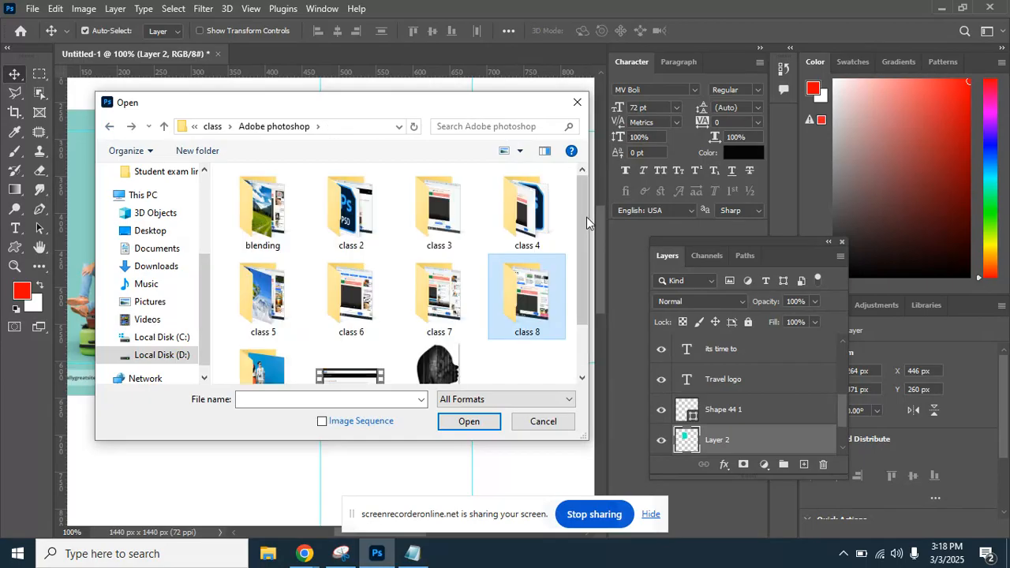
pyautogui.moveTo(586, 217); pyautogui.dragTo(577, 267)
pyautogui.click(251, 316)
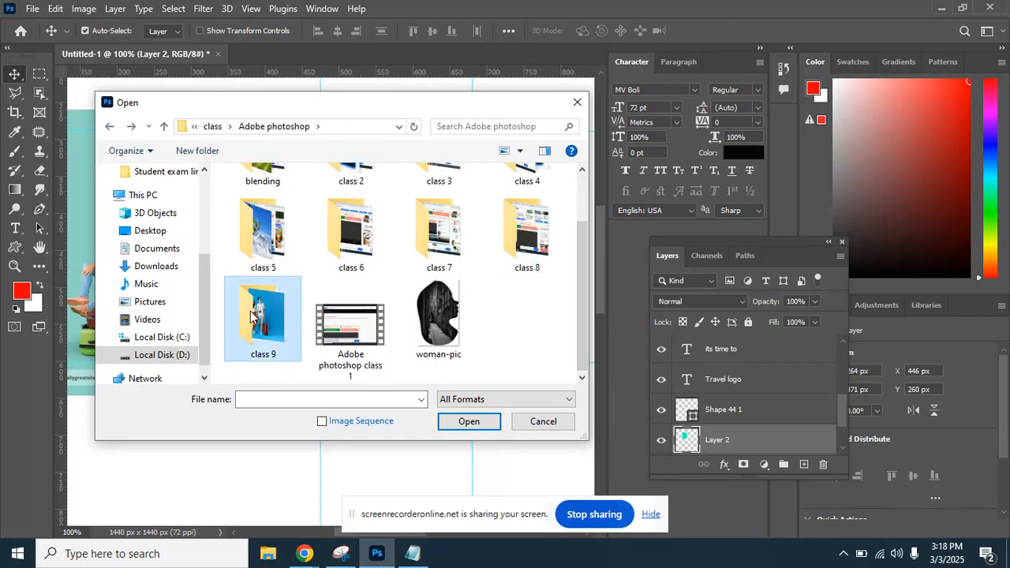
pyautogui.doubleClick(251, 316)
pyautogui.click(269, 229)
pyautogui.doubleClick(268, 229)
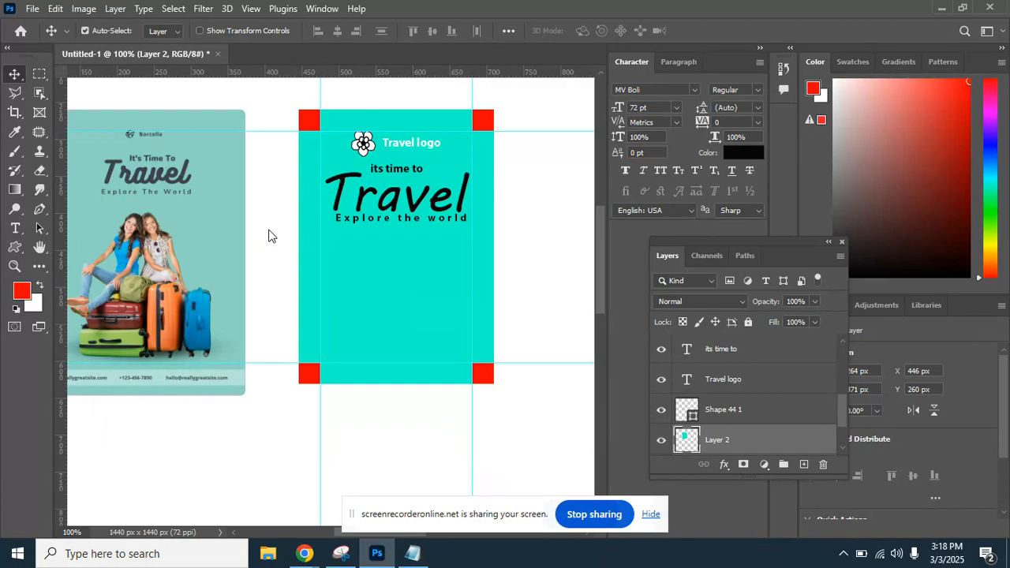
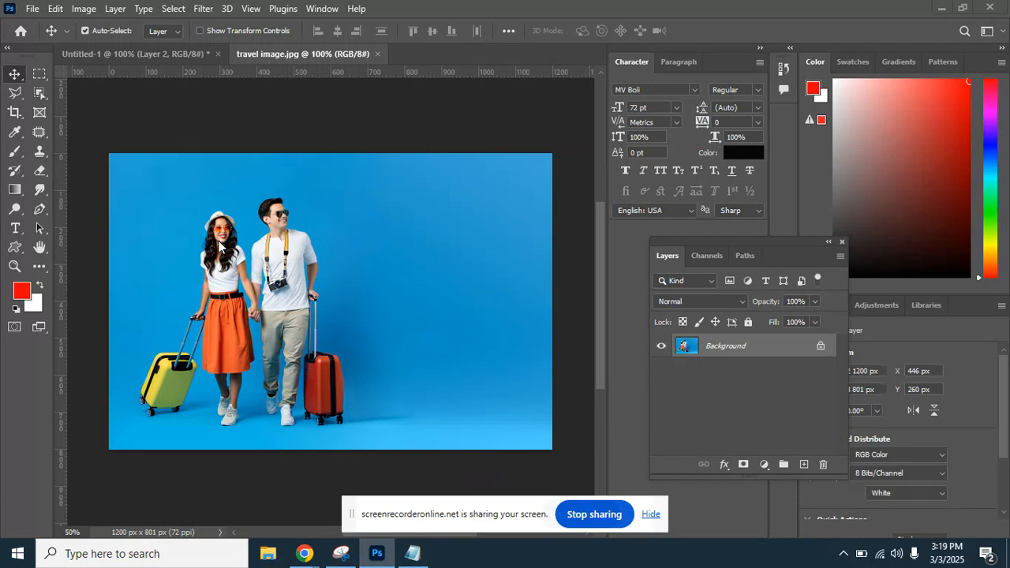
# Switch between Chrome and Photoshop, ending on the Google Meet browser window.
pyautogui.click(306, 553)
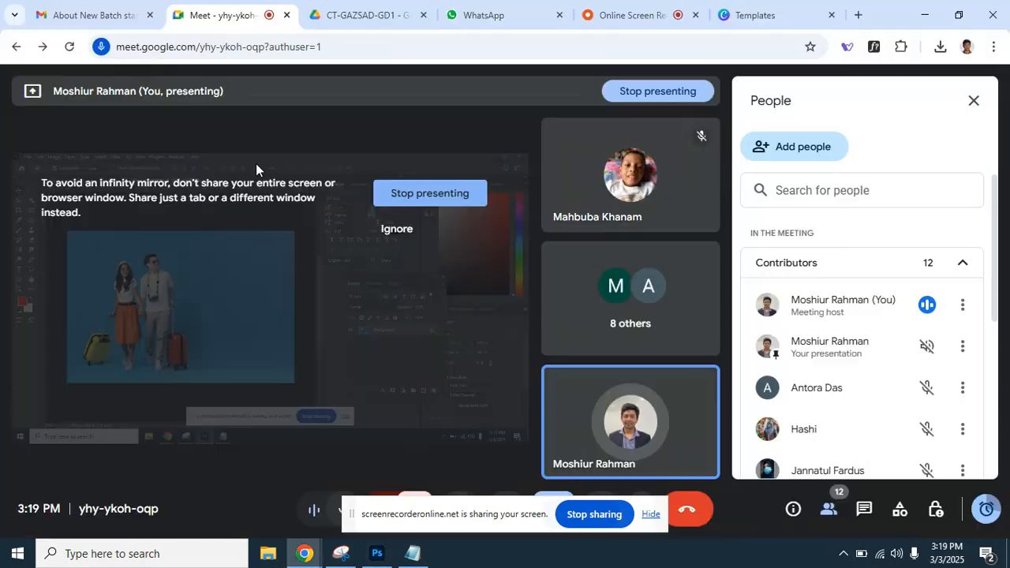
pyautogui.click(305, 553)
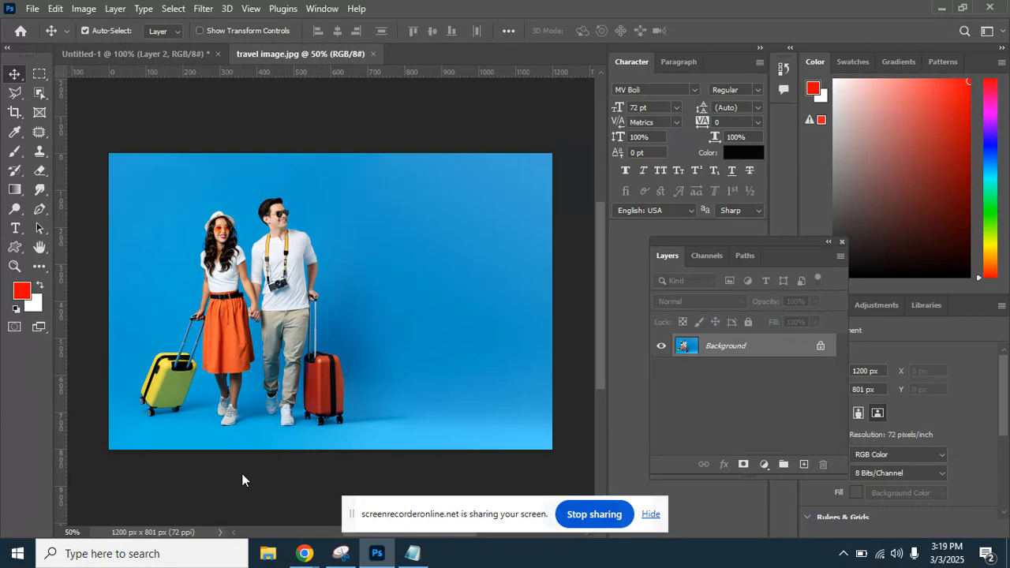
pyautogui.hotkey('alt', 'Tab')
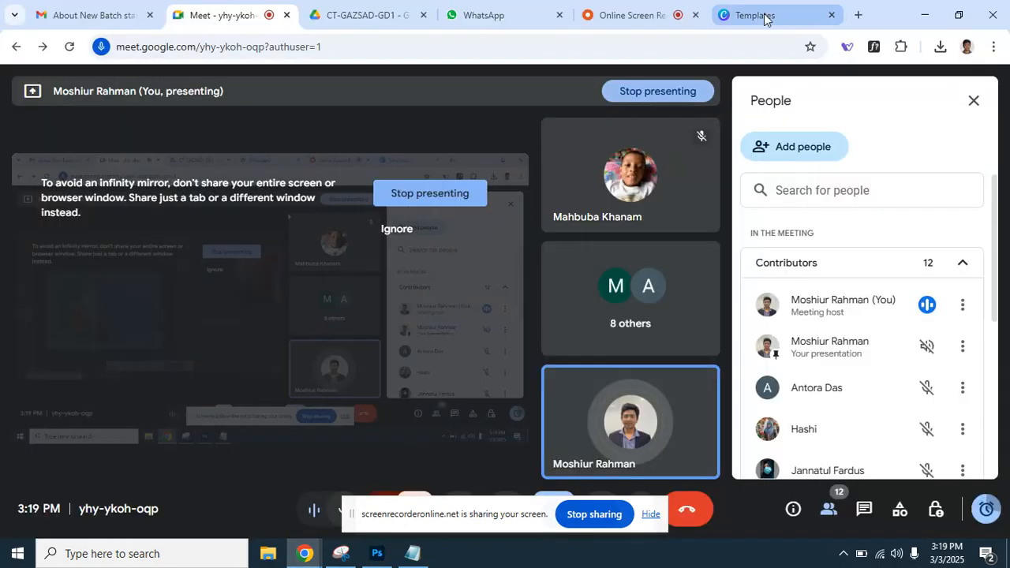
# Load the remove.bg site in a new browser tab.
pyautogui.click(857, 15)
pyautogui.write('r')
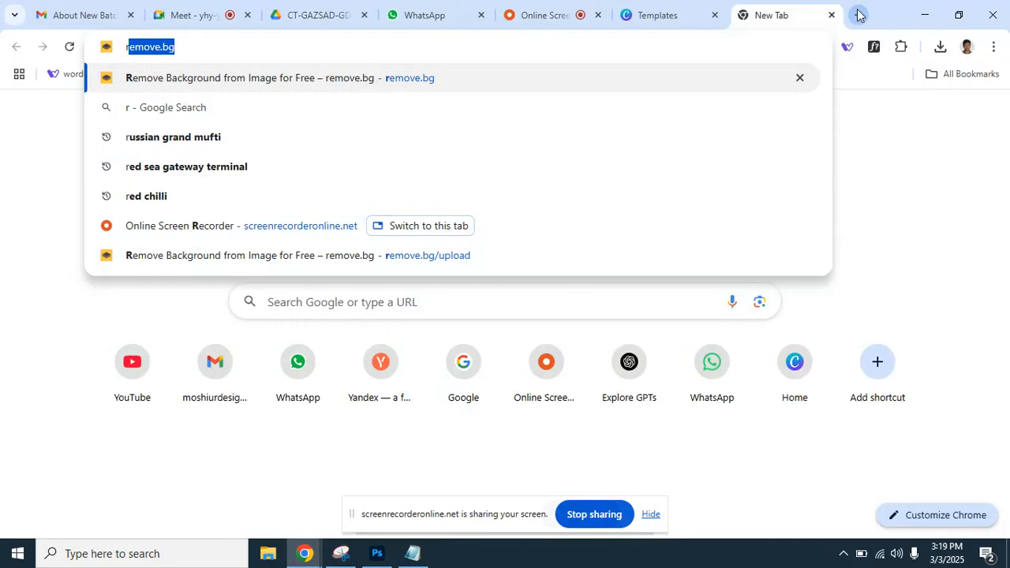
pyautogui.write('e')
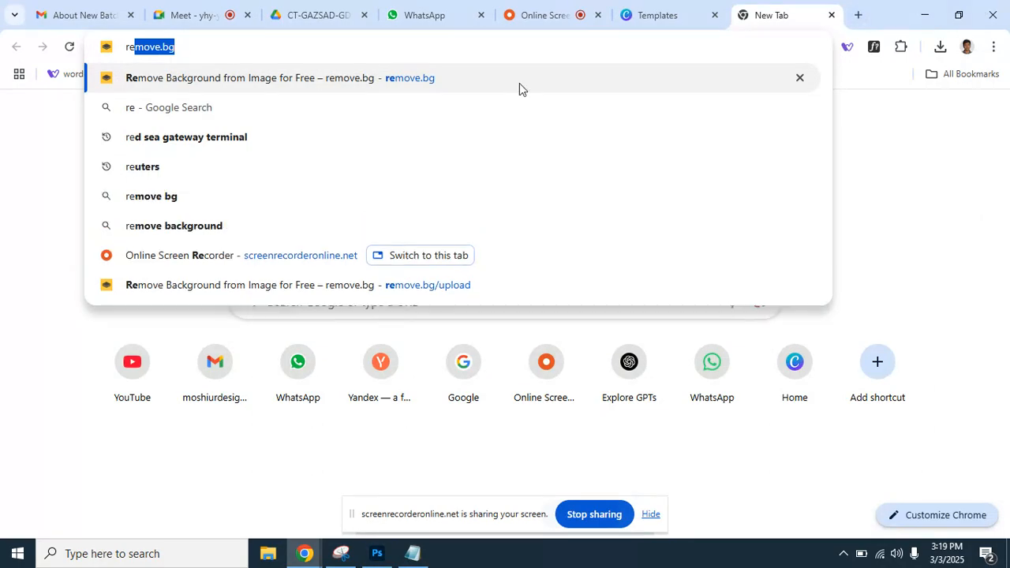
pyautogui.press('Return')
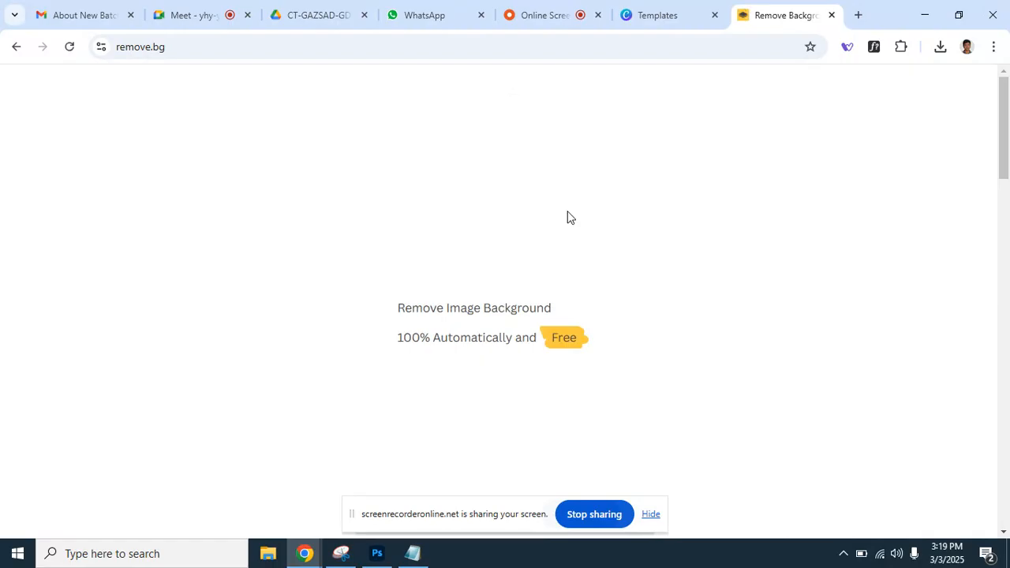
# Upload travel image from class > Adobe photoshop > class 9 to remove.bg.
pyautogui.click(697, 383)
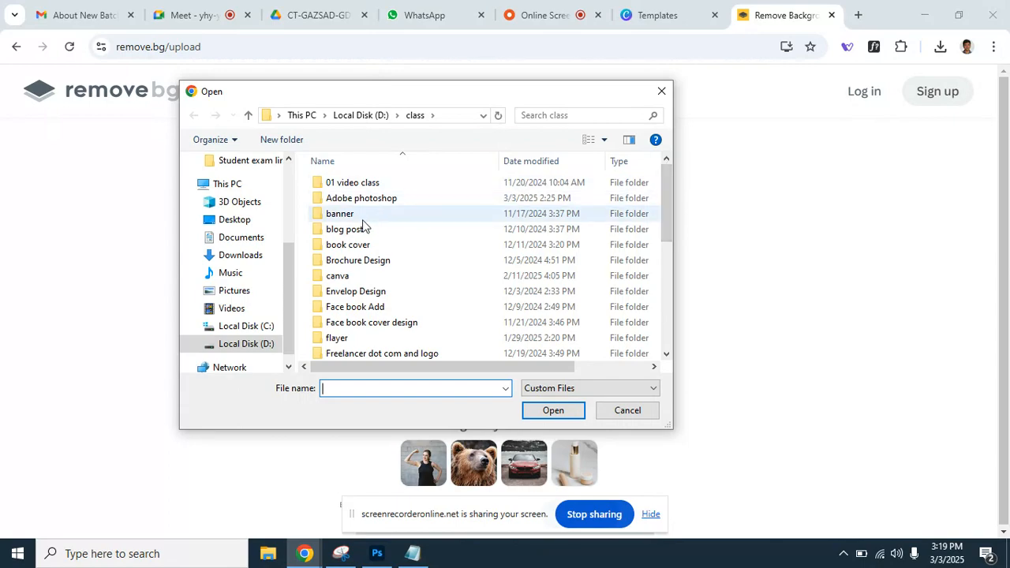
pyautogui.click(380, 261)
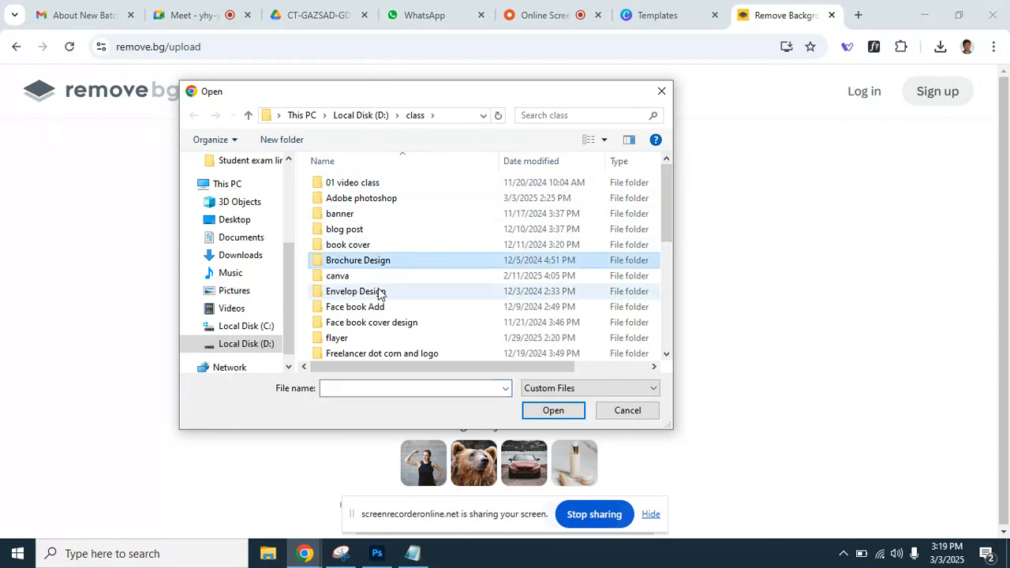
pyautogui.scroll(-6, 397, 307)
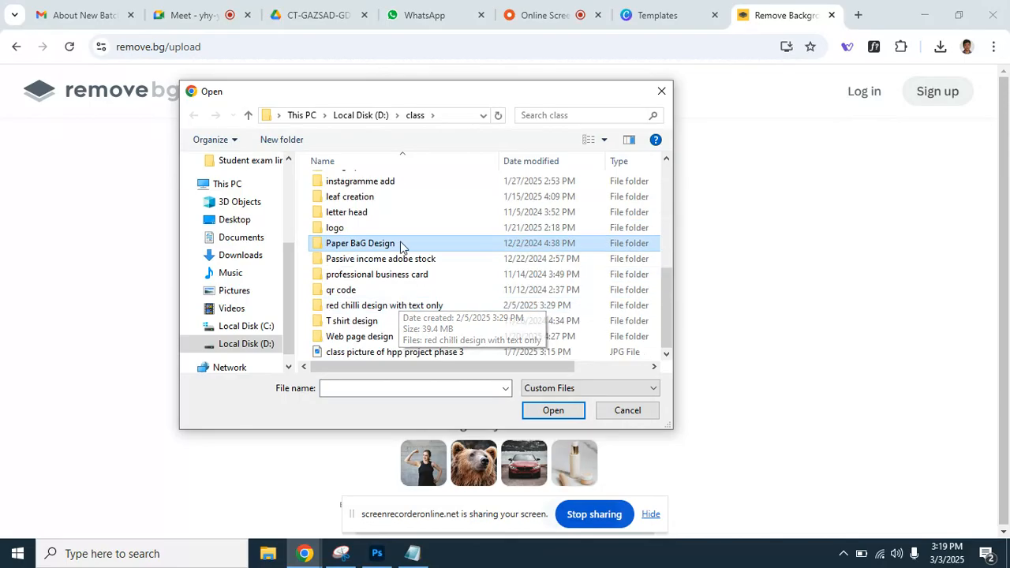
pyautogui.click(402, 244)
pyautogui.moveTo(670, 286); pyautogui.dragTo(681, 176)
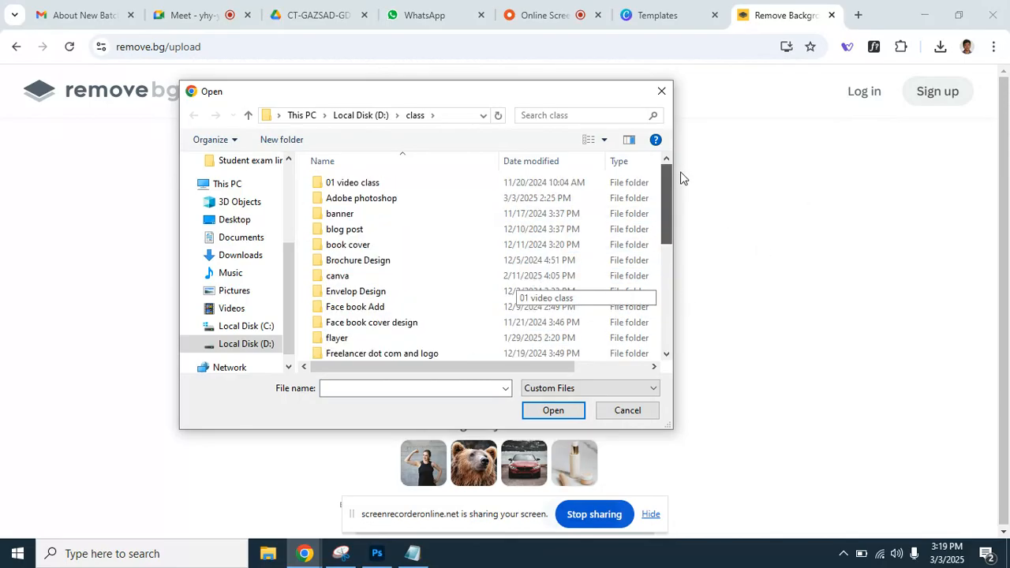
pyautogui.doubleClick(407, 199)
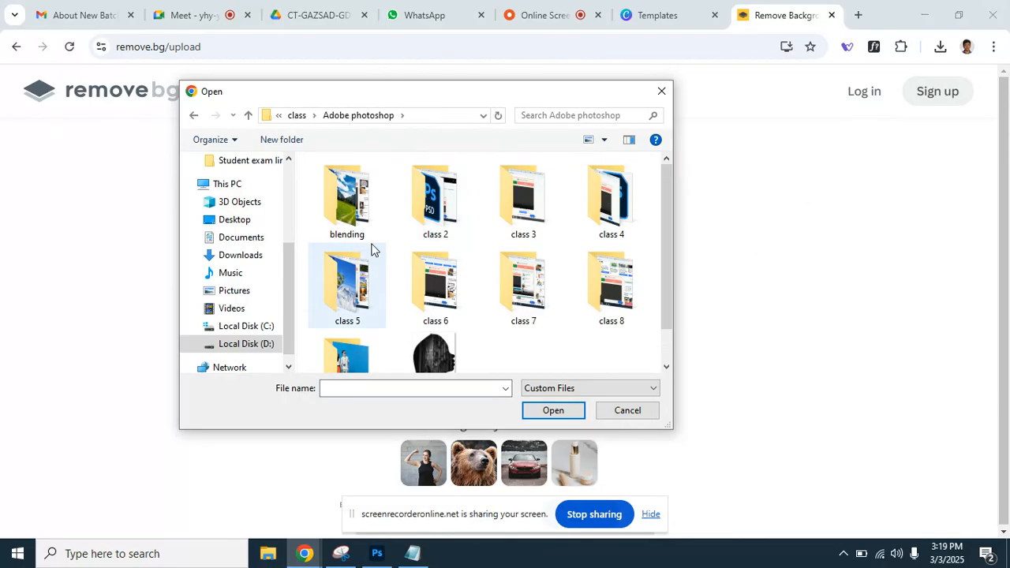
pyautogui.moveTo(670, 216); pyautogui.dragTo(662, 304)
pyautogui.click(348, 320)
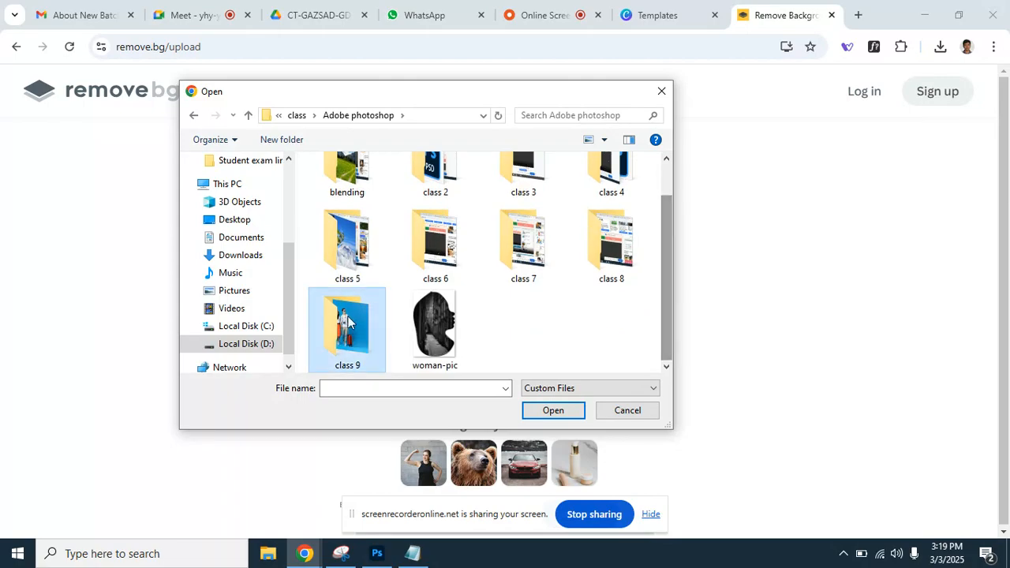
pyautogui.doubleClick(347, 319)
pyautogui.doubleClick(361, 207)
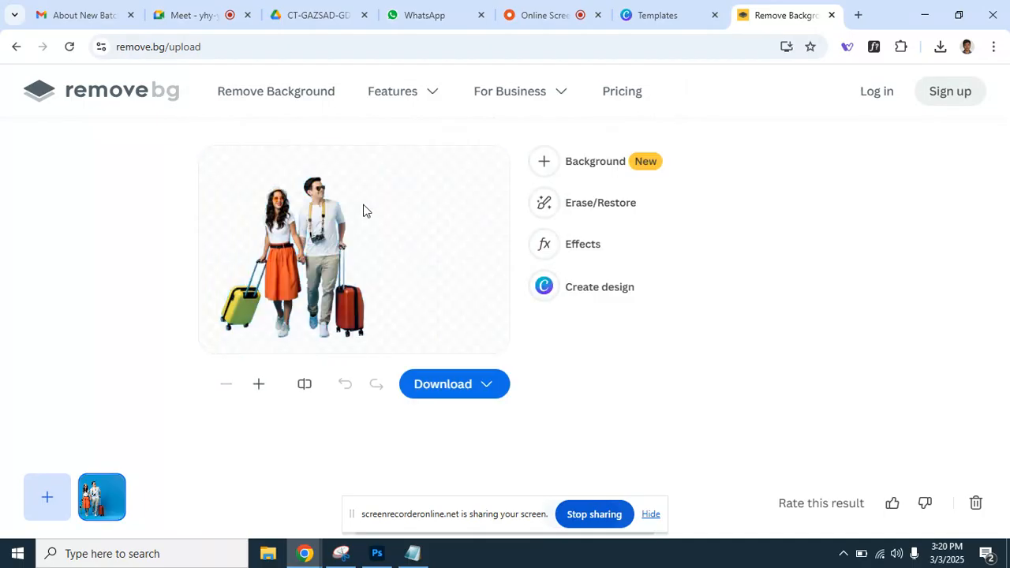
# Download the preview cut-out as travel_image-removebg-preview.png and locate it in Downloads.
pyautogui.click(450, 388)
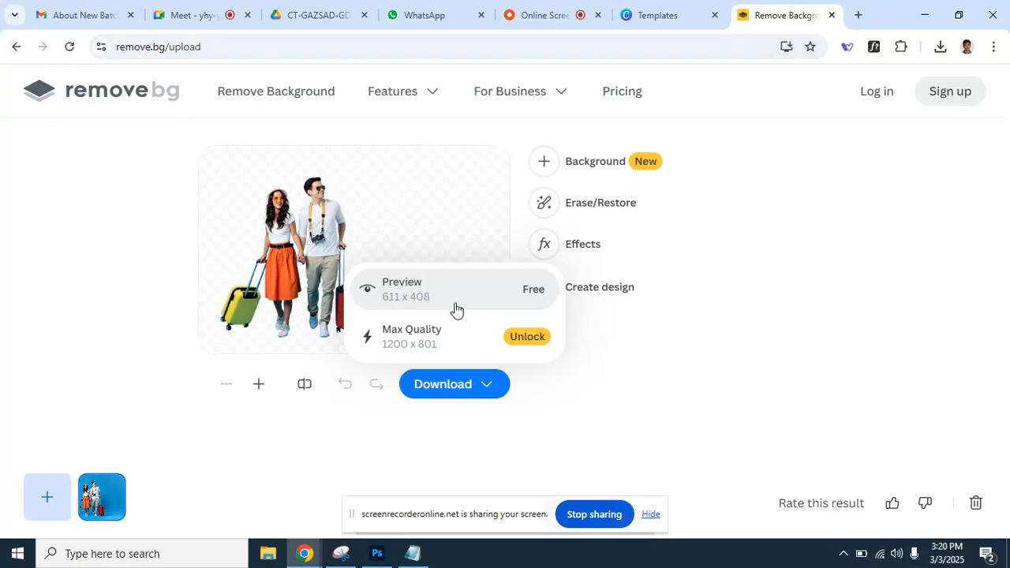
pyautogui.click(499, 302)
pyautogui.click(940, 46)
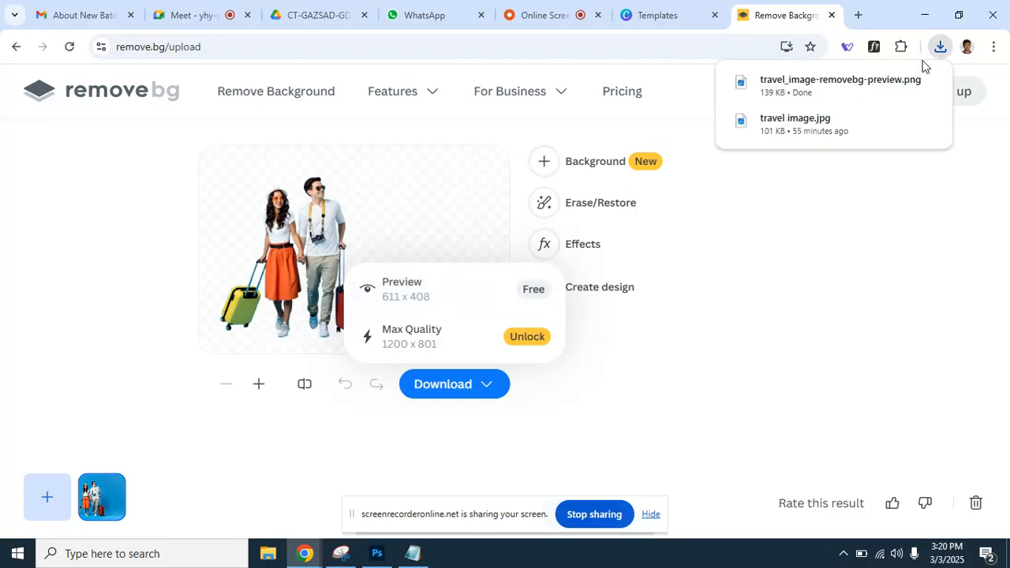
pyautogui.moveTo(904, 87)
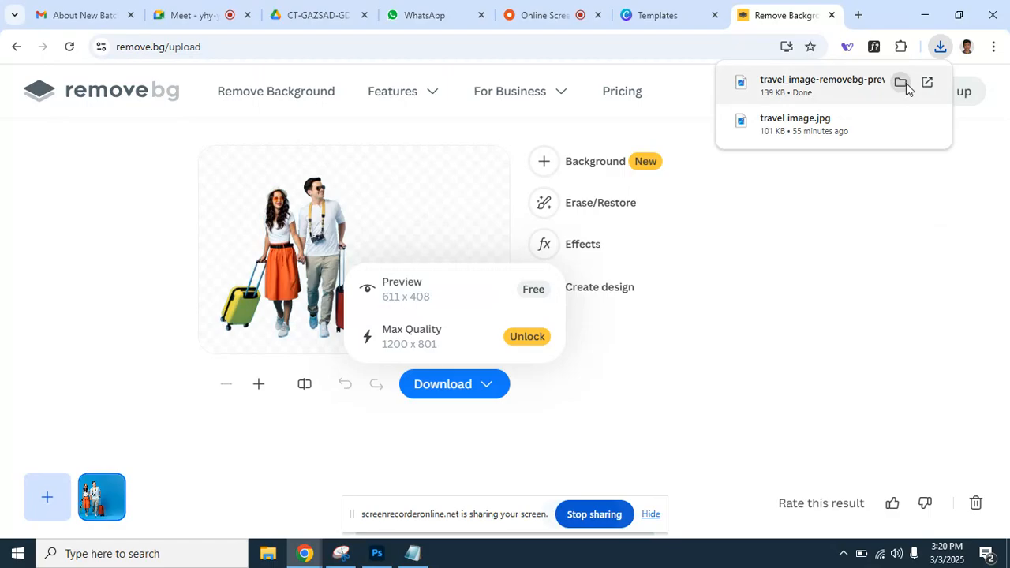
pyautogui.click(908, 98)
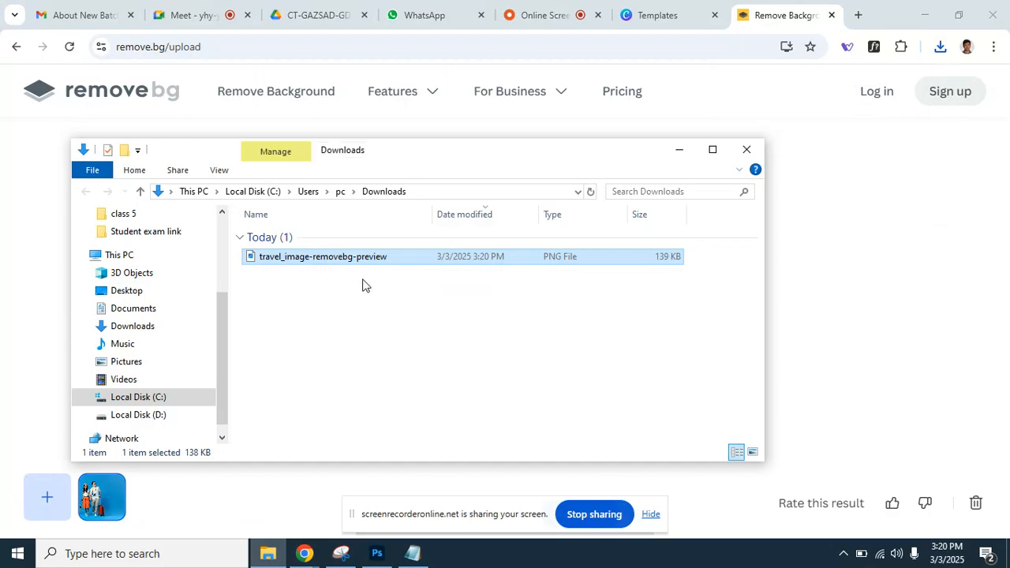
pyautogui.moveTo(466, 306); pyautogui.dragTo(267, 250)
pyautogui.click(372, 555)
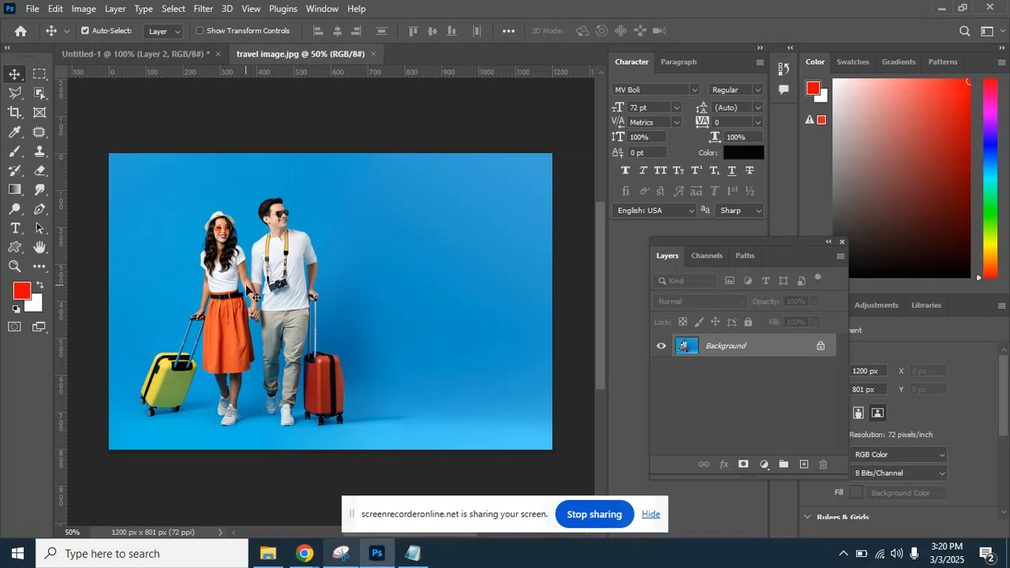
# Close travel image.jpg and open travel_image-removebg-preview.png from the class 9 folder.
pyautogui.click(370, 54)
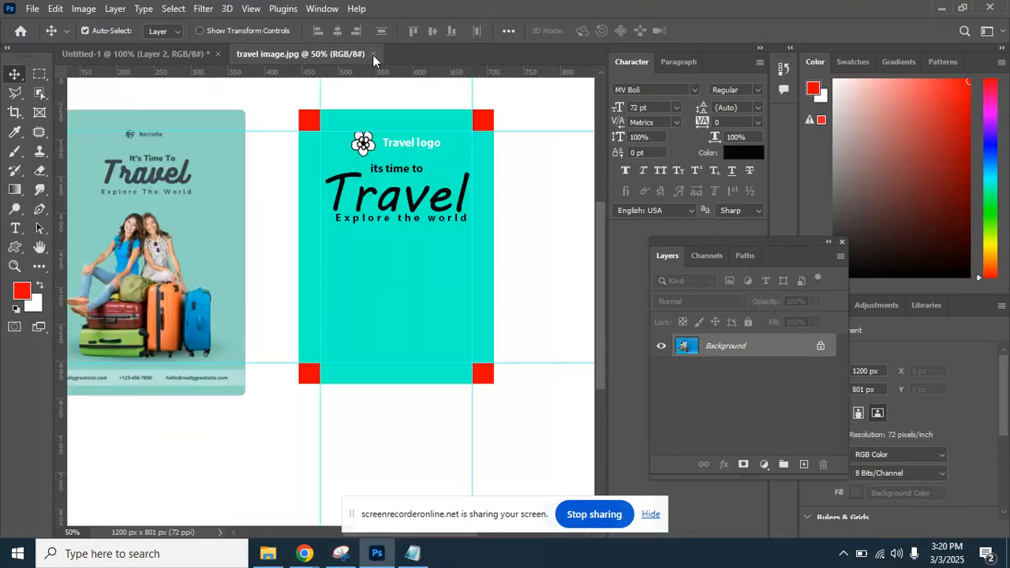
pyautogui.click(35, 11)
pyautogui.click(41, 36)
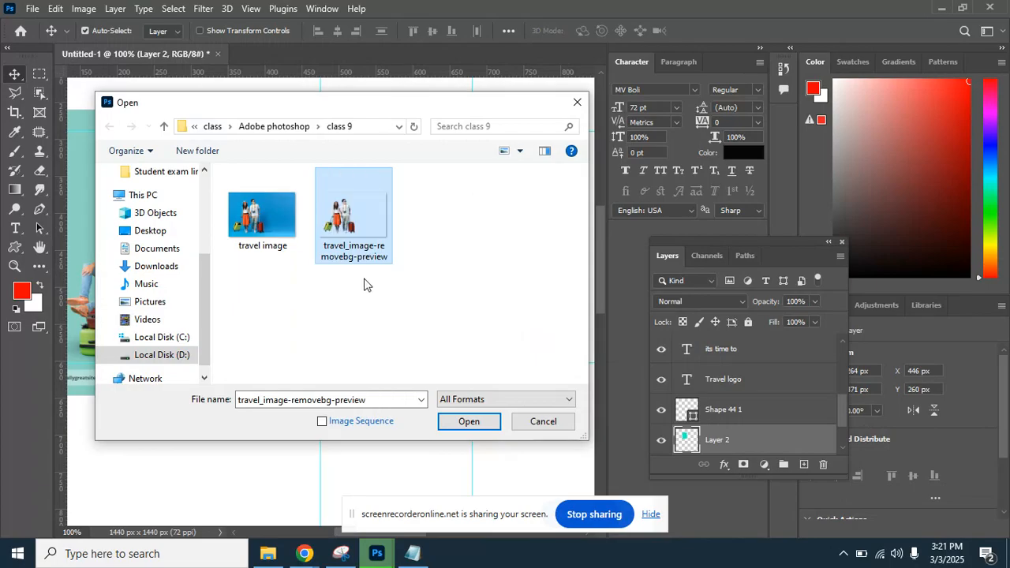
pyautogui.click(473, 422)
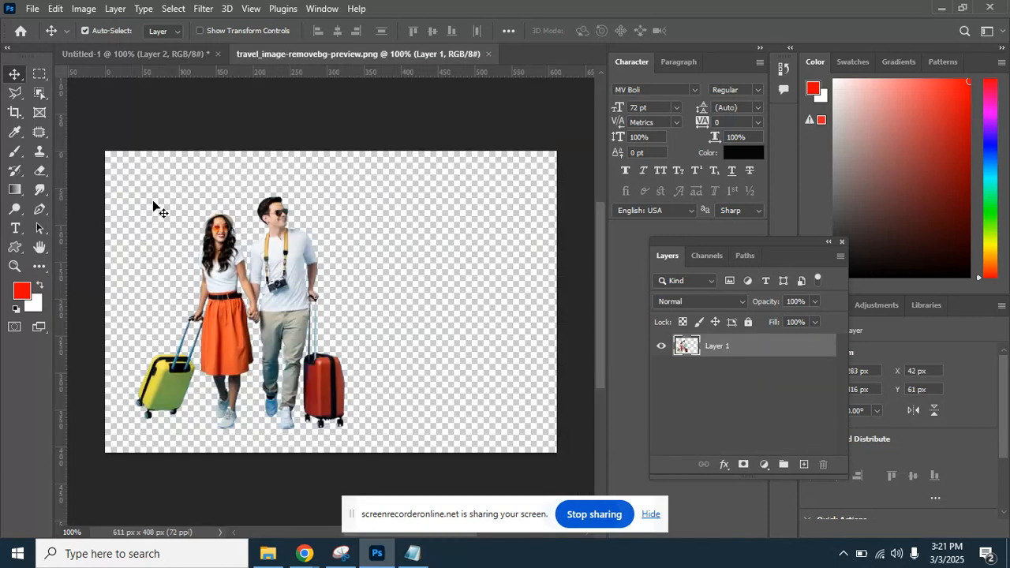
# Paste the cut-out couple into the flyer and move it onto the teal panel.
pyautogui.click(36, 76)
pyautogui.click(113, 152)
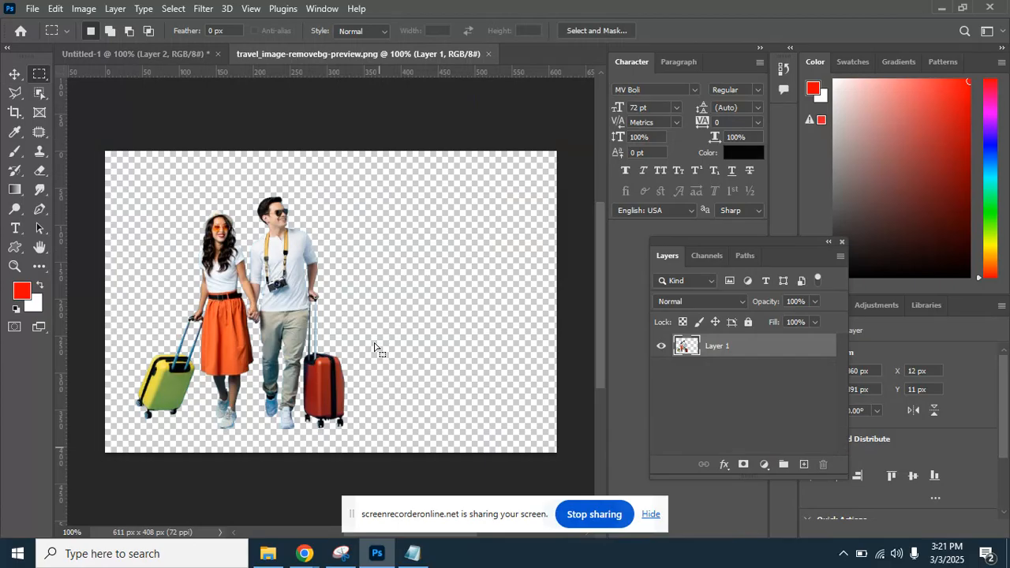
pyautogui.click(184, 55)
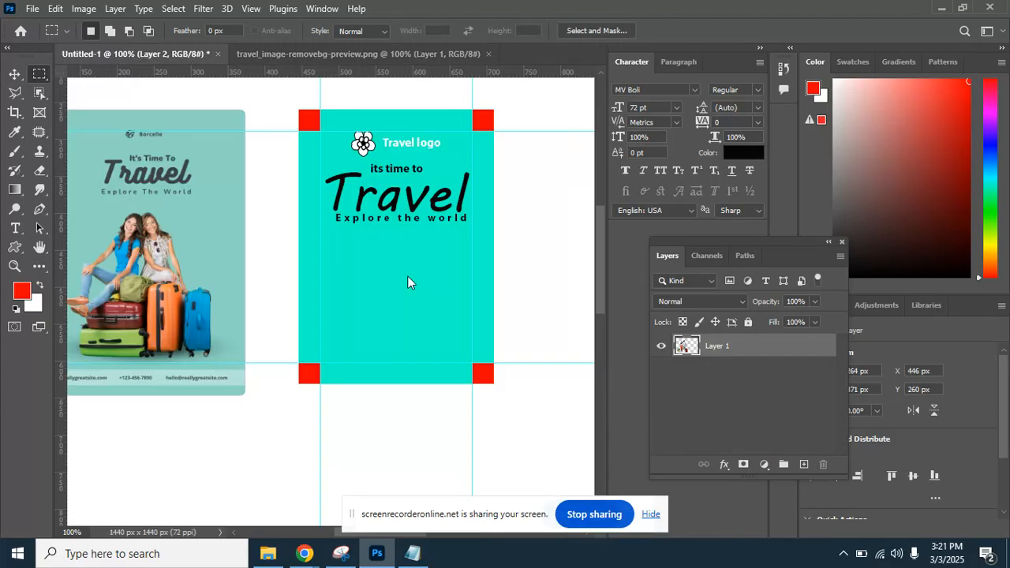
pyautogui.hotkey('ctrl', 'v')
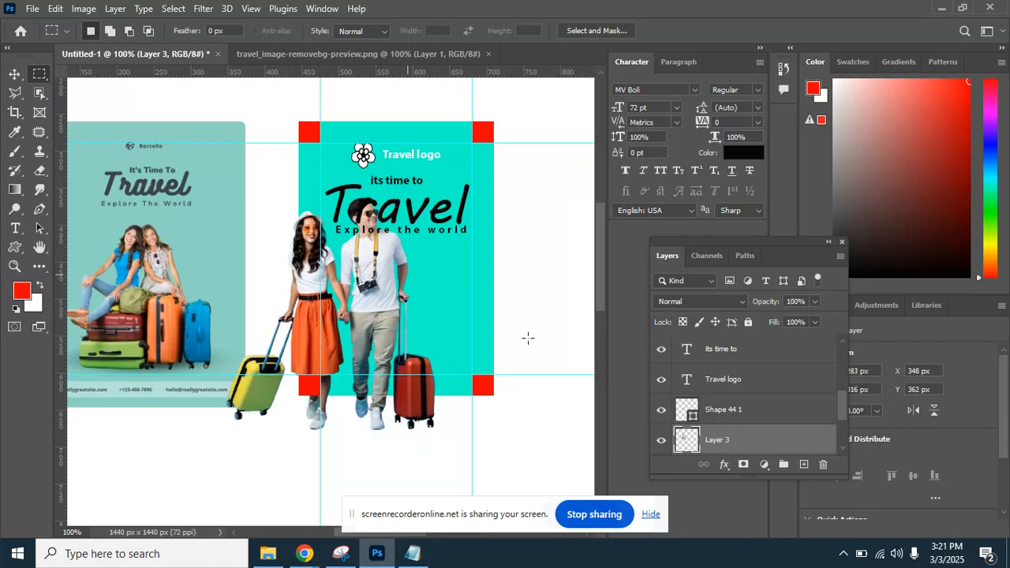
pyautogui.press('v')
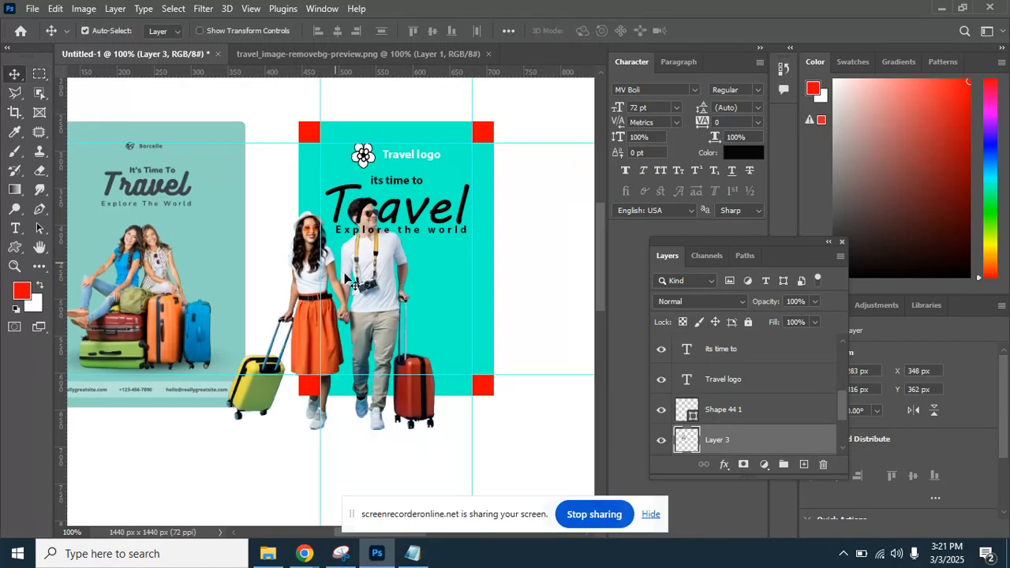
pyautogui.moveTo(353, 282); pyautogui.dragTo(417, 282)
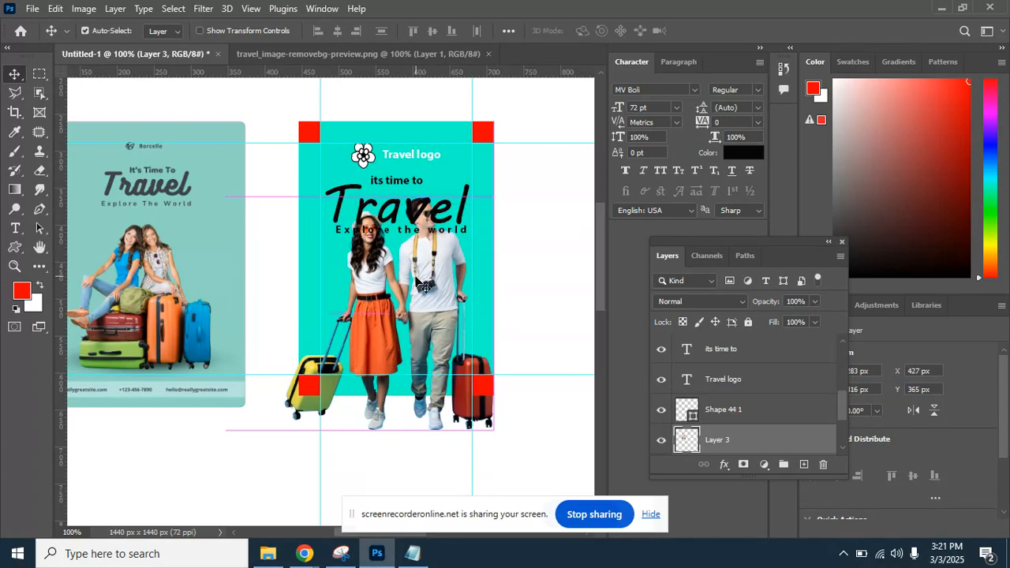
# Scale Layer 3's couple to about 63% beneath 'Explore the world' and commit.
pyautogui.hotkey('ctrl', '+')
pyautogui.hotkey('ctrl', 't')
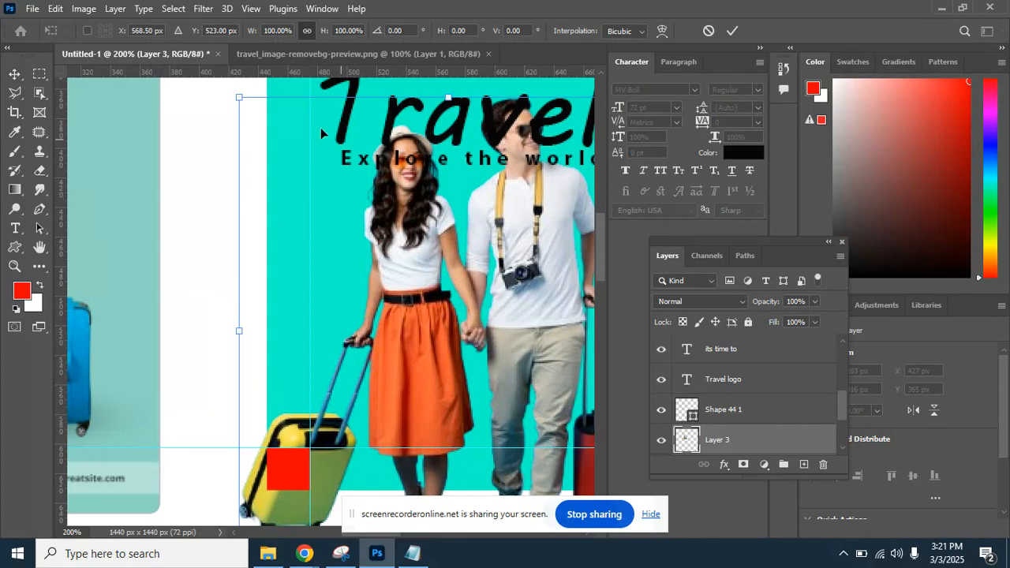
pyautogui.moveTo(237, 99); pyautogui.dragTo(434, 316)
pyautogui.moveTo(502, 352); pyautogui.dragTo(420, 216)
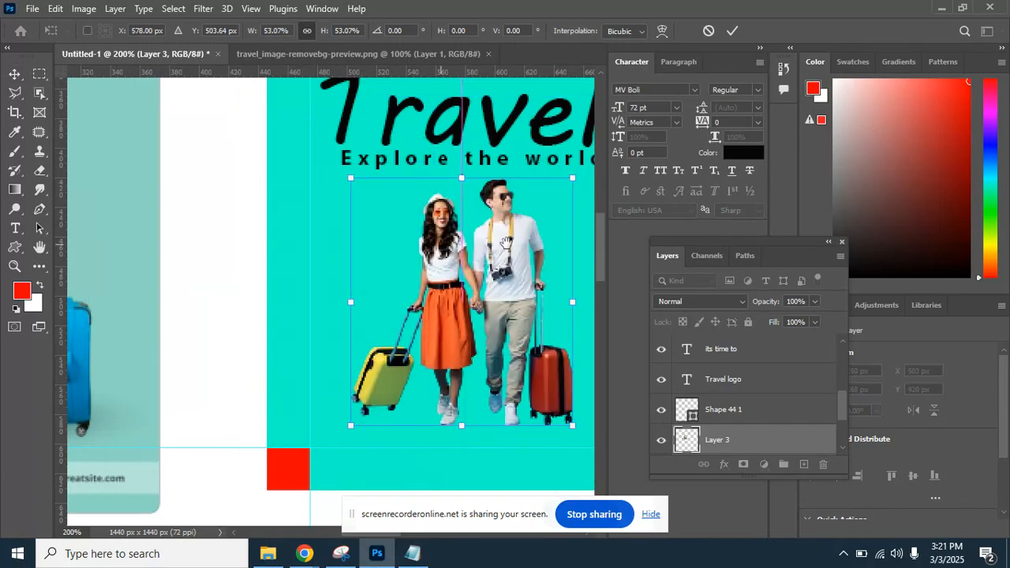
pyautogui.moveTo(491, 243); pyautogui.dragTo(335, 281)
pyautogui.hotkey('ctrl', '-')
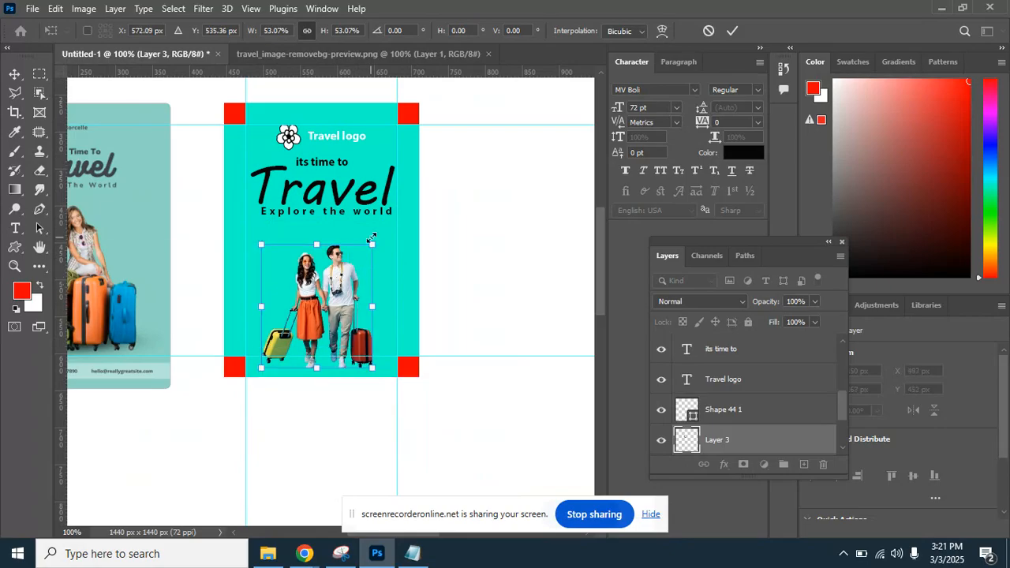
pyautogui.moveTo(371, 245); pyautogui.dragTo(397, 225)
pyautogui.moveTo(364, 266); pyautogui.dragTo(353, 276)
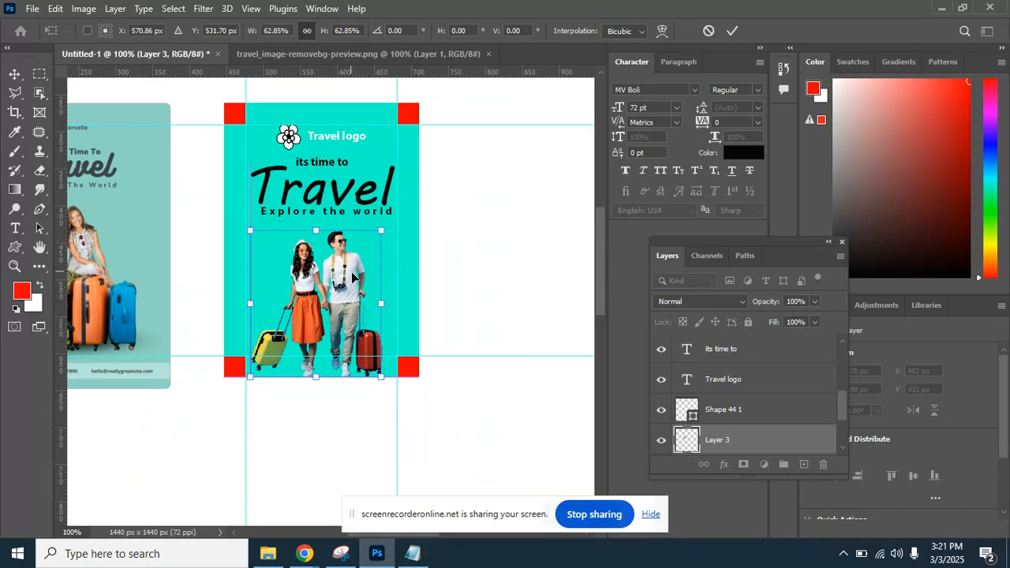
pyautogui.press('Return')
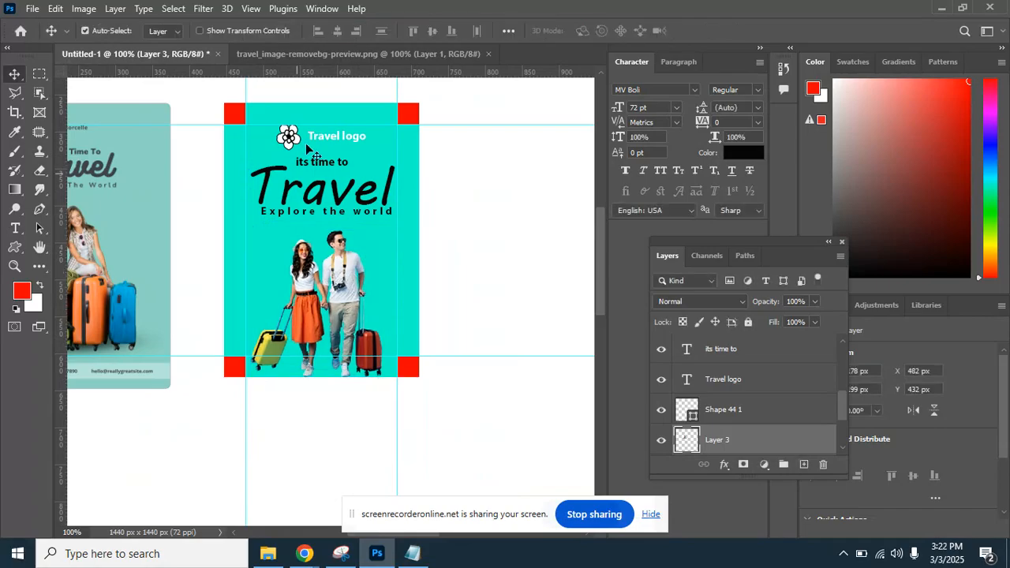
# Create Group 1 and move the red corner guide layers into it.
pyautogui.click(228, 117)
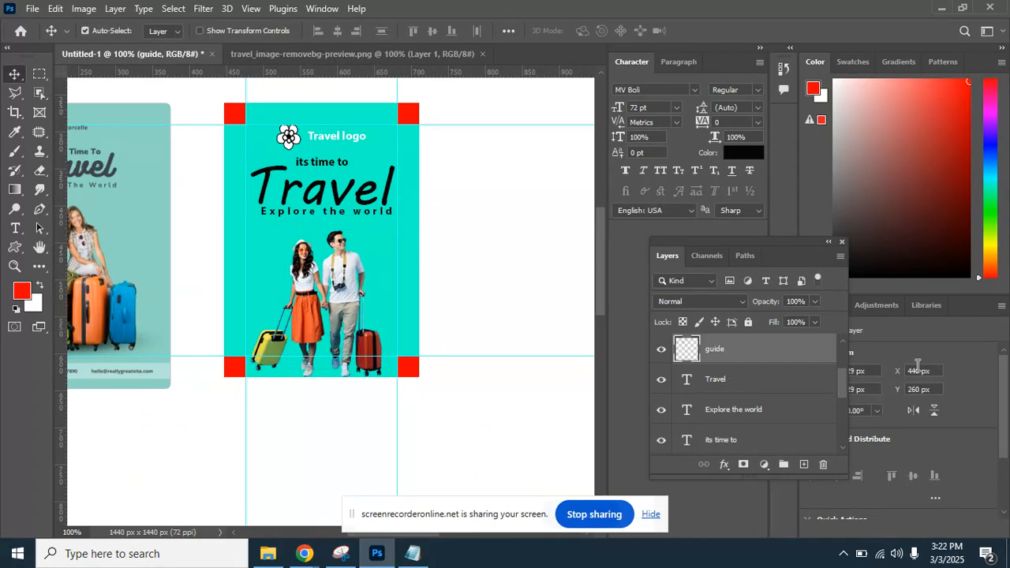
pyautogui.moveTo(845, 385); pyautogui.dragTo(844, 362)
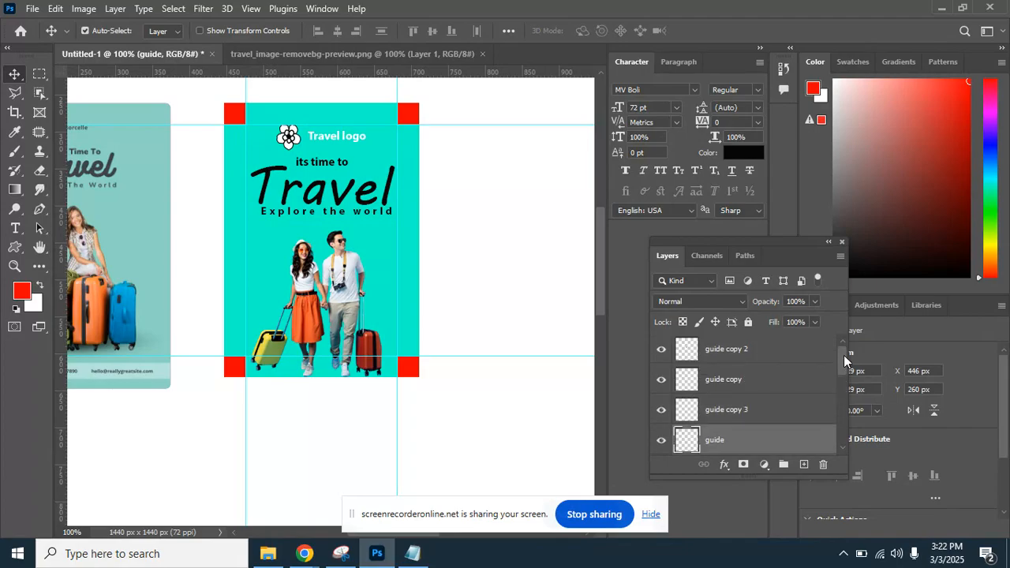
pyautogui.click(791, 357)
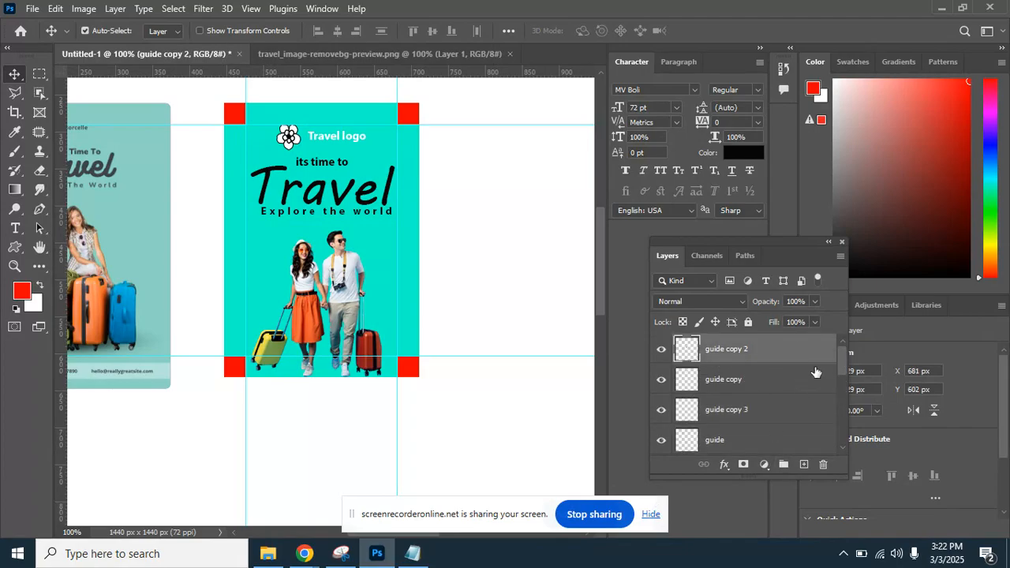
pyautogui.click(782, 467)
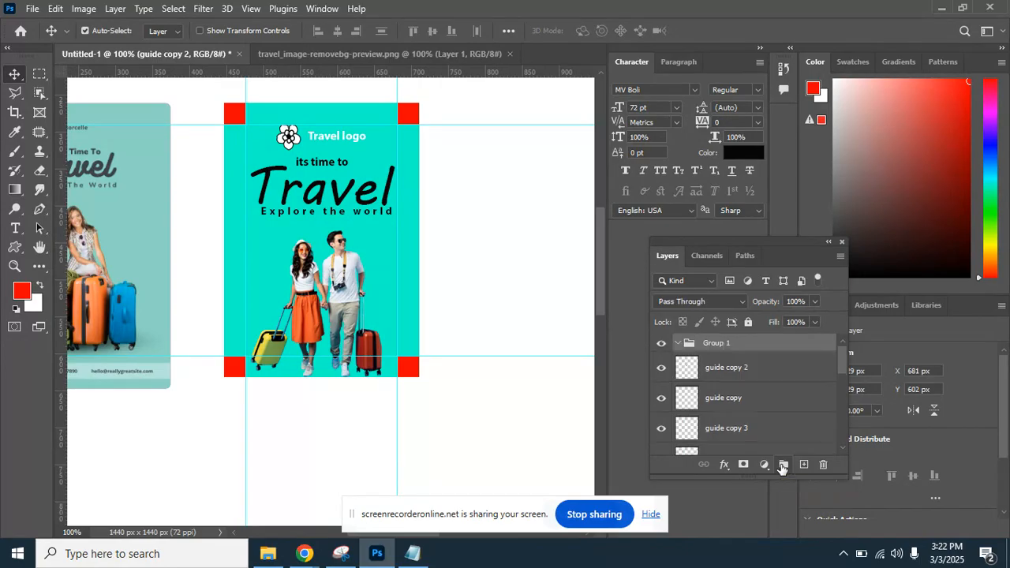
pyautogui.click(743, 376)
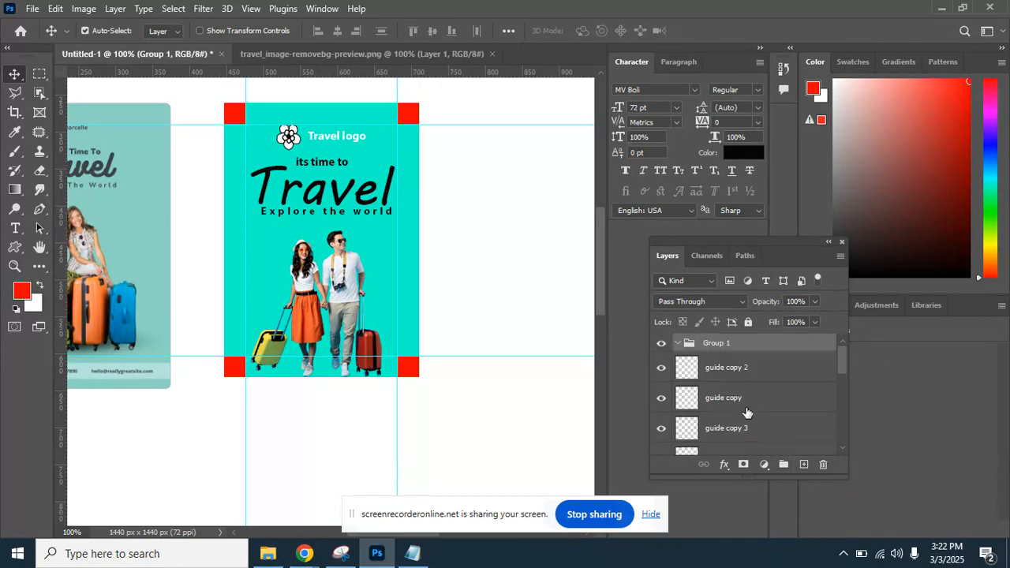
pyautogui.keyDown('shift'); pyautogui.click(738, 450); pyautogui.keyUp('shift')
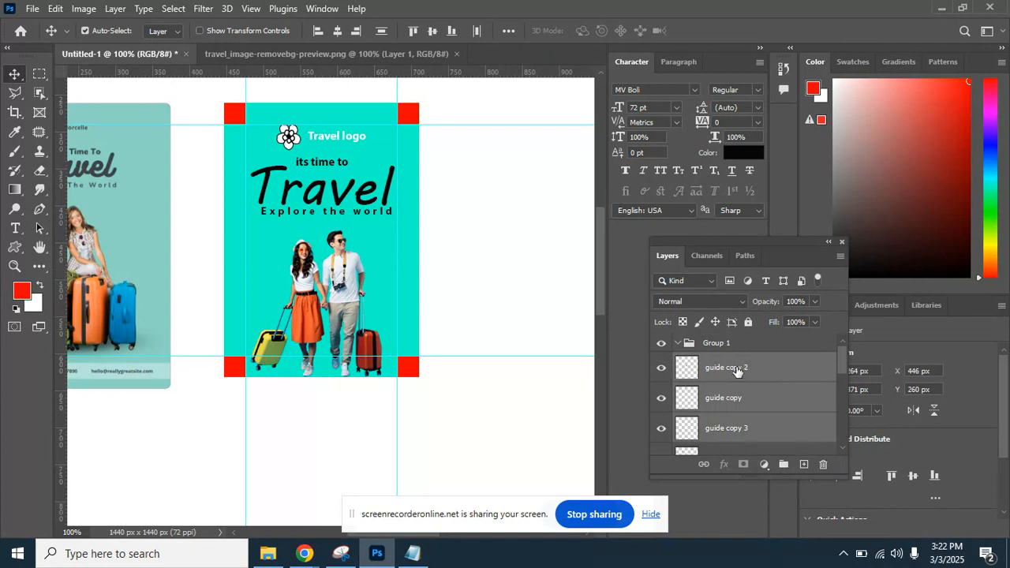
pyautogui.moveTo(734, 367); pyautogui.dragTo(736, 359)
pyautogui.moveTo(715, 369); pyautogui.dragTo(726, 351)
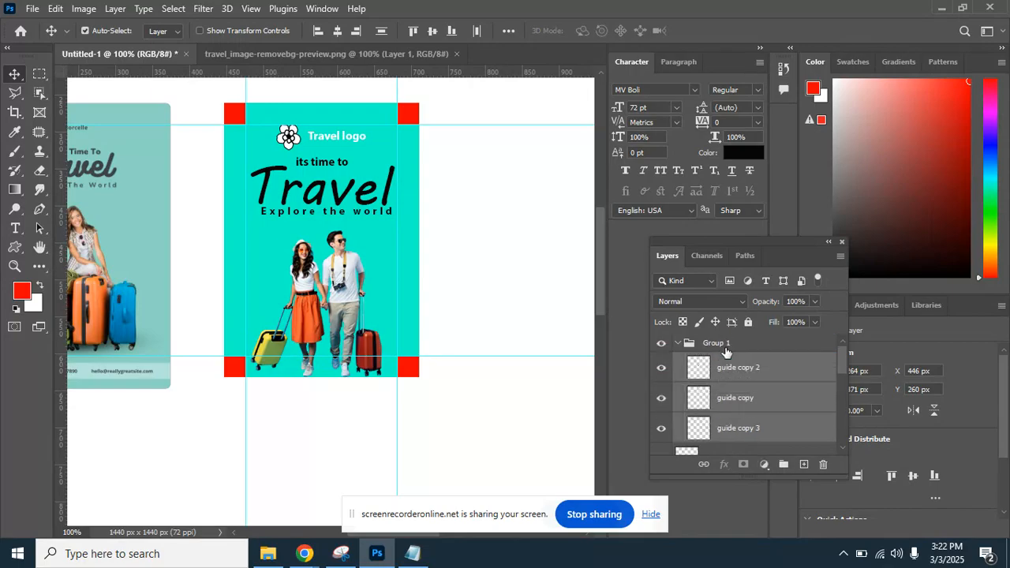
pyautogui.click(678, 345)
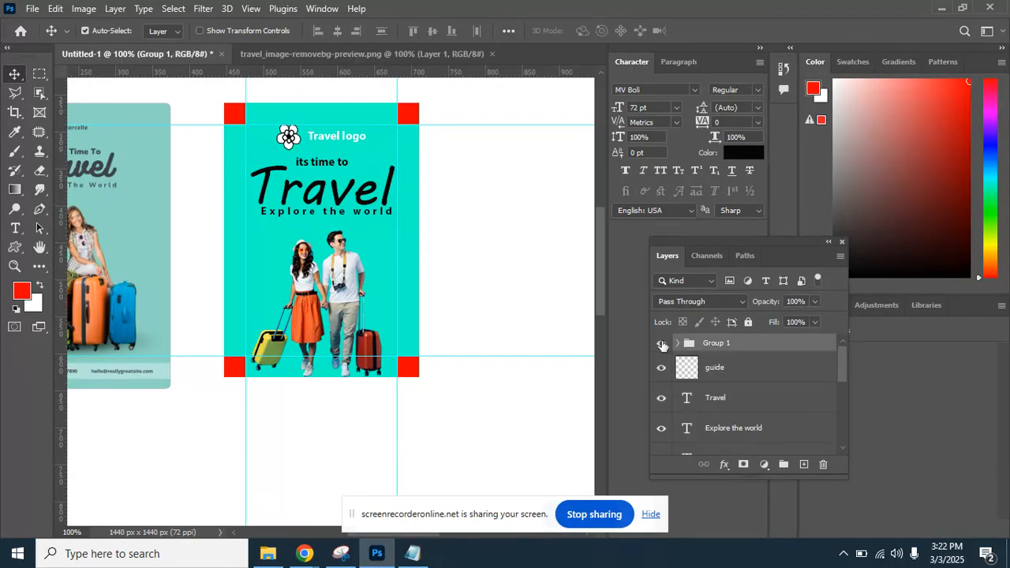
# Tidy the guide layers within Group 1 and hide the group.
pyautogui.click(661, 346)
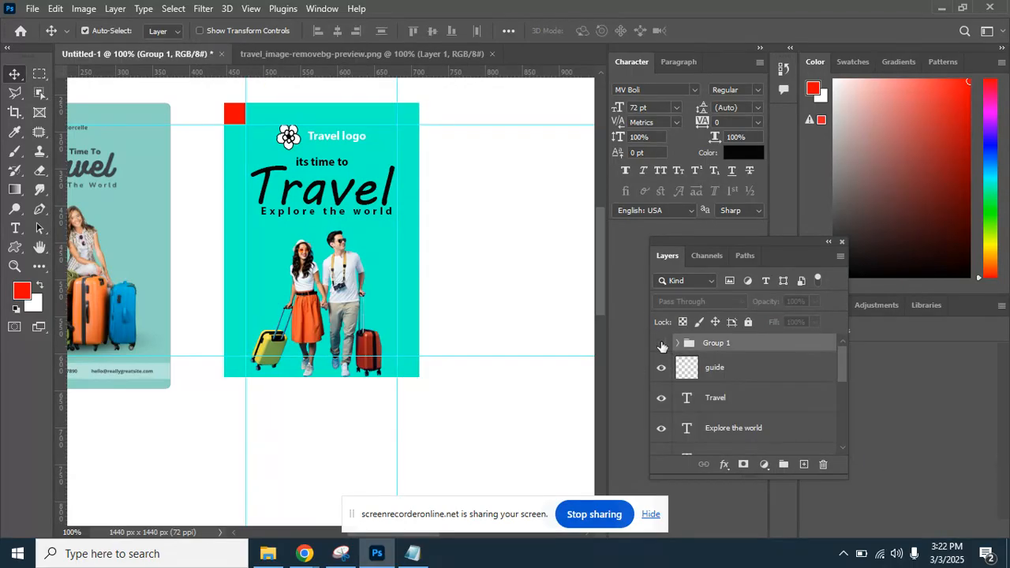
pyautogui.click(661, 346)
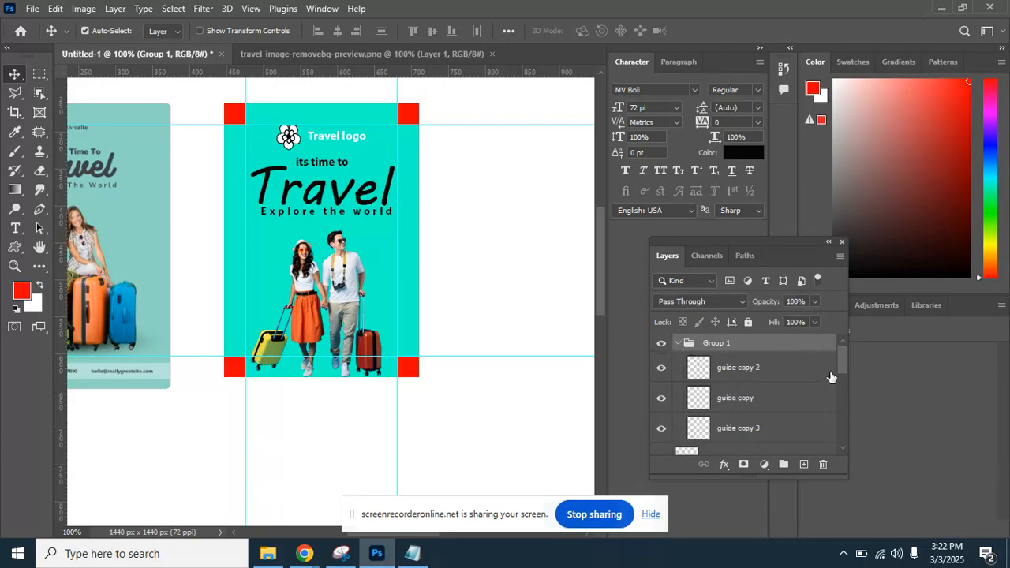
pyautogui.moveTo(841, 366); pyautogui.dragTo(841, 383)
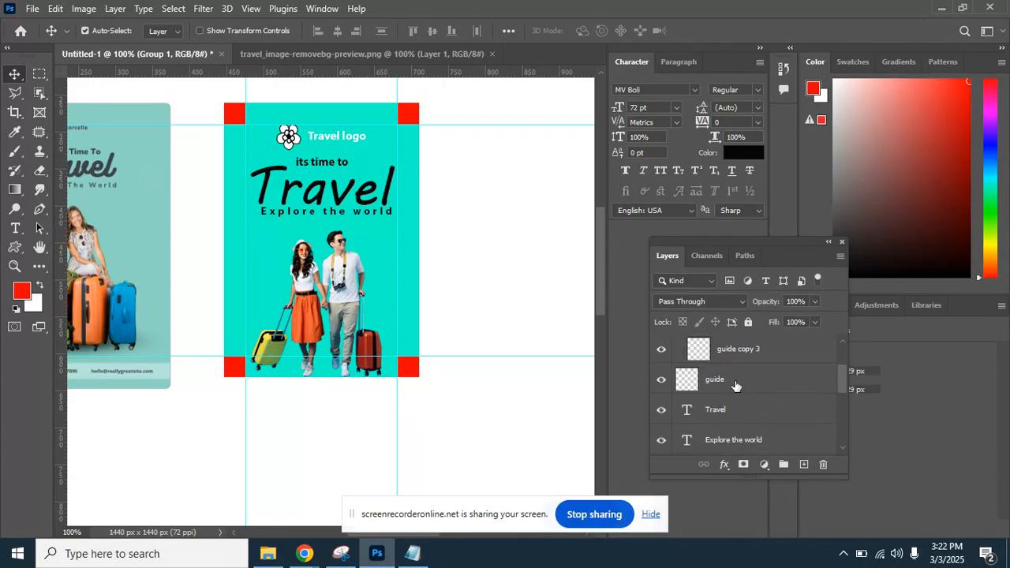
pyautogui.moveTo(737, 384); pyautogui.dragTo(748, 364)
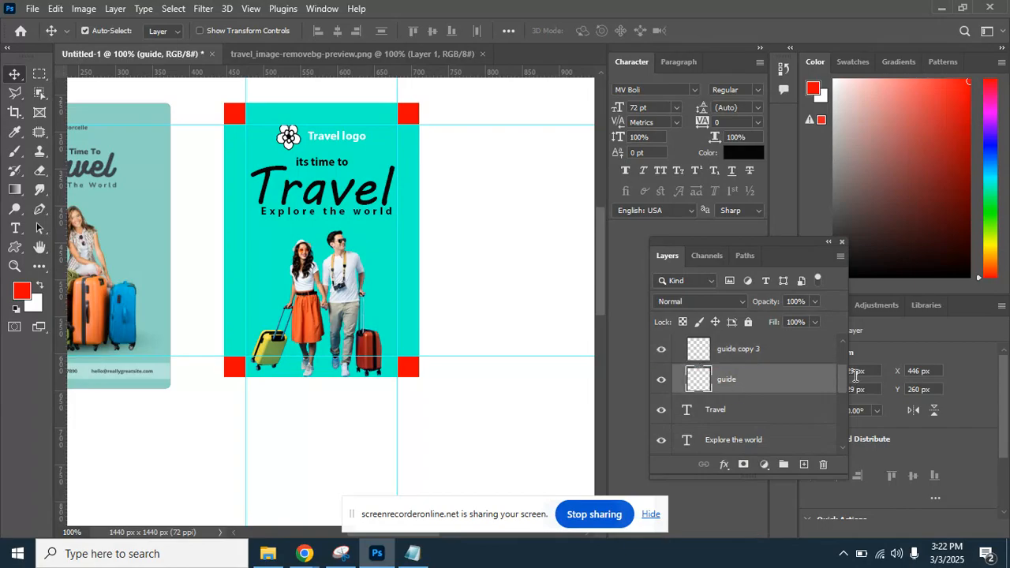
pyautogui.moveTo(843, 382); pyautogui.dragTo(843, 344)
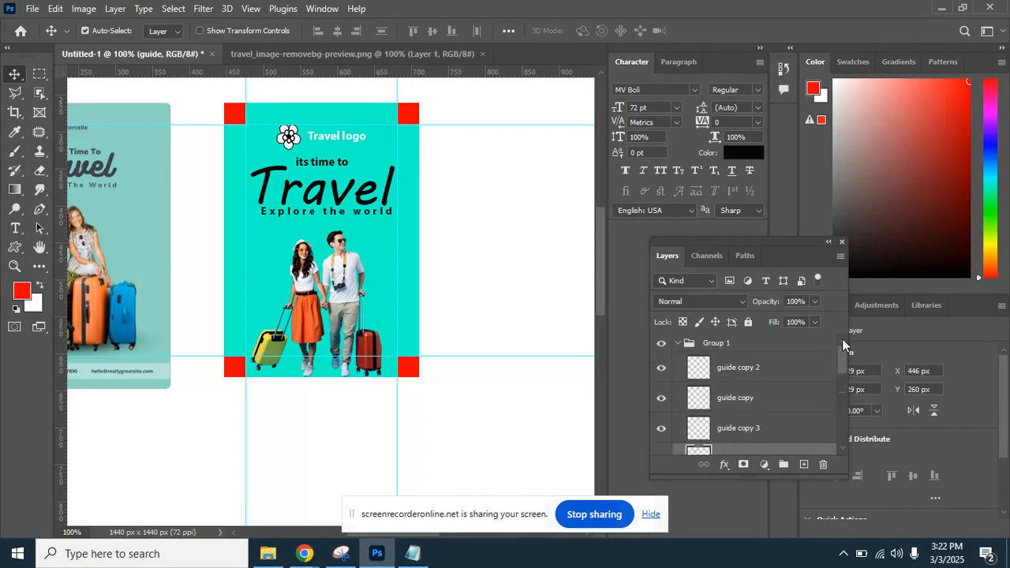
pyautogui.click(681, 344)
pyautogui.click(671, 347)
pyautogui.click(662, 345)
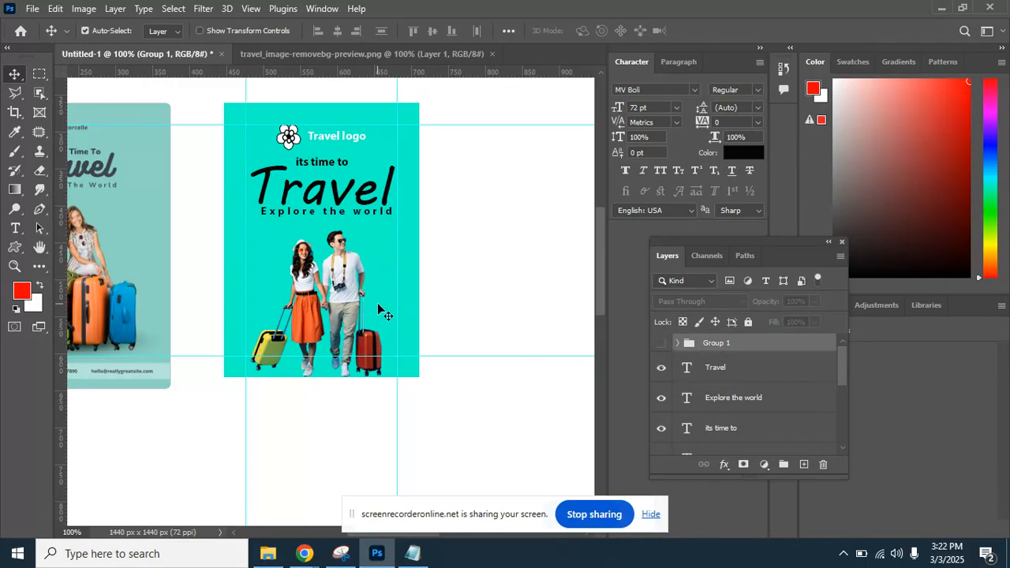
# Nudge the couple photo slightly into its final position.
pyautogui.moveTo(391, 271); pyautogui.dragTo(394, 288)
pyautogui.moveTo(346, 309); pyautogui.dragTo(412, 245)
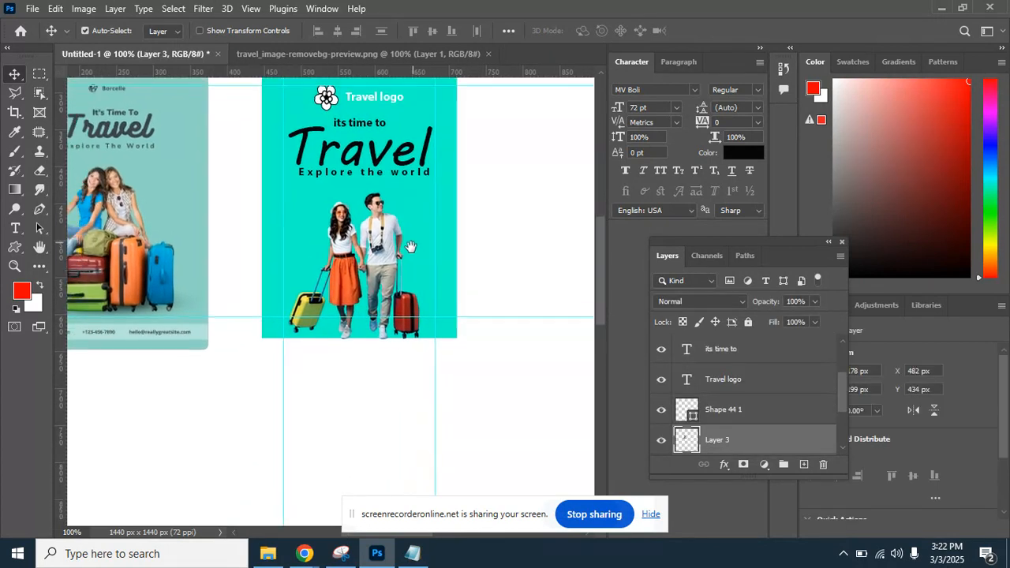
pyautogui.click(41, 74)
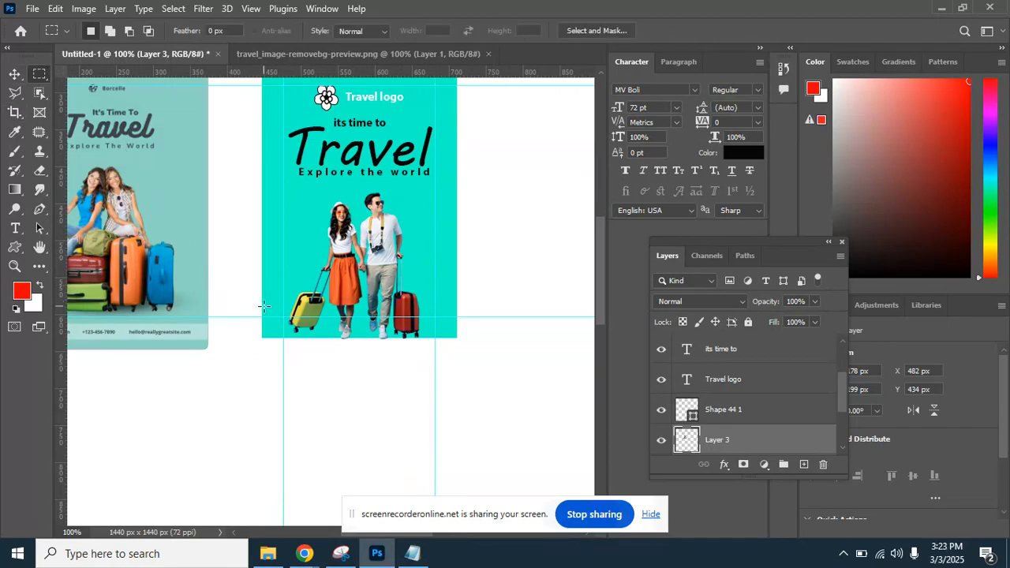
# Marquee-select a strip along the flyer's bottom edge for the footer.
pyautogui.moveTo(262, 307); pyautogui.dragTo(456, 337)
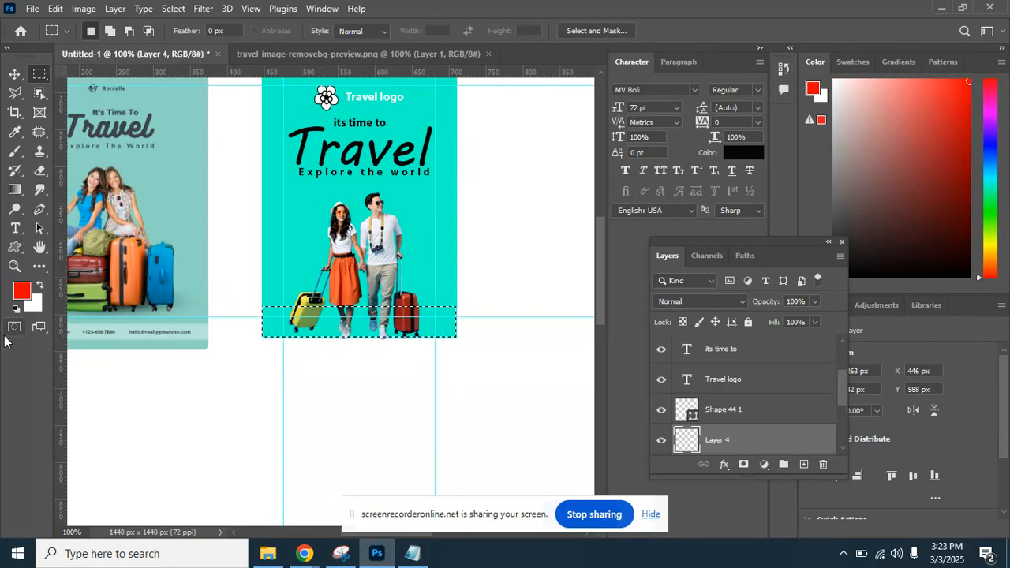
pyautogui.click(24, 290)
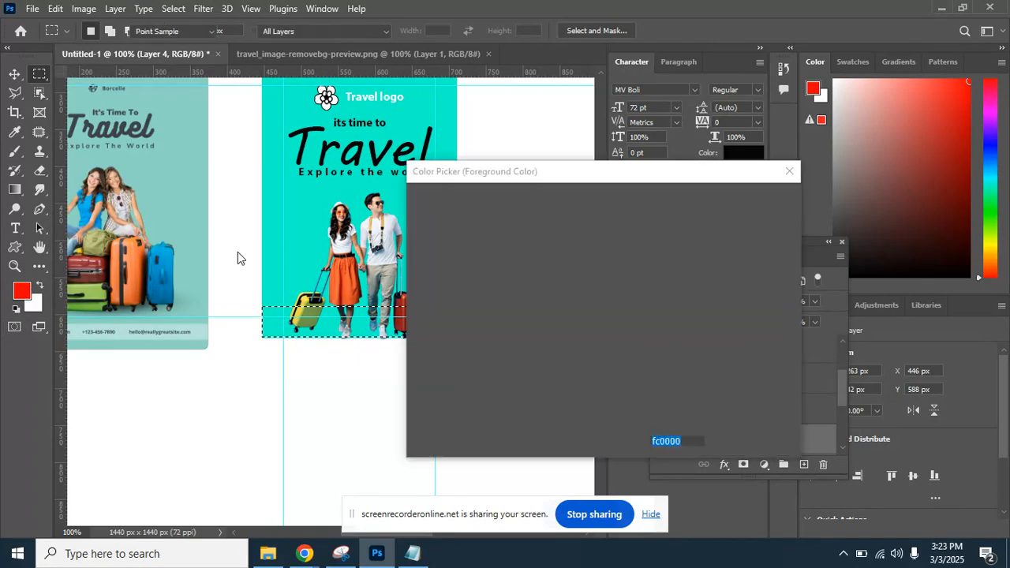
# Fill the bottom strip on Layer 4 with dark teal #006d57 and deselect.
pyautogui.click(295, 233)
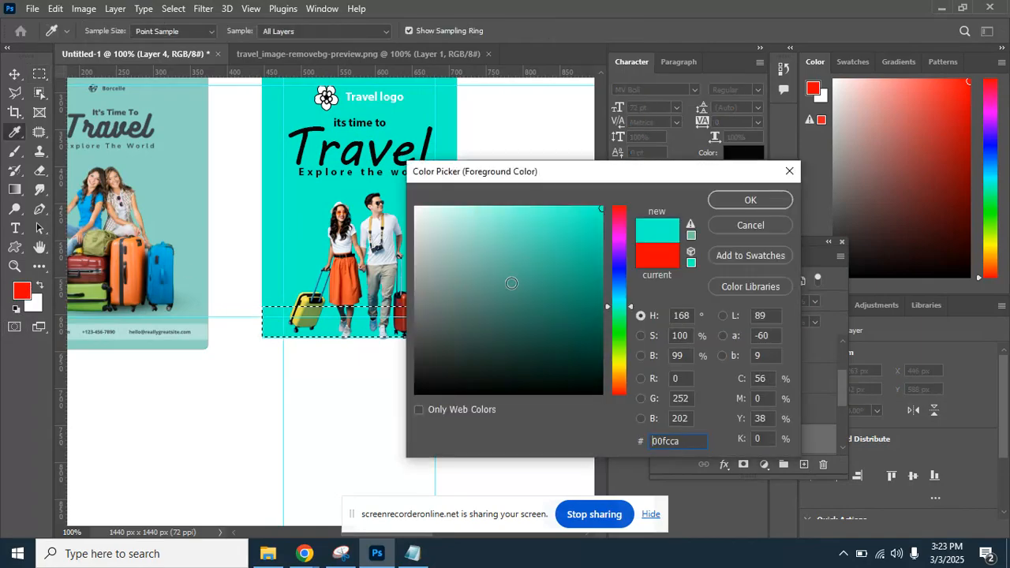
pyautogui.moveTo(535, 285); pyautogui.dragTo(620, 314)
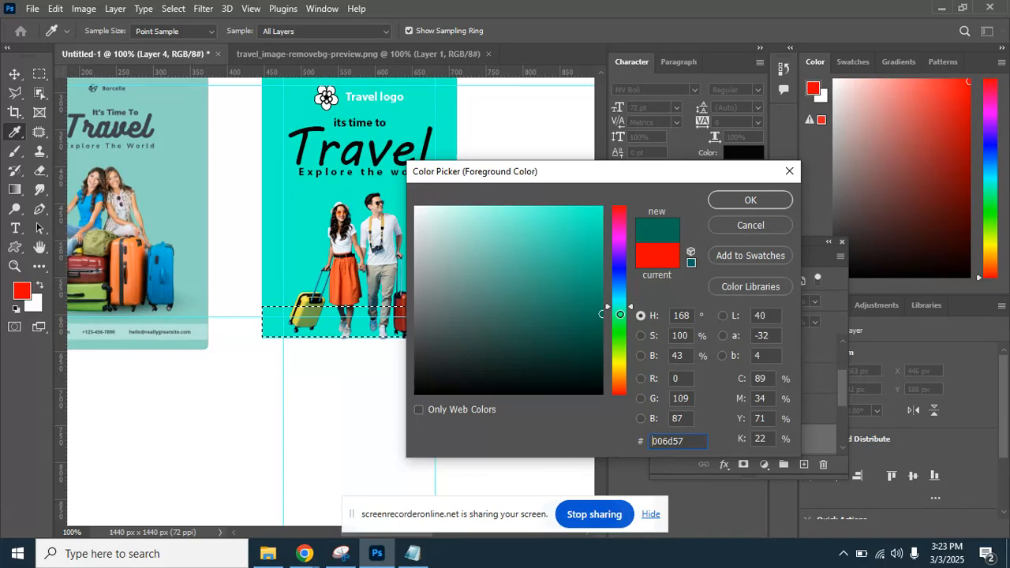
pyautogui.click(714, 204)
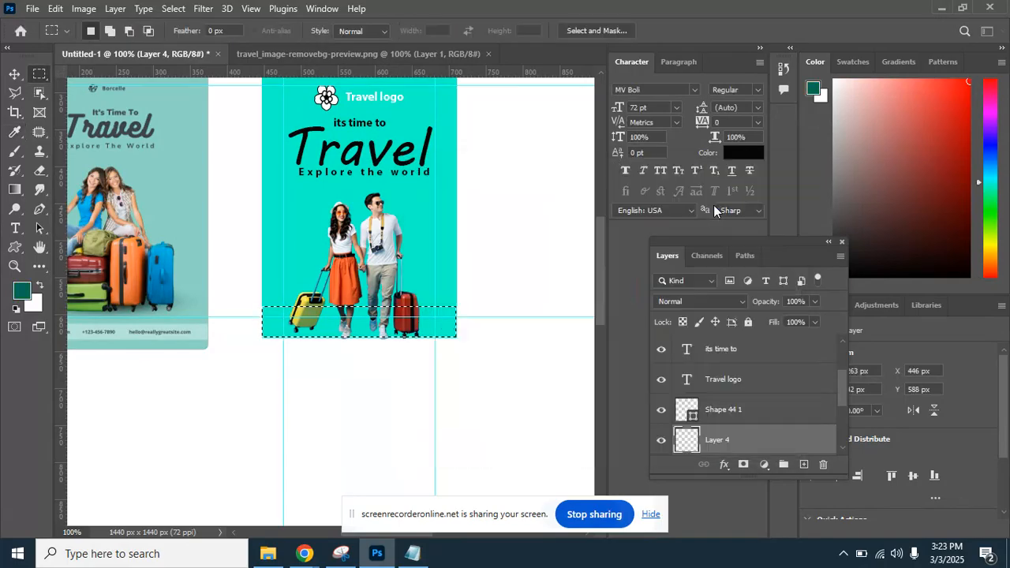
pyautogui.hotkey('alt', 'BackSpace')
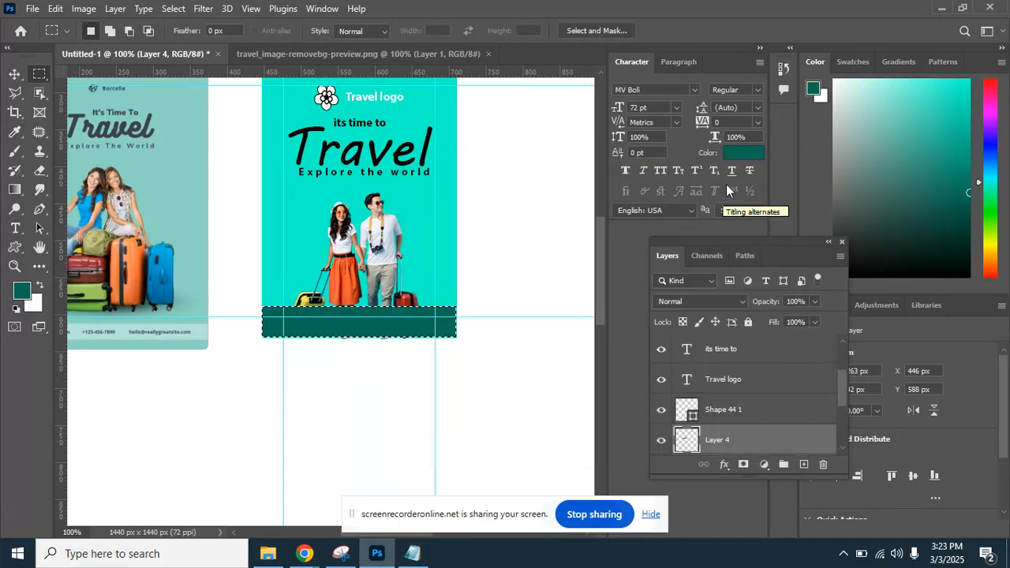
pyautogui.click(468, 249)
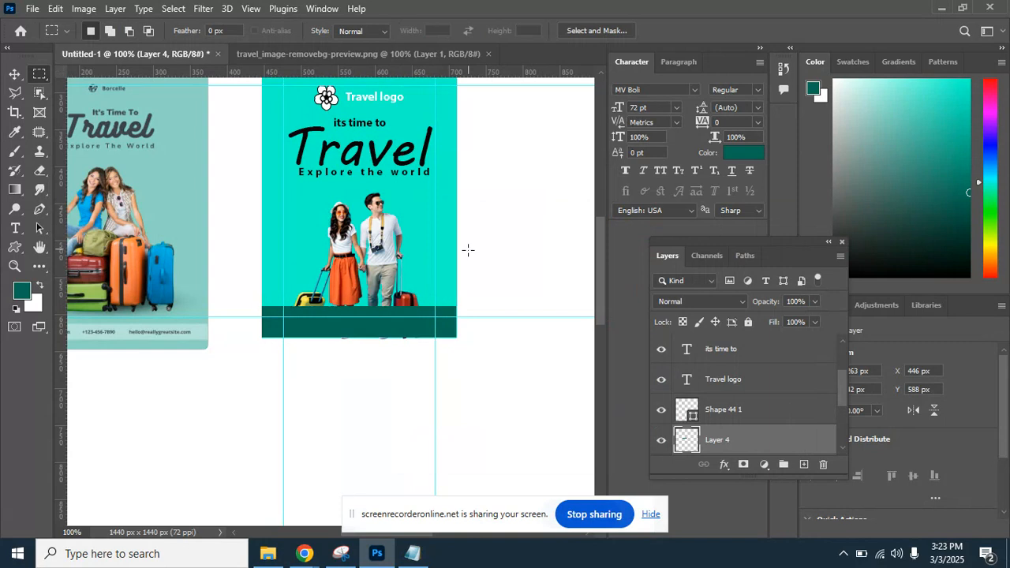
pyautogui.hotkey('ctrl', '+')
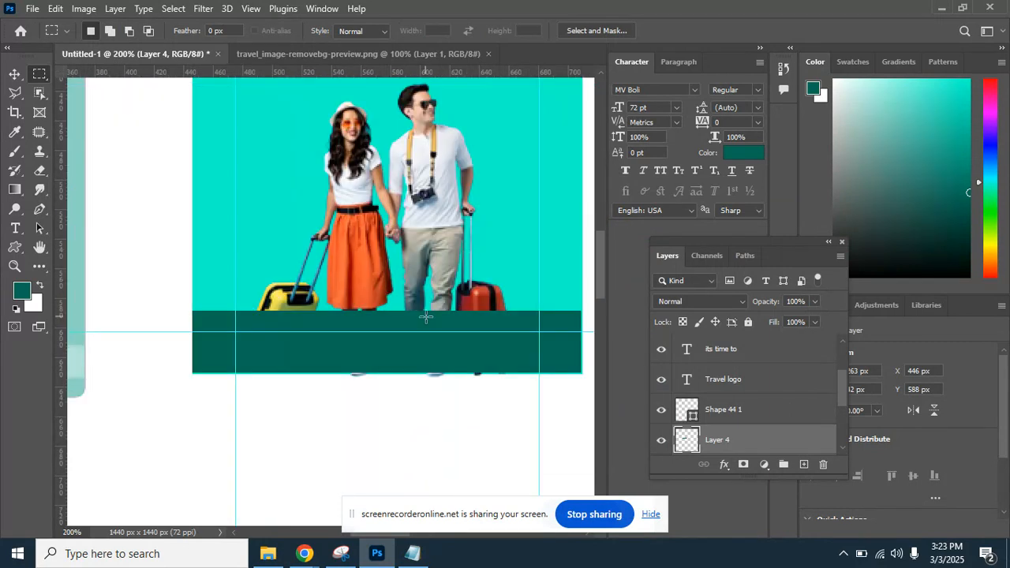
# Try shortening the footer bar with Free Transform, undoing both attempts.
pyautogui.hotkey('ctrl', 't')
pyautogui.moveTo(386, 311); pyautogui.dragTo(386, 337)
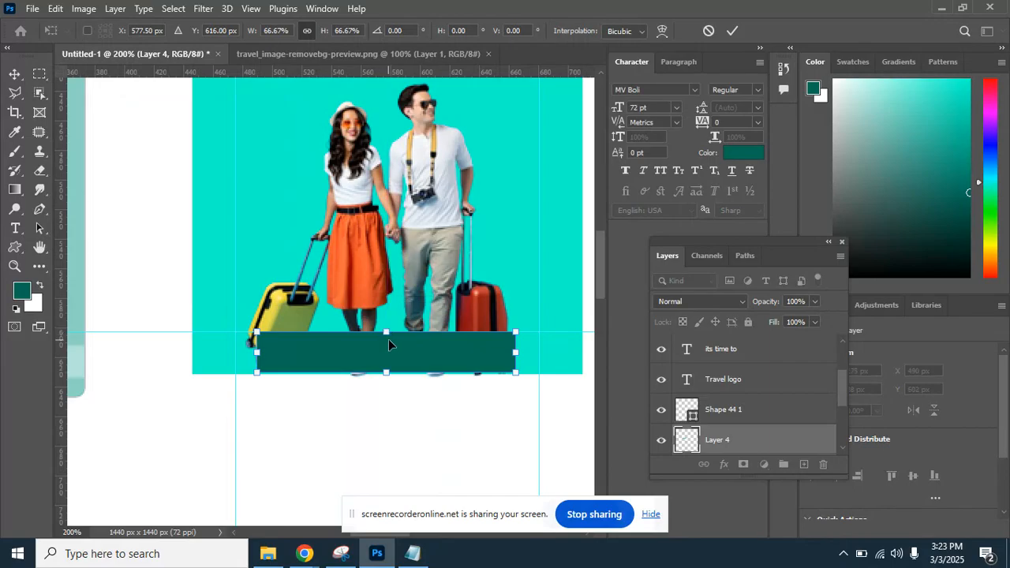
pyautogui.hotkey('ctrl', 'z')
pyautogui.moveTo(385, 309); pyautogui.dragTo(386, 322)
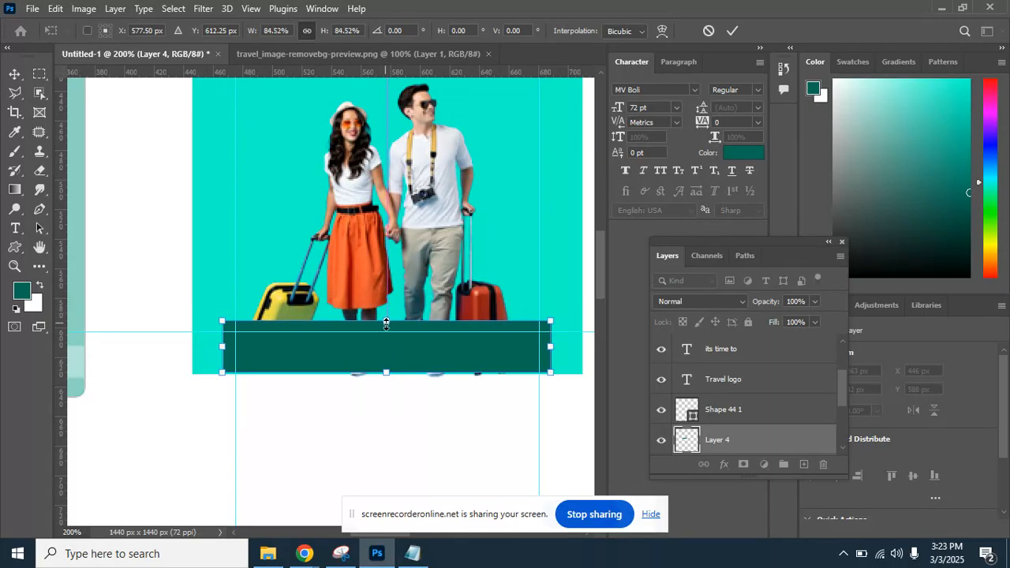
pyautogui.hotkey('ctrl', 'z')
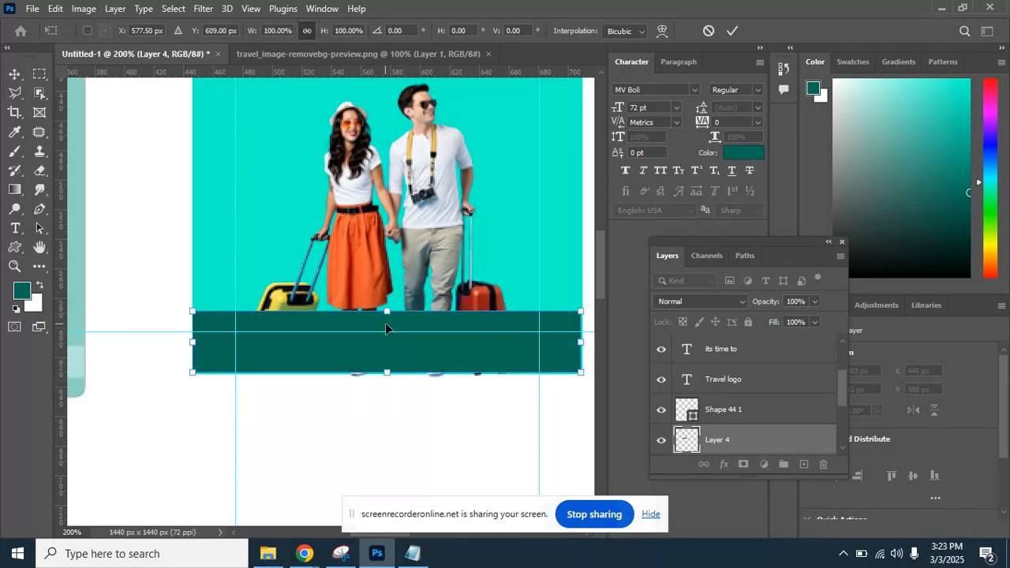
pyautogui.press('Return')
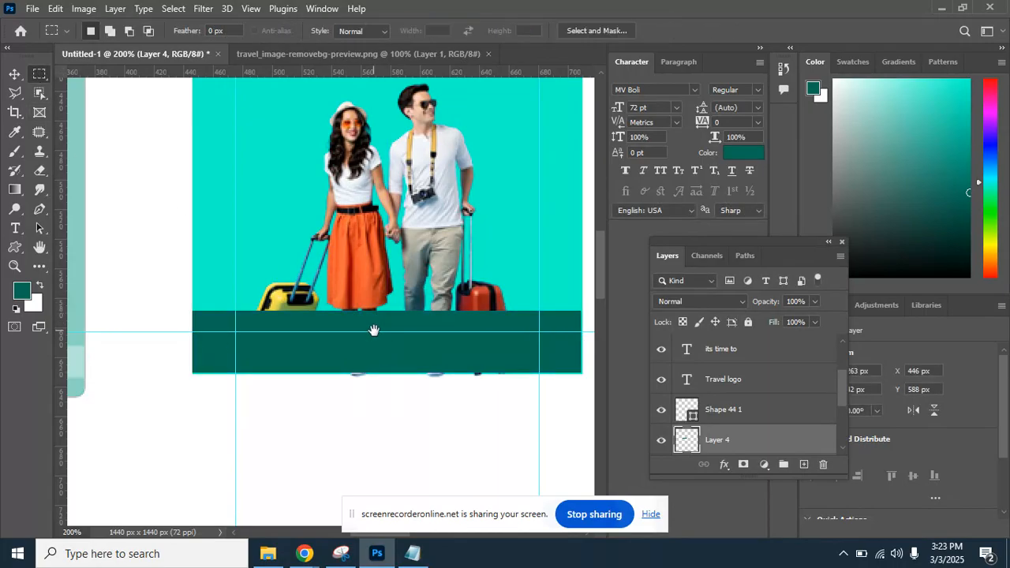
# Delete the footer bar's top so the suitcases and feet show, then hide guides.
pyautogui.moveTo(374, 331); pyautogui.dragTo(292, 309)
pyautogui.moveTo(83, 248); pyautogui.dragTo(577, 326)
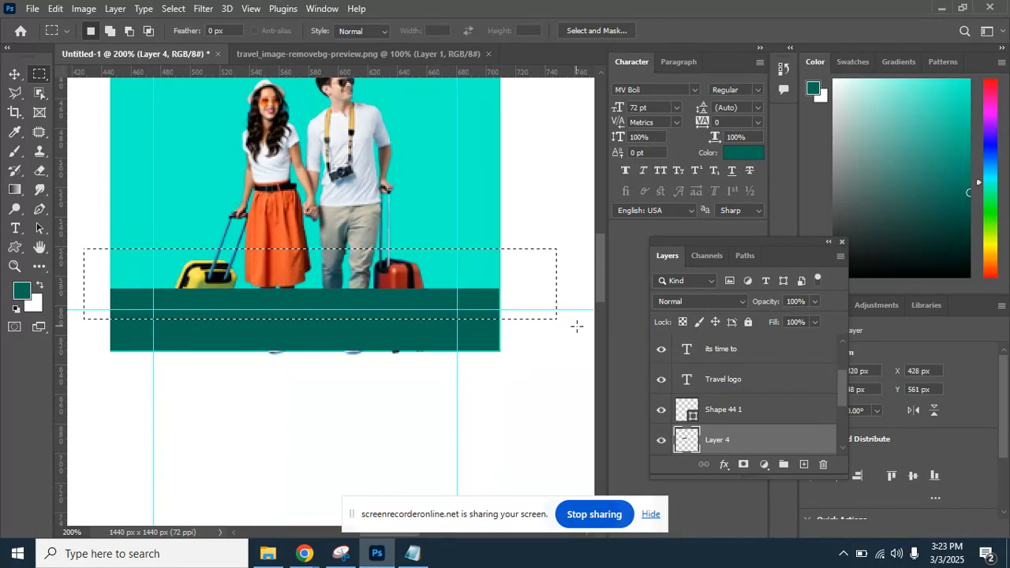
pyautogui.press('Delete')
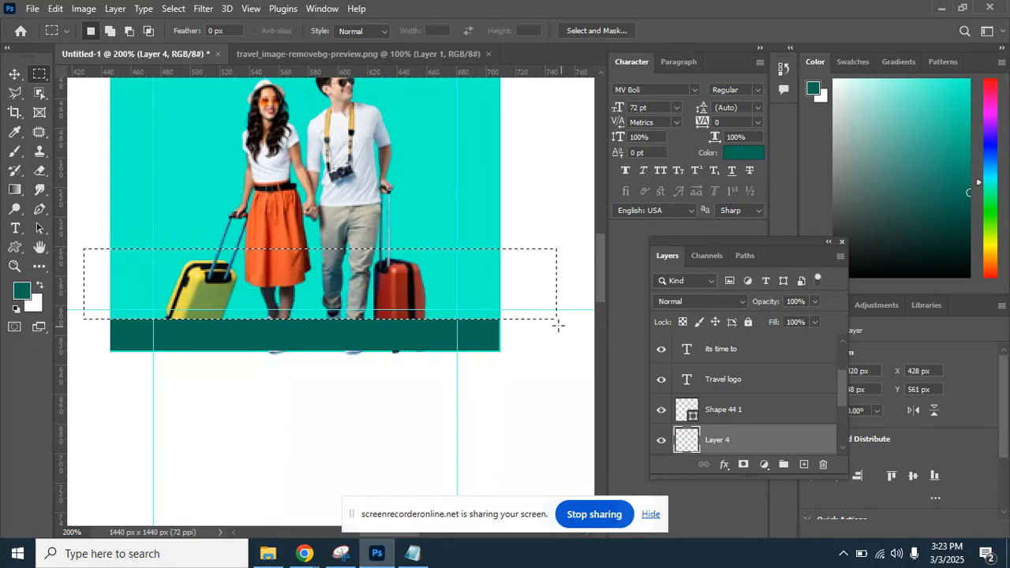
pyautogui.hotkey('ctrl', 'd')
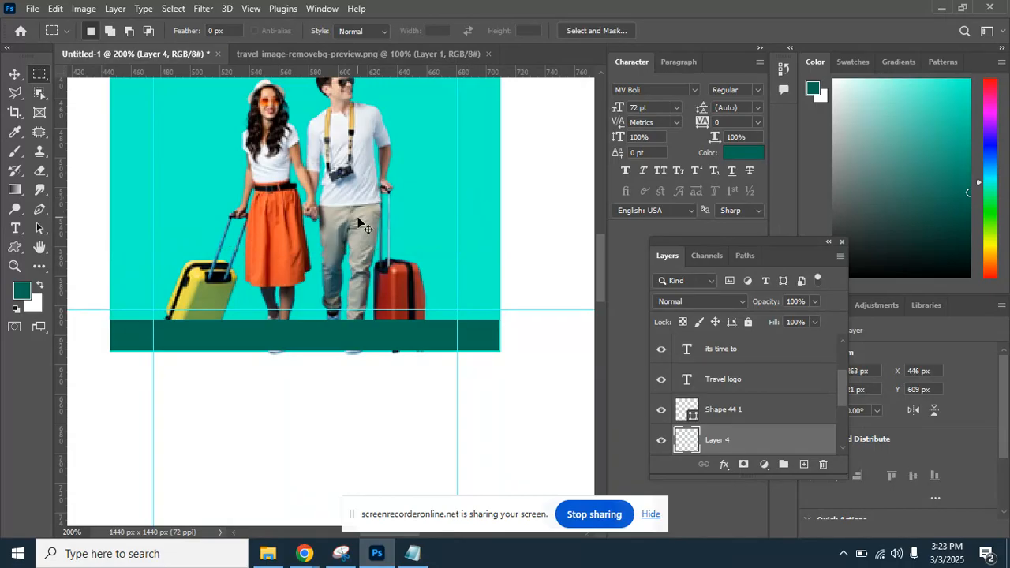
pyautogui.hotkey('ctrl', '-')
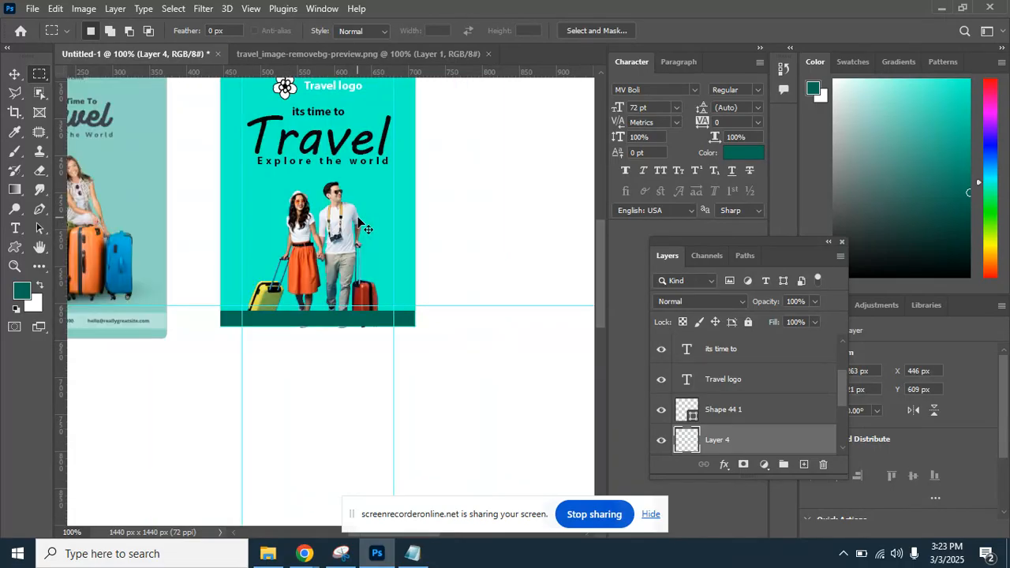
pyautogui.hotkey('ctrl', ';')
# Bring up the Google Meet call from its join request notice.
pyautogui.moveTo(343, 183); pyautogui.dragTo(372, 254)
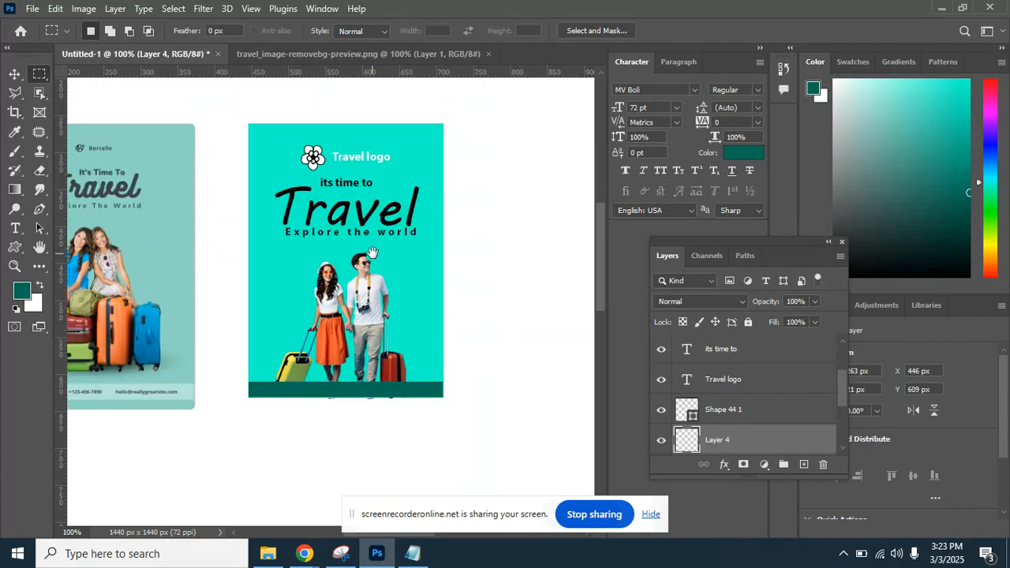
pyautogui.moveTo(378, 298); pyautogui.dragTo(354, 268)
pyautogui.click(872, 481)
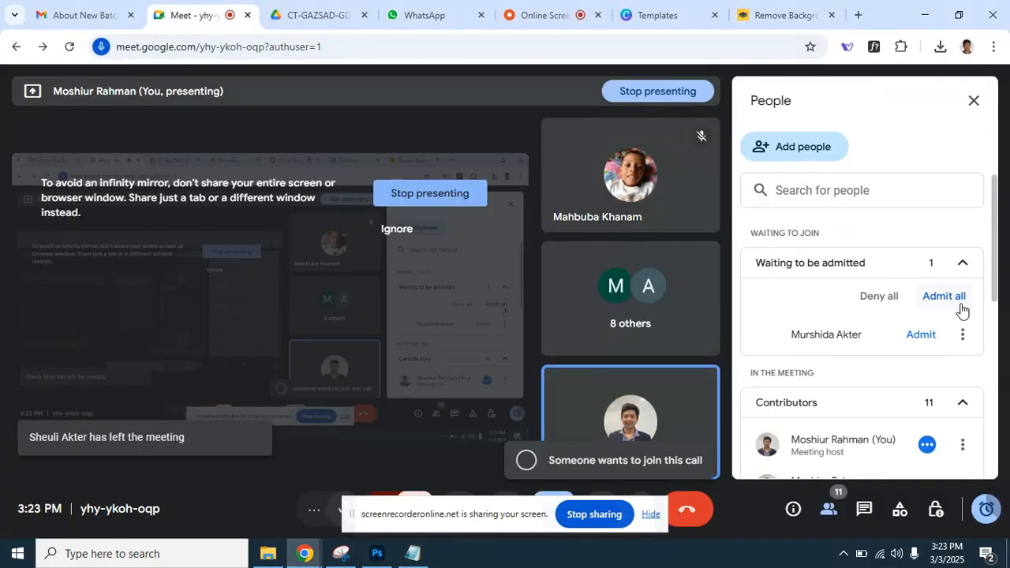
# Admit the waiting participant to the Meet call and return to Photoshop.
pyautogui.click(947, 300)
pyautogui.click(584, 344)
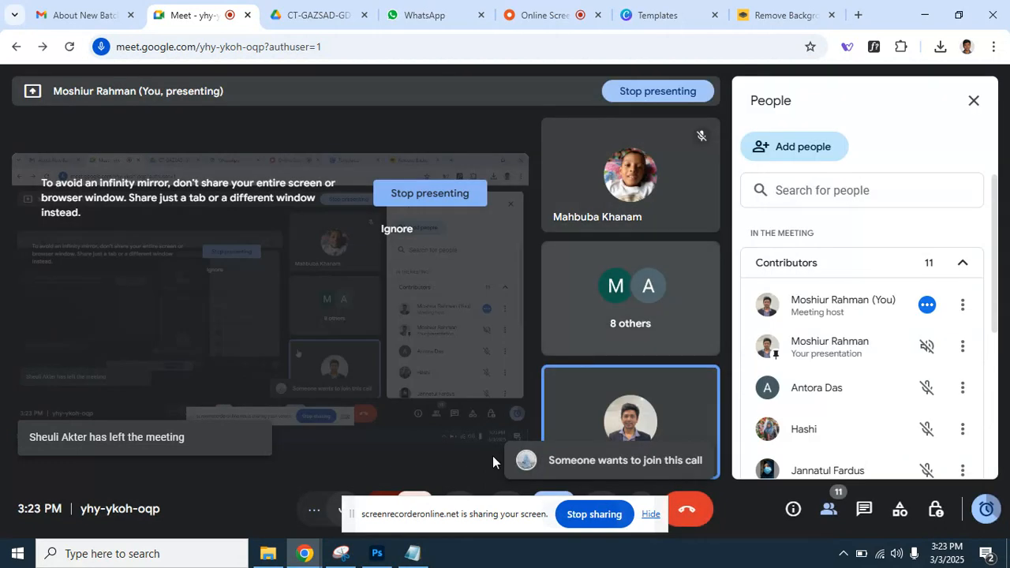
pyautogui.click(374, 554)
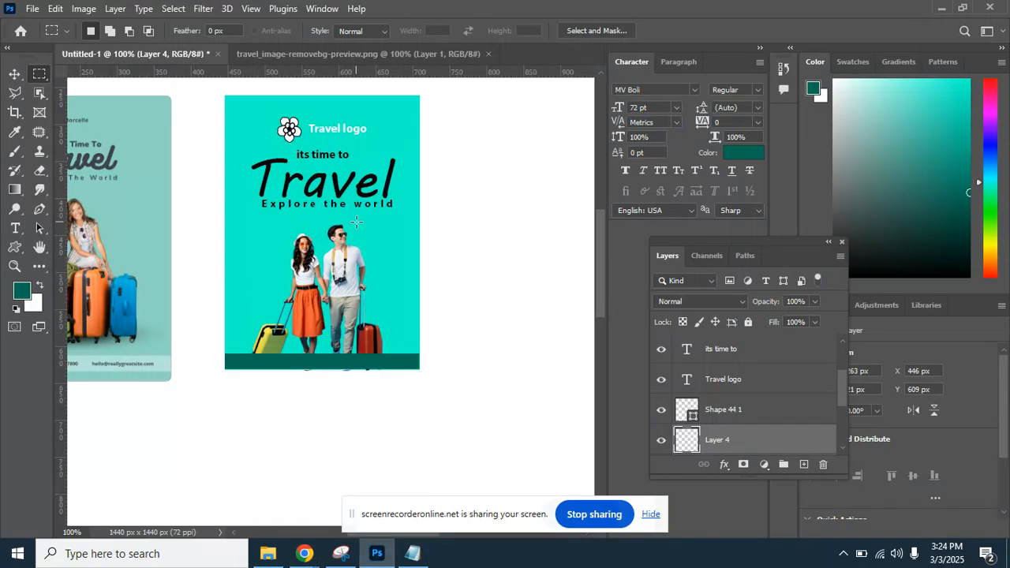
# Move the couple cut-out (Layer 3) up about 10 px on the poster.
pyautogui.click(14, 74)
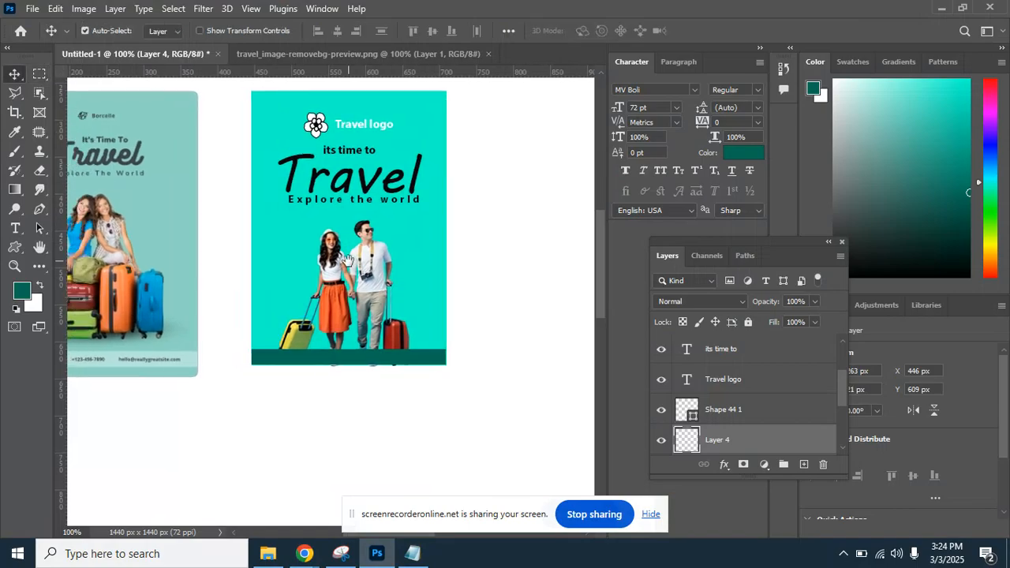
pyautogui.click(375, 310)
pyautogui.moveTo(376, 305); pyautogui.dragTo(375, 298)
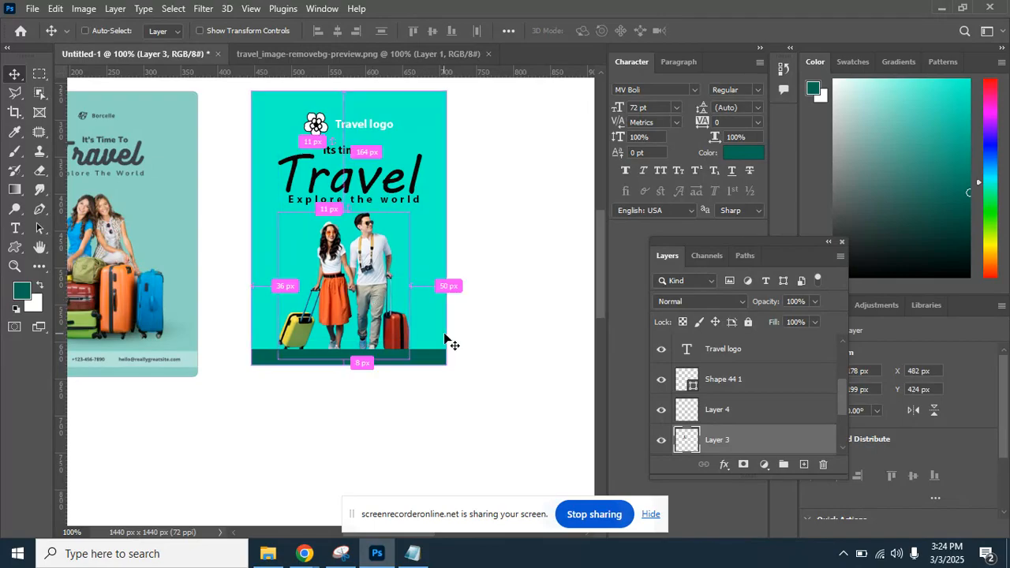
# Zoom to 200% and pan across the title, couple and footer to compare with the reference card.
pyautogui.hotkey('ctrl', '+')
pyautogui.moveTo(470, 144); pyautogui.dragTo(431, 212)
pyautogui.moveTo(358, 227); pyautogui.dragTo(333, 134)
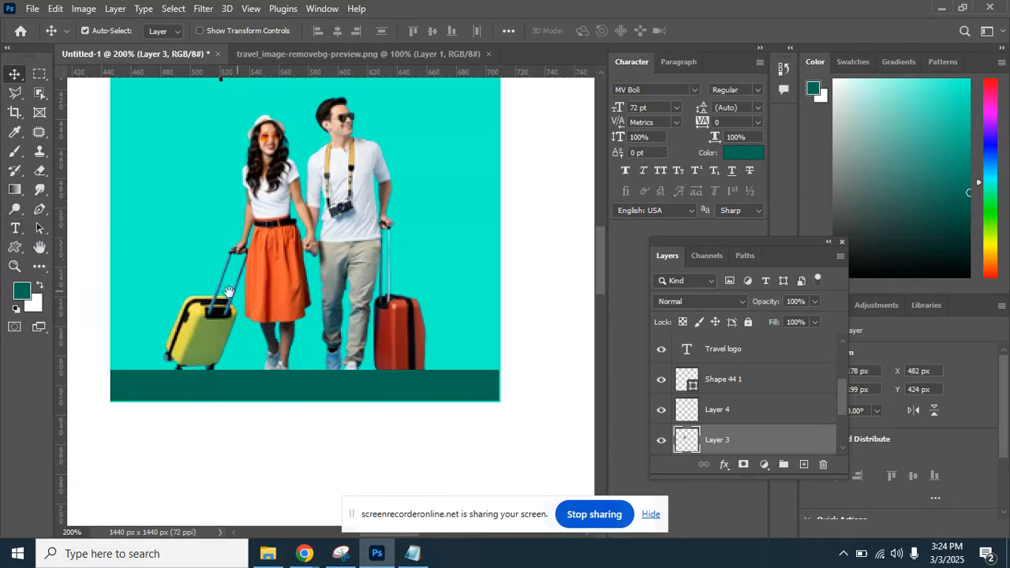
pyautogui.moveTo(229, 291); pyautogui.dragTo(423, 261)
pyautogui.moveTo(201, 326); pyautogui.dragTo(362, 269)
pyautogui.moveTo(185, 304); pyautogui.dragTo(347, 271)
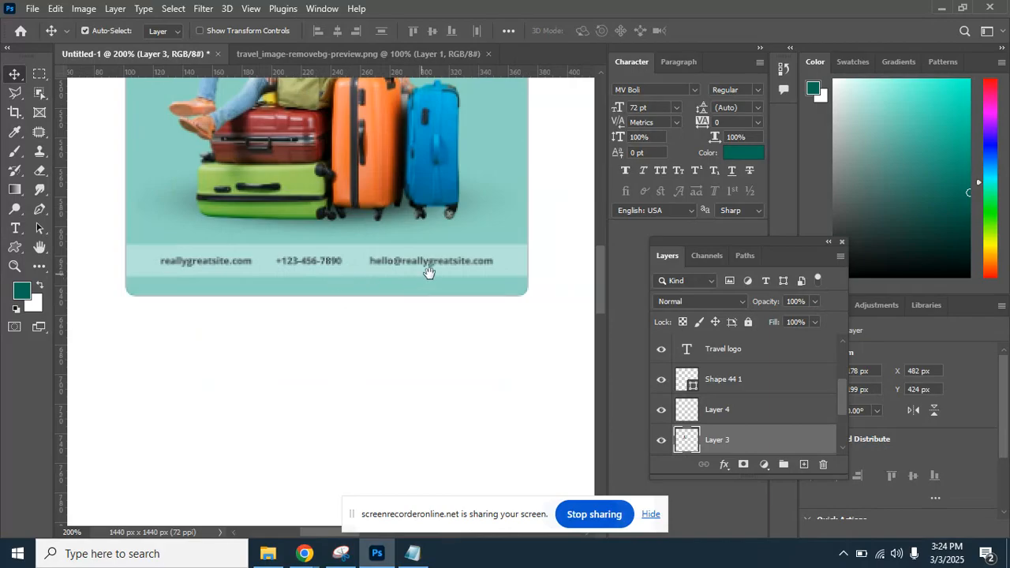
pyautogui.moveTo(428, 270); pyautogui.dragTo(483, 269)
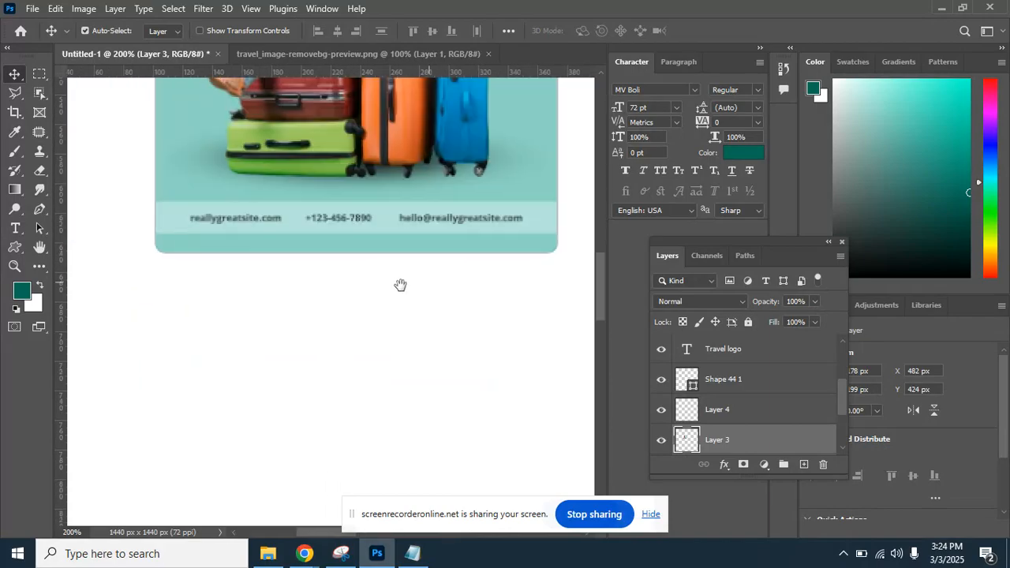
pyautogui.moveTo(401, 287); pyautogui.dragTo(22, 317)
pyautogui.moveTo(195, 290); pyautogui.dragTo(178, 342)
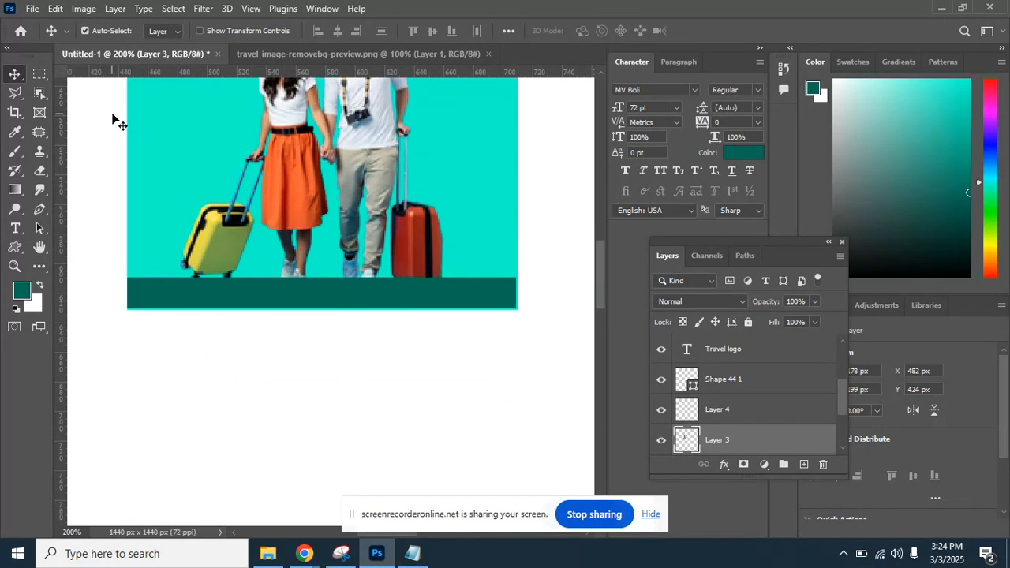
pyautogui.moveTo(217, 165); pyautogui.dragTo(233, 330)
pyautogui.moveTo(247, 231); pyautogui.dragTo(244, 150)
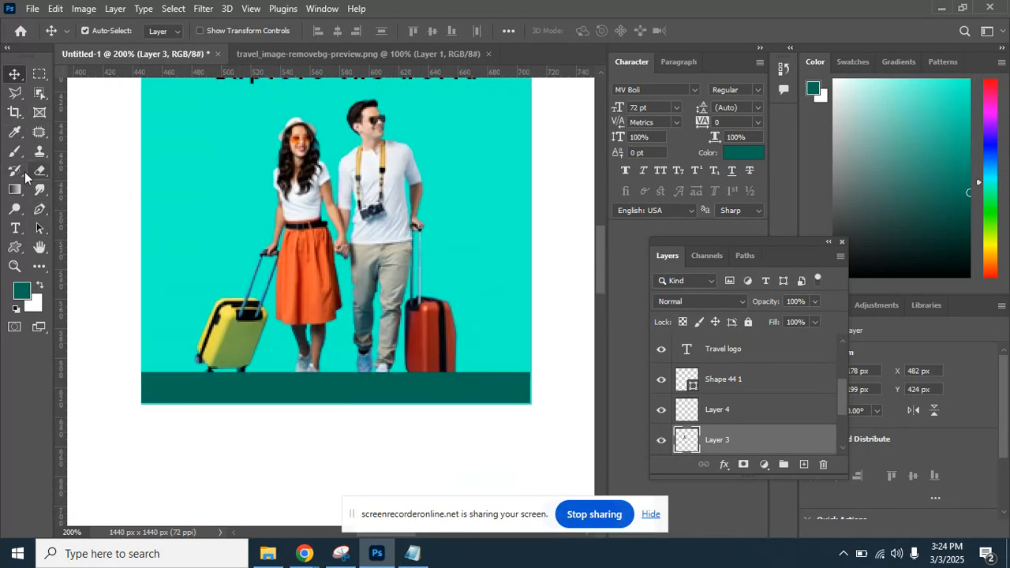
pyautogui.click(18, 229)
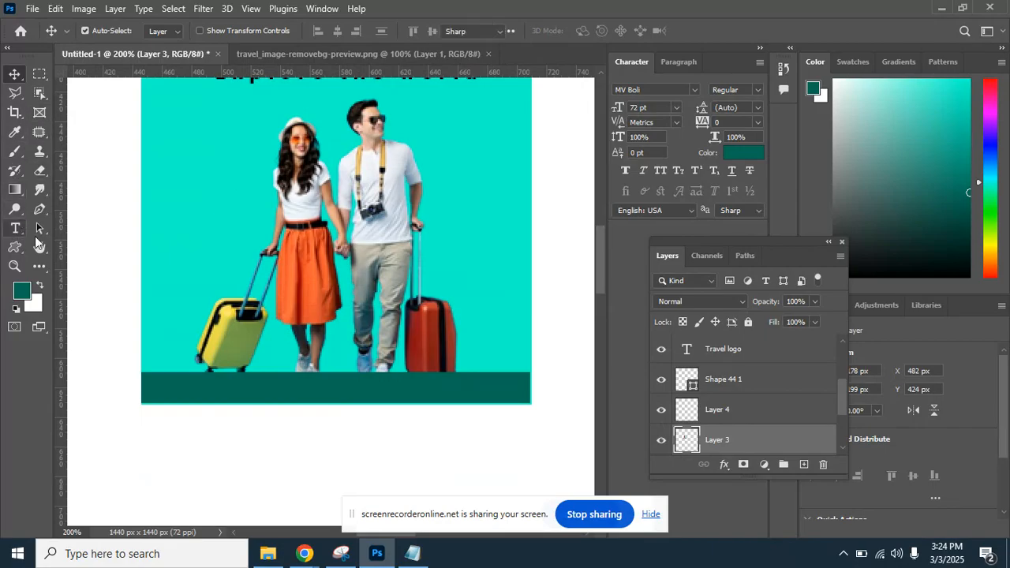
# Start a text line in the footer set to 10 pt white (ffffff).
pyautogui.click(188, 388)
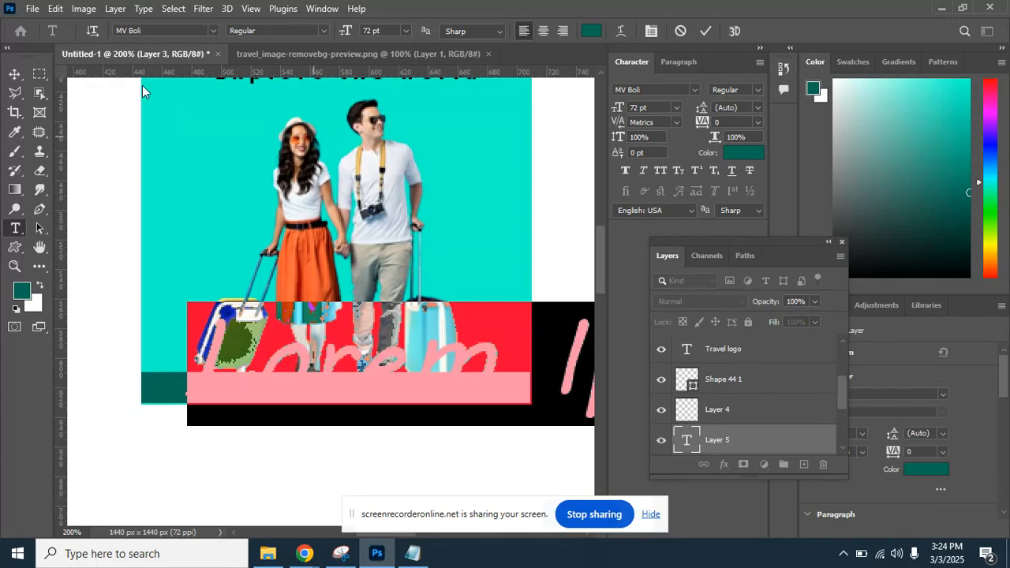
pyautogui.click(406, 30)
pyautogui.click(393, 98)
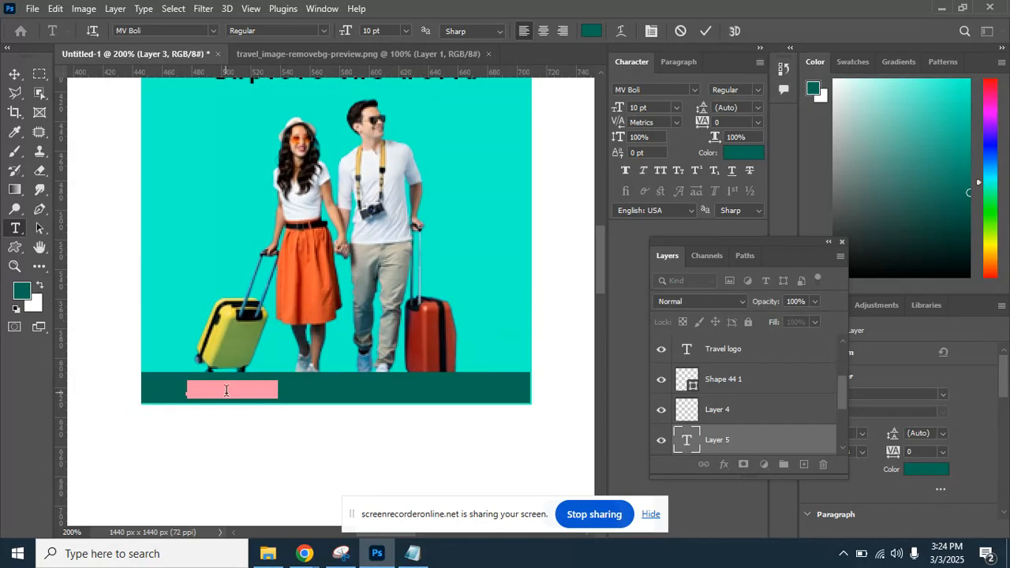
pyautogui.click(22, 292)
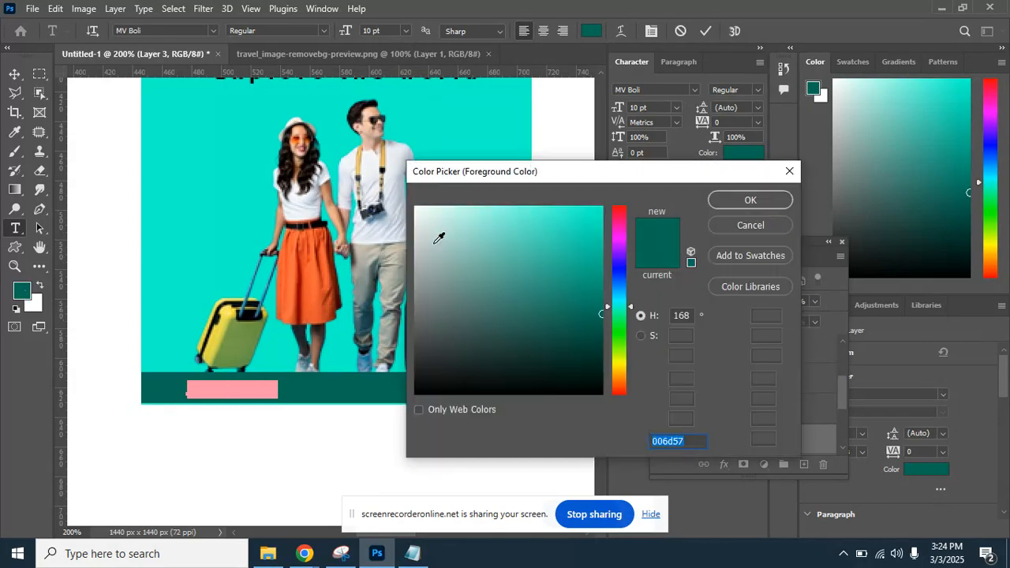
pyautogui.write('ffffff')
pyautogui.click(718, 203)
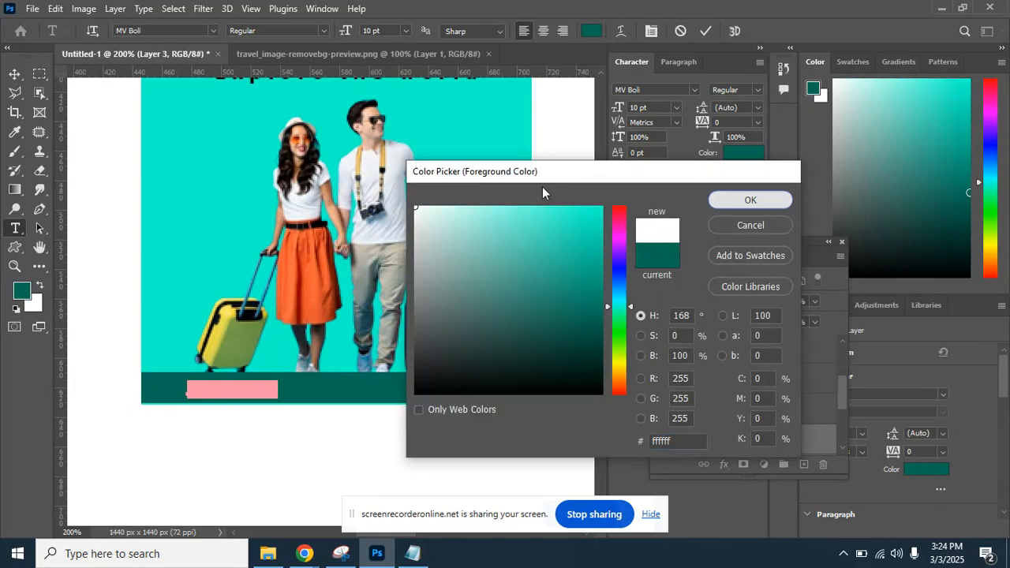
# Set the font to Arial Regular, commit the Lorem Ipsum text, and raise its layer.
pyautogui.click(151, 31)
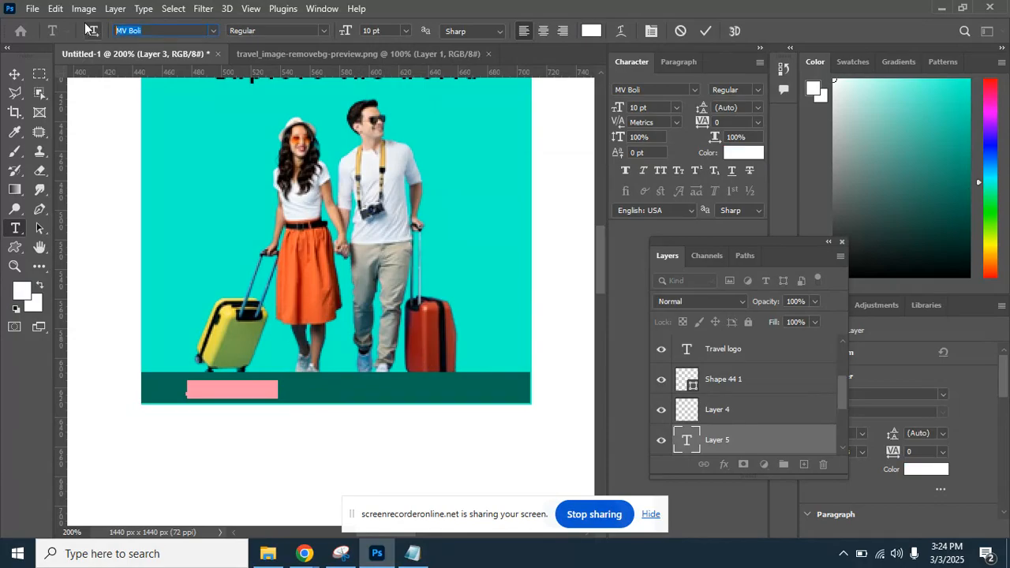
pyautogui.write('ari')
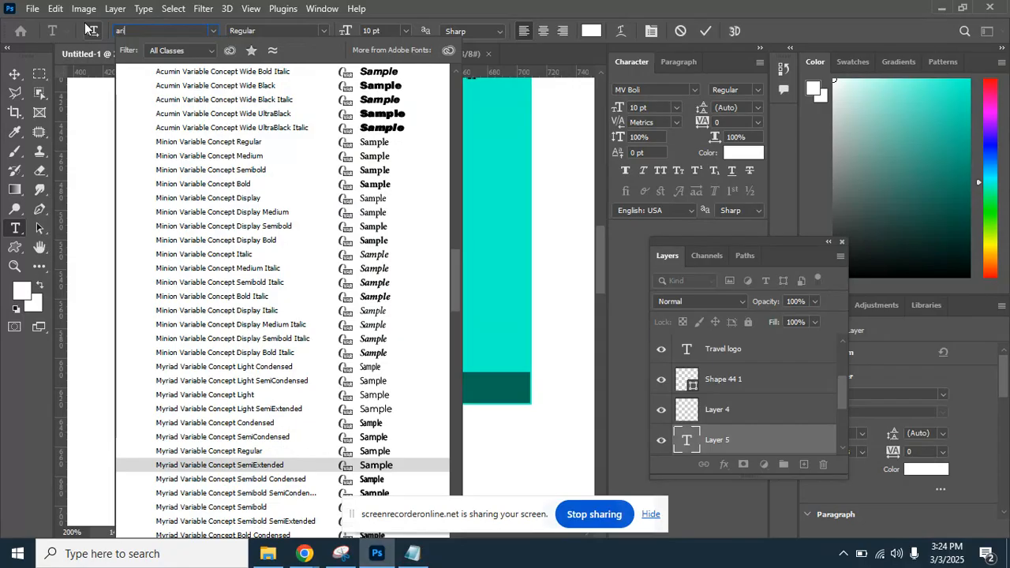
pyautogui.write('al')
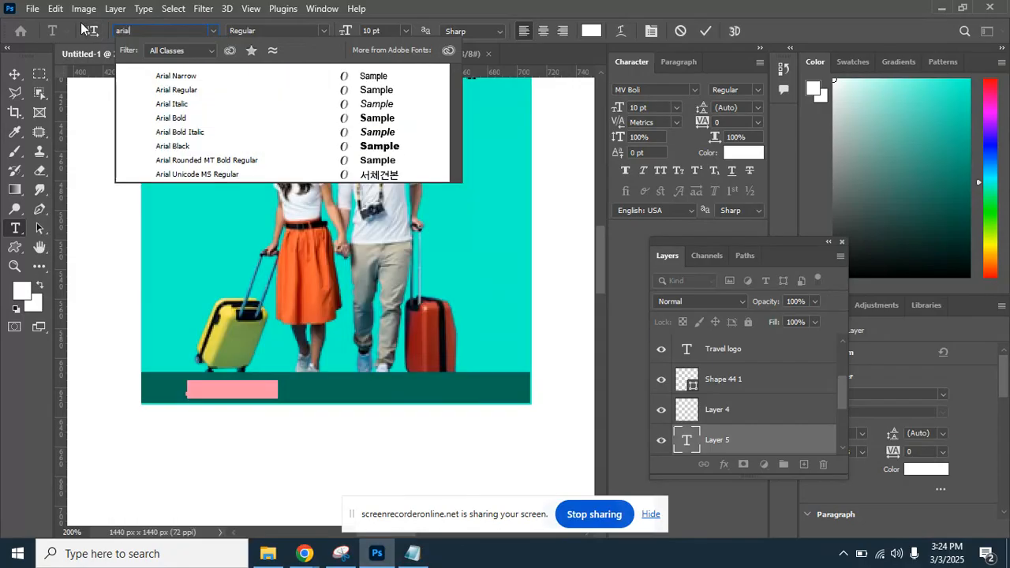
pyautogui.click(188, 91)
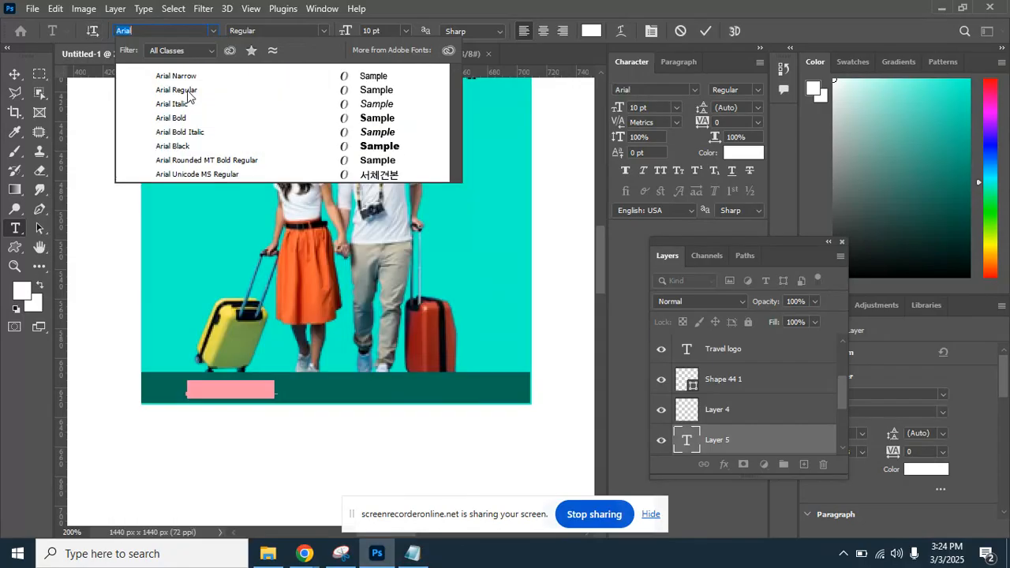
pyautogui.click(14, 75)
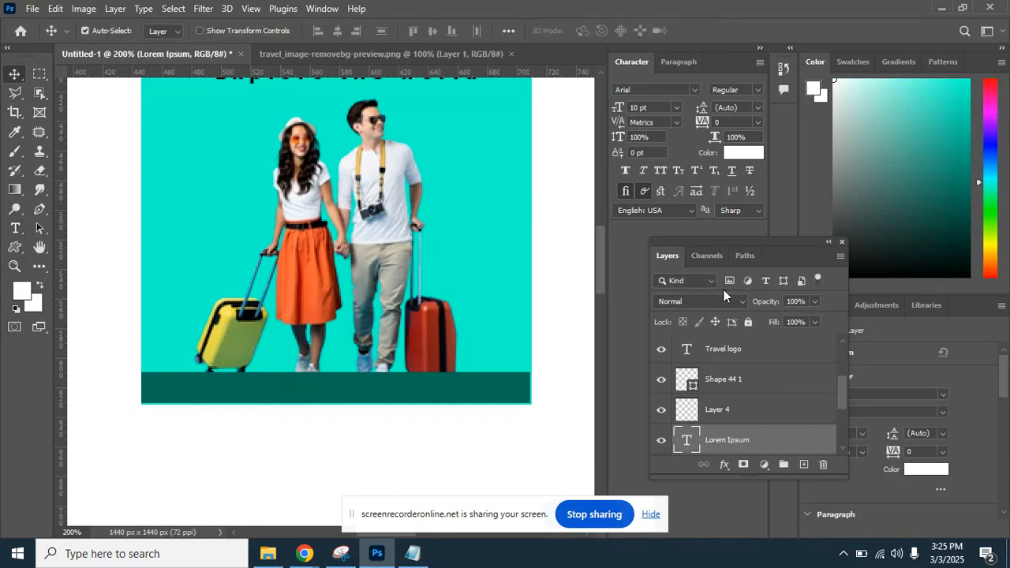
pyautogui.moveTo(728, 430); pyautogui.dragTo(751, 379)
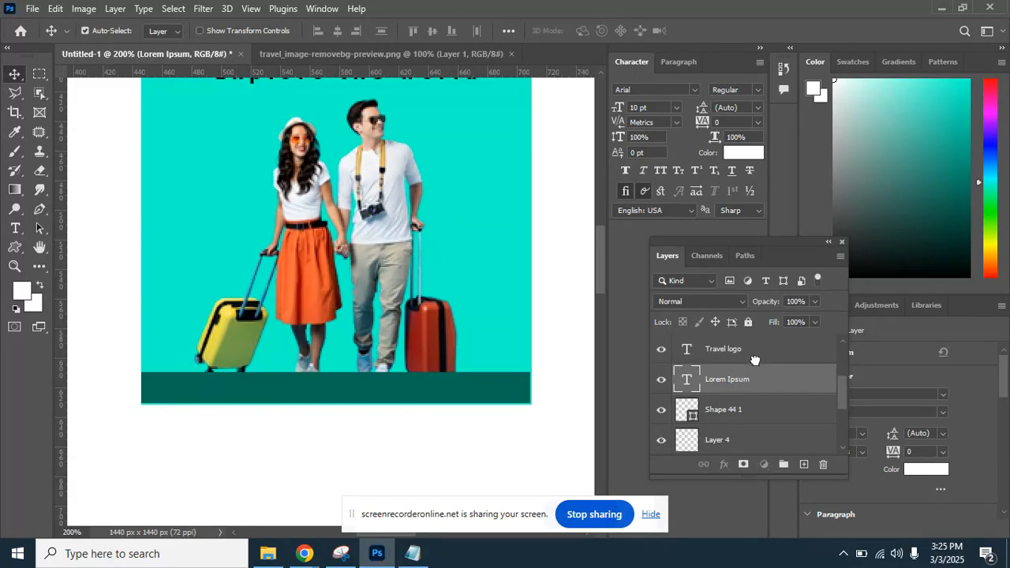
# Move the Lorem Ipsum layer above Travel, resize it to 8 pt, and shift it left.
pyautogui.moveTo(845, 392)
pyautogui.mouseDown()
pyautogui.moveTo(842, 369)
pyautogui.moveTo(841, 385)
pyautogui.mouseUp()
pyautogui.moveTo(768, 420); pyautogui.dragTo(758, 363)
pyautogui.moveTo(843, 385); pyautogui.dragTo(845, 356)
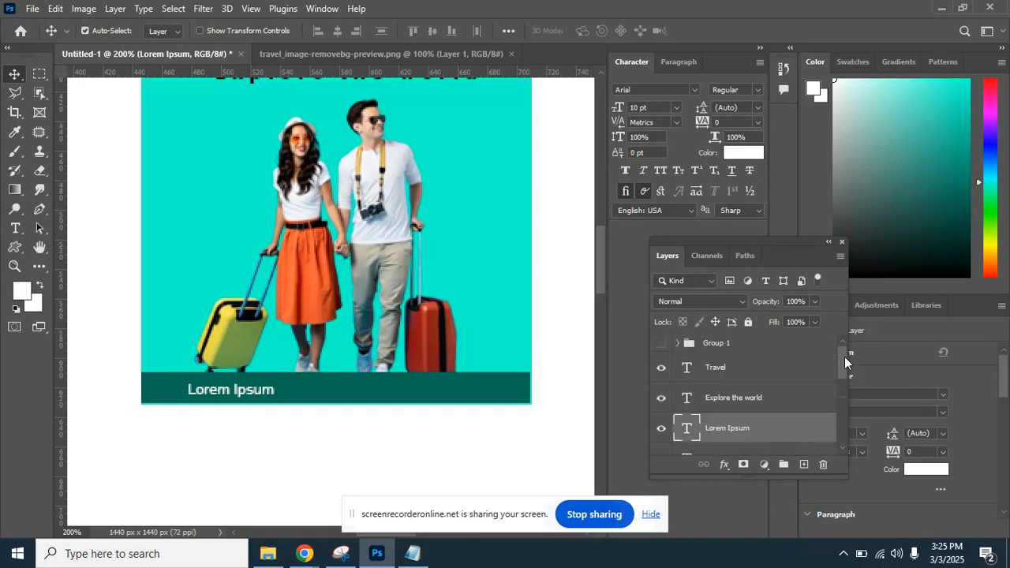
pyautogui.moveTo(762, 427); pyautogui.dragTo(764, 364)
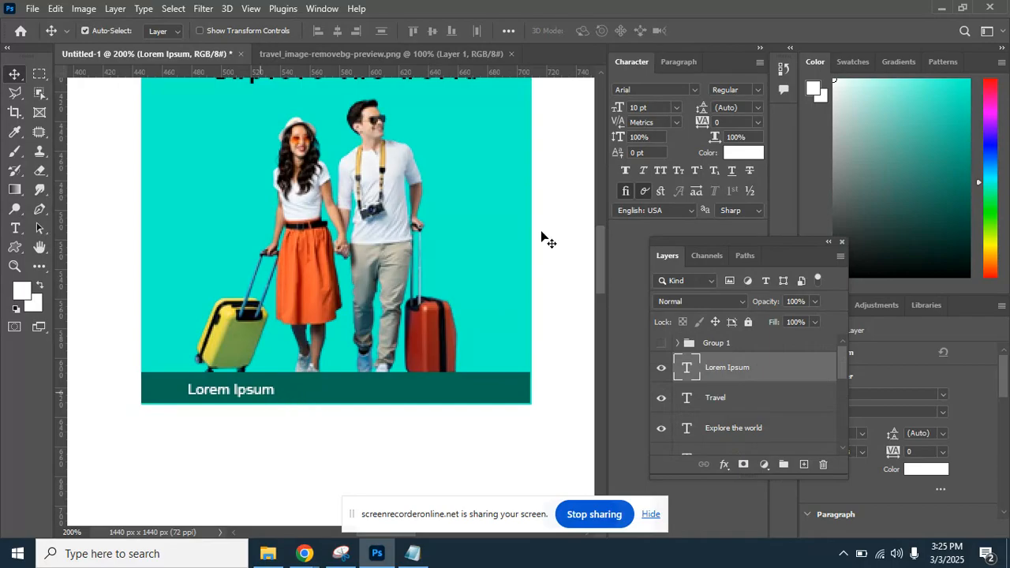
pyautogui.click(655, 109)
pyautogui.press('Return')
pyautogui.moveTo(240, 394); pyautogui.dragTo(215, 387)
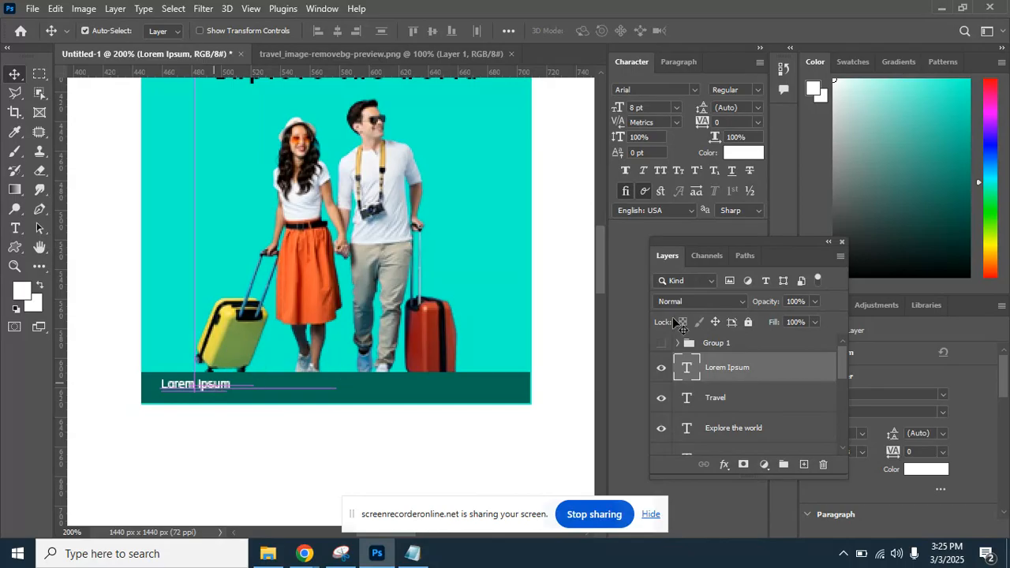
# Duplicate the Lorem Ipsum text and move the copy right along the footer.
pyautogui.moveTo(744, 367); pyautogui.dragTo(804, 464)
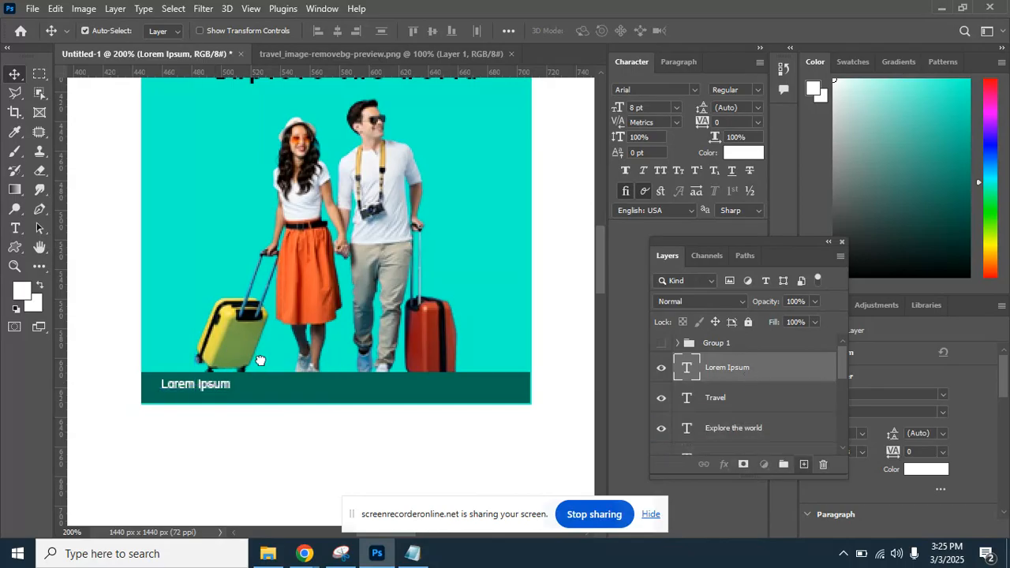
pyautogui.hotkey('shift', 'Right')
pyautogui.hotkey('shift', 'Right')
pyautogui.hotkey('shift', 'Right')
pyautogui.hotkey('shift', 'Right')
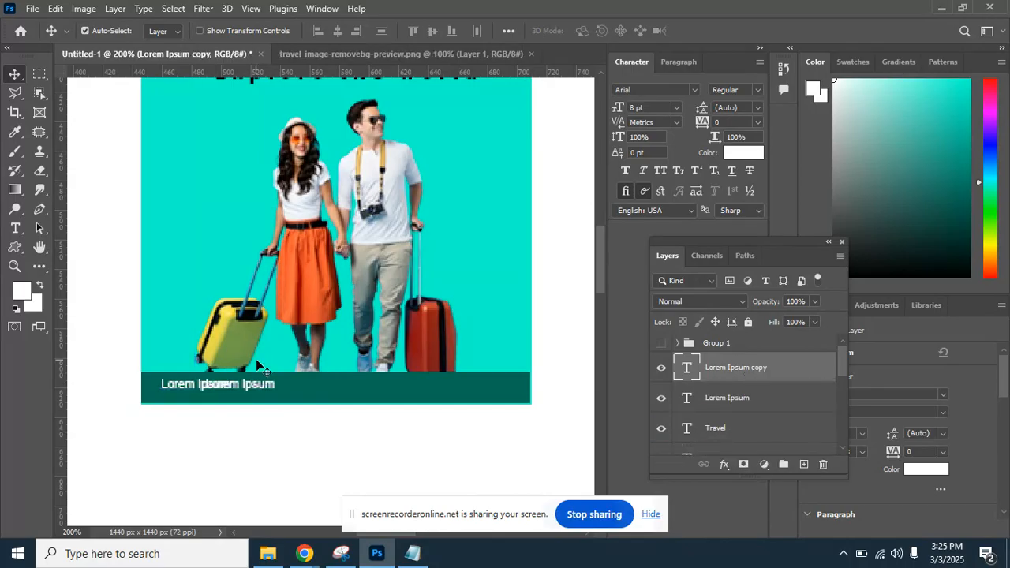
pyautogui.moveTo(281, 388); pyautogui.dragTo(492, 390)
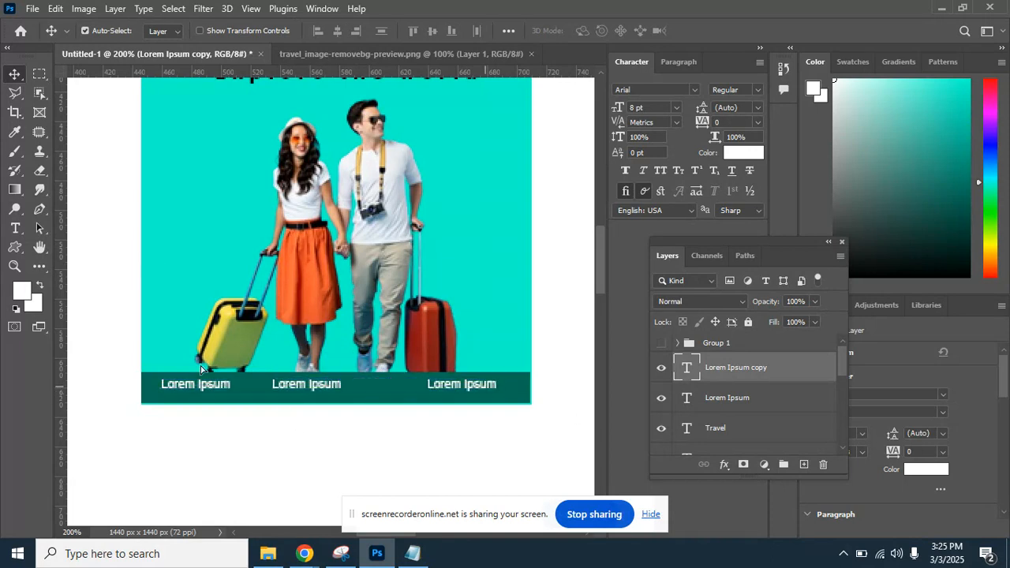
# Zoom in on the footer's left end and pick the first Lorem Ipsum text for editing.
pyautogui.hotkey('ctrl', '+')
pyautogui.hotkey('ctrl', '+')
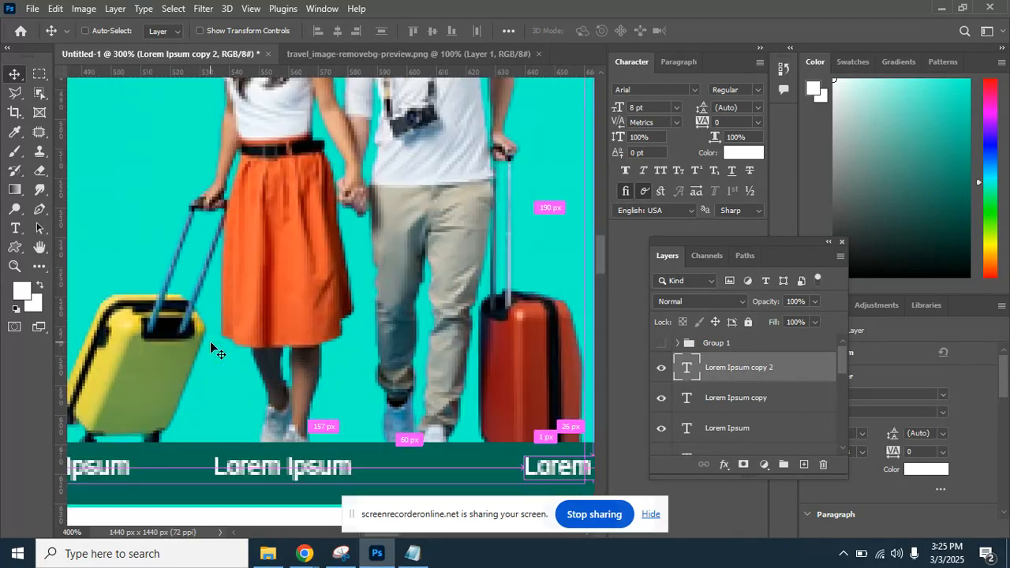
pyautogui.moveTo(239, 404); pyautogui.dragTo(485, 210)
pyautogui.moveTo(447, 300); pyautogui.dragTo(363, 300)
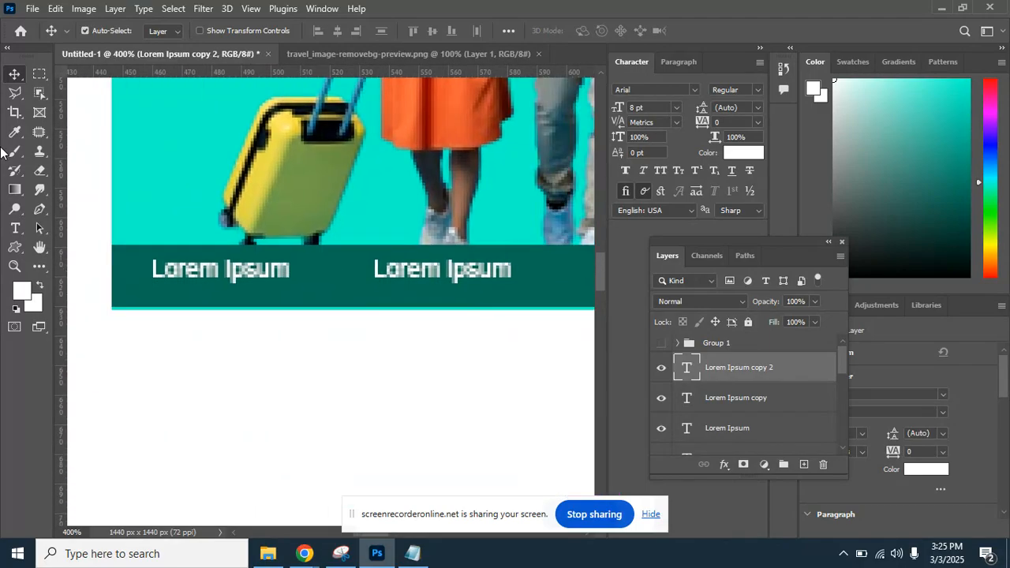
pyautogui.press('t')
pyautogui.click(234, 272)
pyautogui.doubleClick(234, 272)
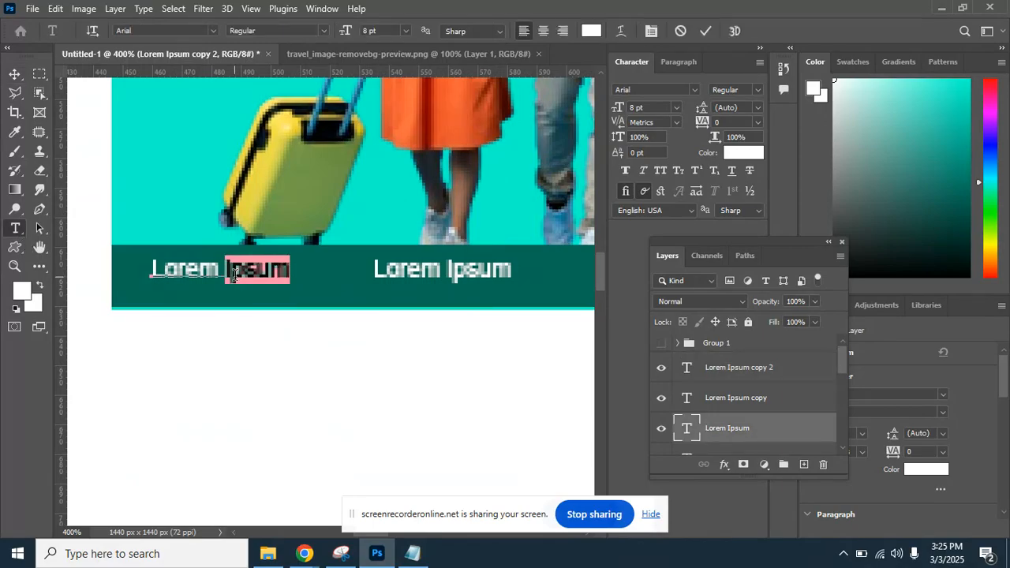
pyautogui.click(234, 272)
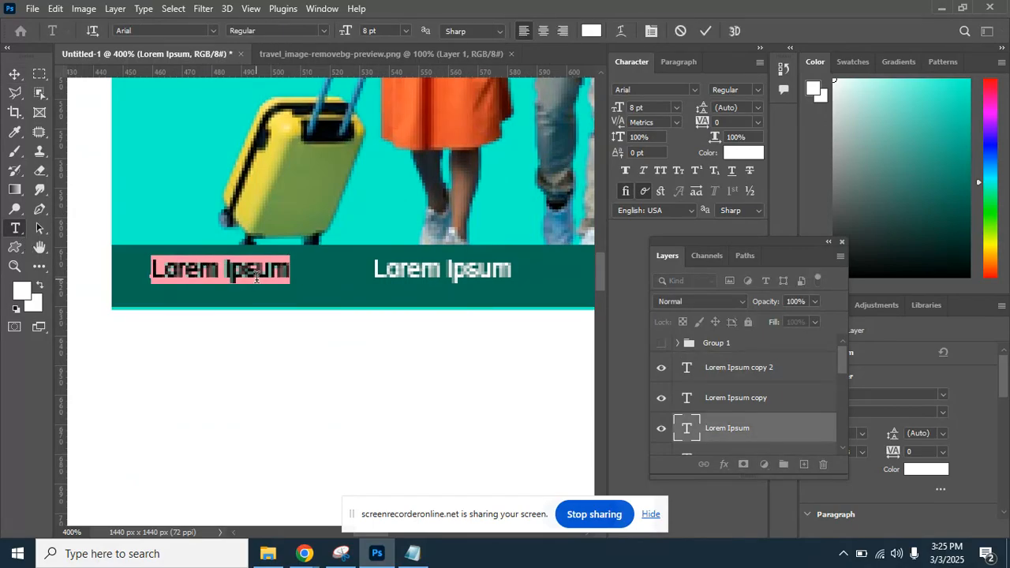
pyautogui.write('www')
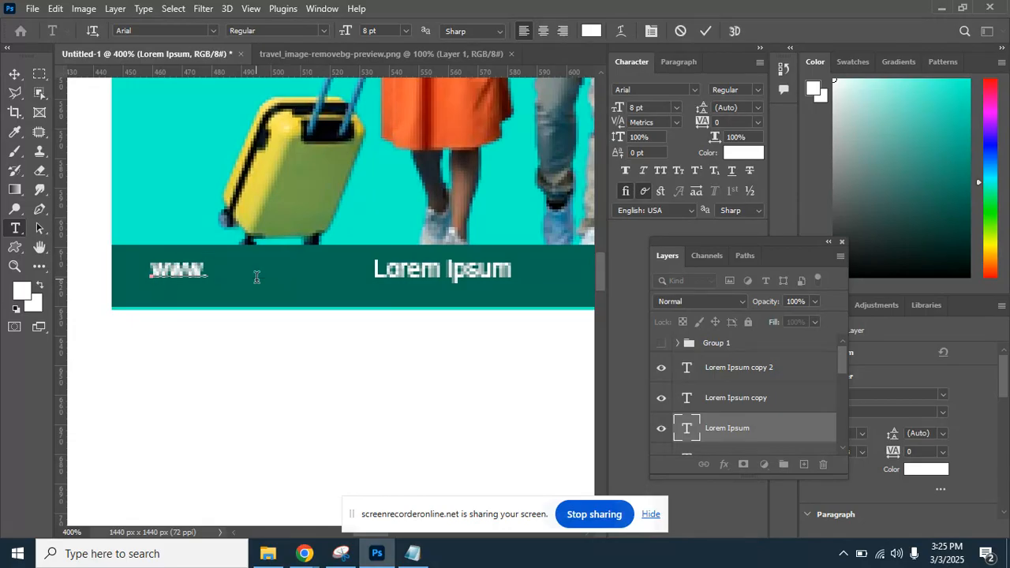
pyautogui.write('.travel.com')
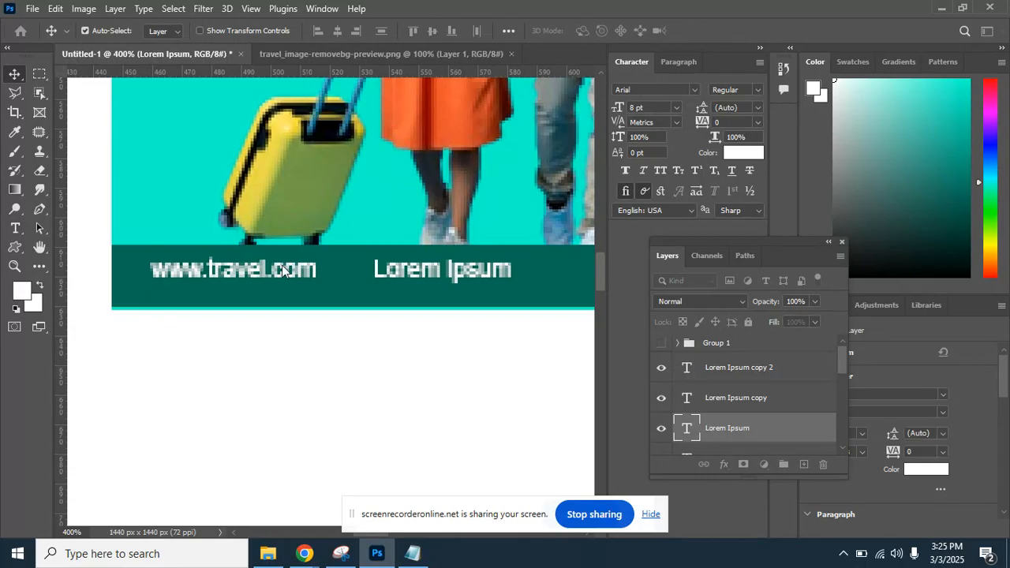
pyautogui.moveTo(314, 280); pyautogui.dragTo(197, 276)
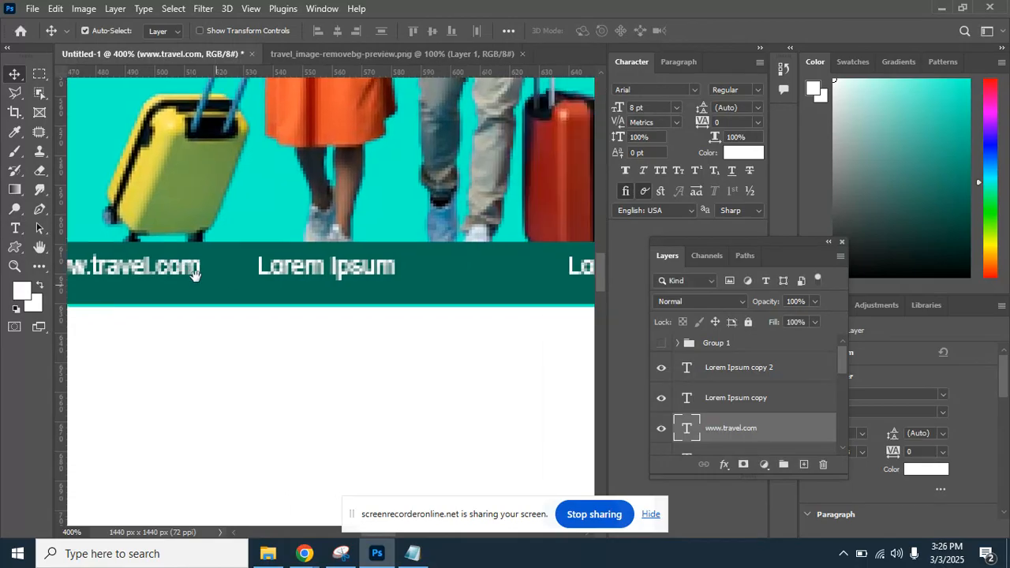
pyautogui.click(15, 228)
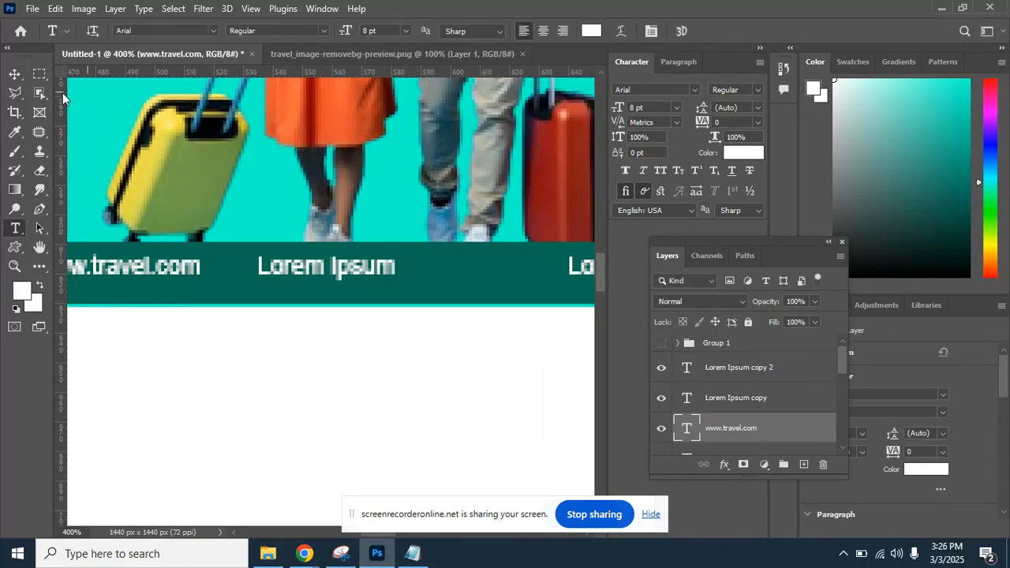
pyautogui.click(14, 74)
pyautogui.moveTo(199, 288); pyautogui.dragTo(512, 286)
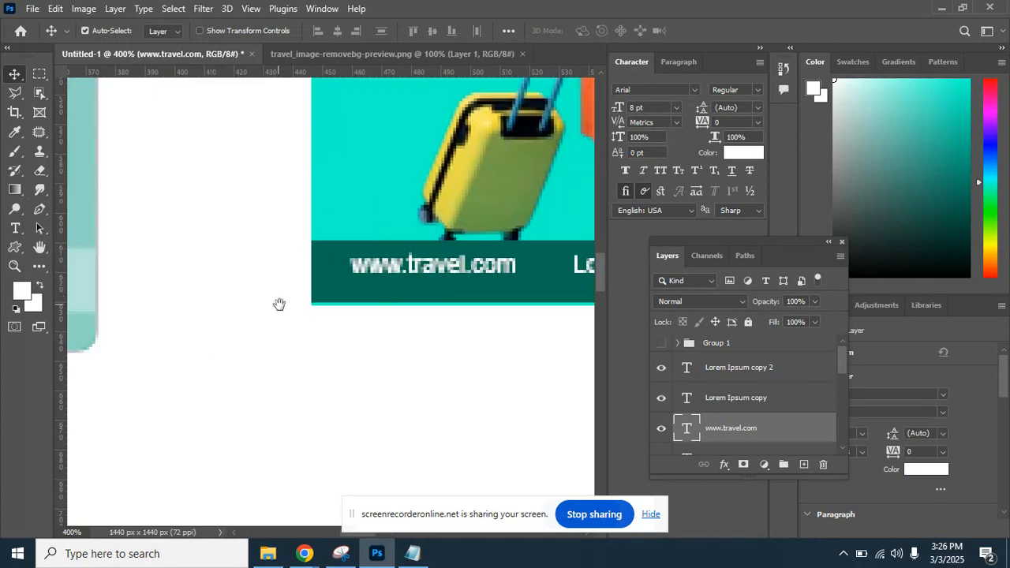
pyautogui.moveTo(279, 304); pyautogui.dragTo(447, 264)
pyautogui.moveTo(352, 271); pyautogui.dragTo(144, 323)
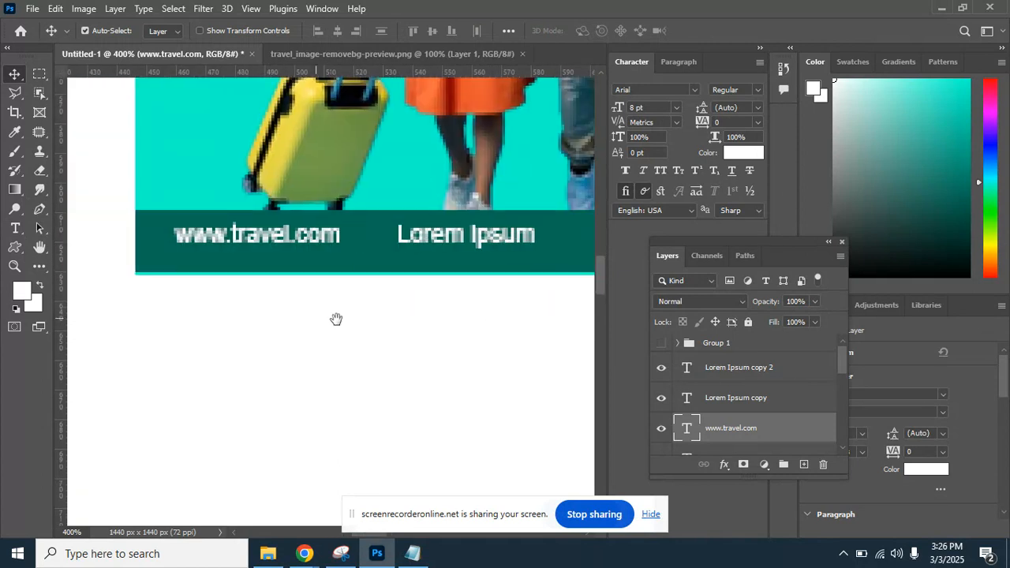
pyautogui.moveTo(337, 319); pyautogui.dragTo(210, 317)
pyautogui.click(14, 229)
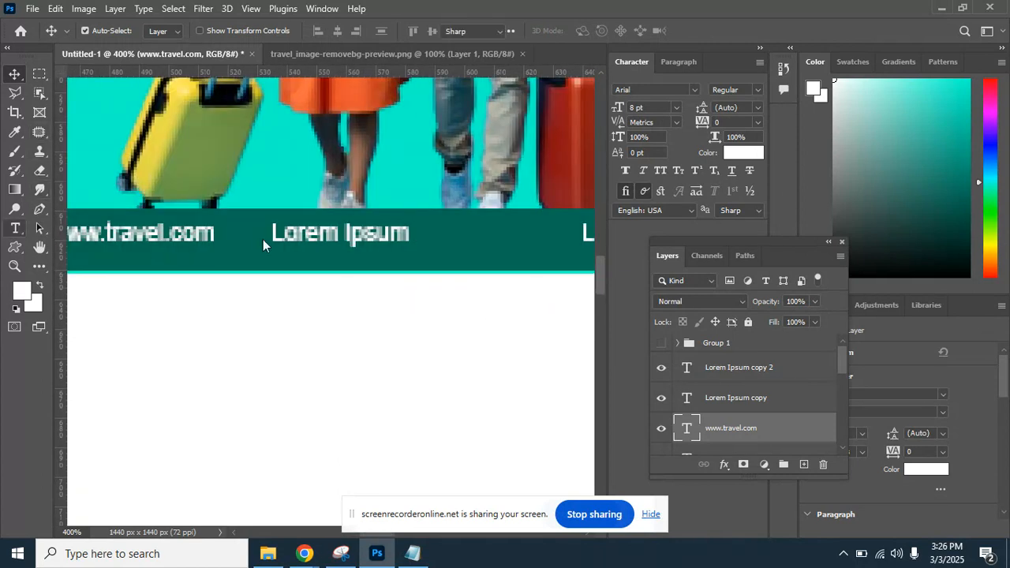
# Replace the middle Lorem Ipsum line with the contact phone number and commit it.
pyautogui.click(306, 230)
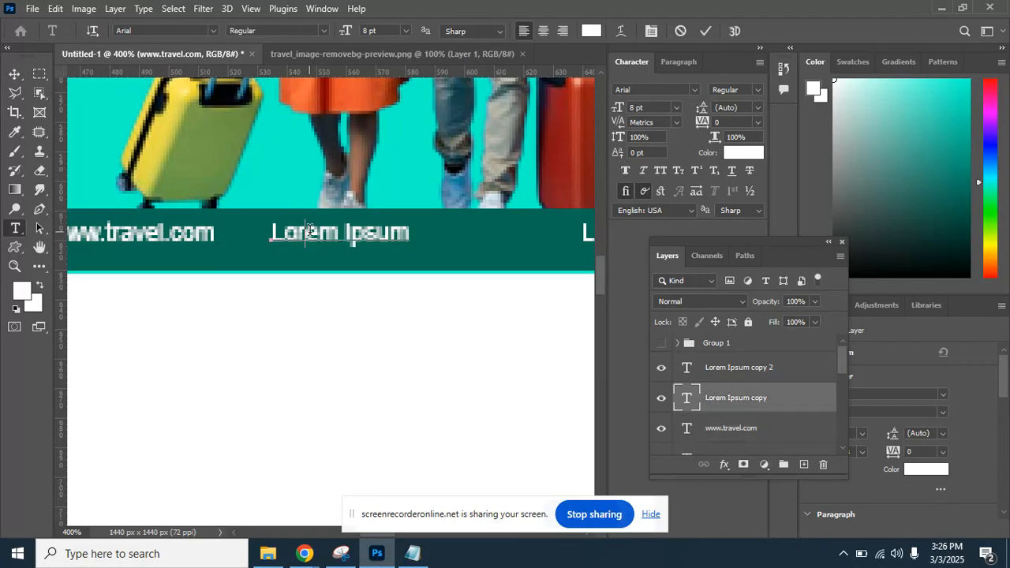
pyautogui.doubleClick(309, 231)
pyautogui.click(309, 230)
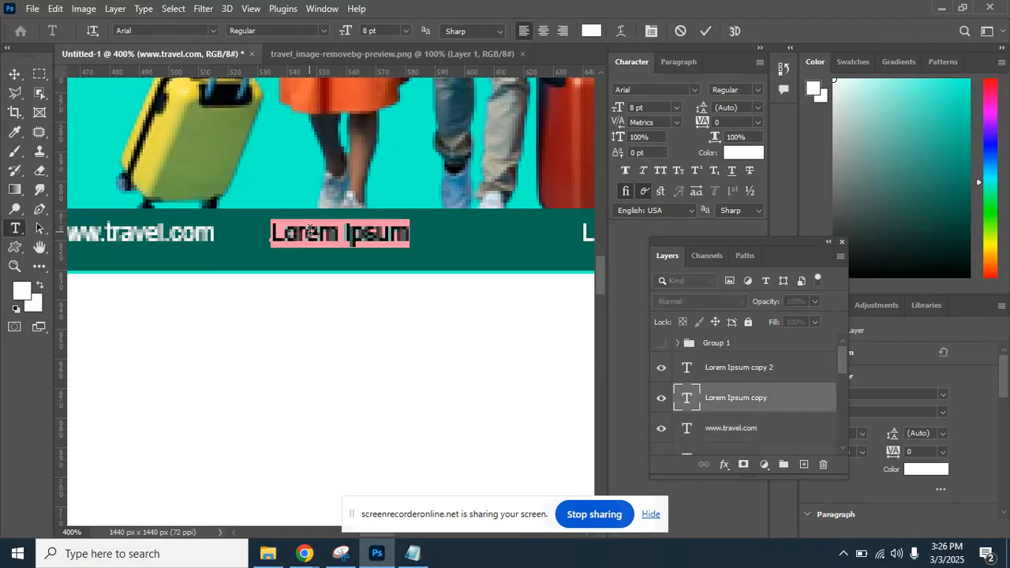
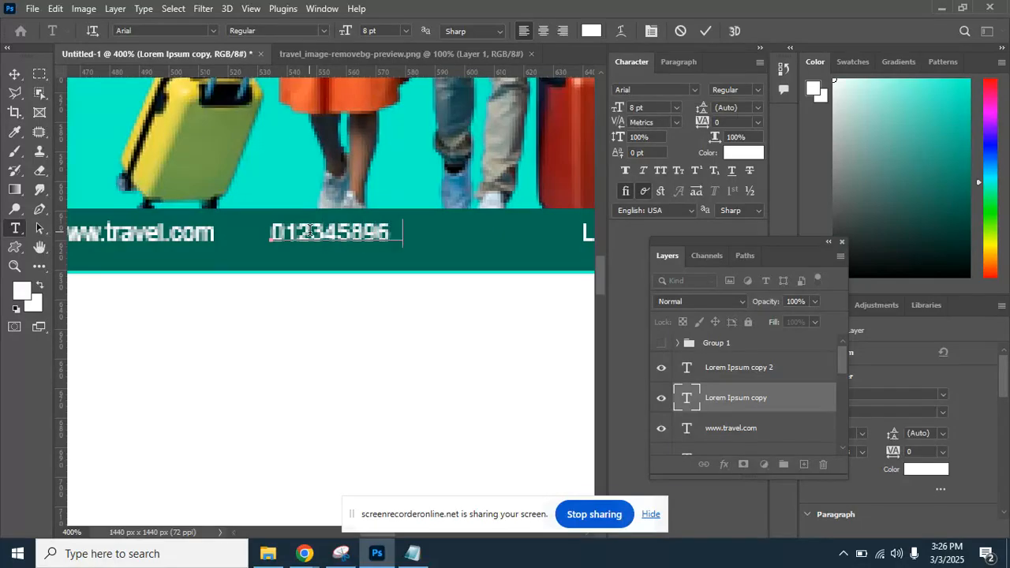
pyautogui.click(14, 74)
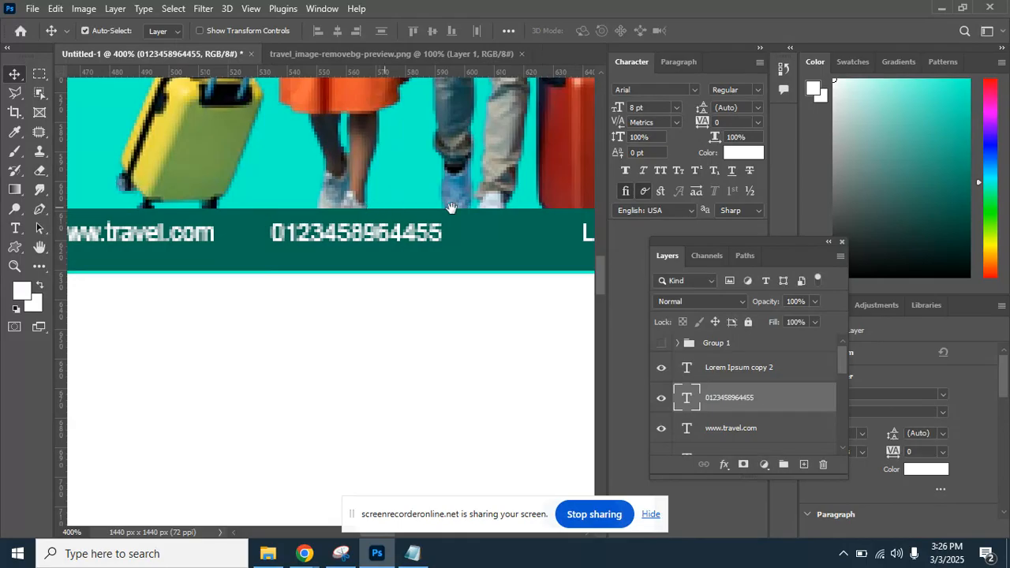
# Replace the last Lorem Ipsum line with the contact e-mail address, fixing a typo, and commit.
pyautogui.moveTo(582, 214); pyautogui.dragTo(320, 252)
pyautogui.click(14, 229)
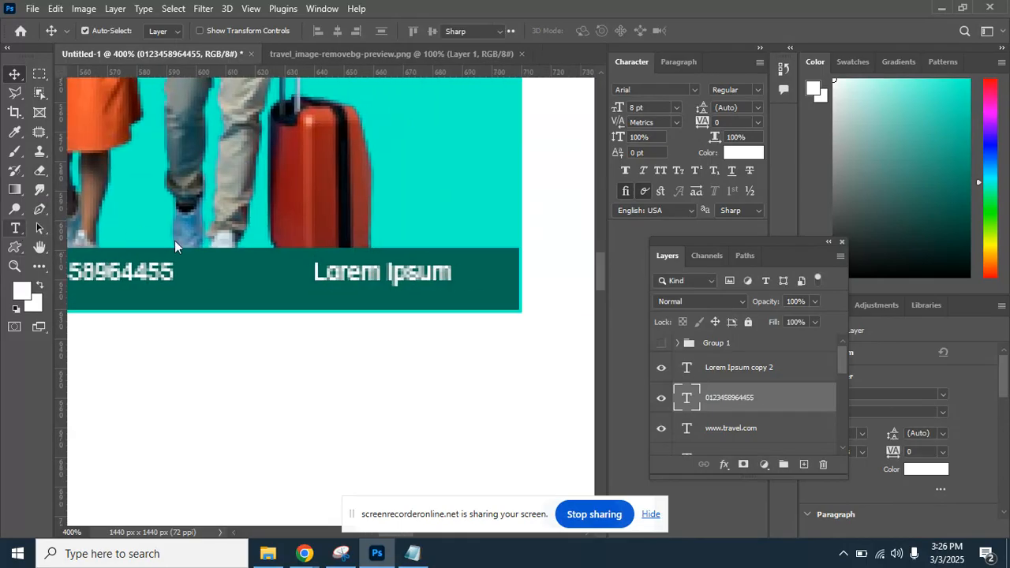
pyautogui.click(407, 274)
pyautogui.doubleClick(407, 274)
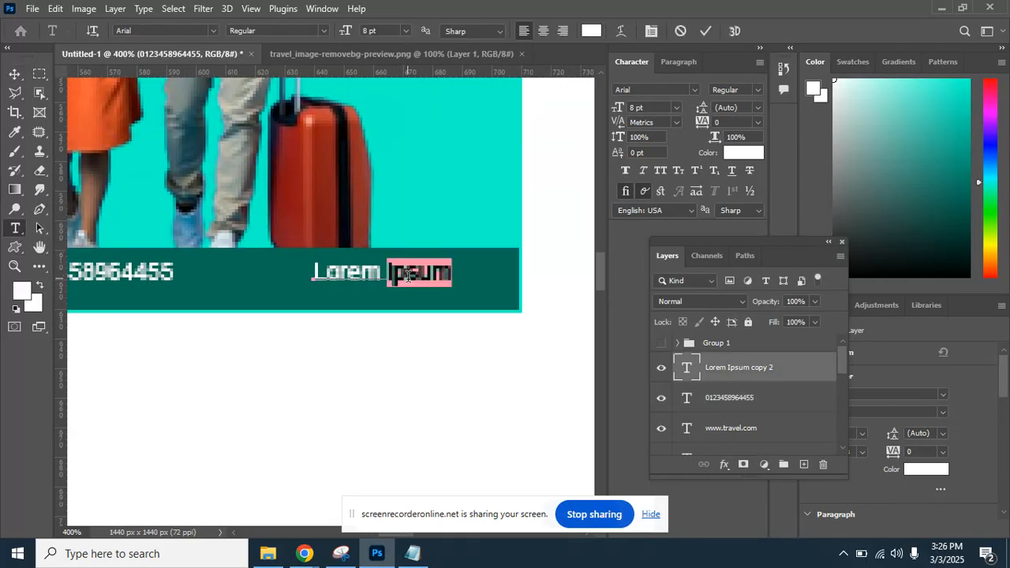
pyautogui.click(407, 274)
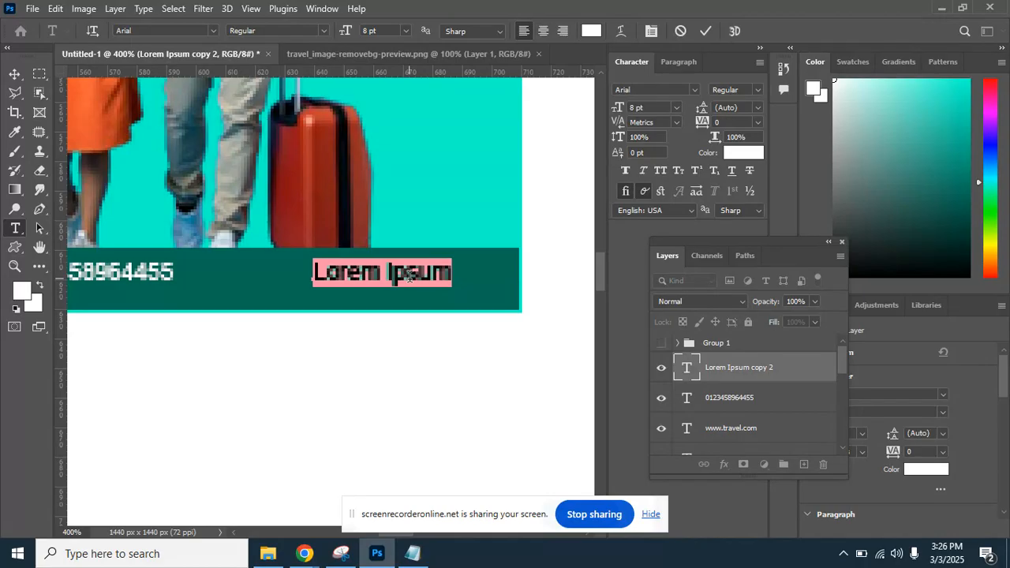
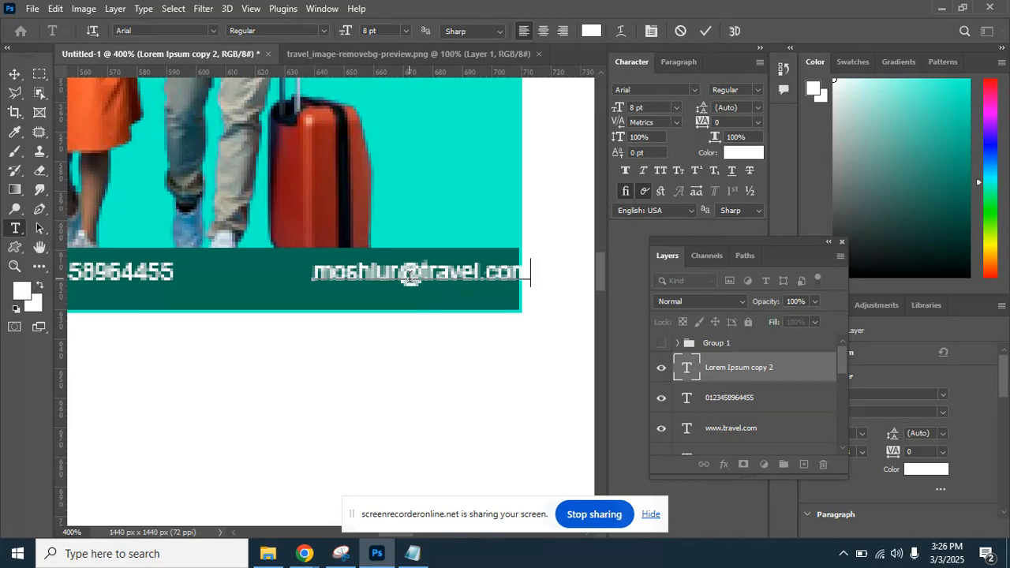
pyautogui.click(14, 74)
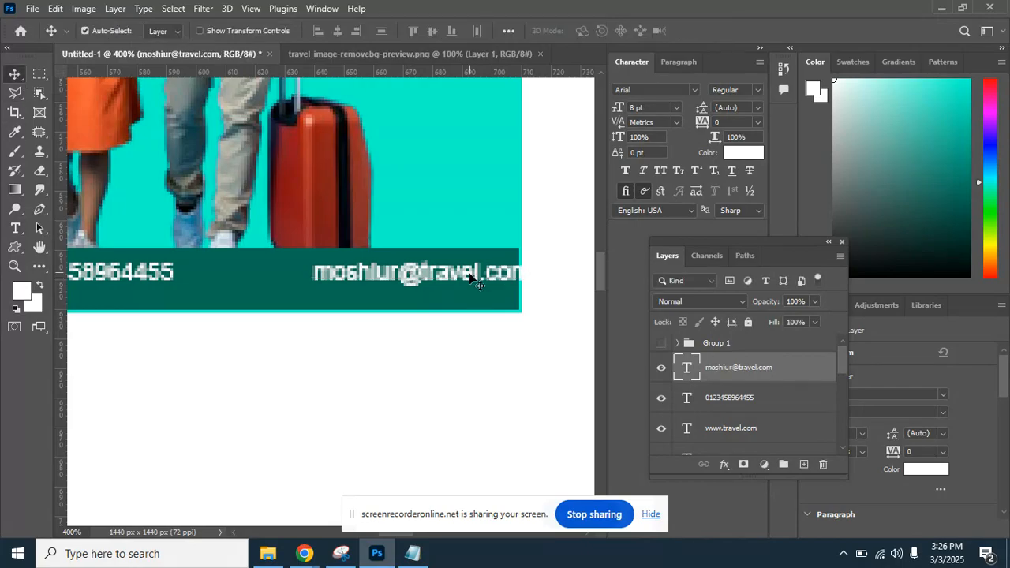
# Show guides and reposition the website, phone and e-mail texts along the footer.
pyautogui.hotkey('ctrl', '-')
pyautogui.hotkey('ctrl', '-')
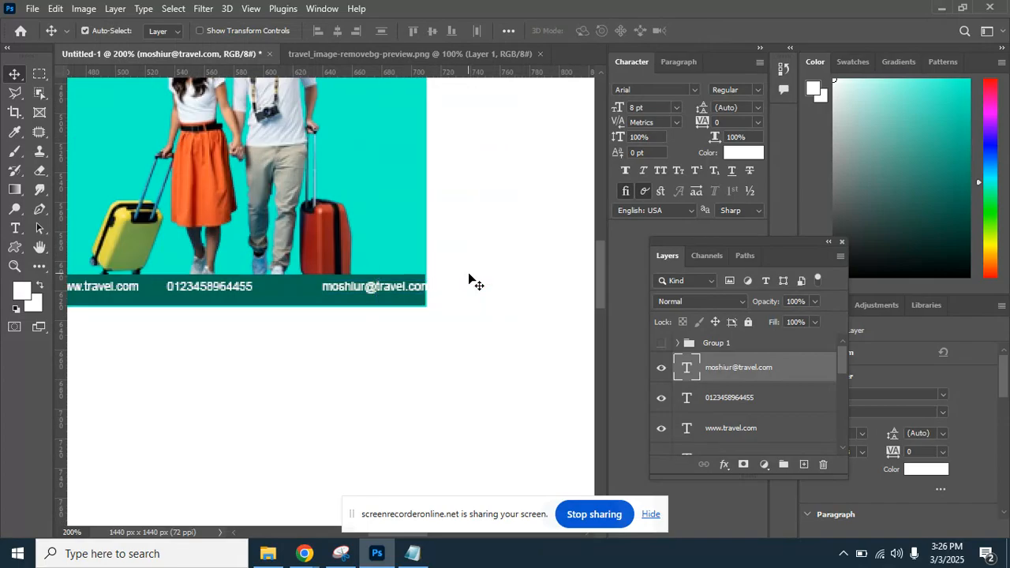
pyautogui.moveTo(335, 285); pyautogui.dragTo(458, 272)
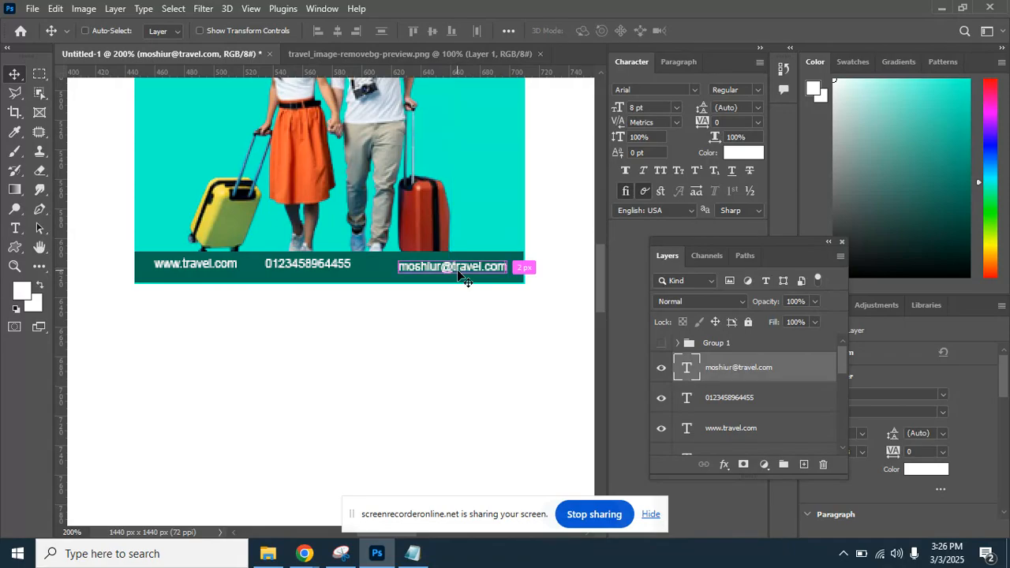
pyautogui.hotkey('ctrl', ';')
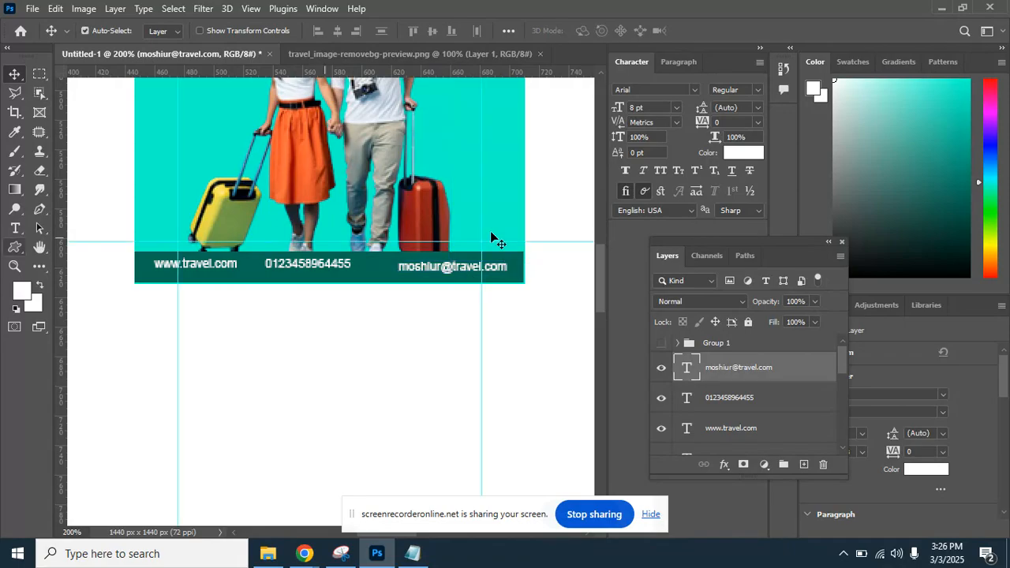
pyautogui.moveTo(208, 268); pyautogui.dragTo(211, 269)
pyautogui.moveTo(299, 269); pyautogui.dragTo(320, 268)
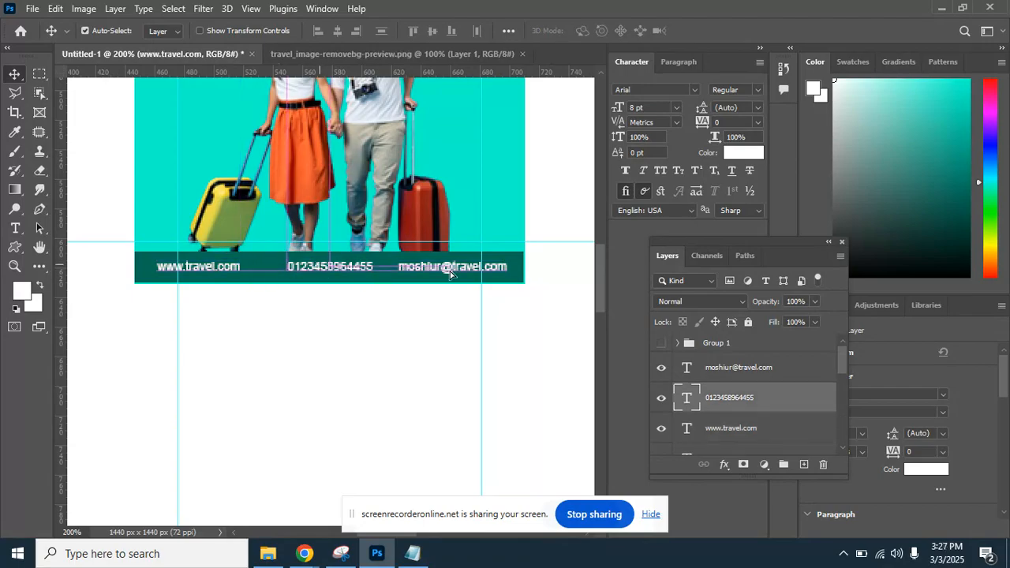
pyautogui.click(452, 269)
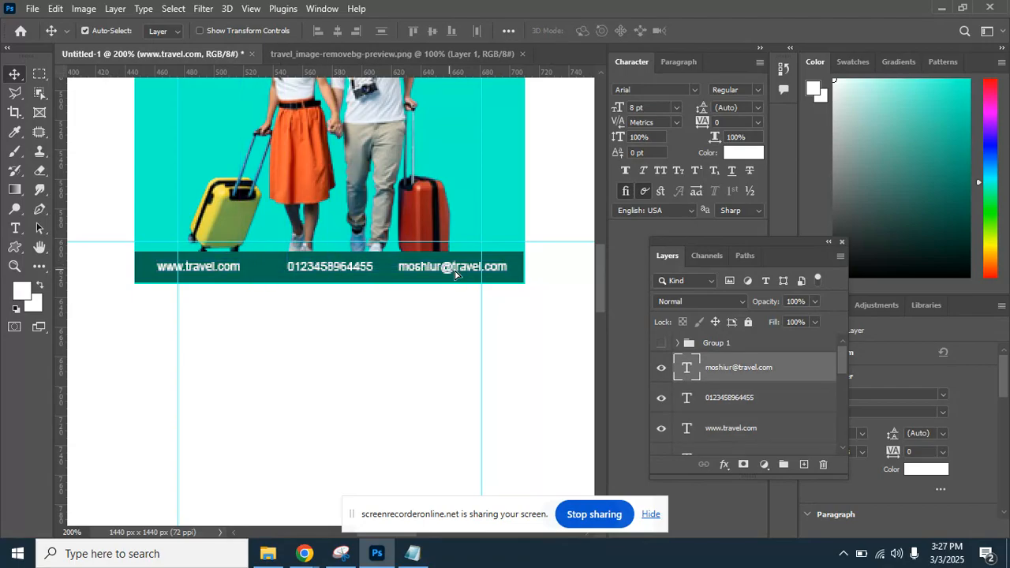
pyautogui.click(353, 271)
pyautogui.moveTo(351, 273); pyautogui.dragTo(361, 273)
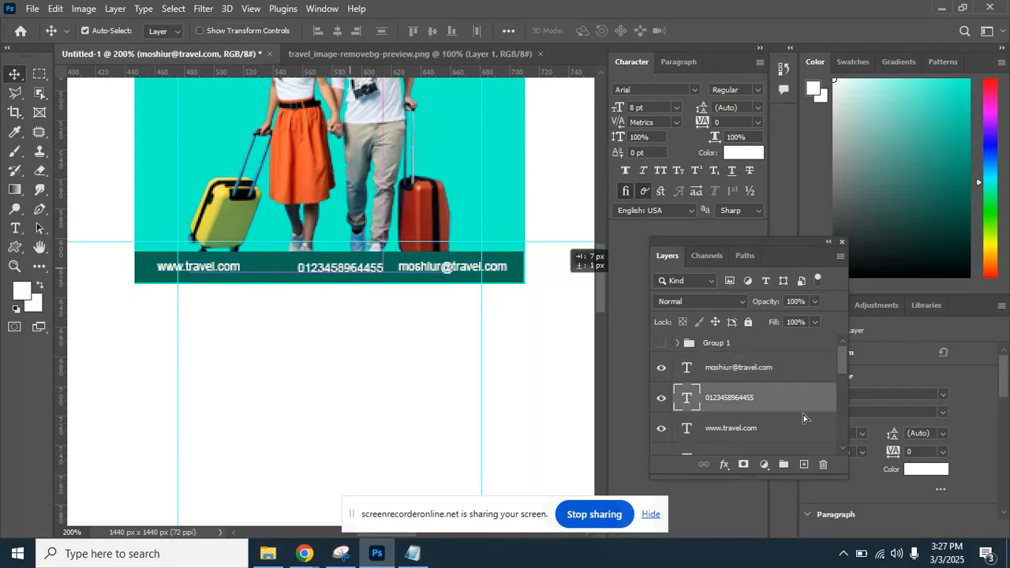
# Admit the waiting participant to the Google Meet call and return to the flyer.
pyautogui.click(853, 463)
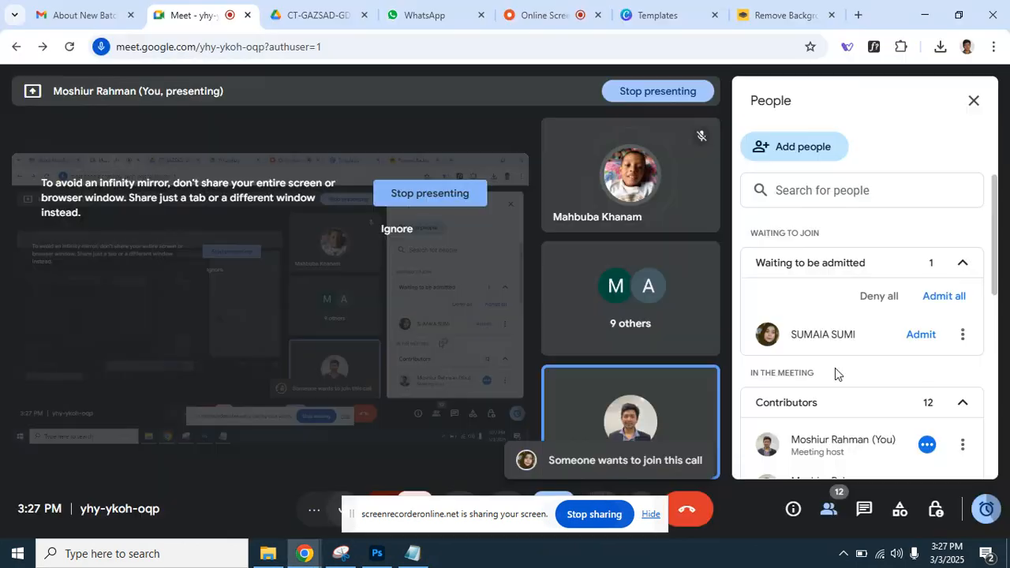
pyautogui.click(943, 296)
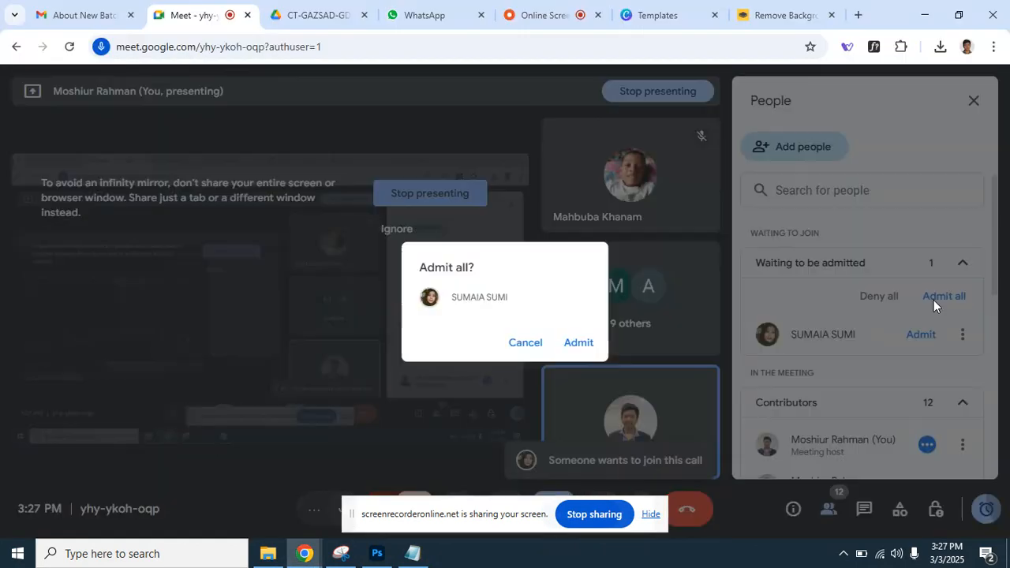
pyautogui.click(584, 345)
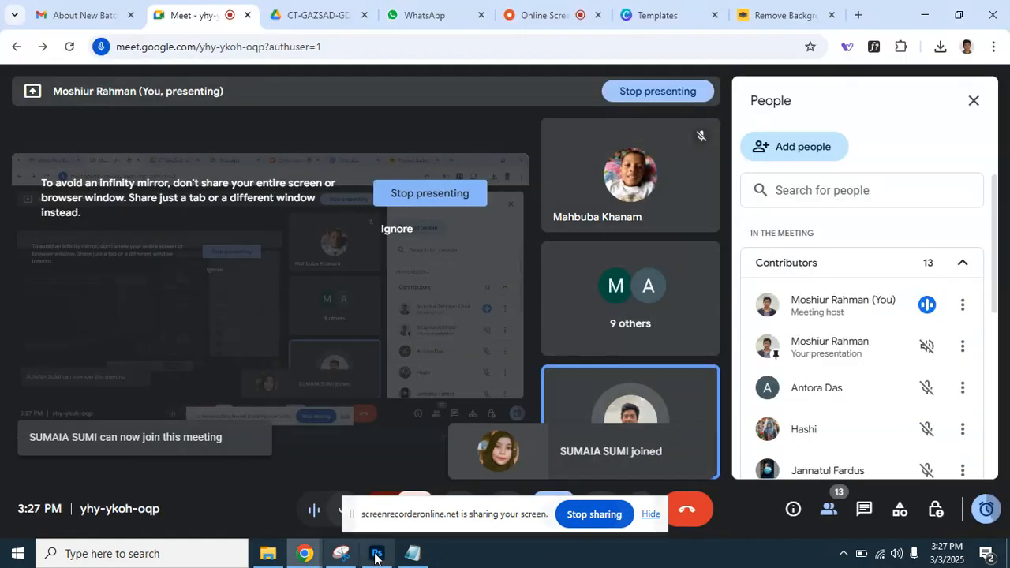
pyautogui.click(377, 553)
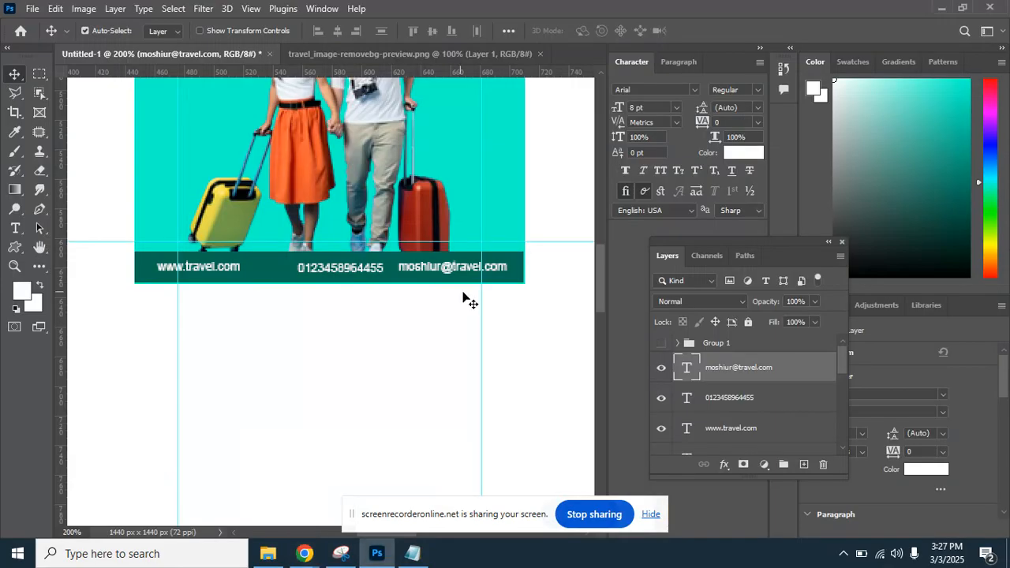
# Select all three footer texts, align their bottom edges, distribute them horizontally, and zoom out.
pyautogui.keyDown('shift'); pyautogui.click(752, 430); pyautogui.keyUp('shift')
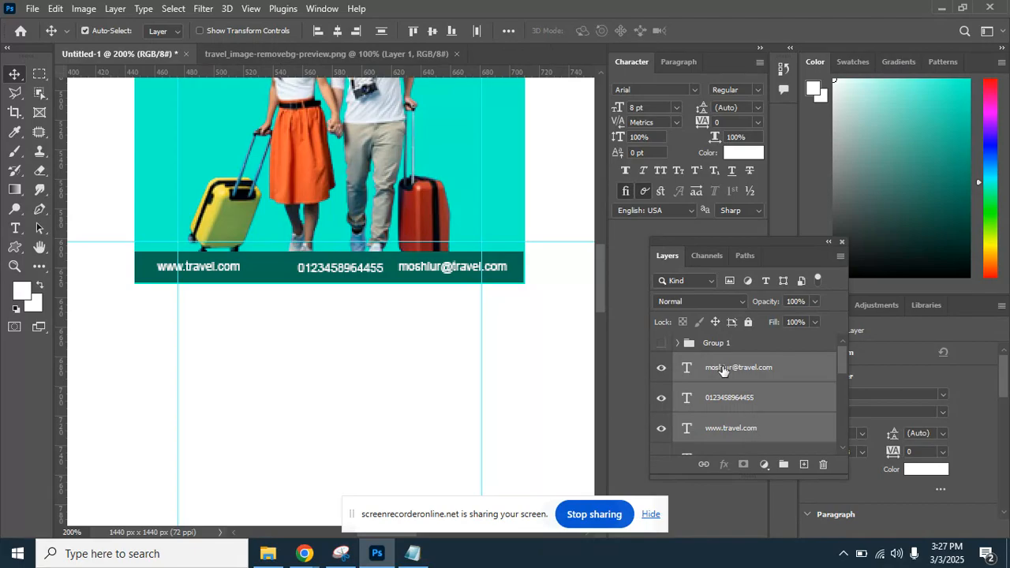
pyautogui.click(435, 33)
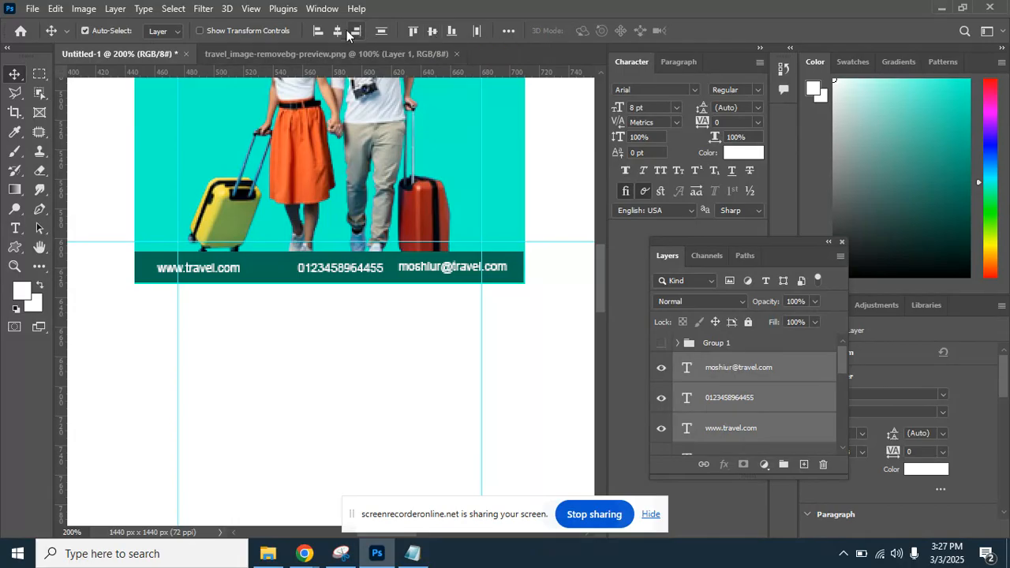
pyautogui.click(478, 31)
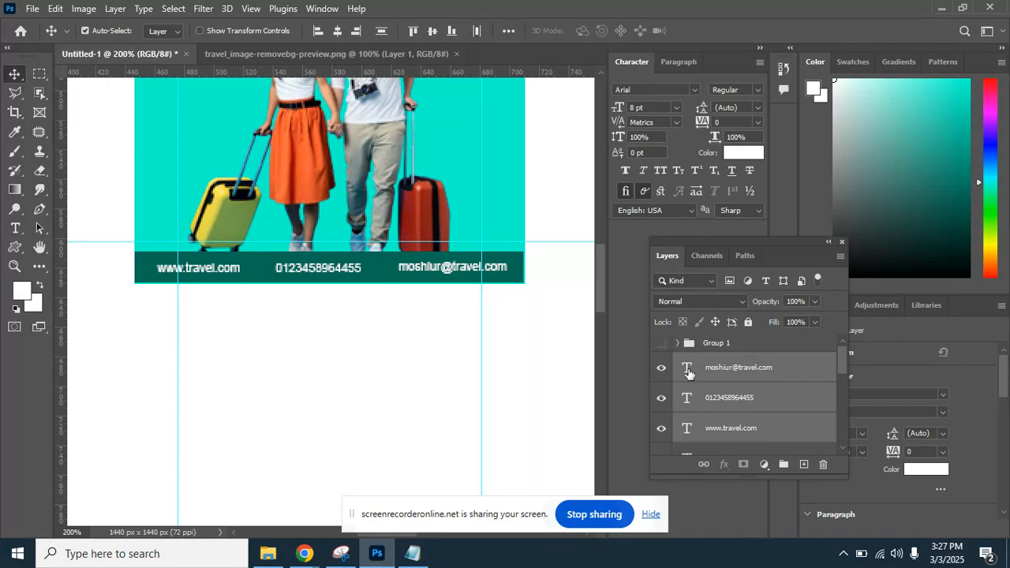
pyautogui.hotkey('ctrl', '-')
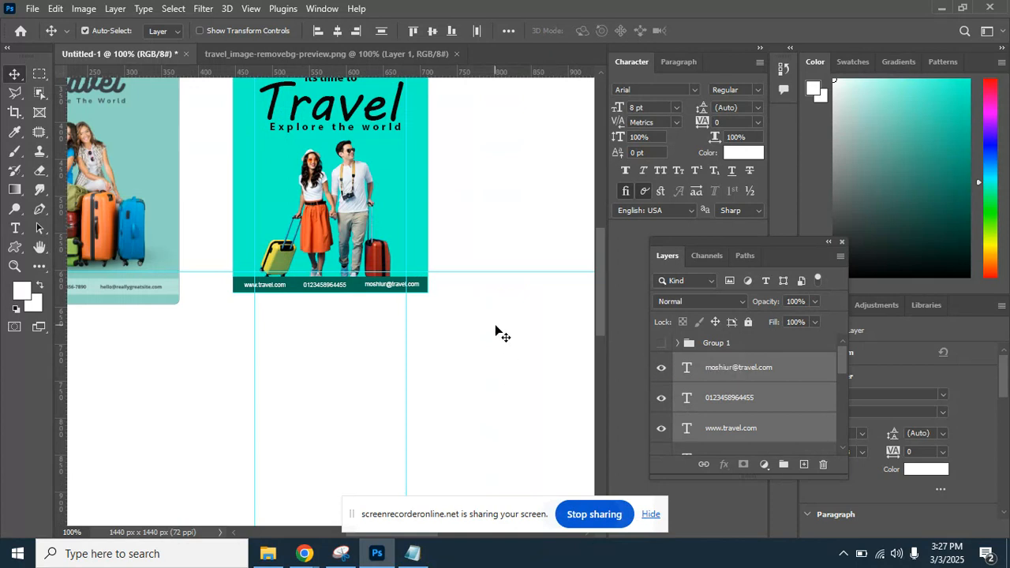
# Hide guides and panels, view the flyer beside the reference poster, then restore the panels.
pyautogui.hotkey('ctrl', ';')
pyautogui.press('Tab')
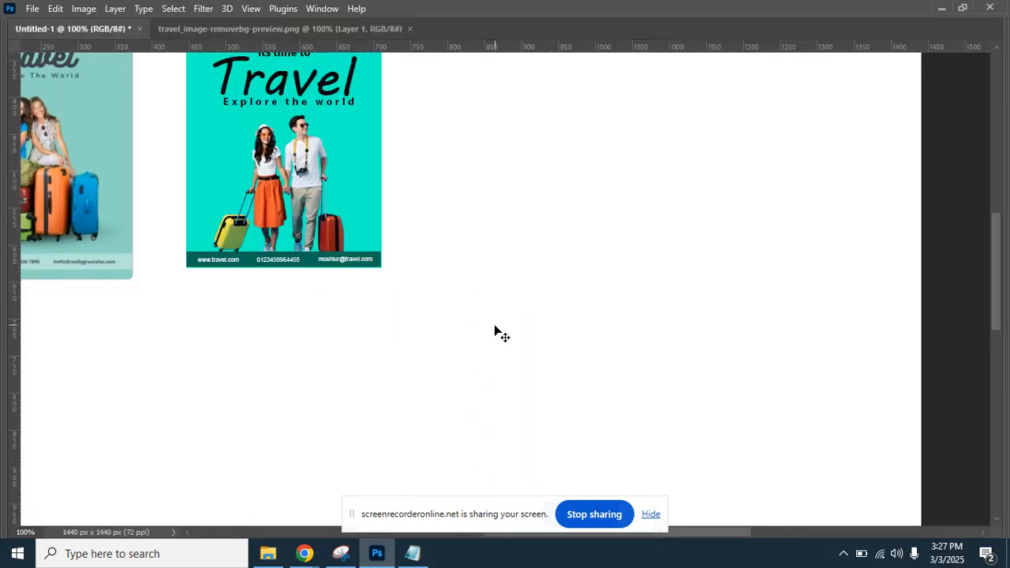
pyautogui.moveTo(324, 132); pyautogui.dragTo(415, 252)
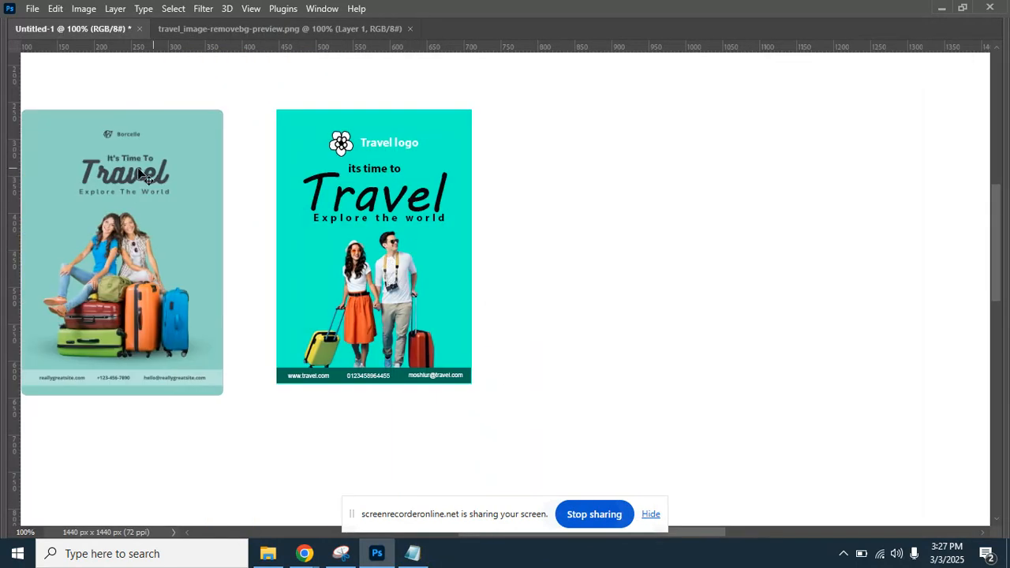
pyautogui.moveTo(123, 224); pyautogui.dragTo(217, 218)
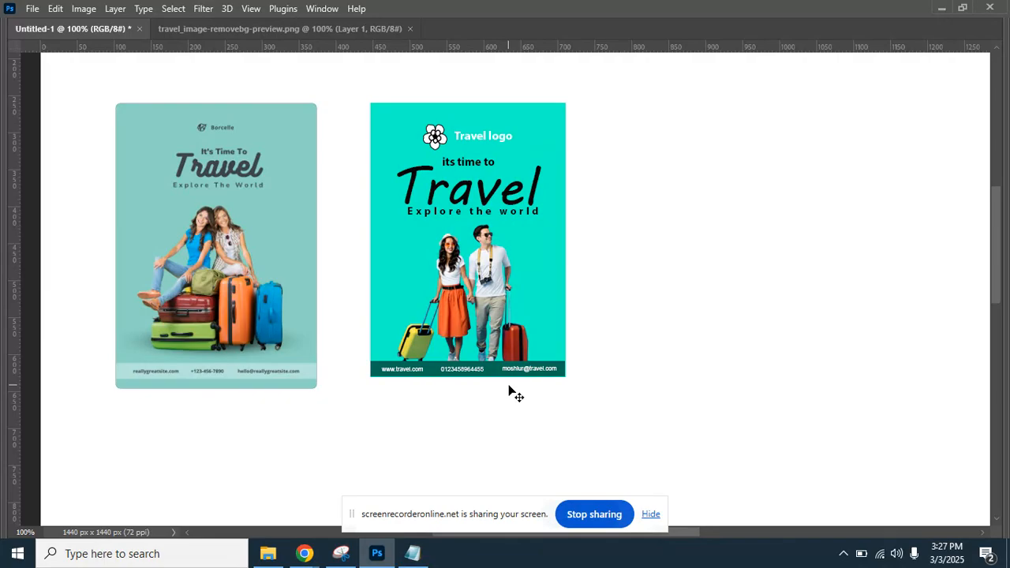
pyautogui.press('Tab')
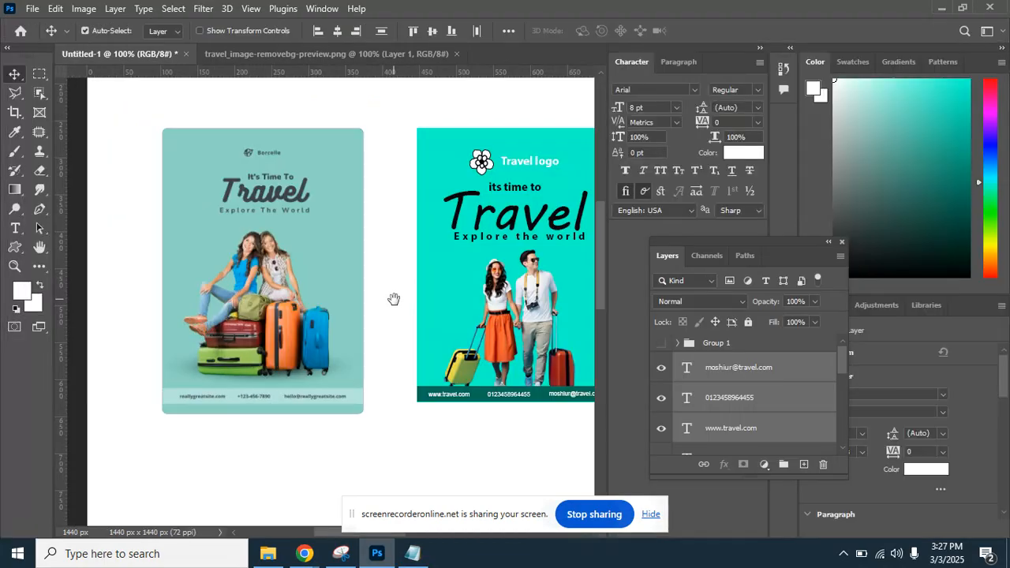
pyautogui.moveTo(394, 298); pyautogui.dragTo(228, 282)
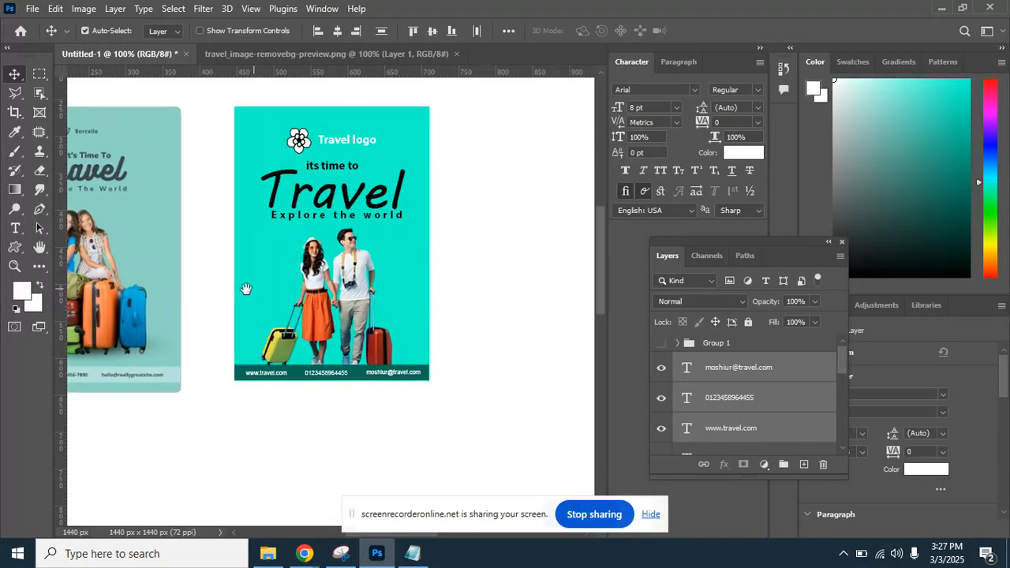
# Load Layer 2's teal background as a selection and use Image > Crop on it.
pyautogui.click(388, 266)
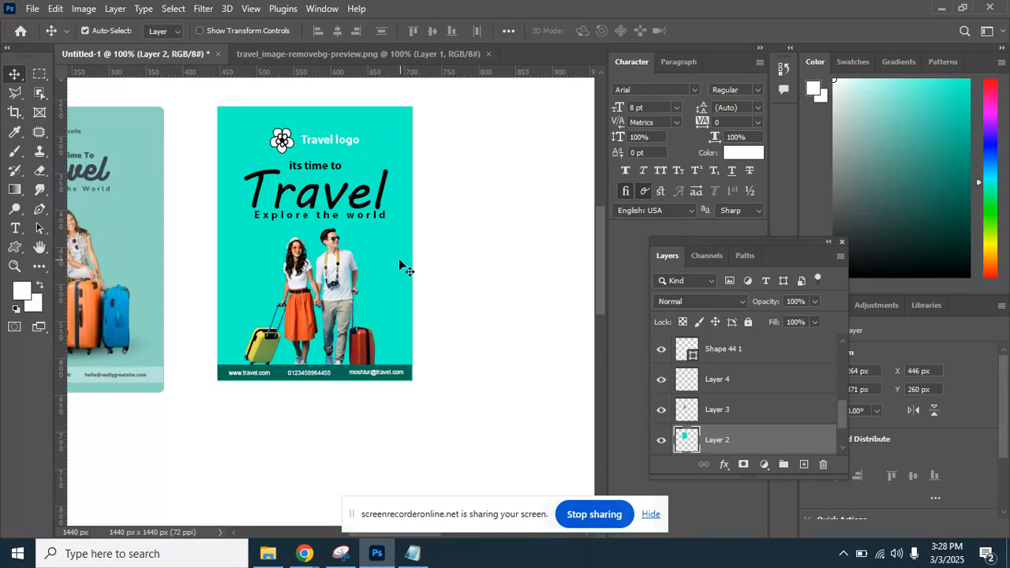
pyautogui.keyDown('ctrl'); pyautogui.click(685, 439); pyautogui.keyUp('ctrl')
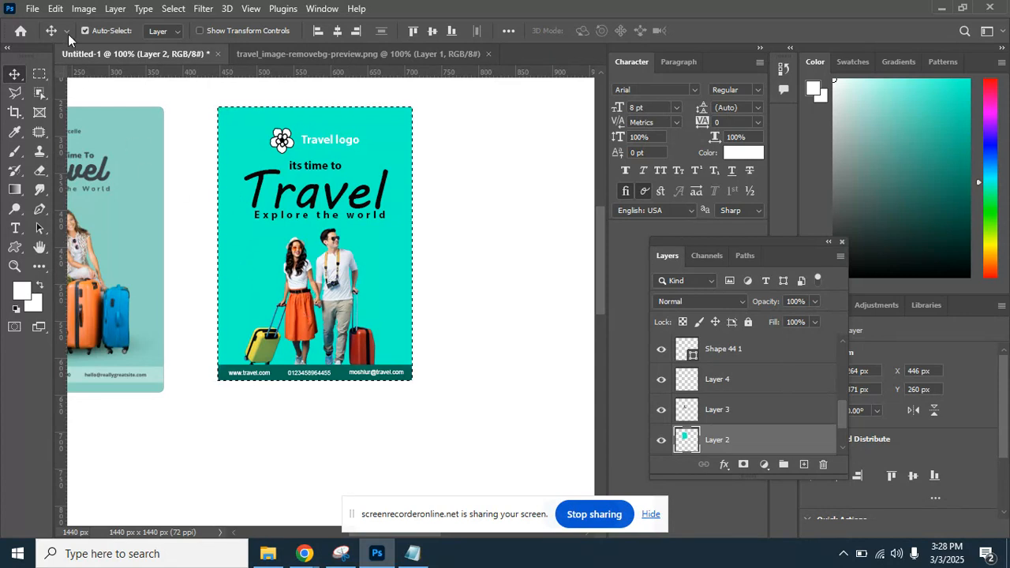
pyautogui.click(82, 9)
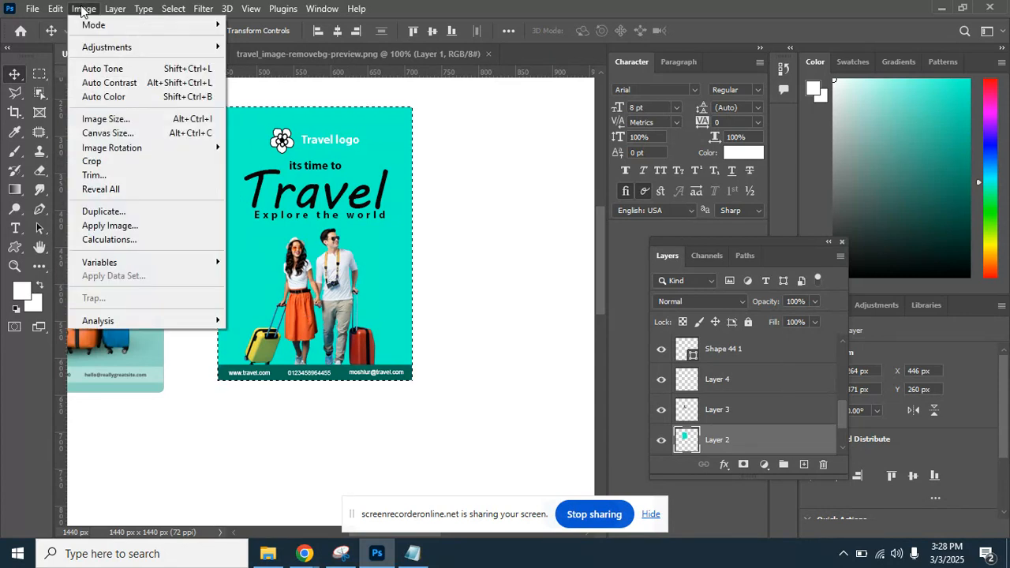
pyautogui.click(110, 163)
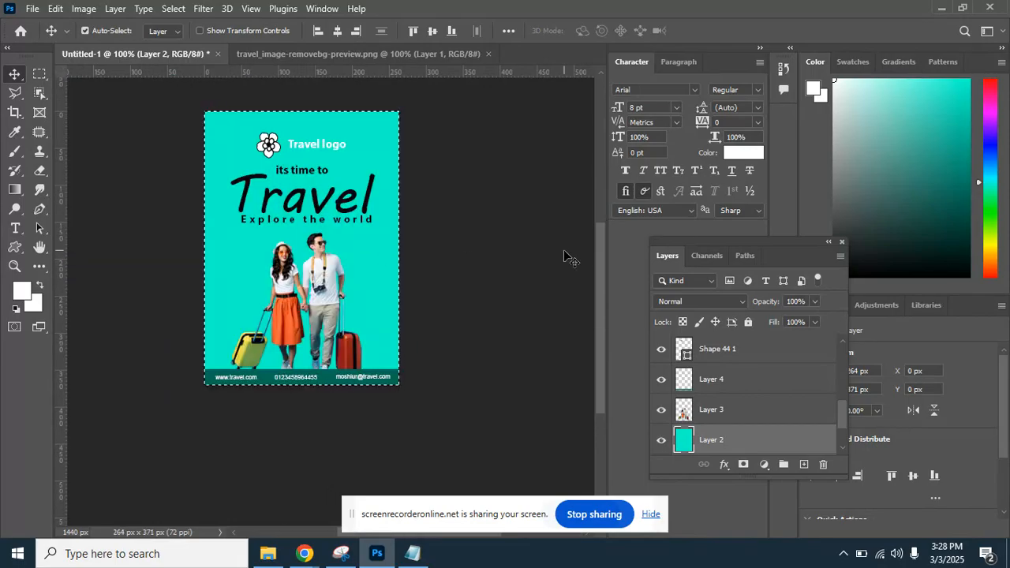
# Deselect the 264 × 371 px cropped flyer and scroll through the Layers panel.
pyautogui.hotkey('ctrl', 'd')
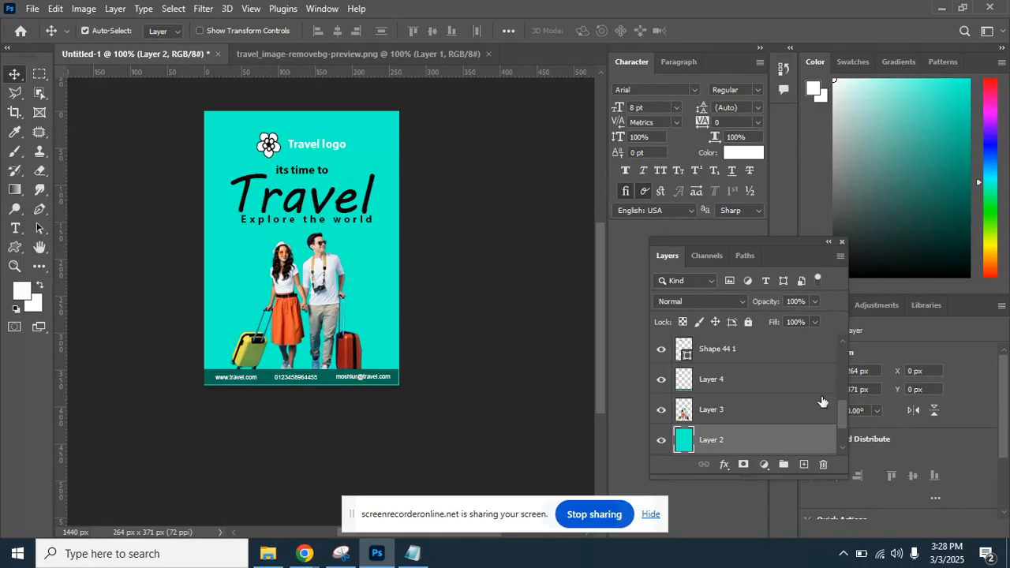
pyautogui.moveTo(839, 413); pyautogui.dragTo(835, 440)
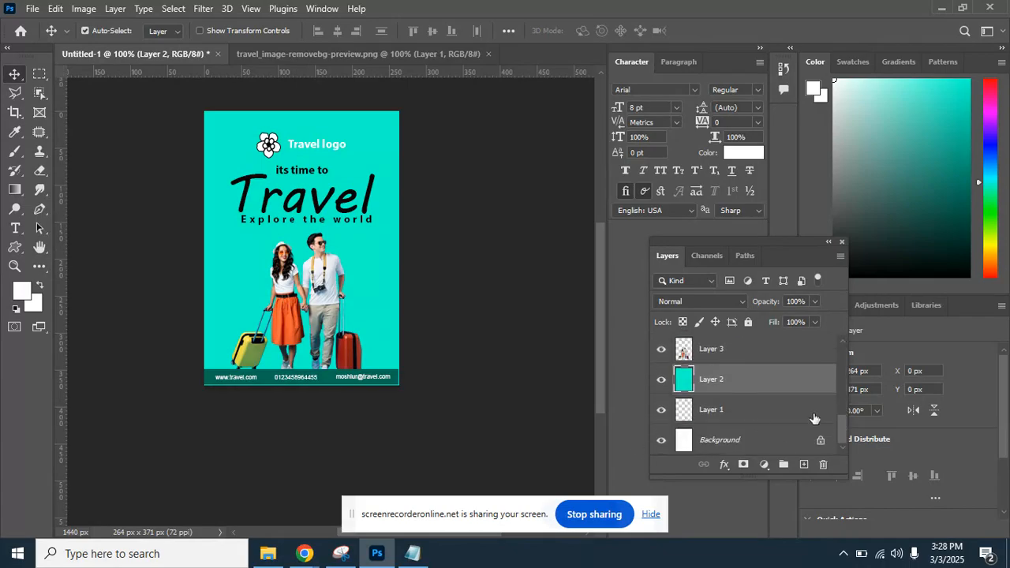
pyautogui.moveTo(842, 413); pyautogui.dragTo(843, 352)
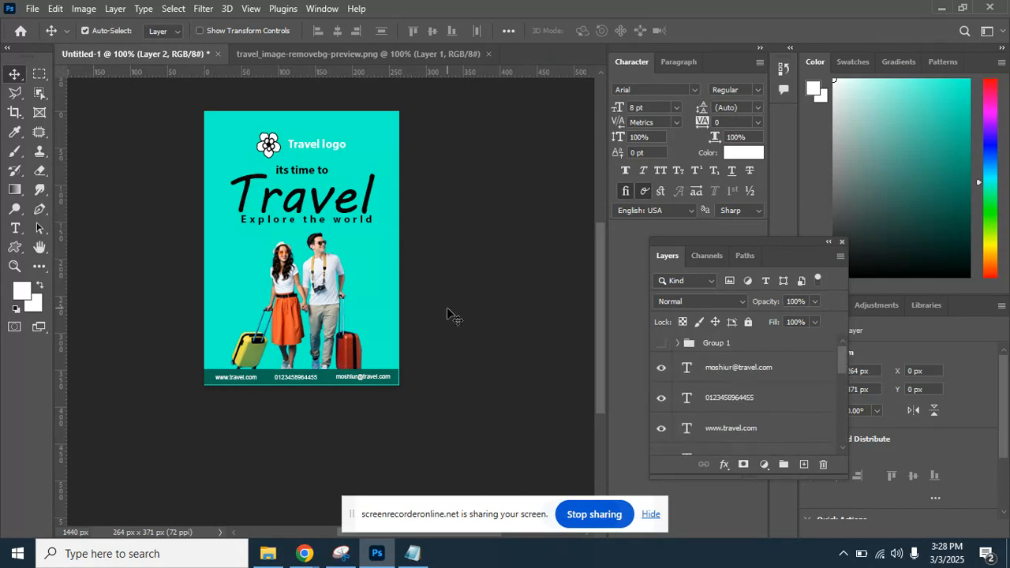
# Save the flyer as a Photoshop PSD named 'travel flayer', accepting the compatibility option.
pyautogui.click(32, 9)
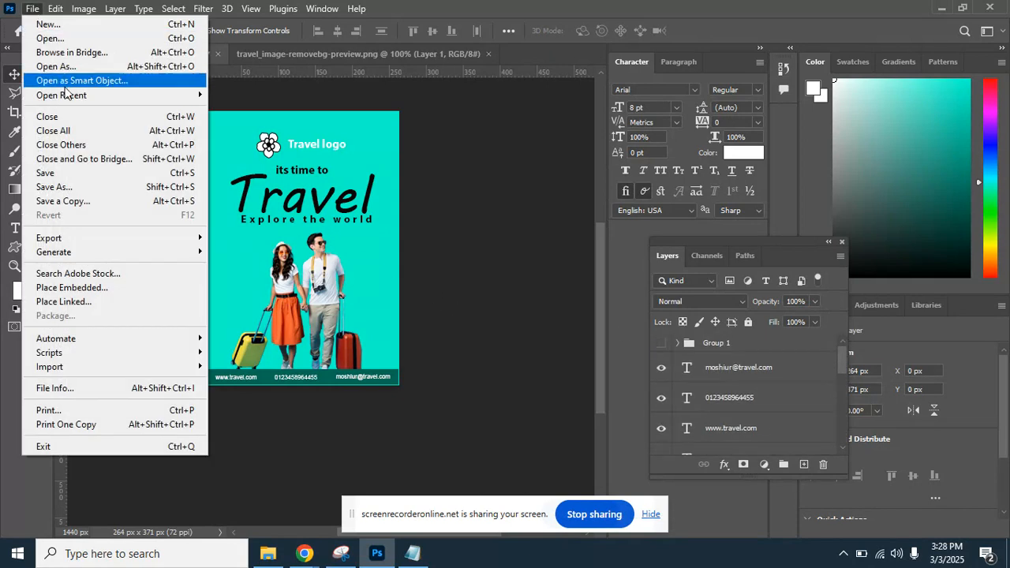
pyautogui.click(82, 173)
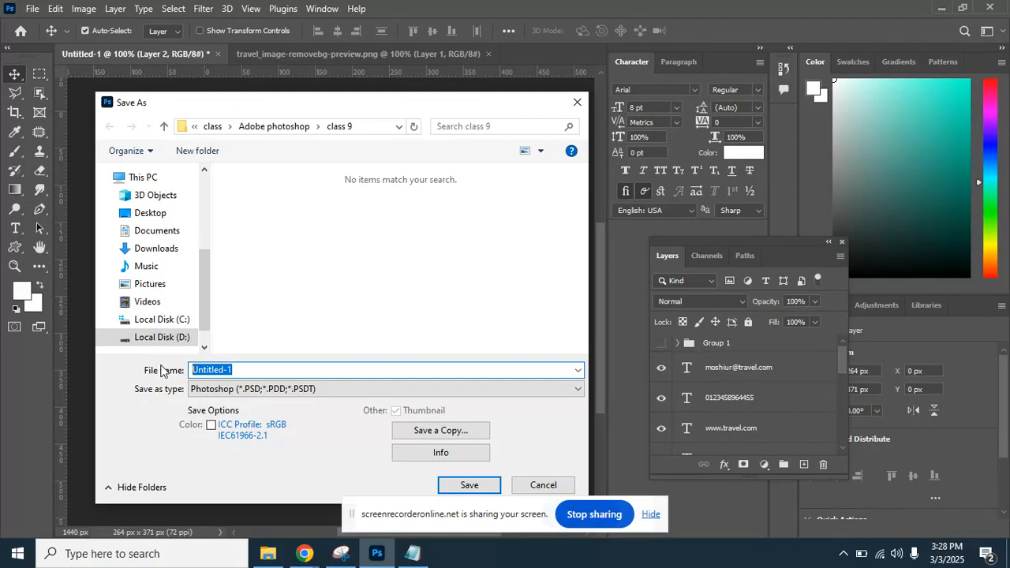
pyautogui.write('travel flayer')
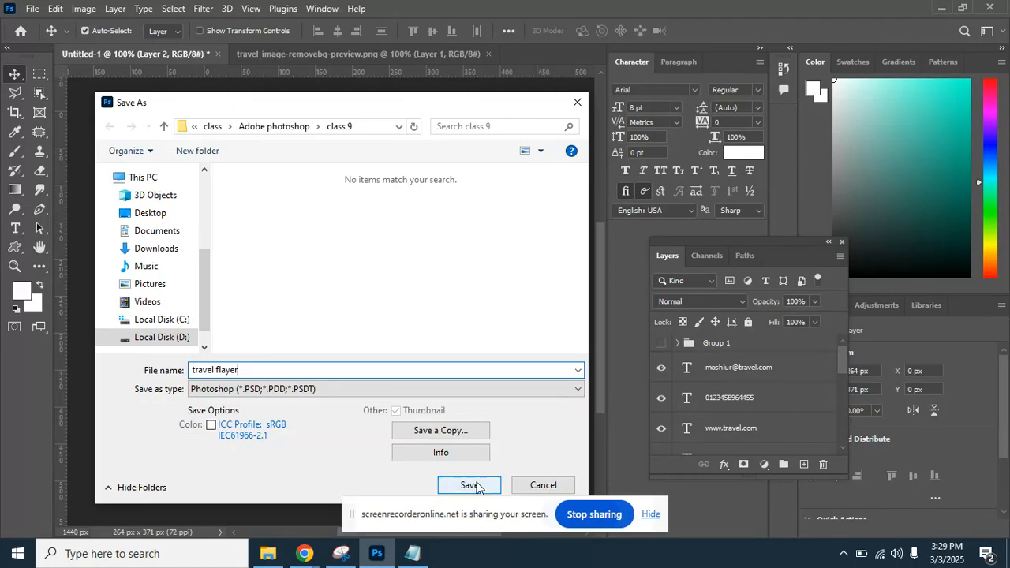
pyautogui.click(476, 485)
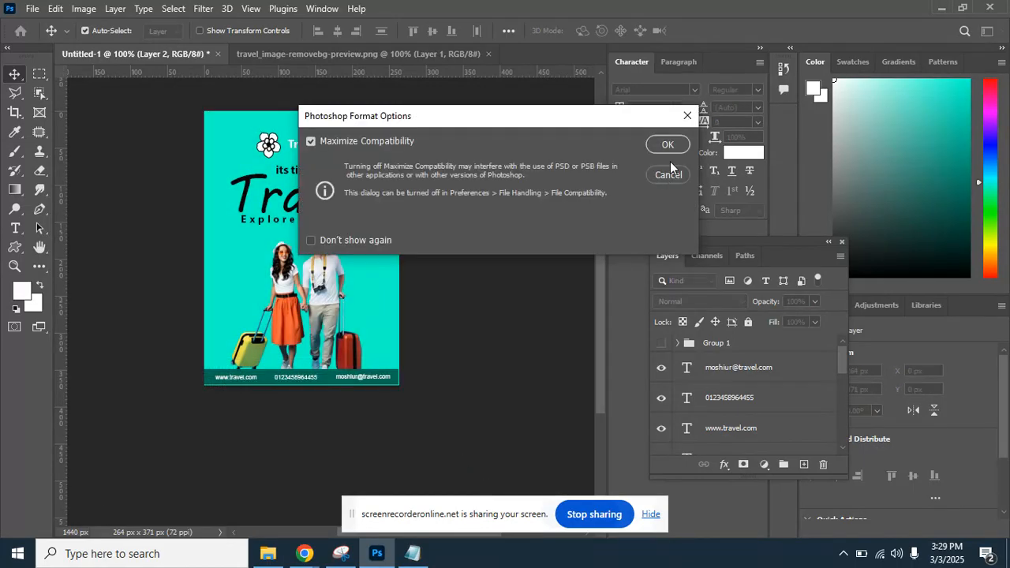
pyautogui.click(668, 145)
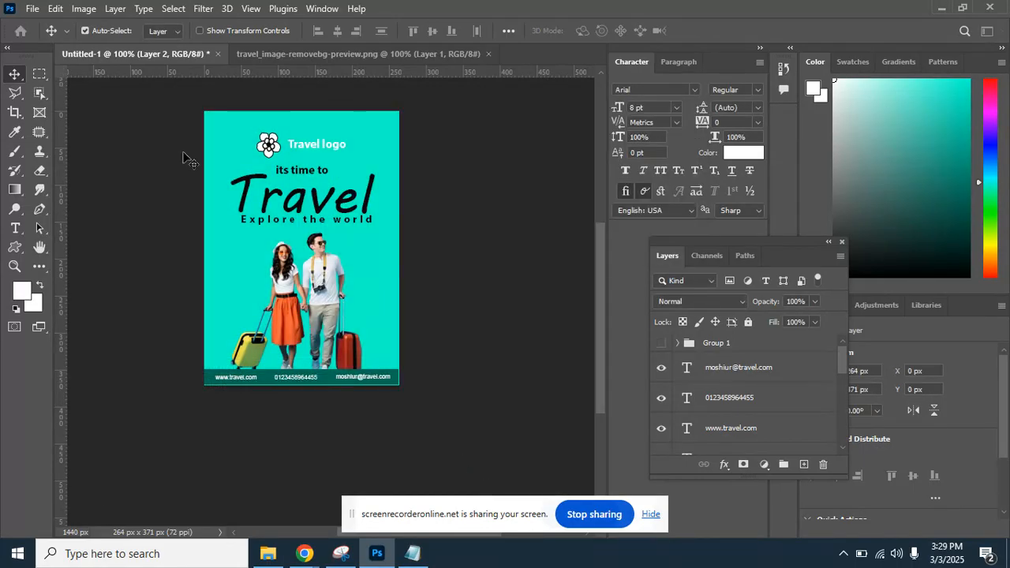
# Open the legacy Save for Web dialog and start saving the optimised JPEG.
pyautogui.click(32, 8)
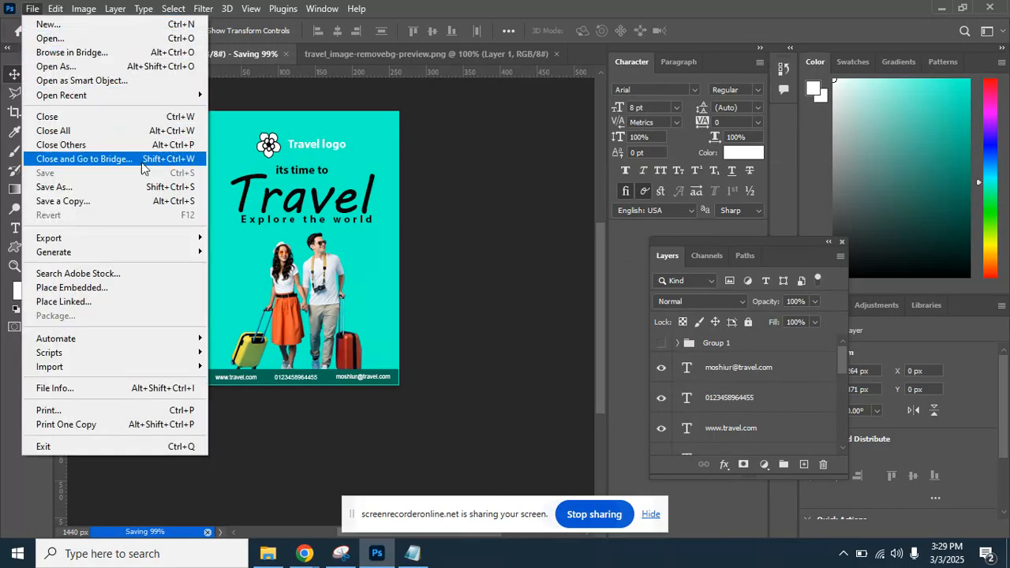
pyautogui.moveTo(134, 241)
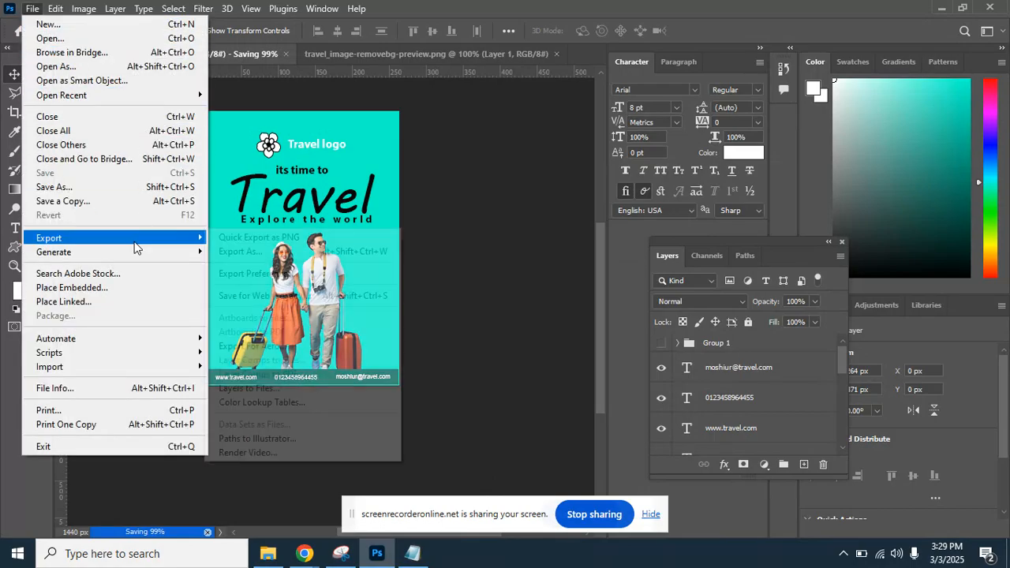
pyautogui.click(345, 296)
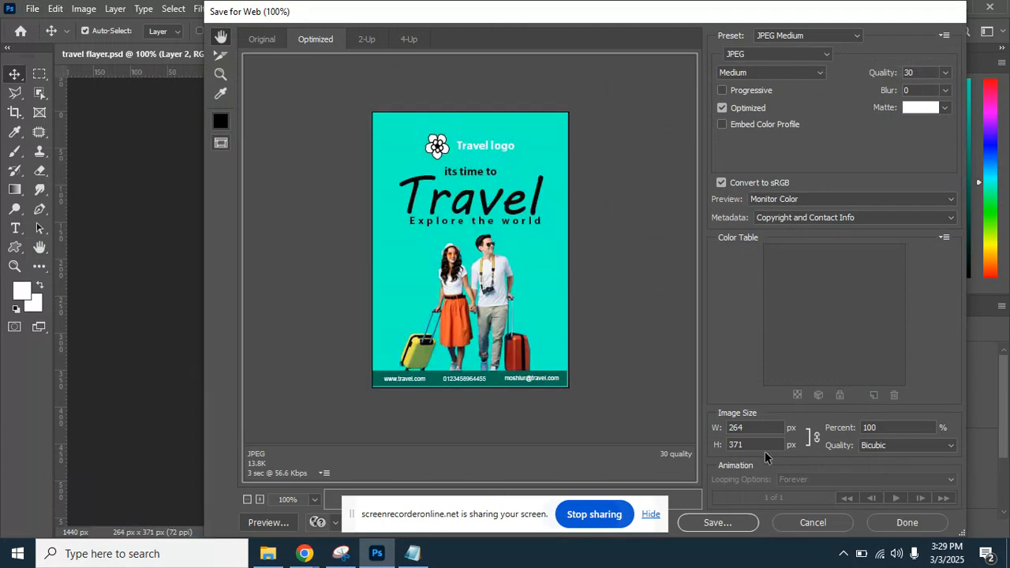
pyautogui.click(718, 522)
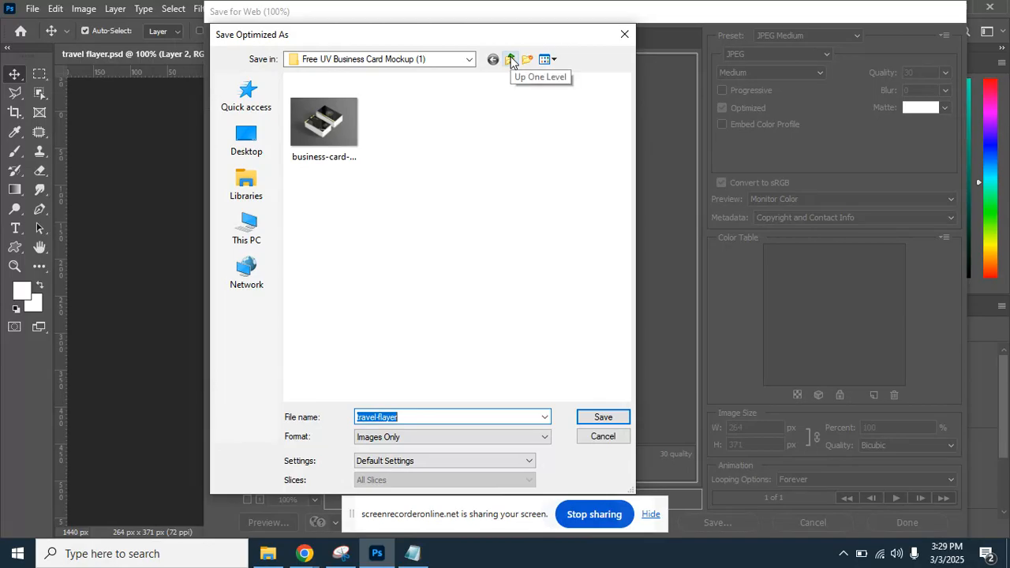
# Navigate to Local Disk (D:) > Adobe photoshop > class 9 as the save location.
pyautogui.click(269, 150)
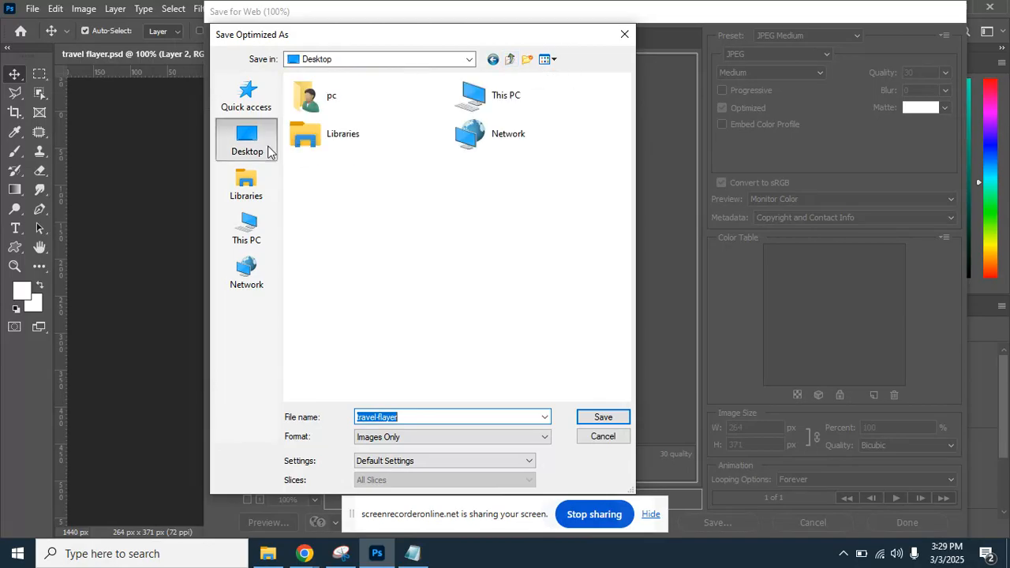
pyautogui.click(410, 64)
pyautogui.click(387, 245)
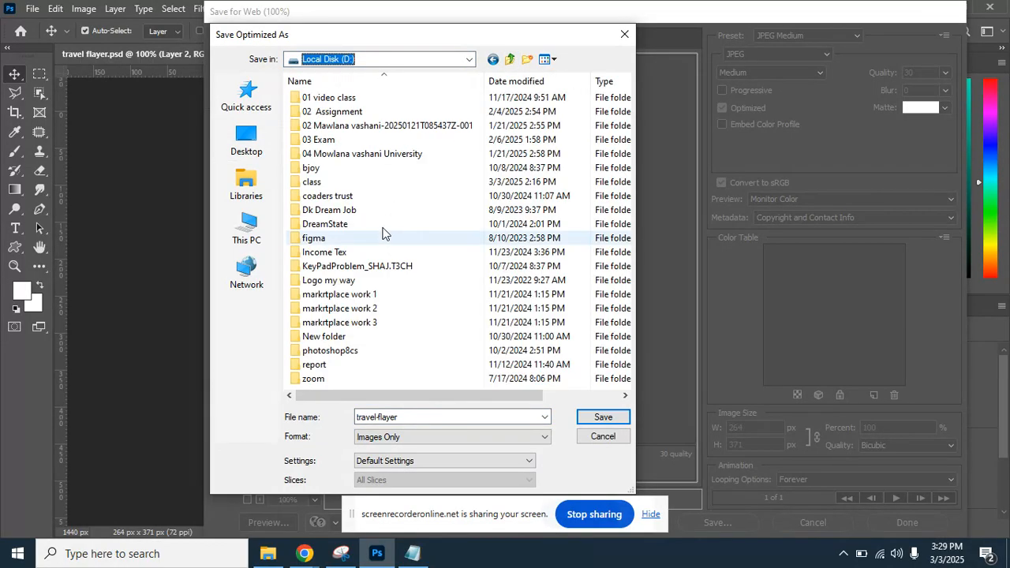
pyautogui.doubleClick(350, 182)
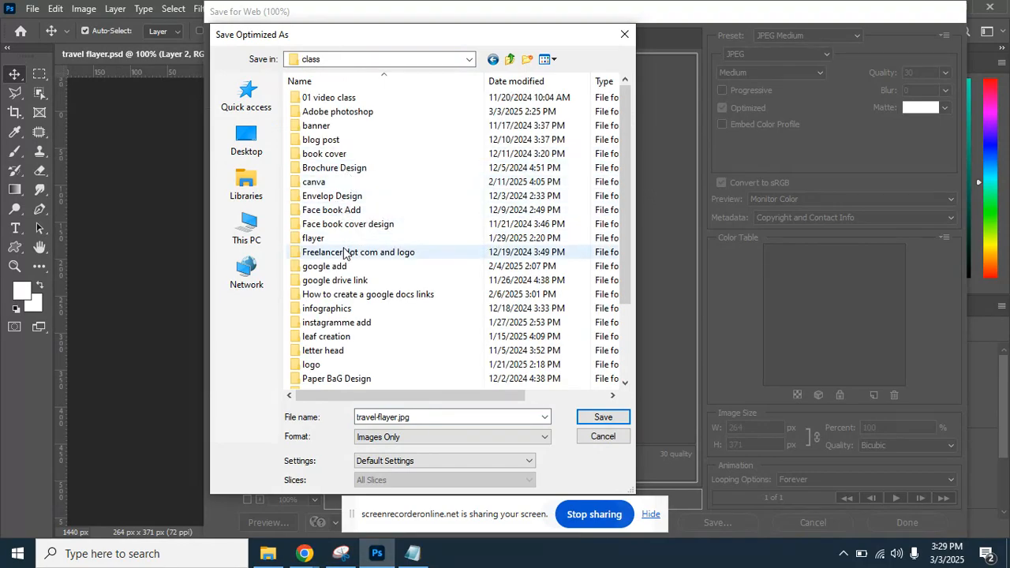
pyautogui.click(345, 252)
pyautogui.click(339, 111)
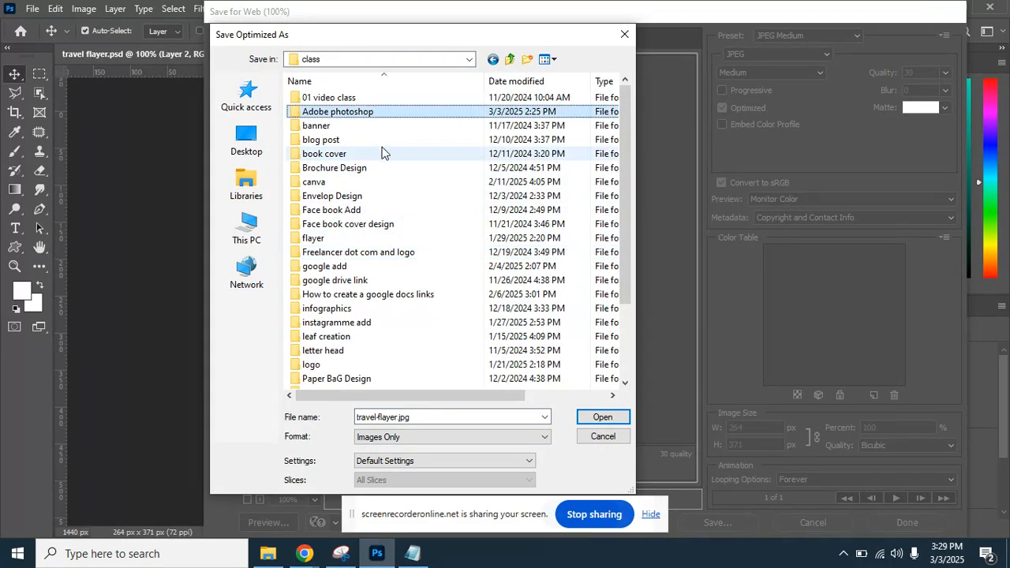
pyautogui.doubleClick(383, 115)
pyautogui.doubleClick(347, 338)
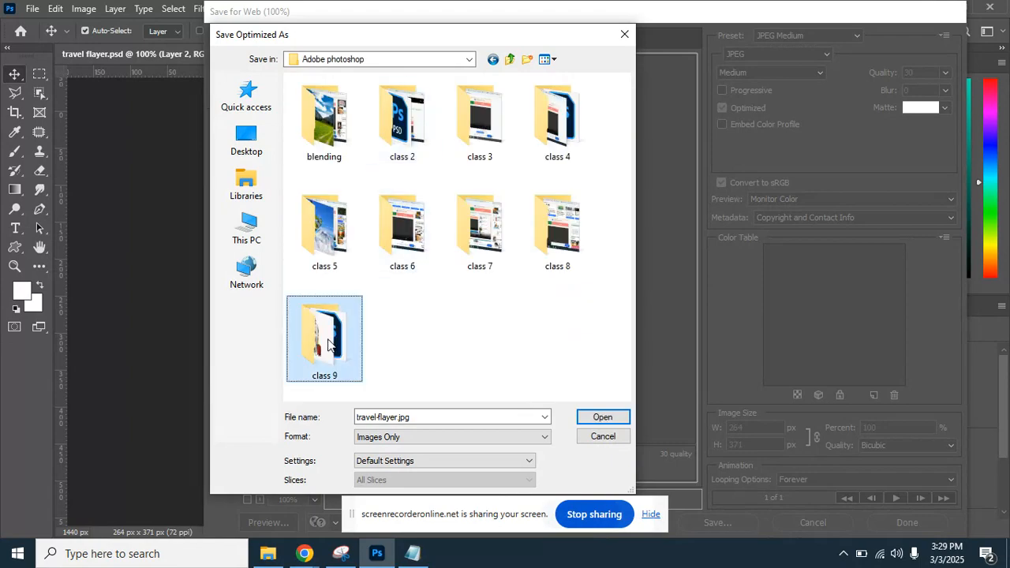
# Save the JPEG as travel-flayer.jpg, then bring the Google Meet window forward.
pyautogui.click(409, 418)
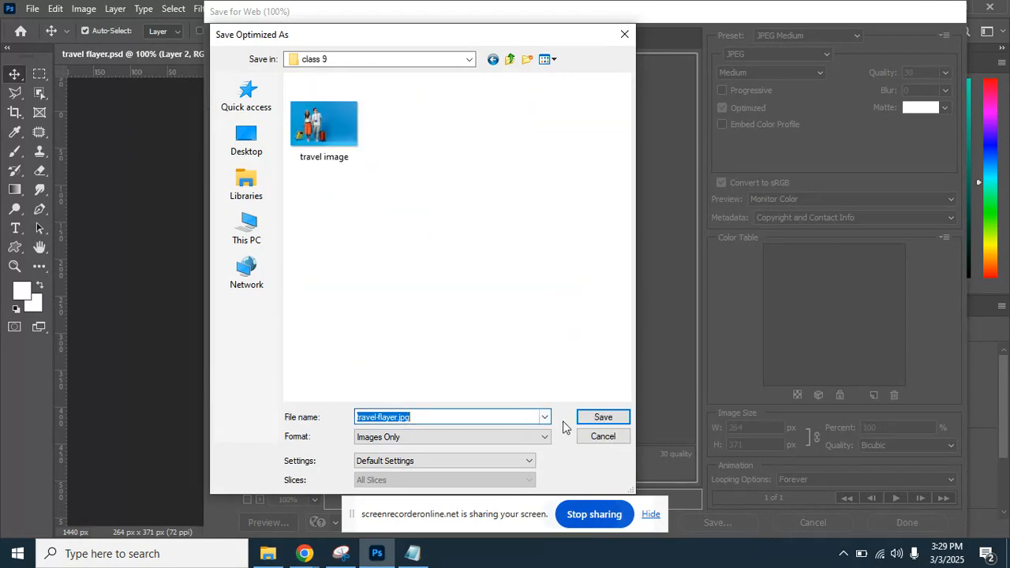
pyautogui.click(529, 416)
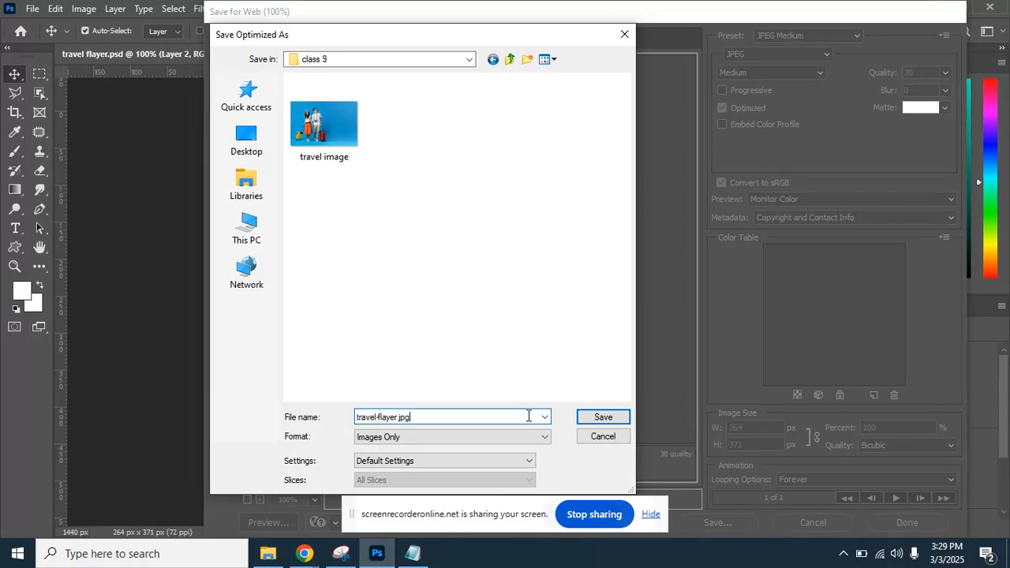
pyautogui.click(619, 418)
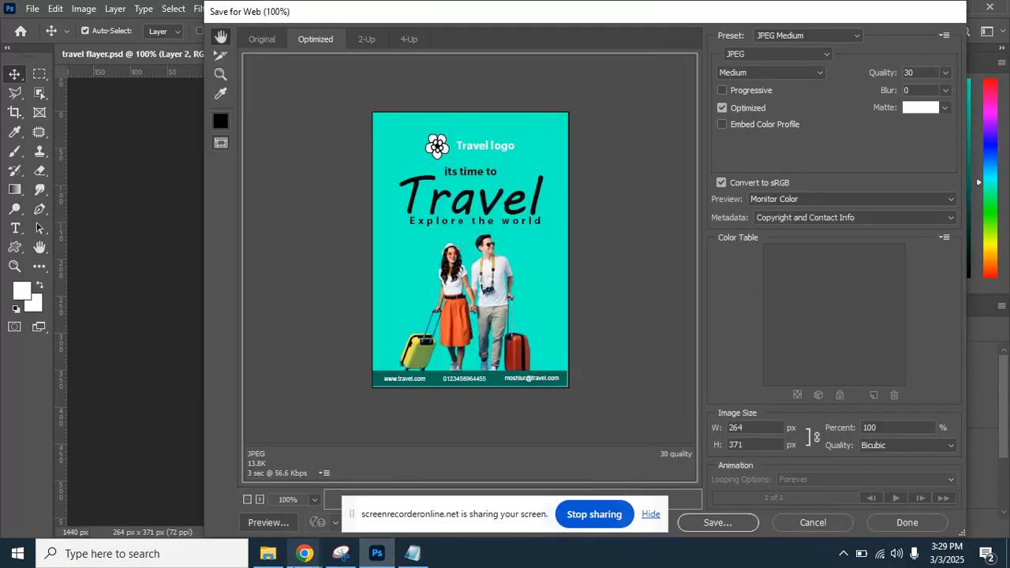
pyautogui.click(304, 553)
pyautogui.click(165, 454)
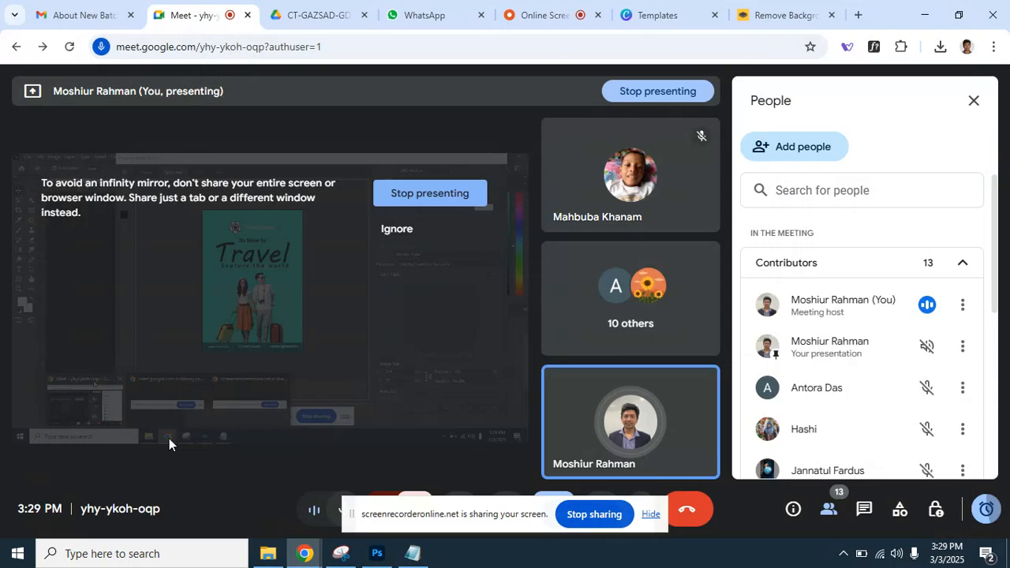
# Switch to the WhatsApp chats tab and restore and move the browser window.
pyautogui.click(452, 21)
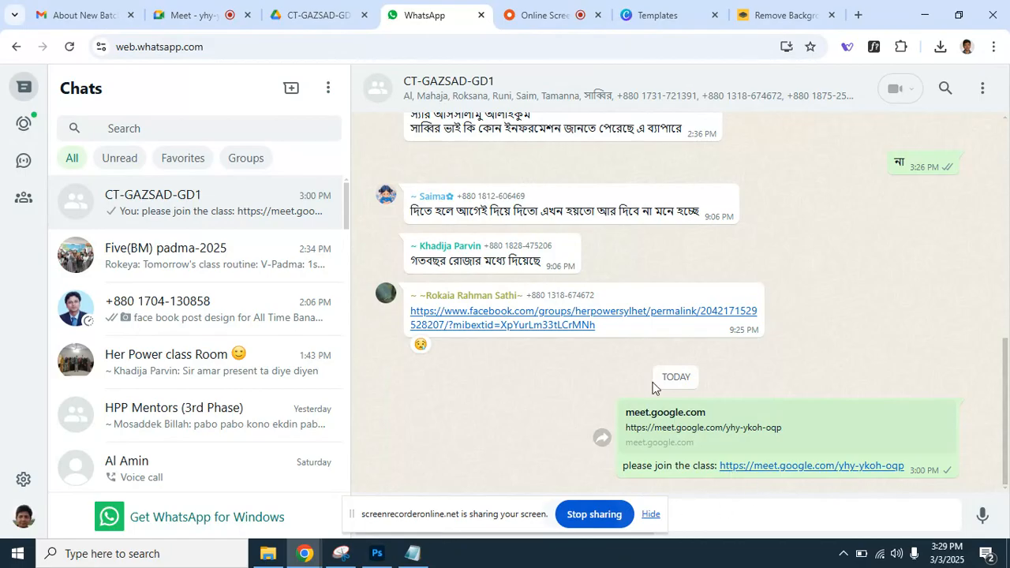
pyautogui.click(958, 15)
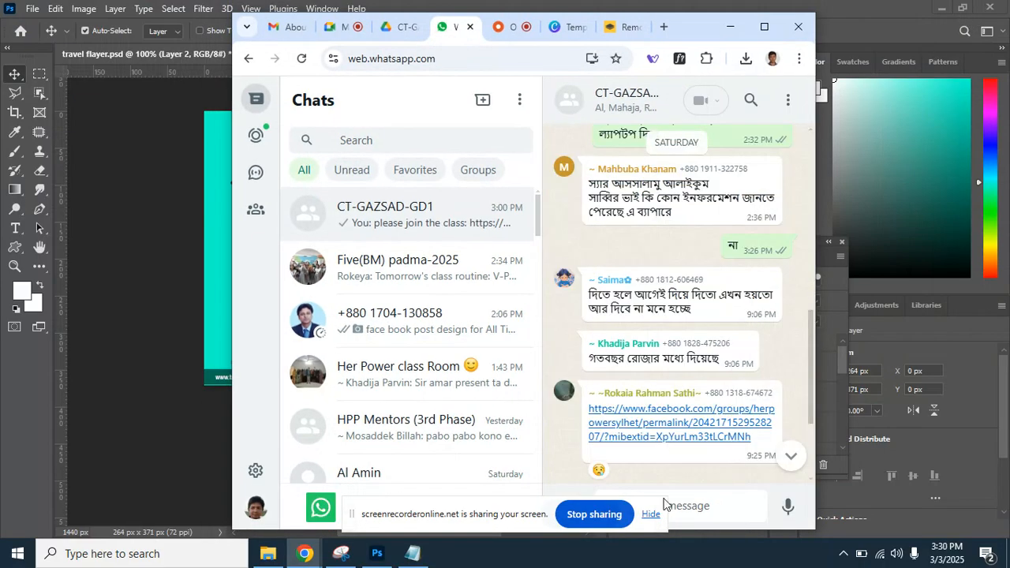
pyautogui.moveTo(682, 28); pyautogui.dragTo(520, 15)
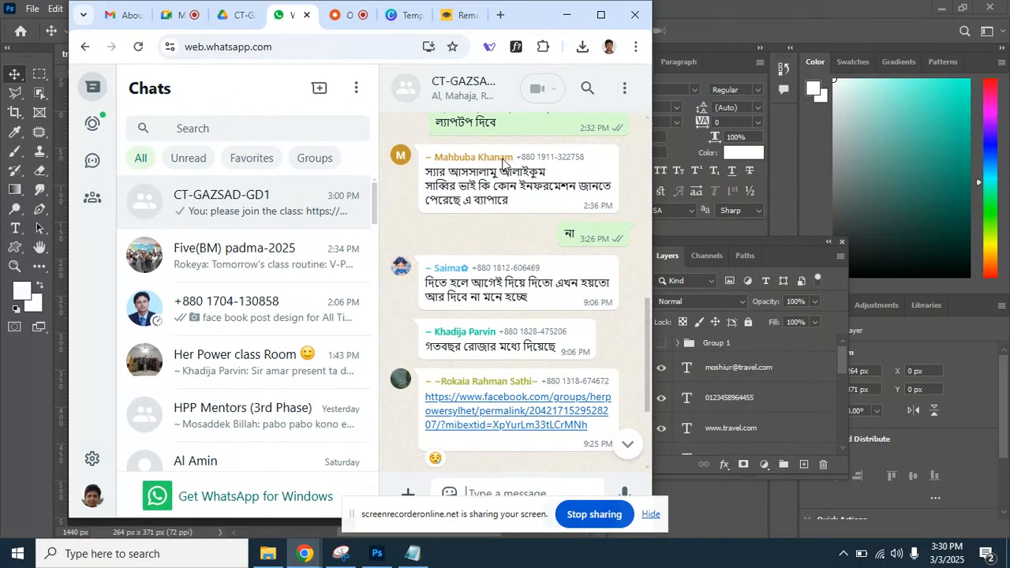
# Attach travel-flayer as a photo and send it to the group chat.
pyautogui.click(406, 490)
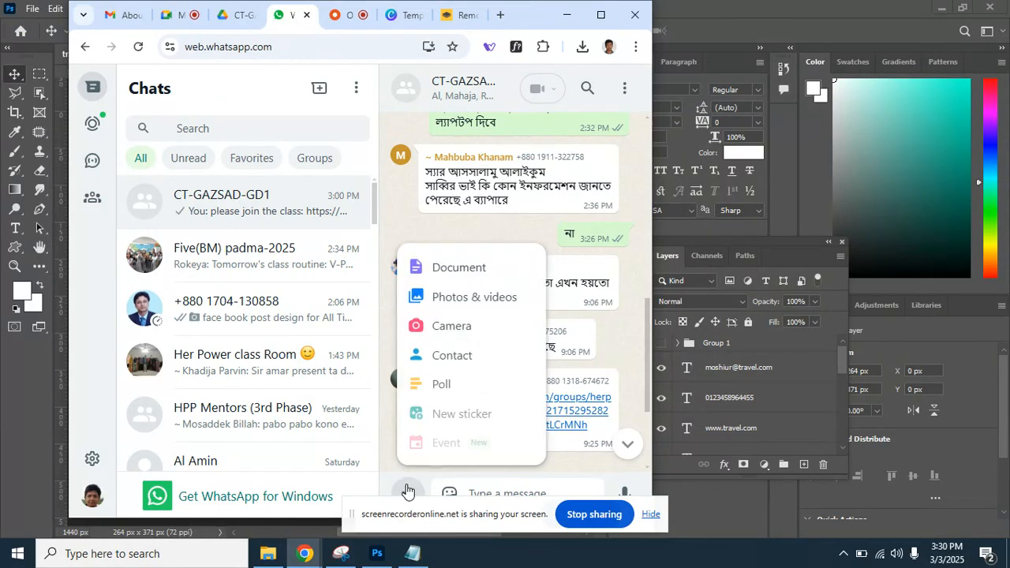
pyautogui.click(473, 296)
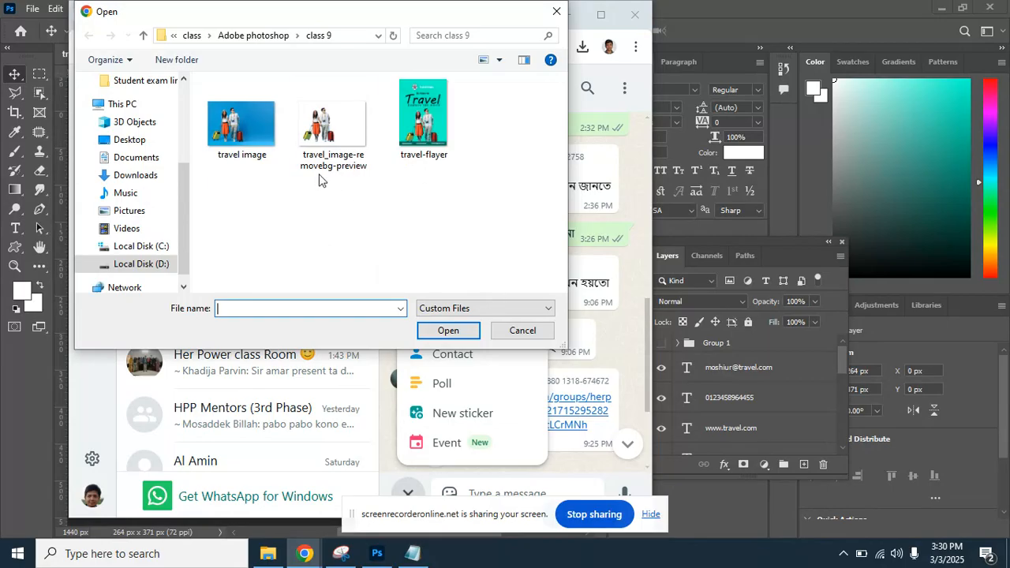
pyautogui.doubleClick(400, 142)
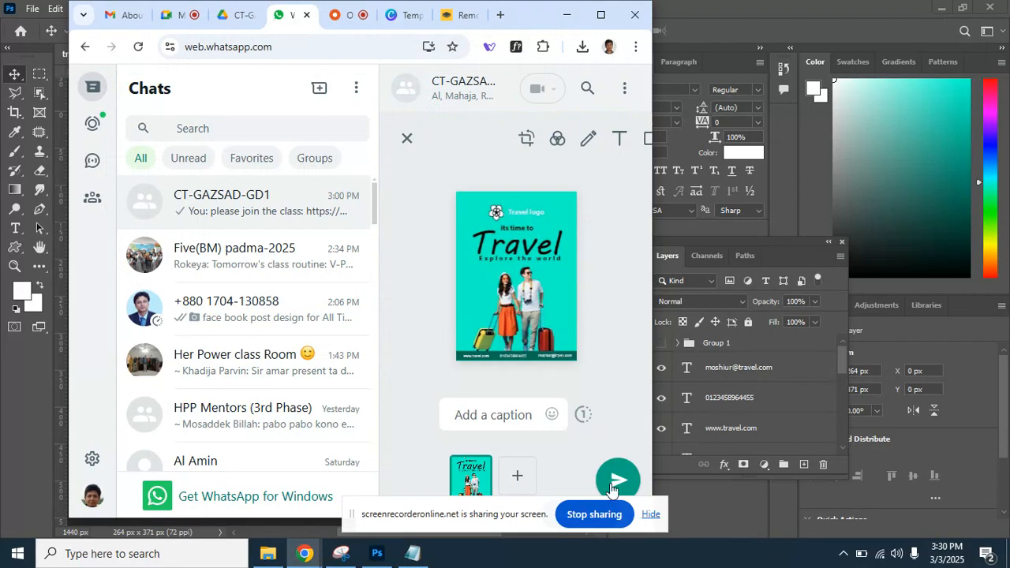
pyautogui.click(612, 483)
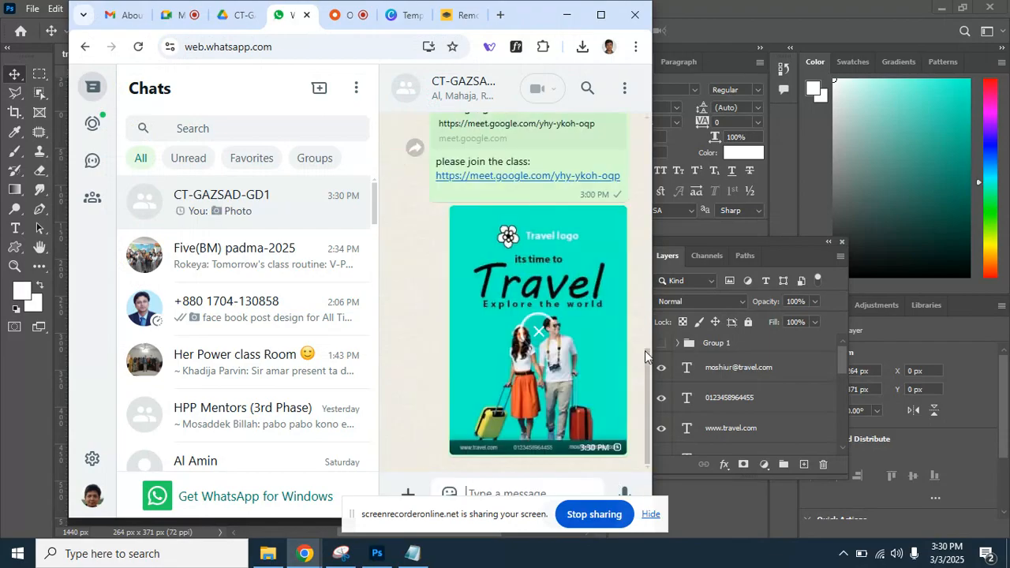
# Maximize the browser, raise the system volume from 77 to 96, and return to Meet.
pyautogui.click(599, 15)
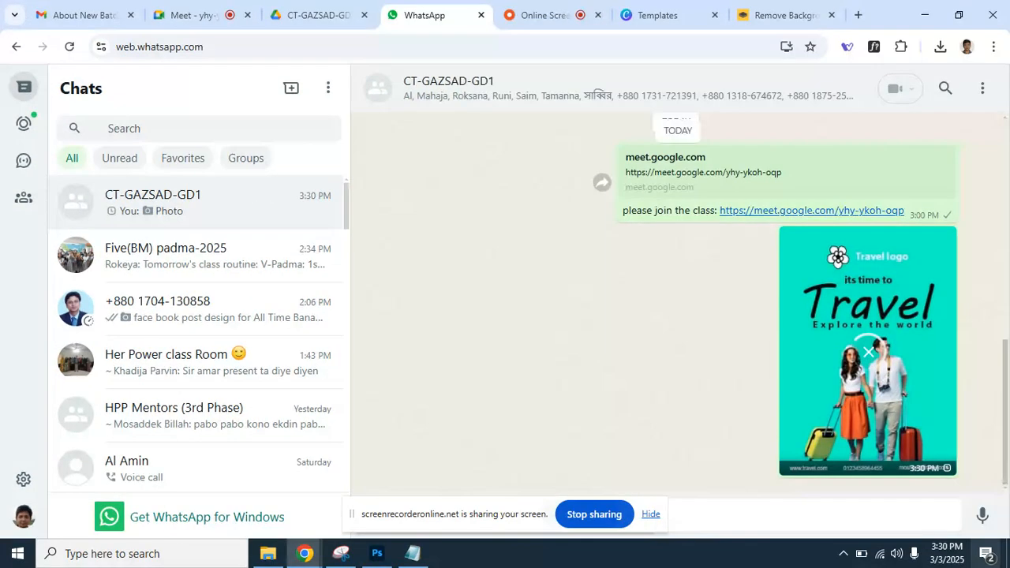
pyautogui.click(902, 557)
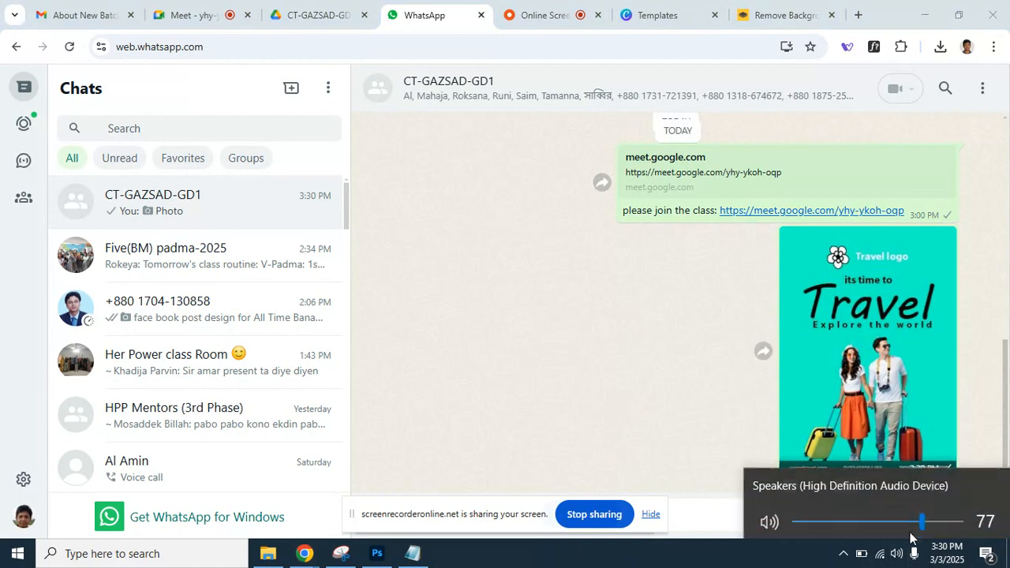
pyautogui.moveTo(922, 518); pyautogui.dragTo(955, 518)
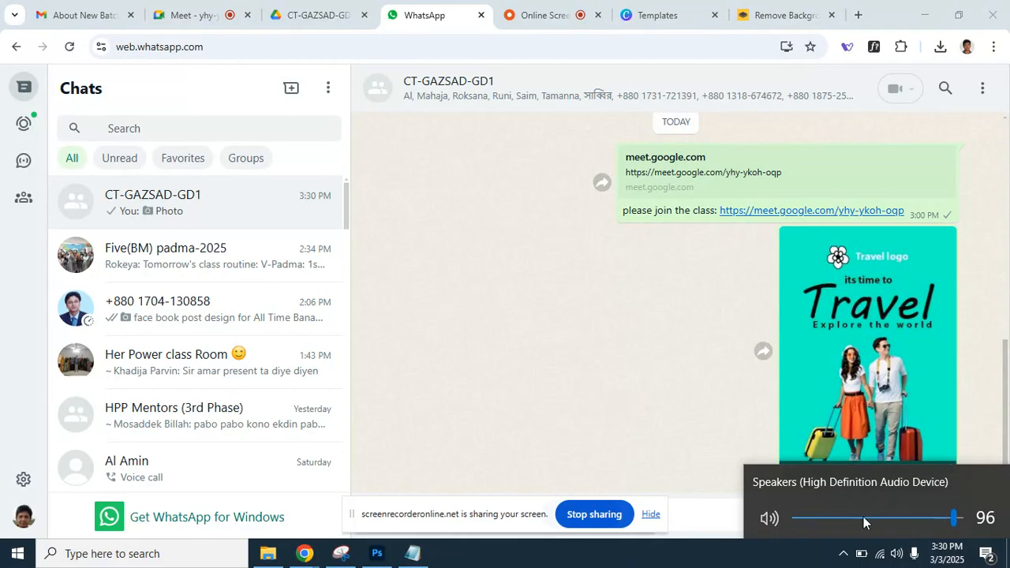
pyautogui.click(427, 11)
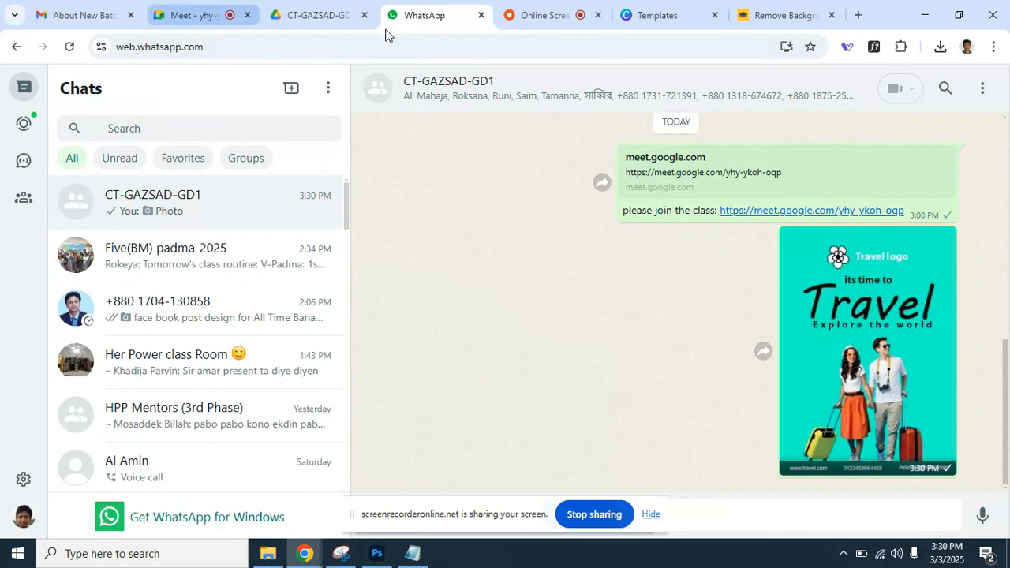
pyautogui.click(202, 14)
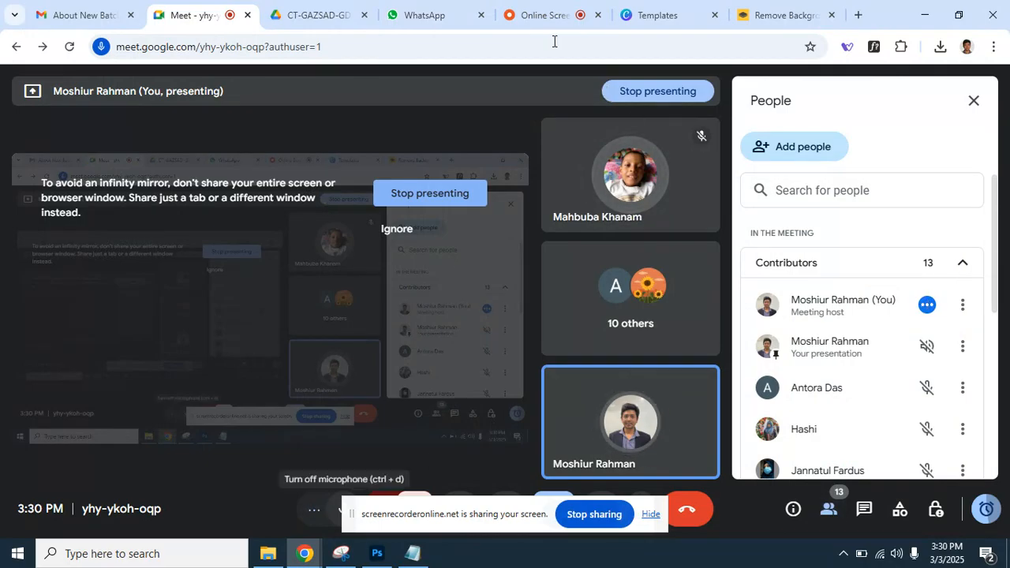
# Re-maximize the Meet window, toggle the microphone off and on twice, then switch to Photoshop.
pyautogui.click(958, 14)
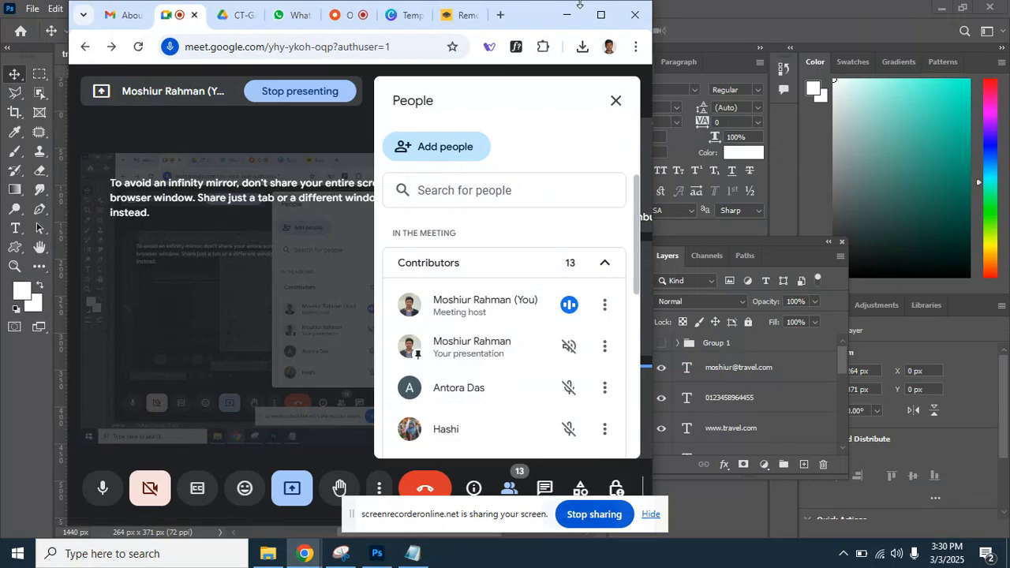
pyautogui.moveTo(579, 4); pyautogui.dragTo(451, 3)
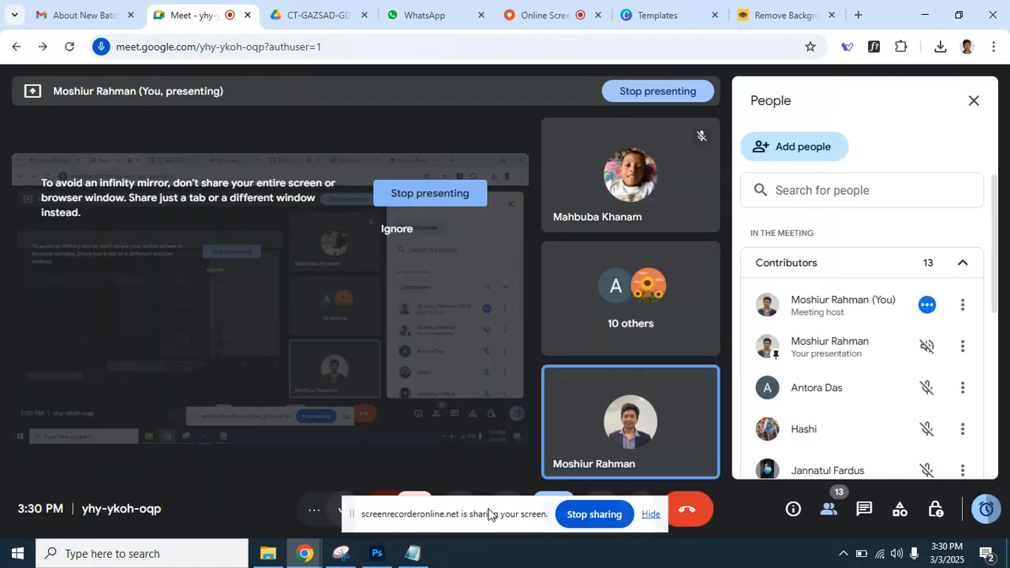
pyautogui.click(342, 509)
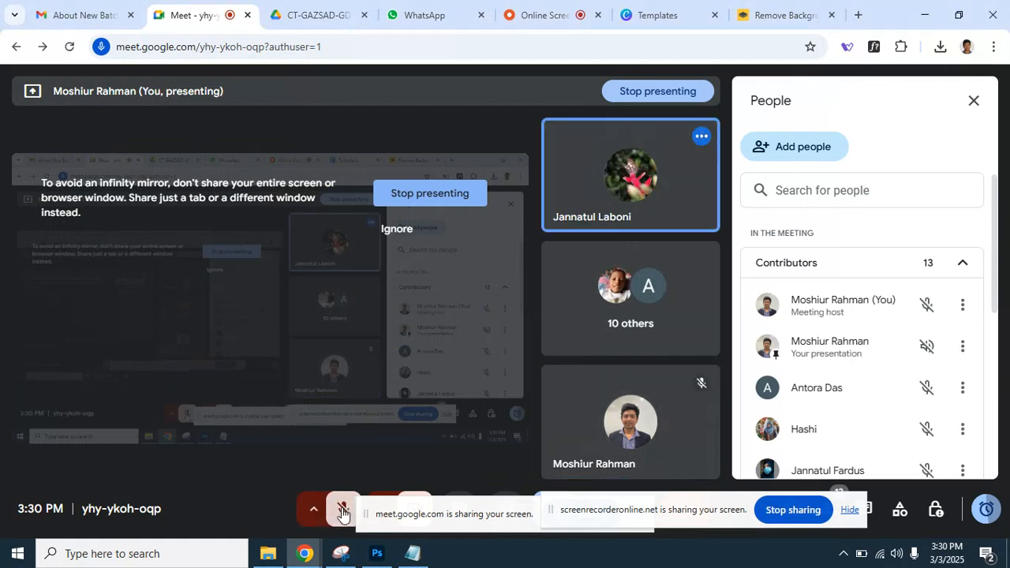
pyautogui.click(343, 510)
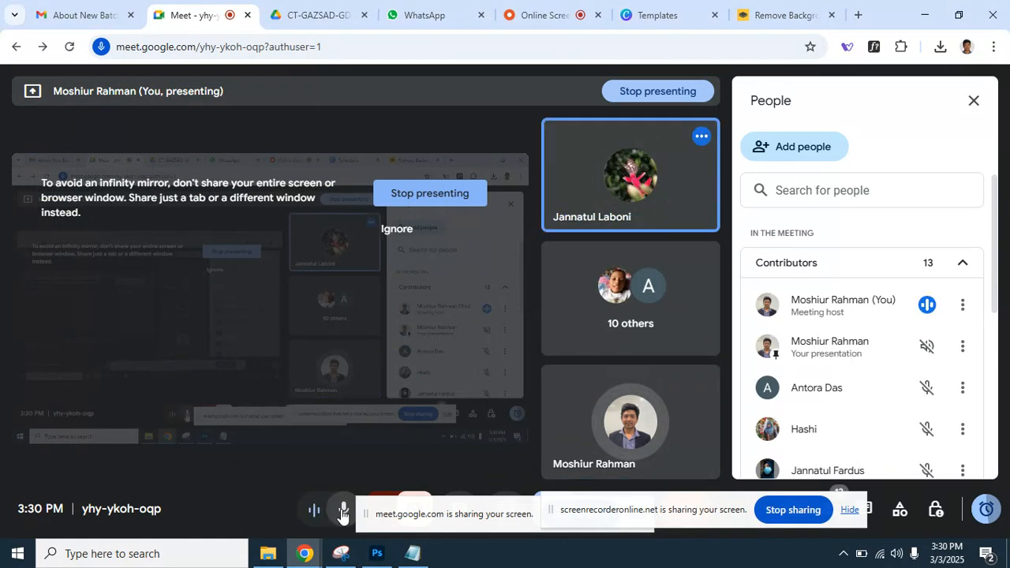
pyautogui.click(342, 513)
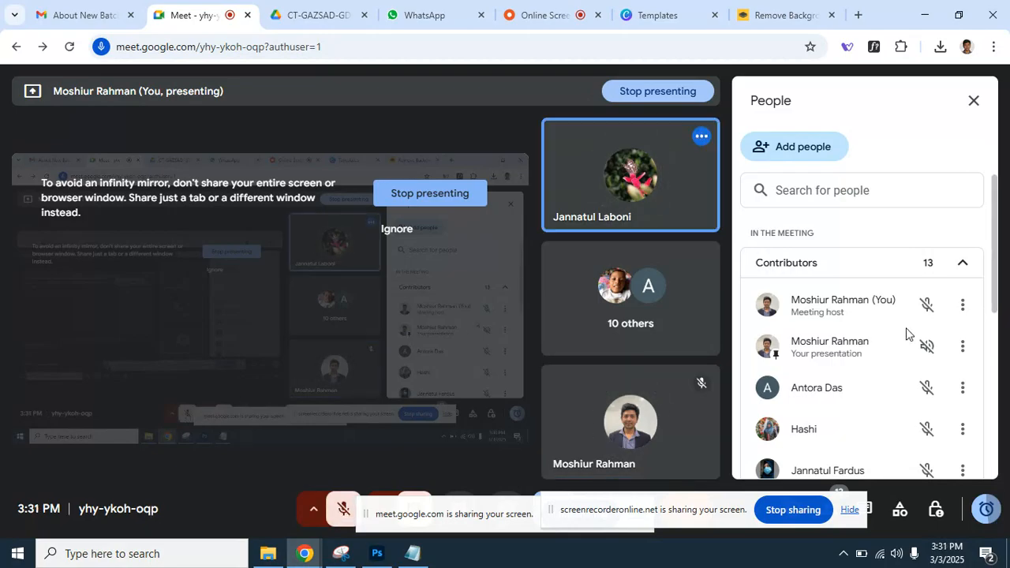
pyautogui.click(343, 509)
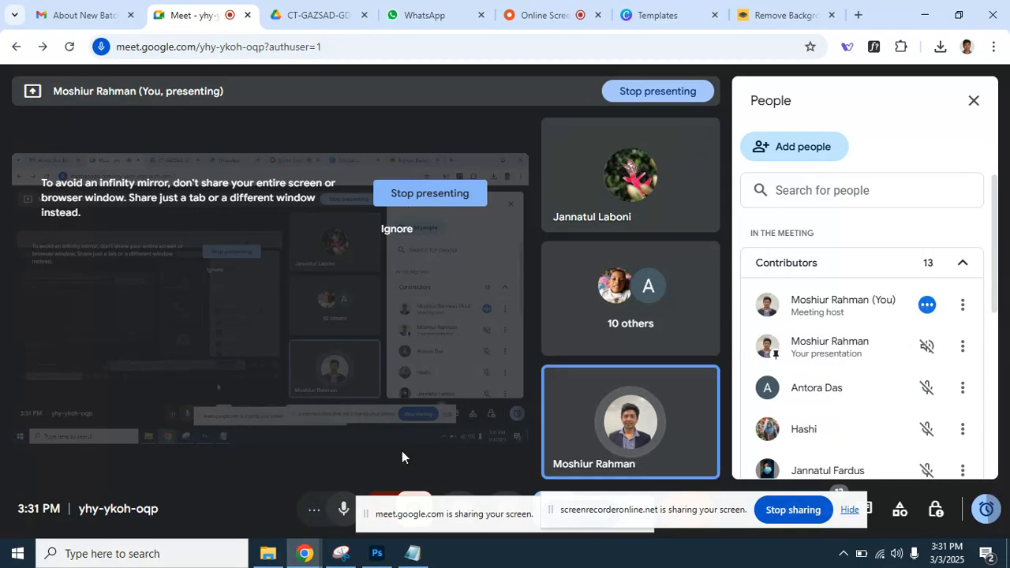
pyautogui.click(385, 559)
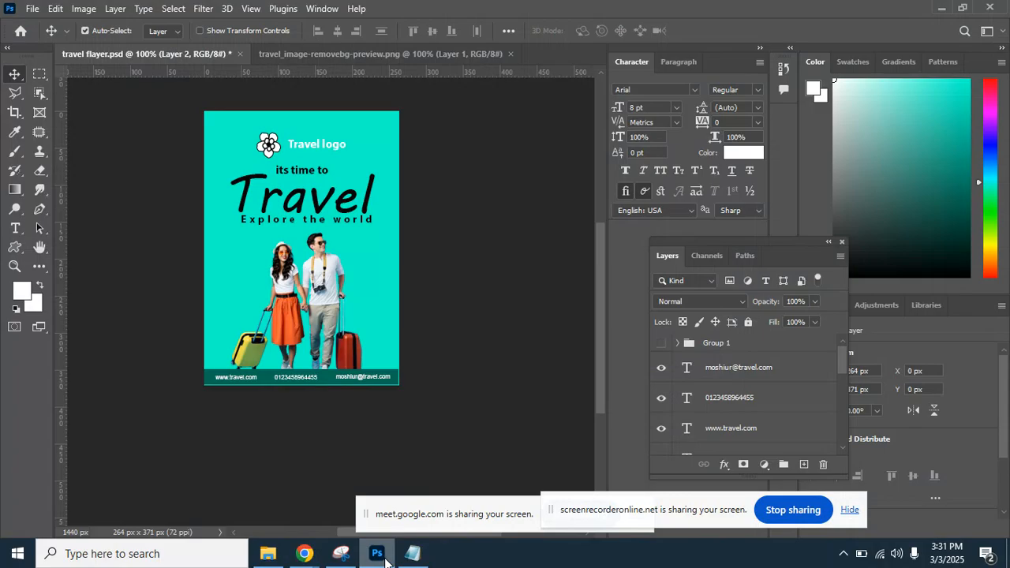
# Bring the Google Meet window from the Chrome taskbar preview back to the front.
pyautogui.moveTo(314, 561)
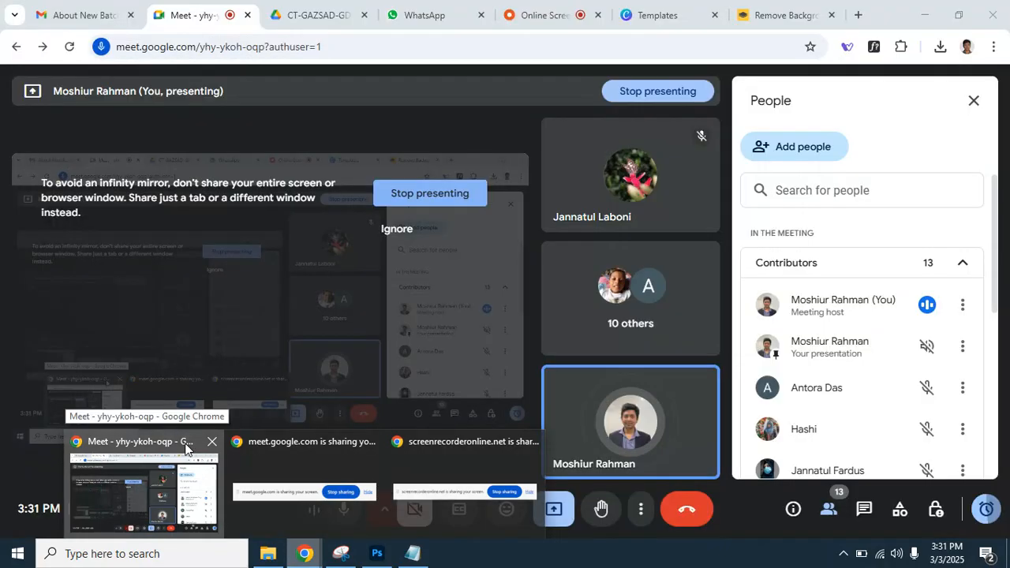
pyautogui.click(186, 449)
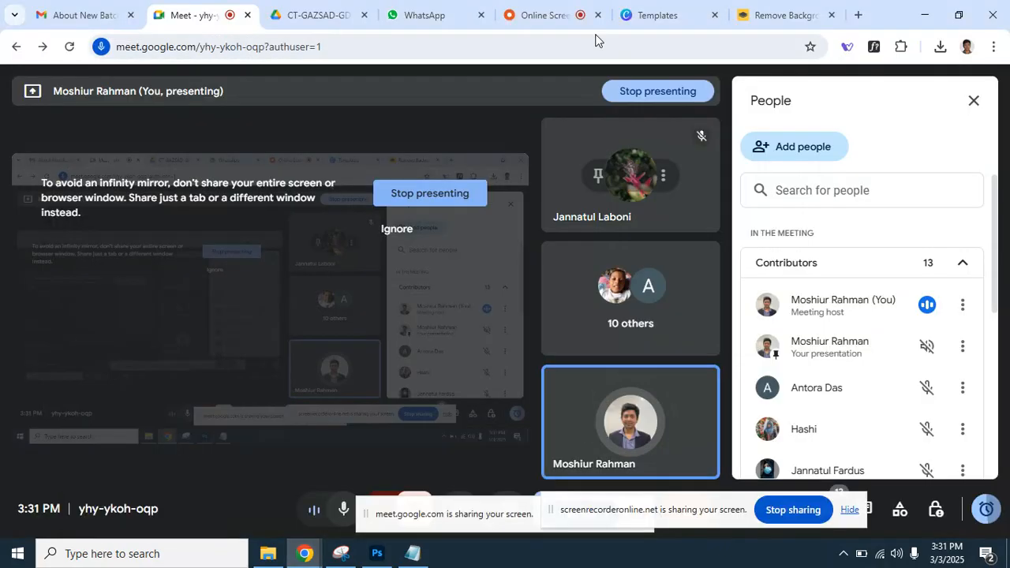